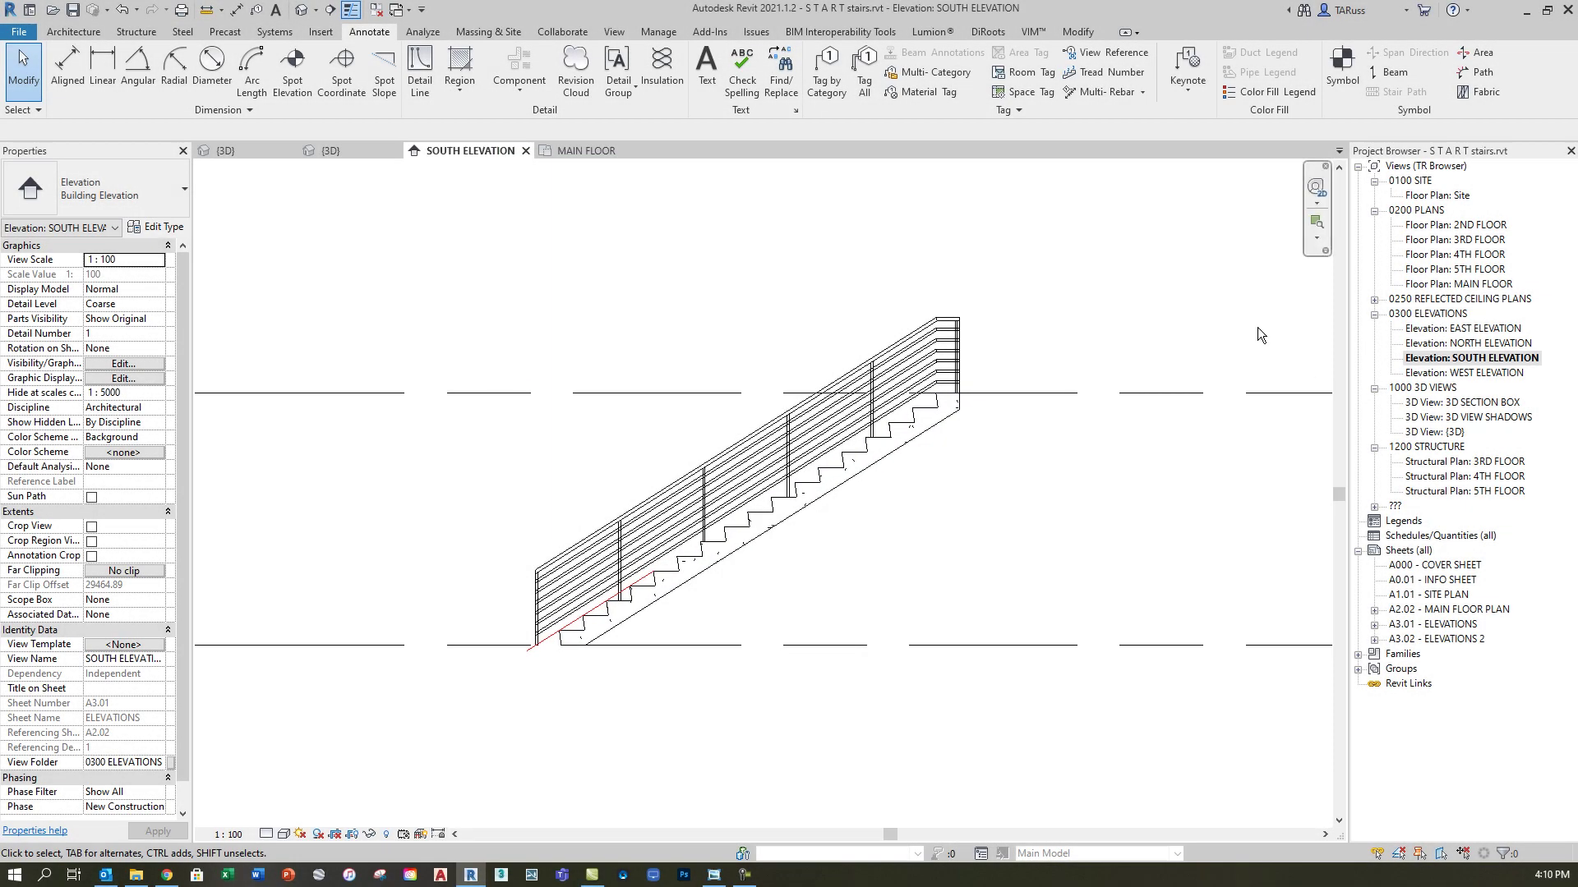
Open the MAIN FLOOR plan at the foot of the stair and start a floor sketch with a rectangular boundary
{"action": "double_click", "coordinate": [1459, 284]}
{"action": "scroll", "coordinate": [777, 500], "scroll_direction": "down", "scroll_amount": 2}
{"action": "middle_click_drag", "start_coordinate": [777, 500], "coordinate": [818, 493]}
{"action": "scroll", "coordinate": [744, 527], "scroll_direction": "up", "scroll_amount": 5}
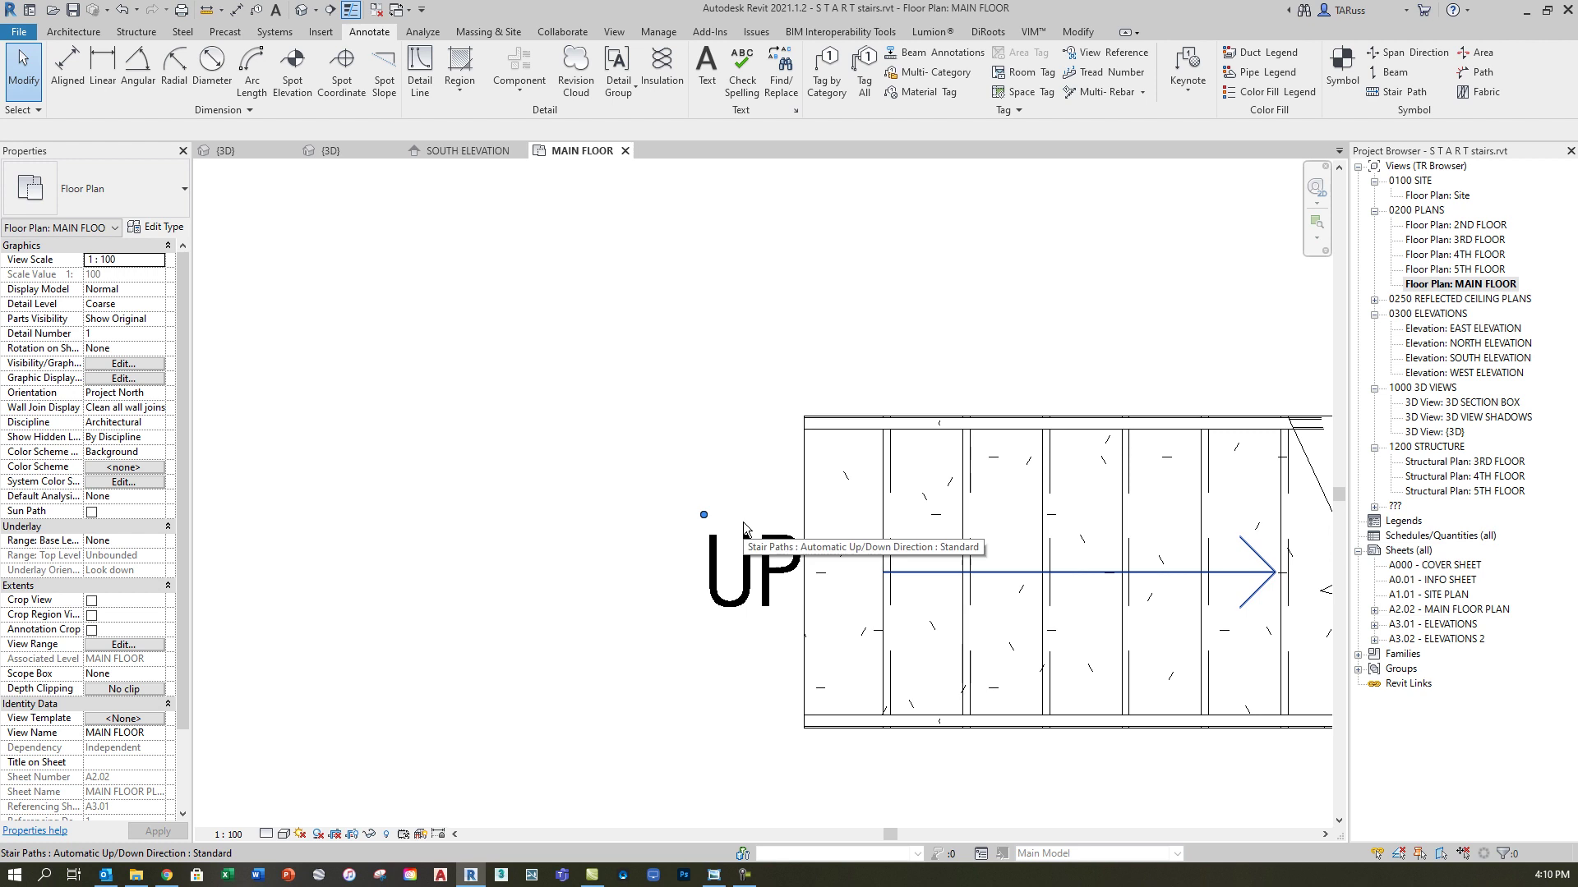
{"action": "left_click", "coordinate": [73, 31]}
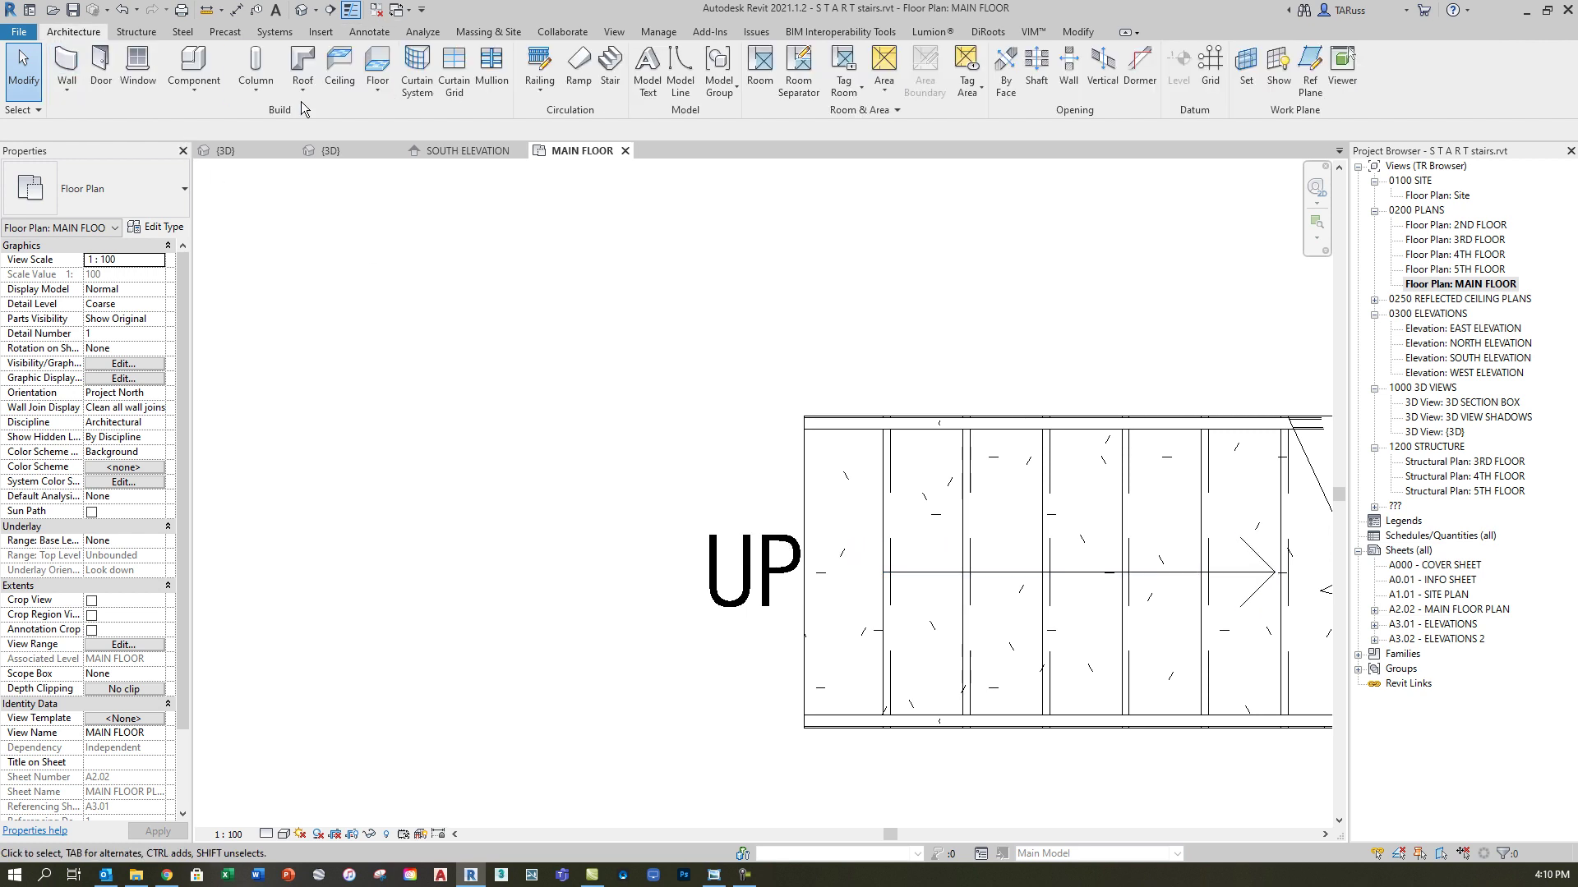
{"action": "left_click", "coordinate": [376, 65]}
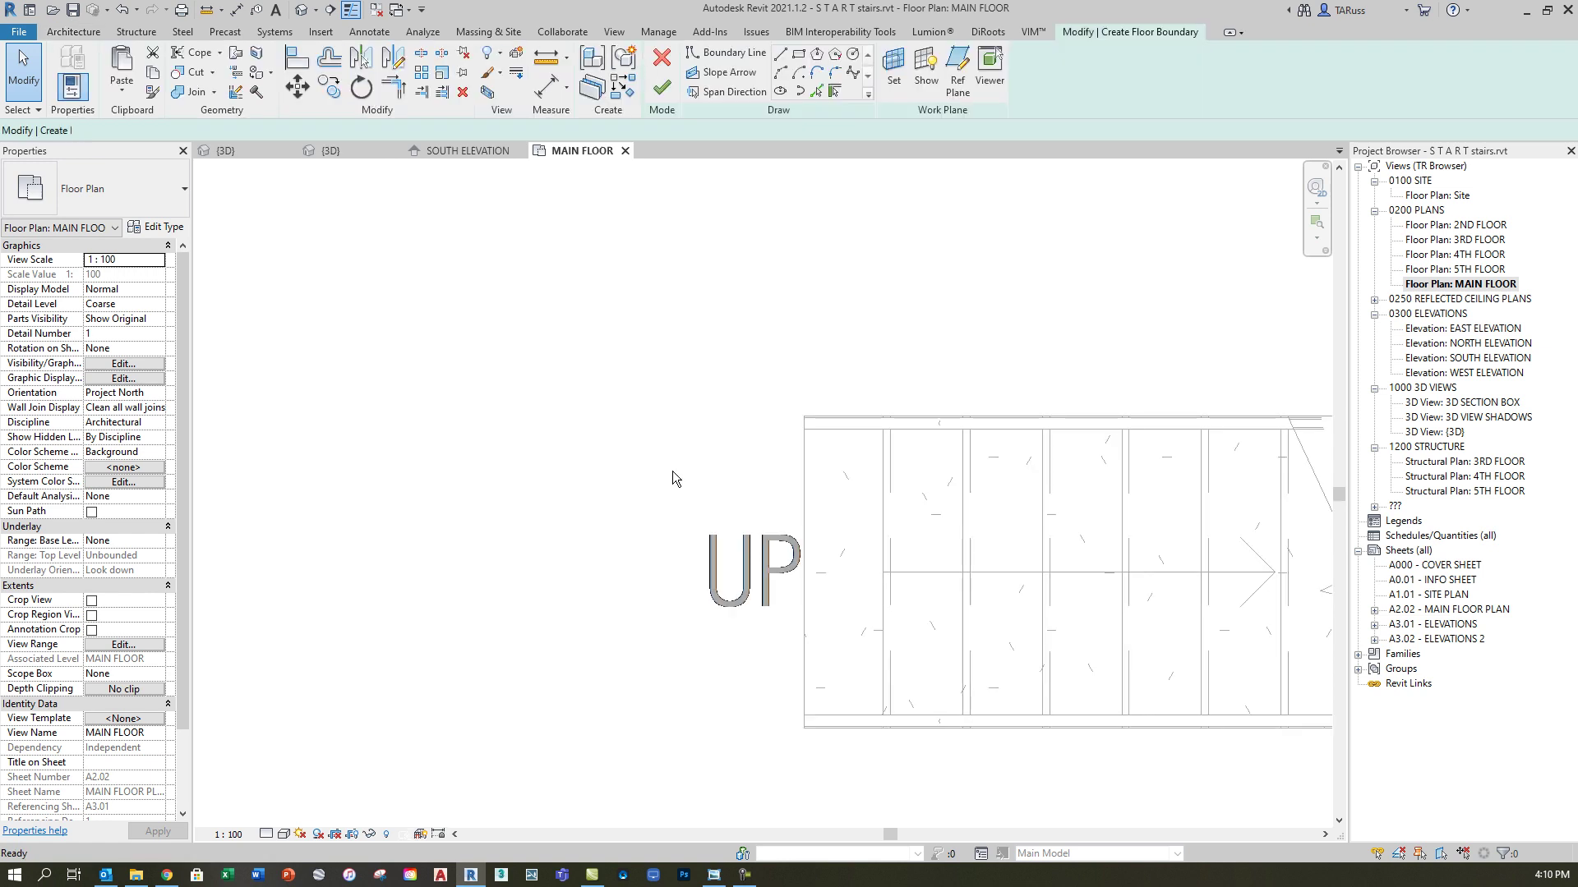
{"action": "left_click", "coordinate": [798, 55]}
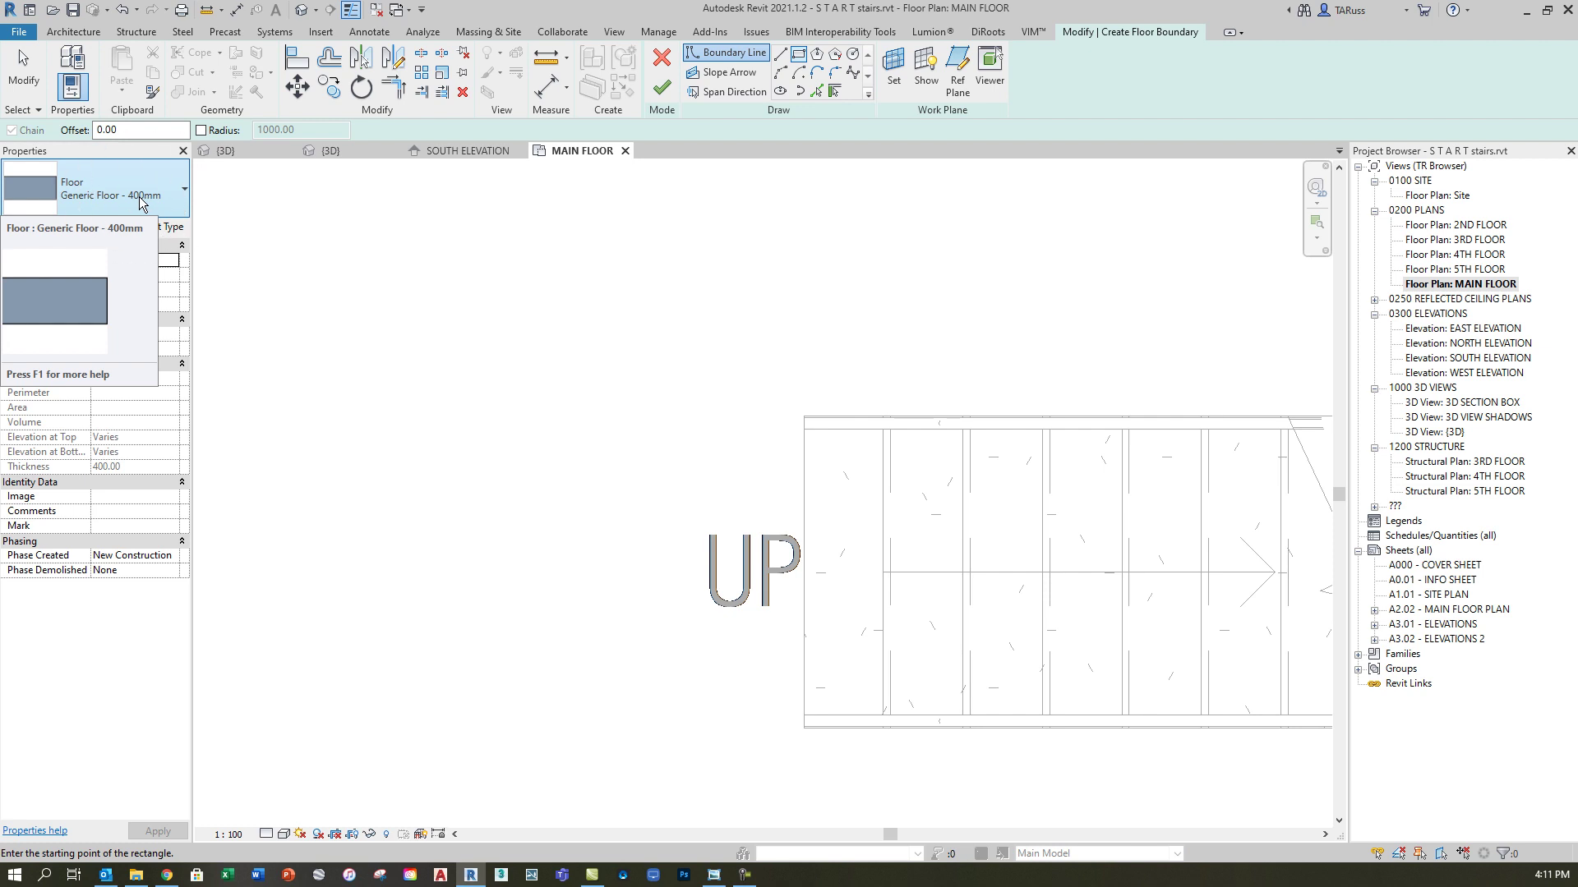
Duplicate the Generic Floor - 400mm type under the name 200 Concrete
{"action": "left_click", "coordinate": [159, 227]}
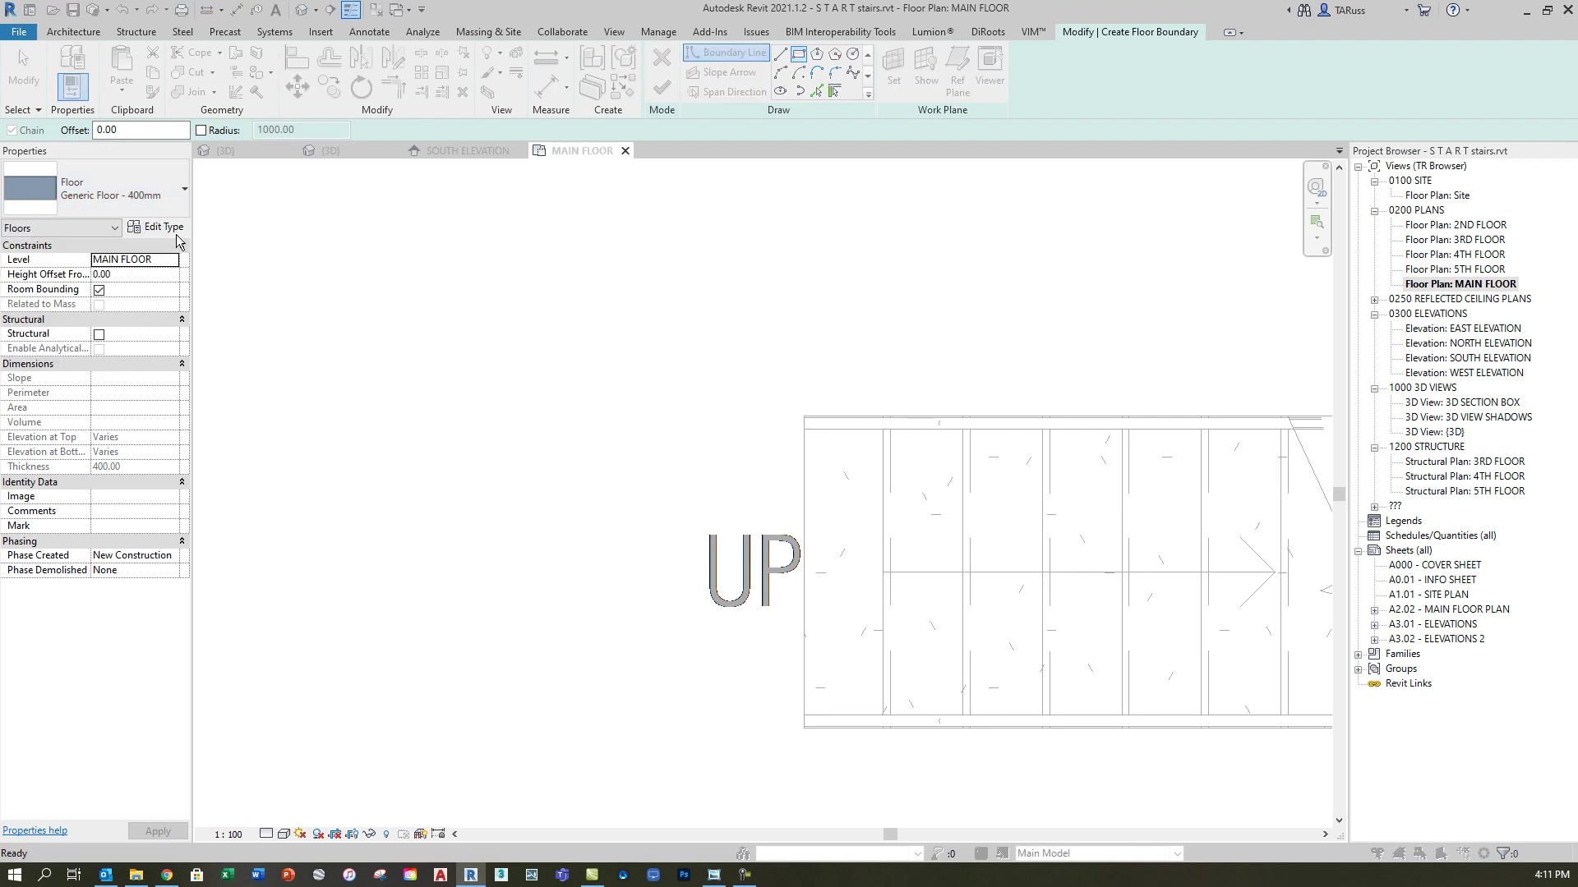
{"action": "left_click", "coordinate": [1306, 190]}
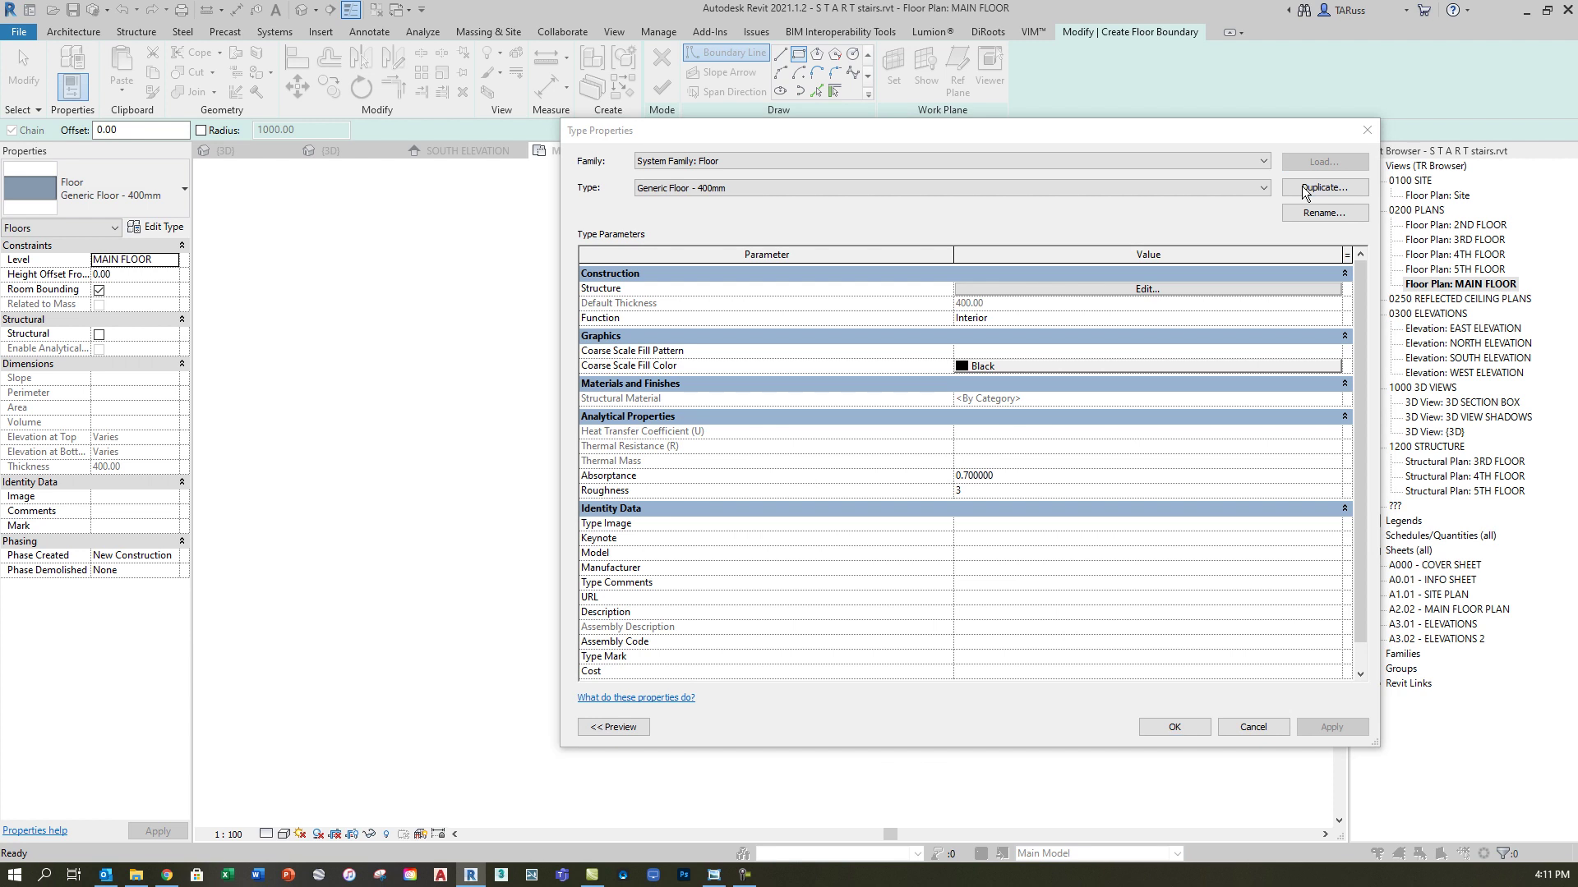
{"action": "type", "text": "200 Concrete"}
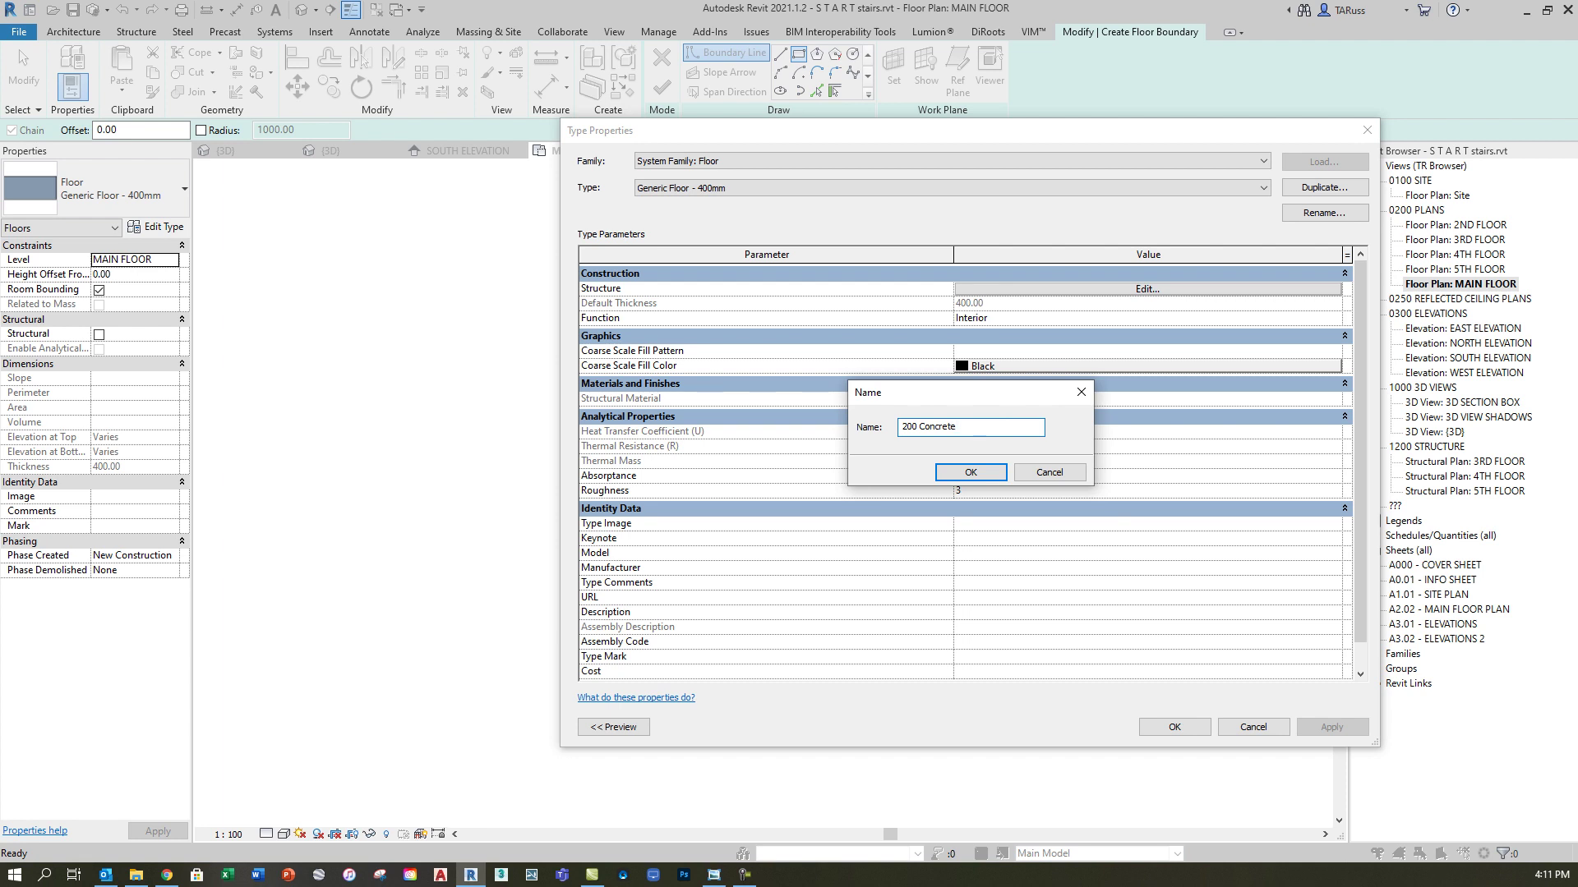
{"action": "key", "text": "Return"}
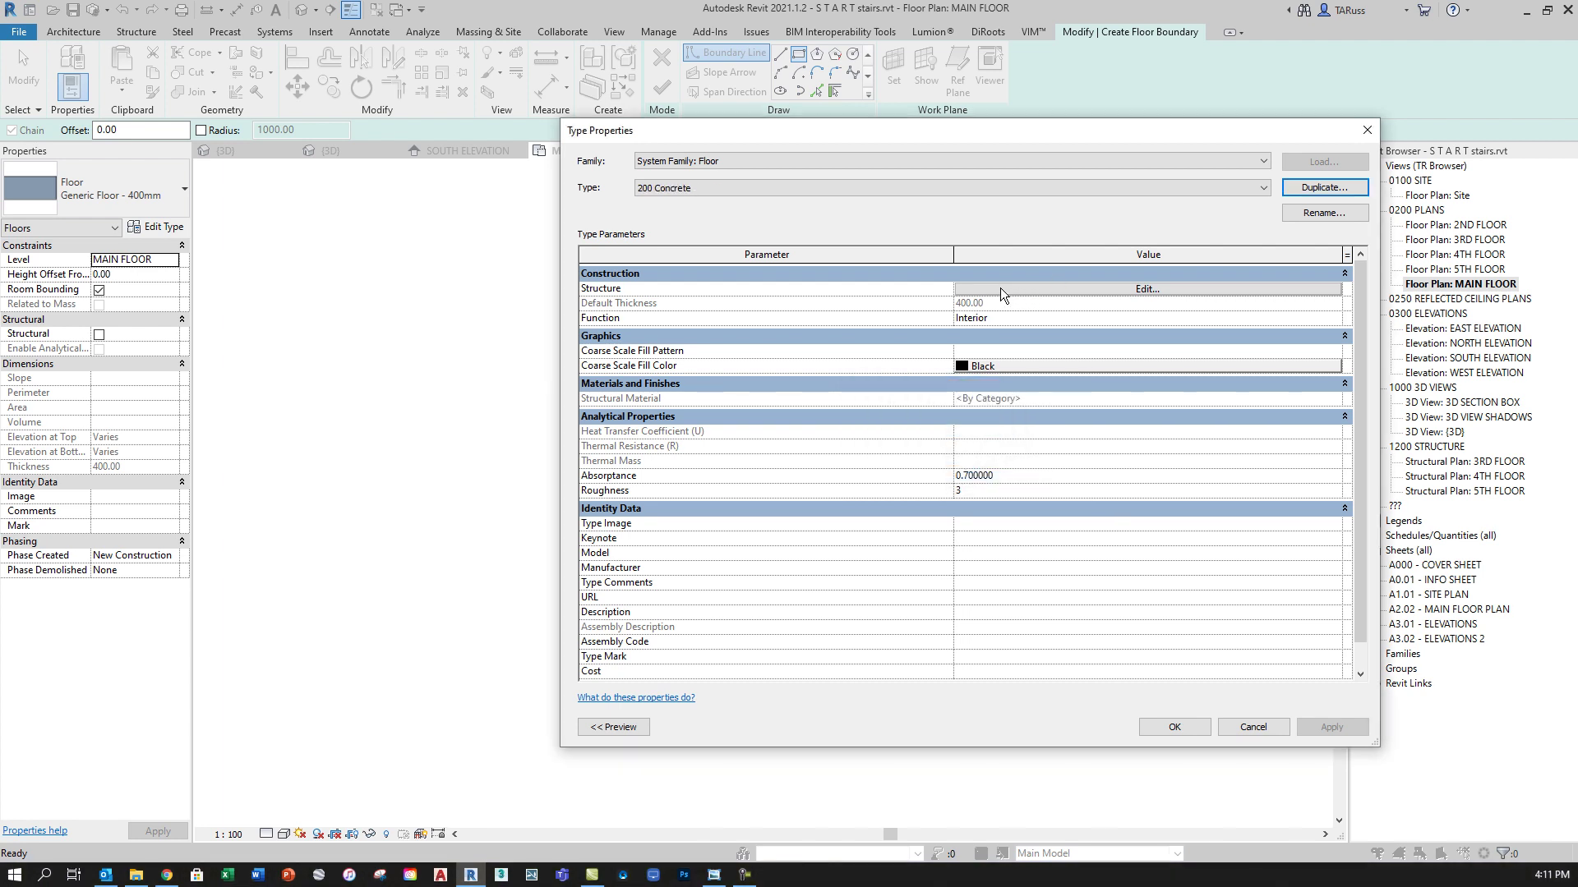
Set the new floor type's structure layer to 200 mm thick with the material Concrete, Cast-in-Place gray
{"action": "left_click", "coordinate": [1000, 288]}
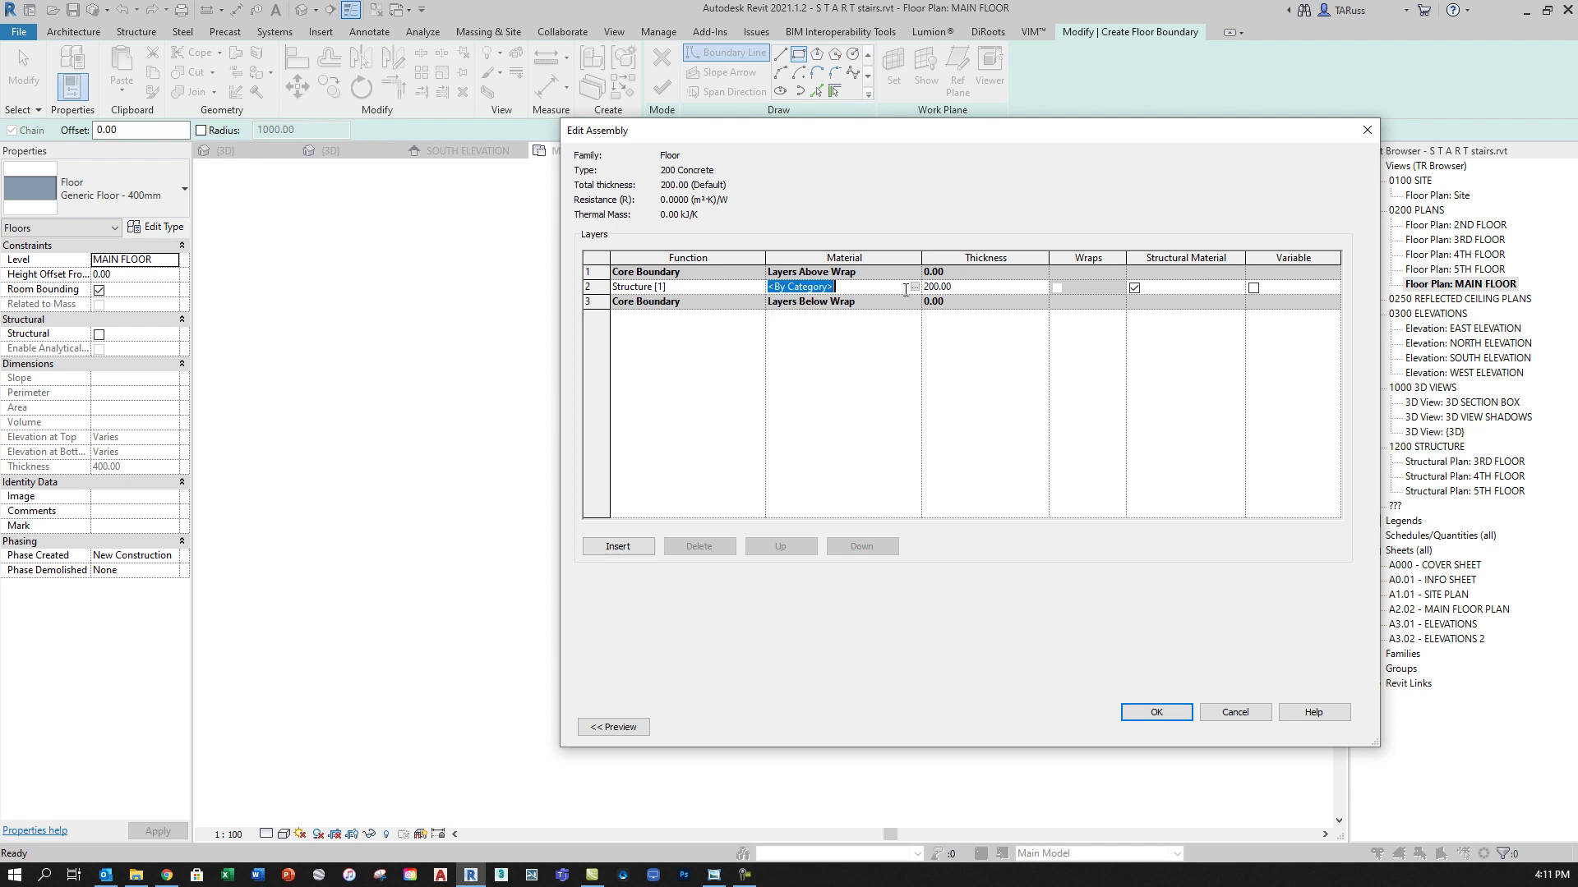
{"action": "left_click", "coordinate": [915, 287]}
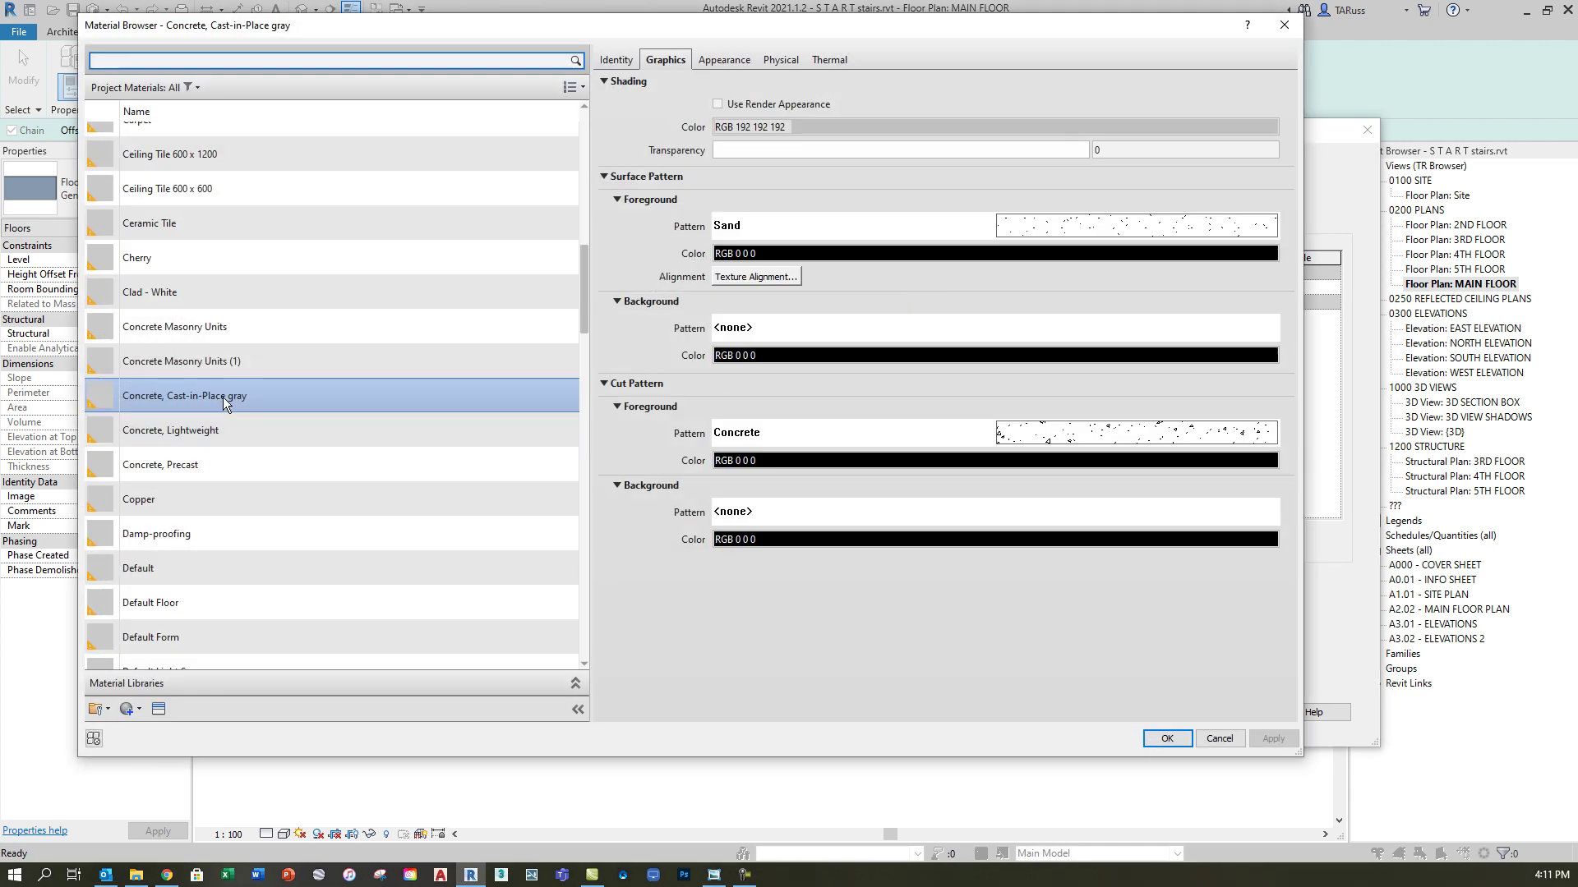
{"action": "left_click", "coordinate": [223, 397]}
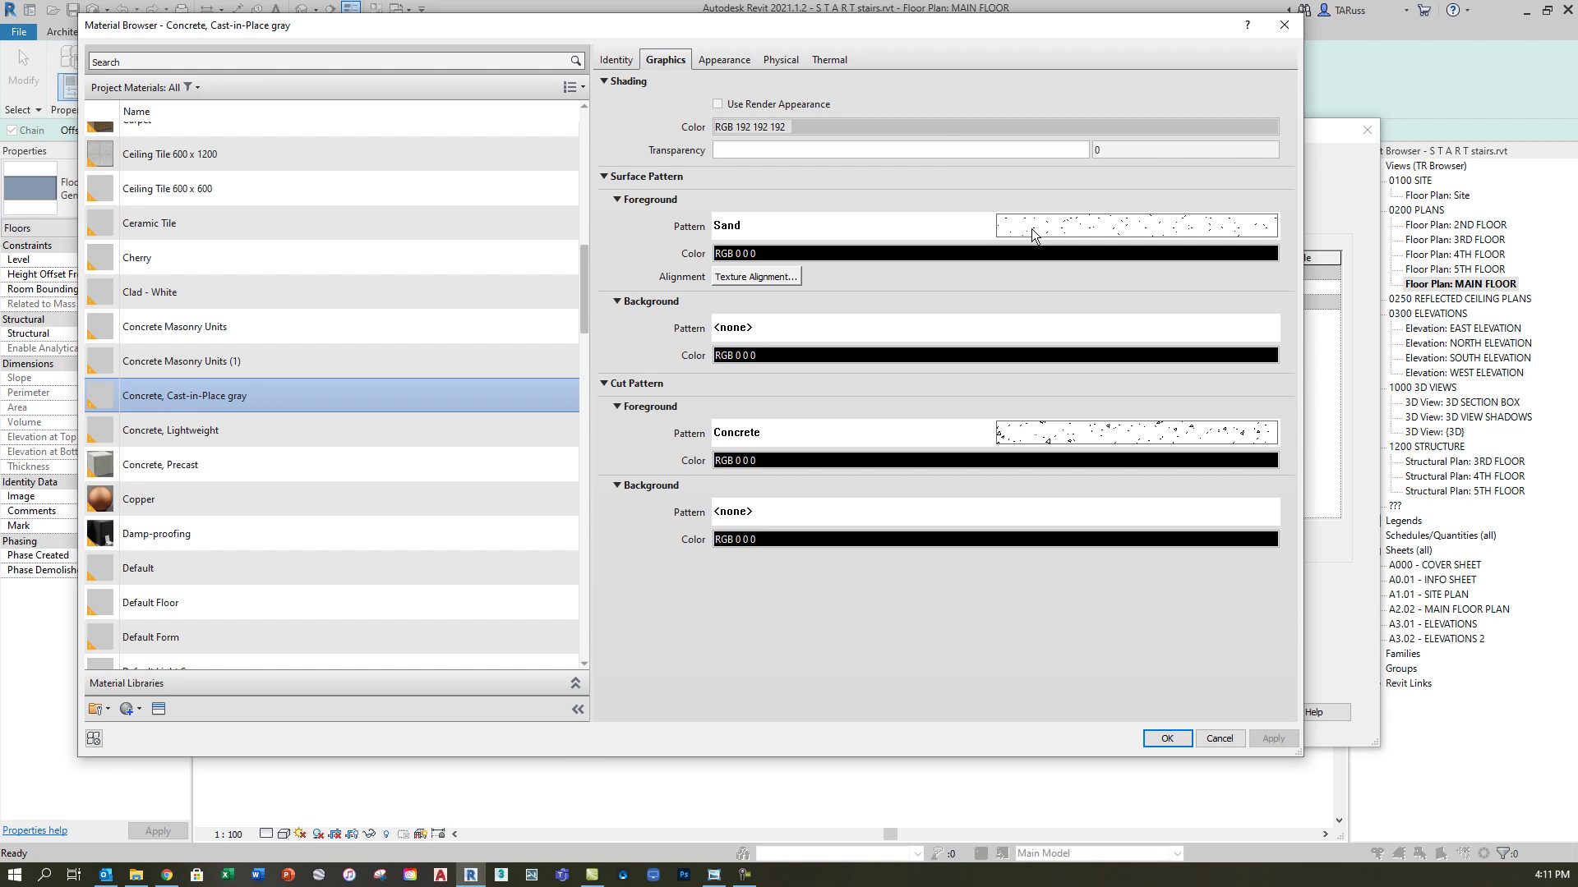
Set the cast-in-place concrete's surface foreground pattern to none and accept the material and floor type changes
{"action": "left_click_drag", "start_coordinate": [1086, 556], "coordinate": [1098, 339]}
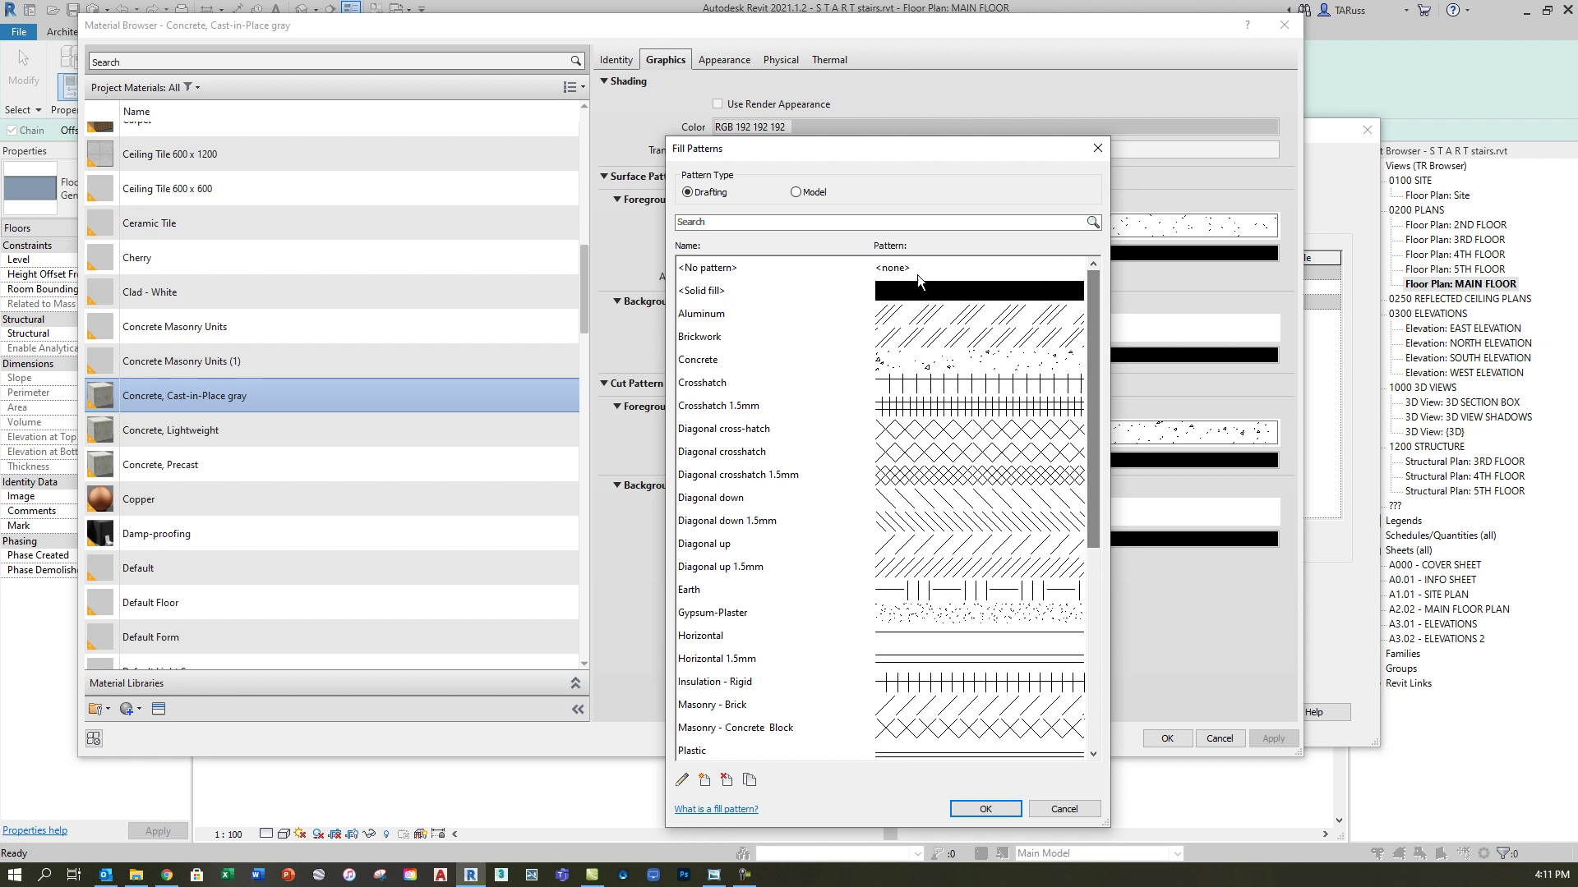
{"action": "left_click", "coordinate": [707, 268]}
{"action": "left_click", "coordinate": [996, 803]}
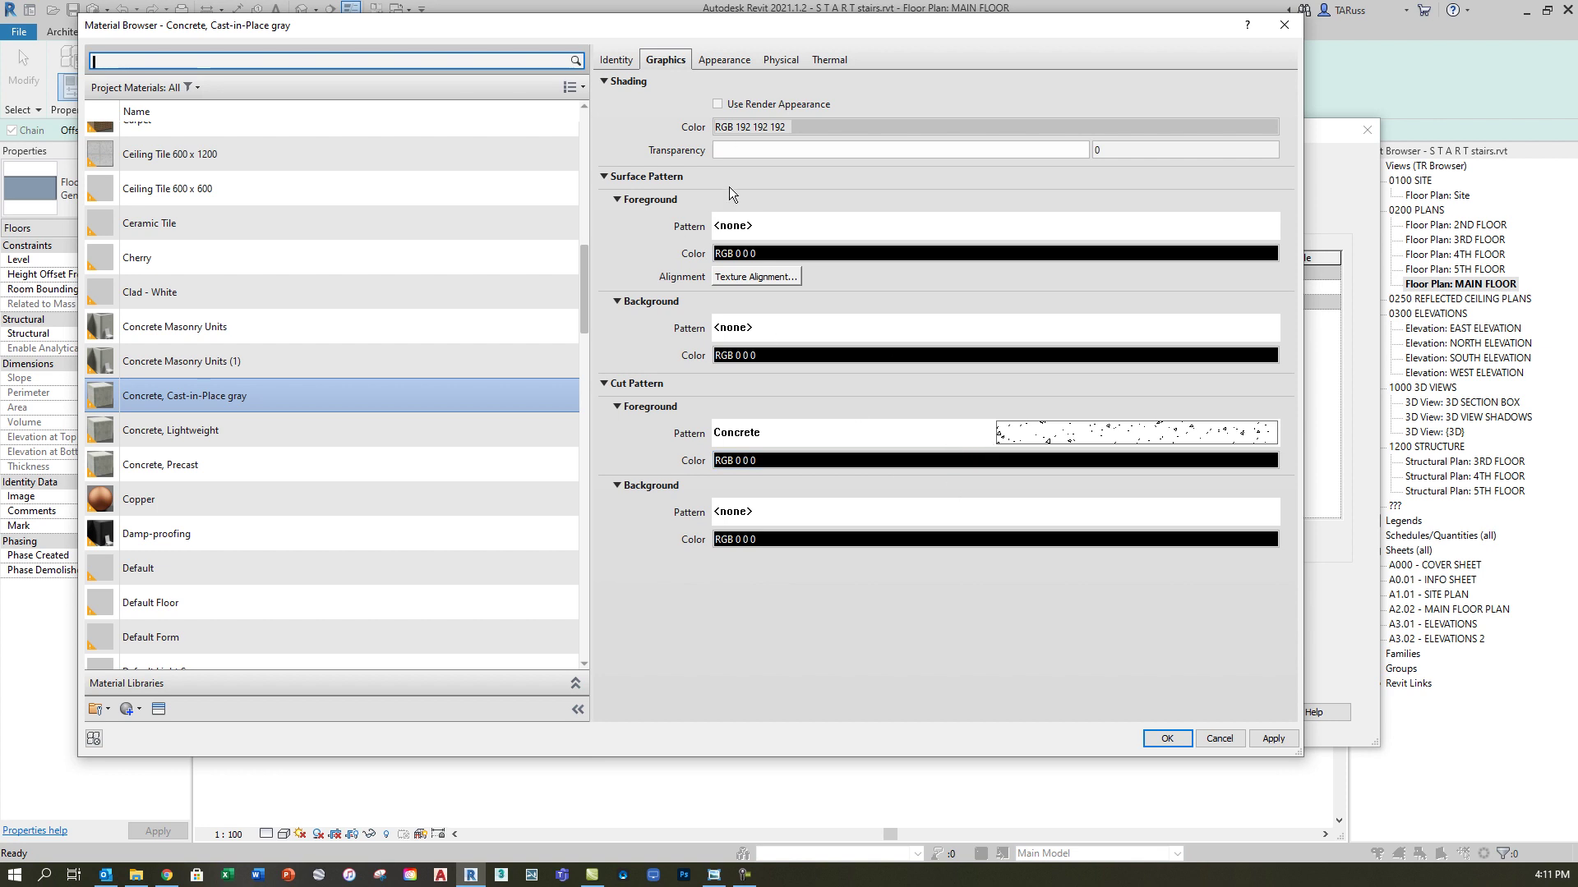
{"action": "left_click", "coordinate": [1168, 738]}
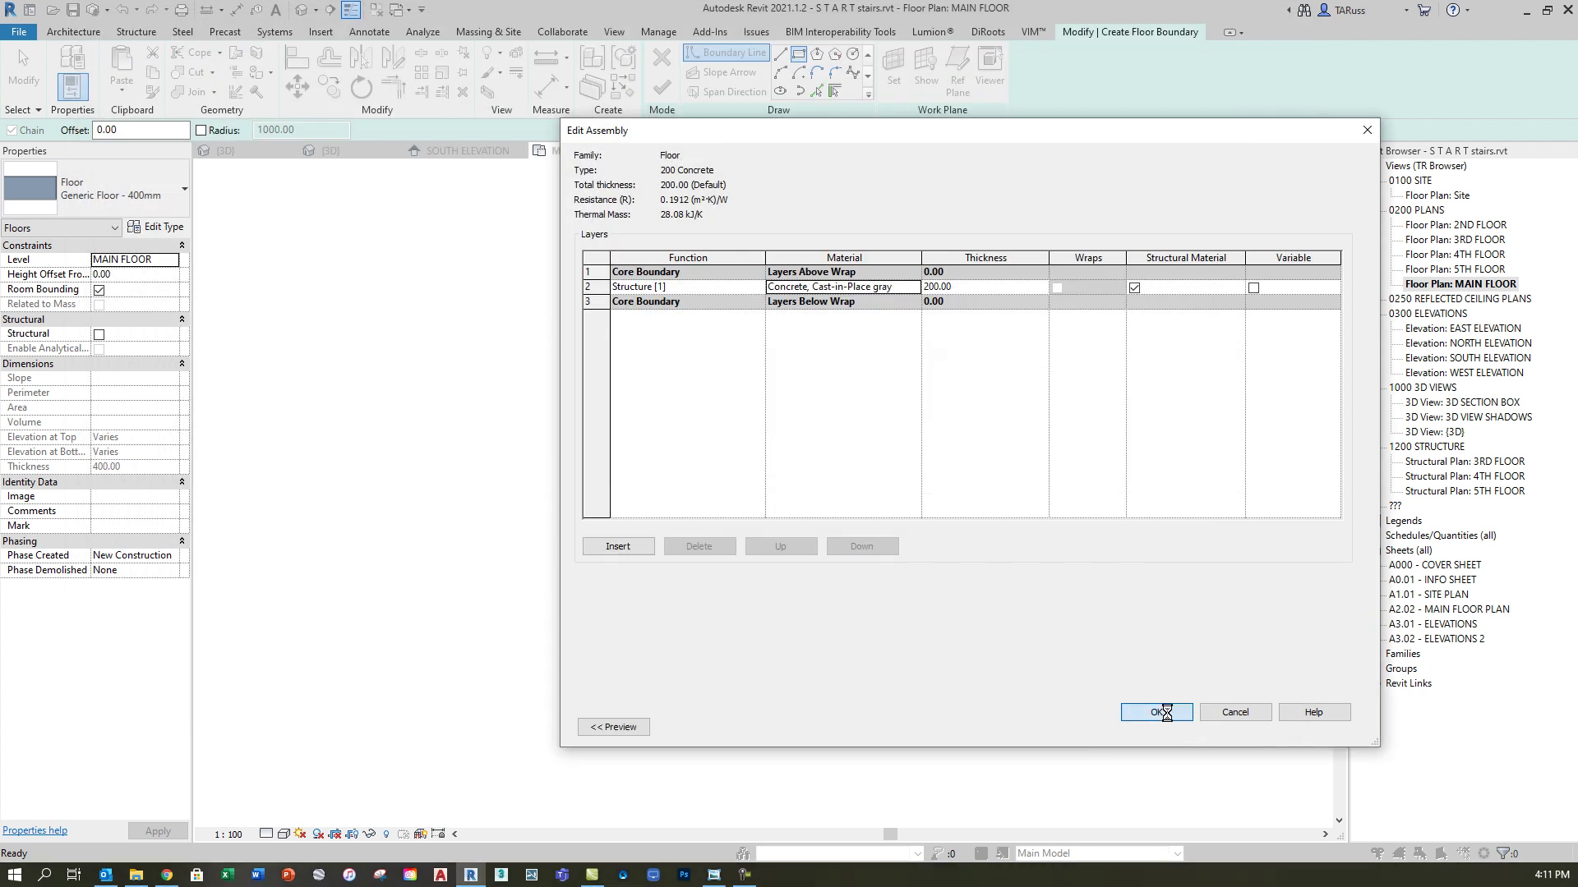
{"action": "left_click", "coordinate": [1127, 711]}
{"action": "left_click", "coordinate": [1174, 727]}
Sketch a rectangular floor boundary about 1120 by 1000 mm just in front of the stair's lowest step
{"action": "middle_click_drag", "start_coordinate": [729, 485], "coordinate": [637, 427]}
{"action": "scroll", "coordinate": [515, 493], "scroll_direction": "up", "scroll_amount": 4}
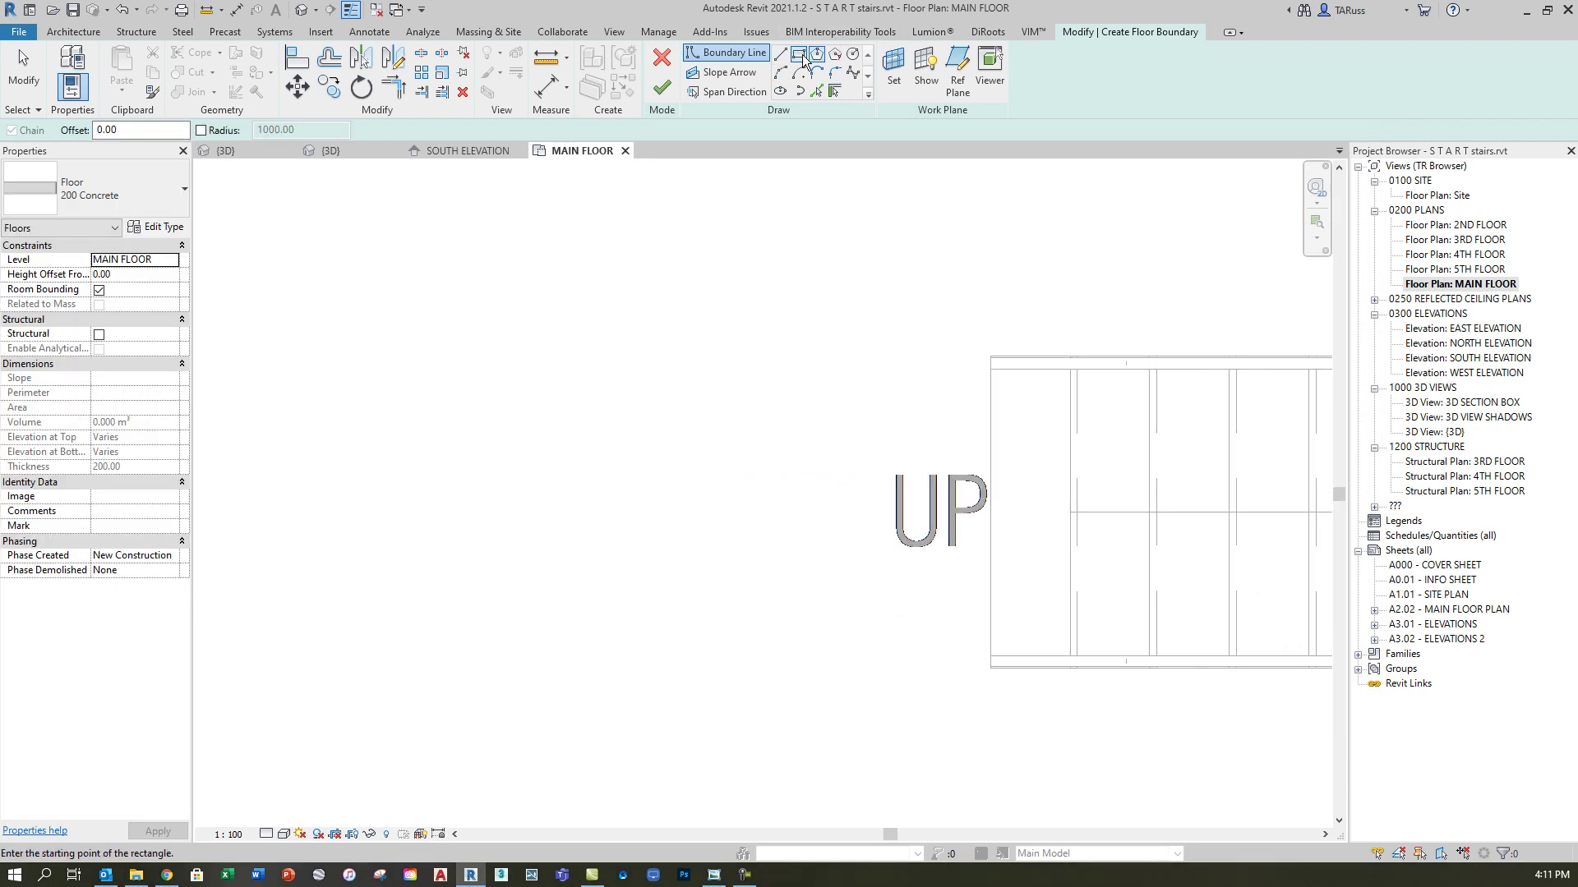
{"action": "left_click", "coordinate": [641, 367]}
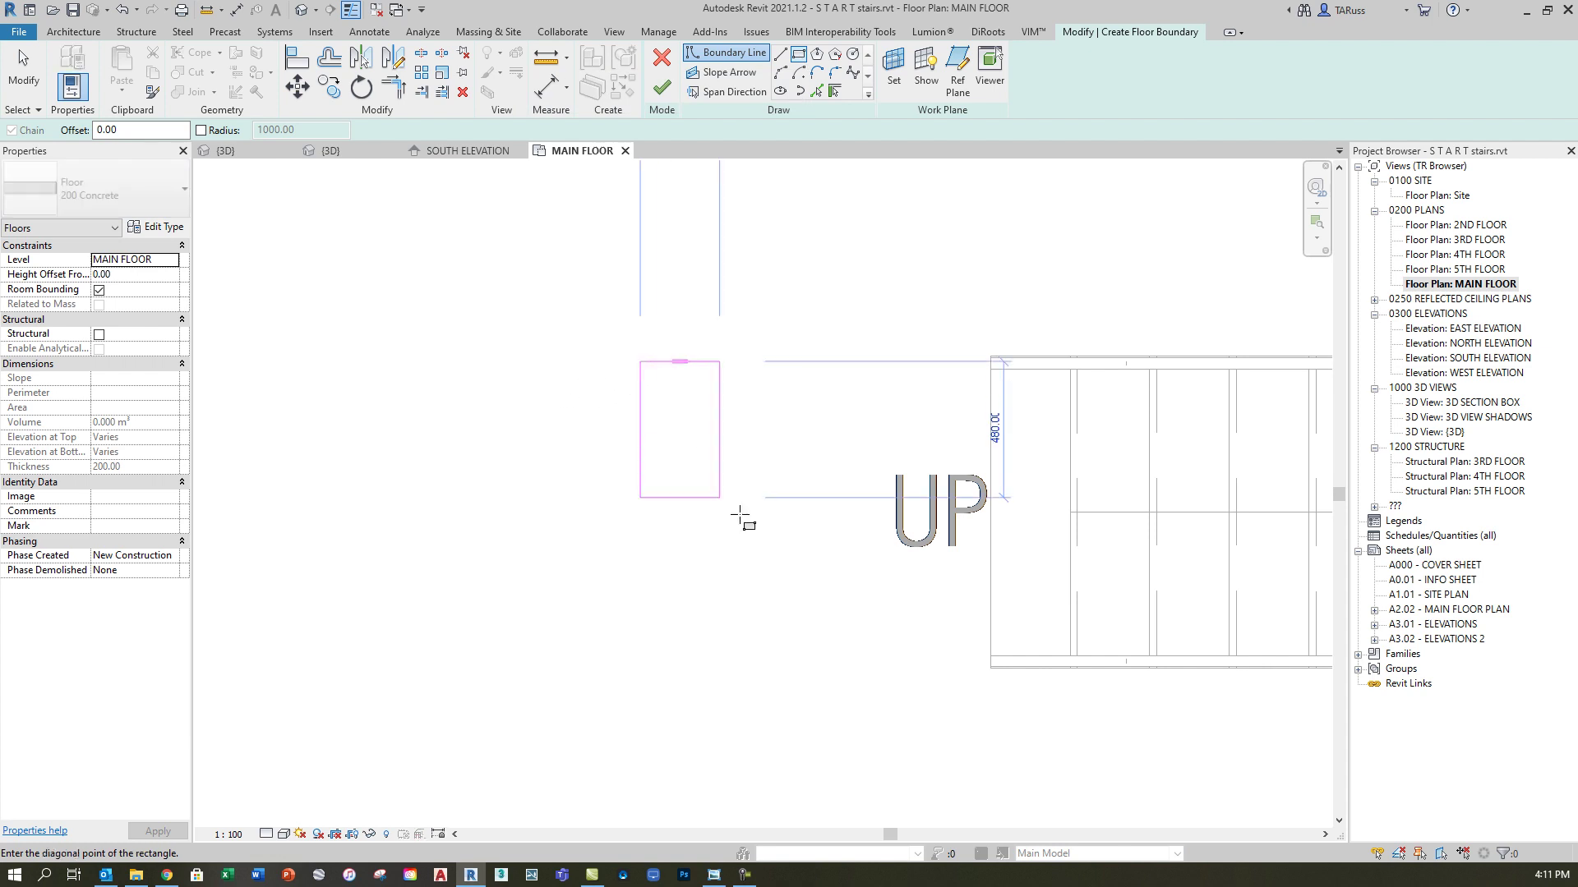
{"action": "left_click", "coordinate": [959, 647]}
{"action": "scroll", "coordinate": [991, 427], "scroll_direction": "up", "scroll_amount": 2}
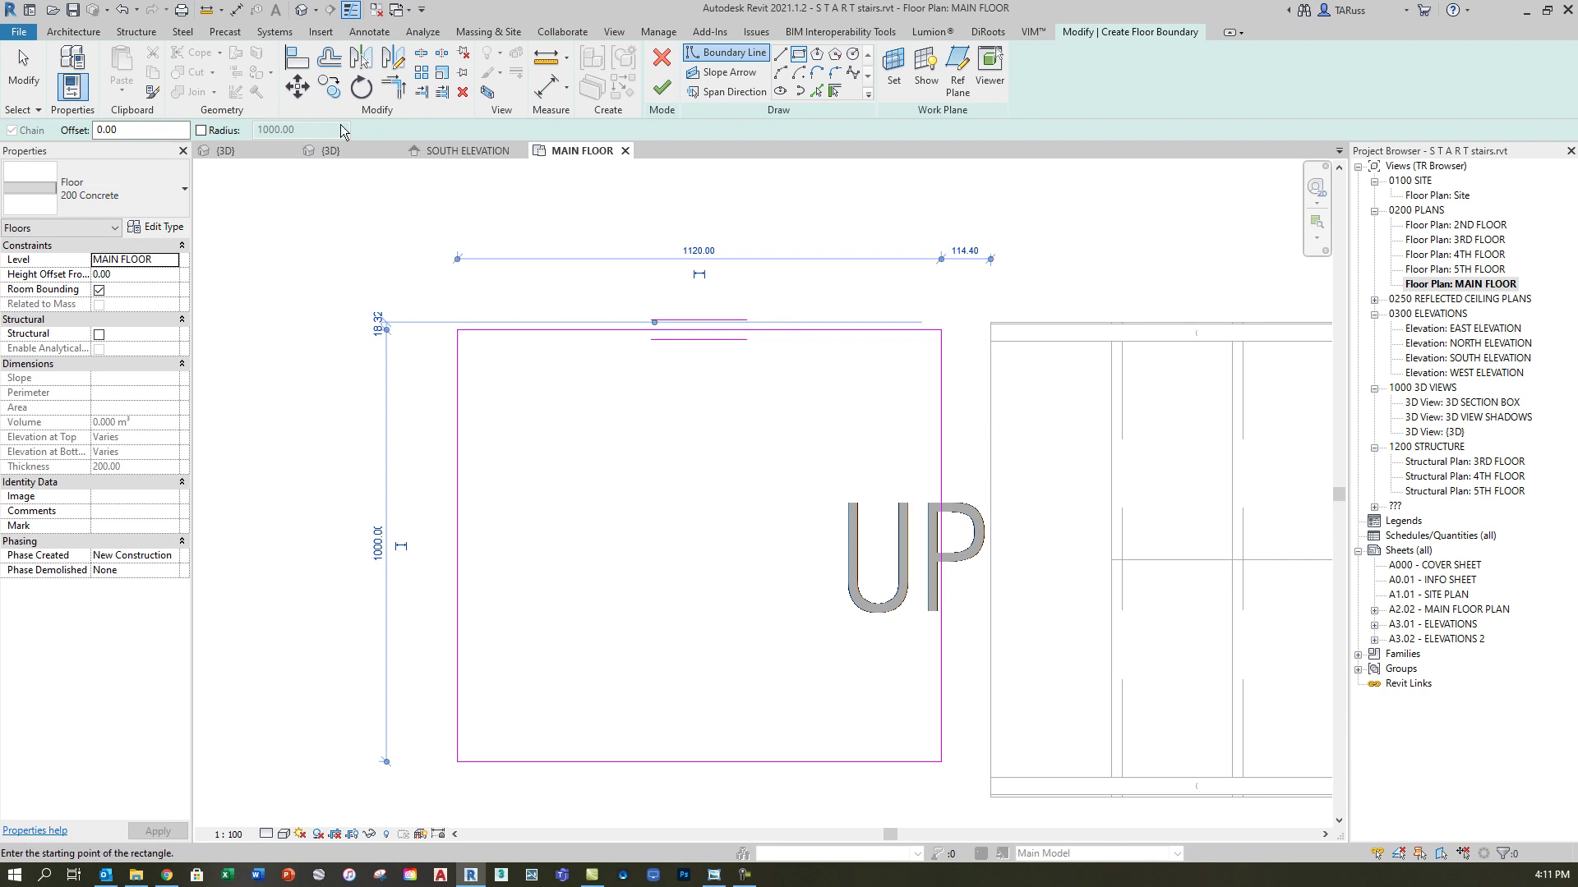
Align the upper and lower edges of the floor boundary with the two outer sides of the stair
{"action": "left_click", "coordinate": [293, 63]}
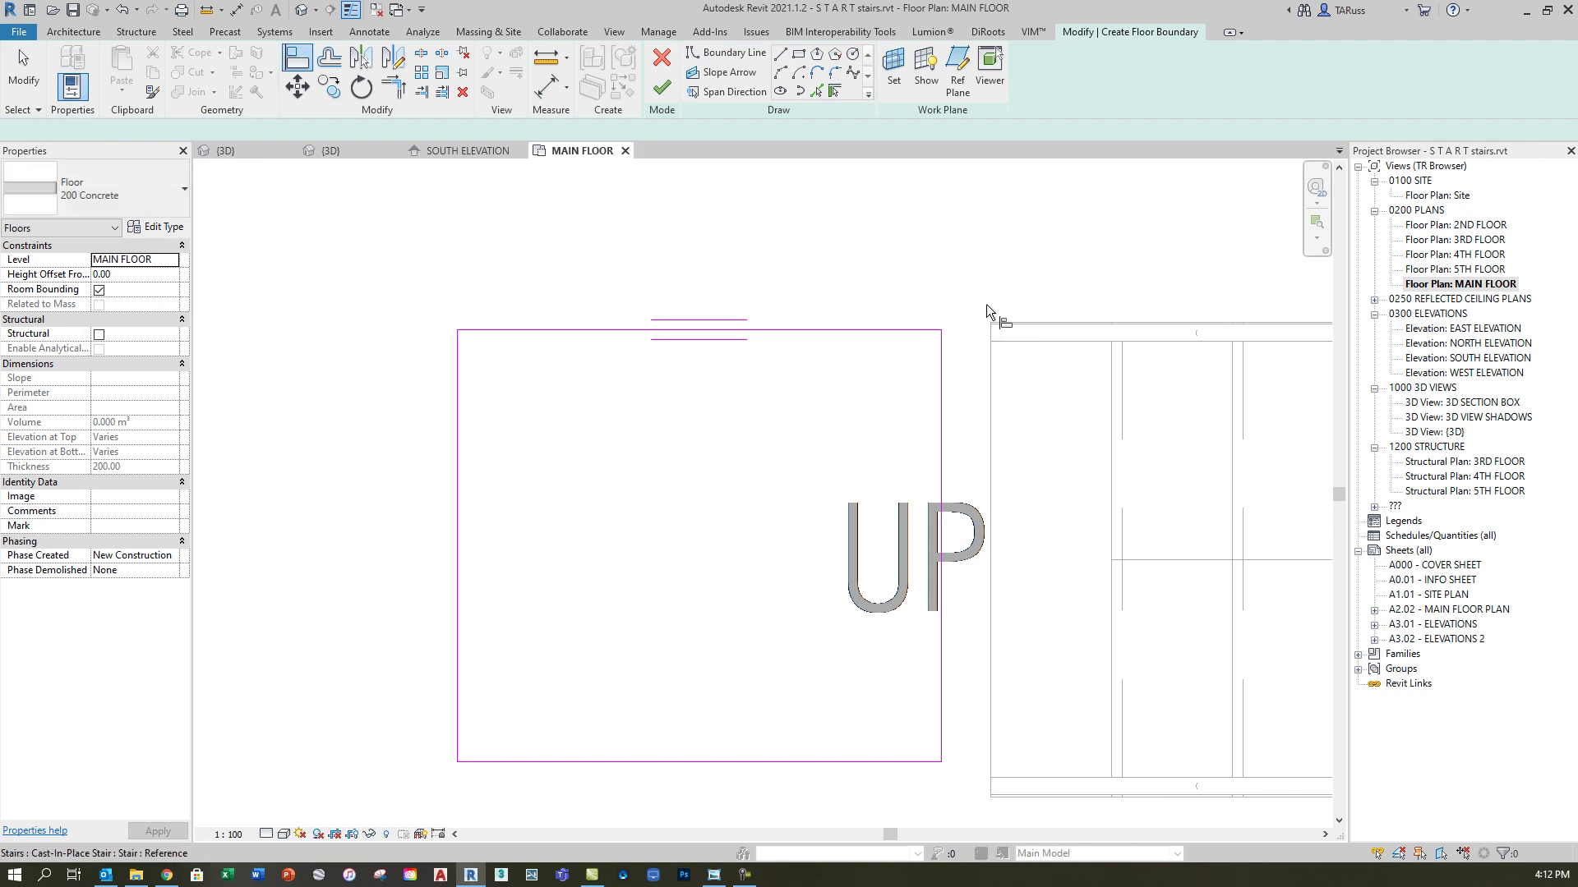
{"action": "scroll", "coordinate": [1016, 318], "scroll_direction": "up", "scroll_amount": 2}
{"action": "scroll", "coordinate": [1016, 318], "scroll_direction": "up", "scroll_amount": 2}
{"action": "left_click", "coordinate": [982, 352]}
{"action": "scroll", "coordinate": [830, 248], "scroll_direction": "down", "scroll_amount": 3}
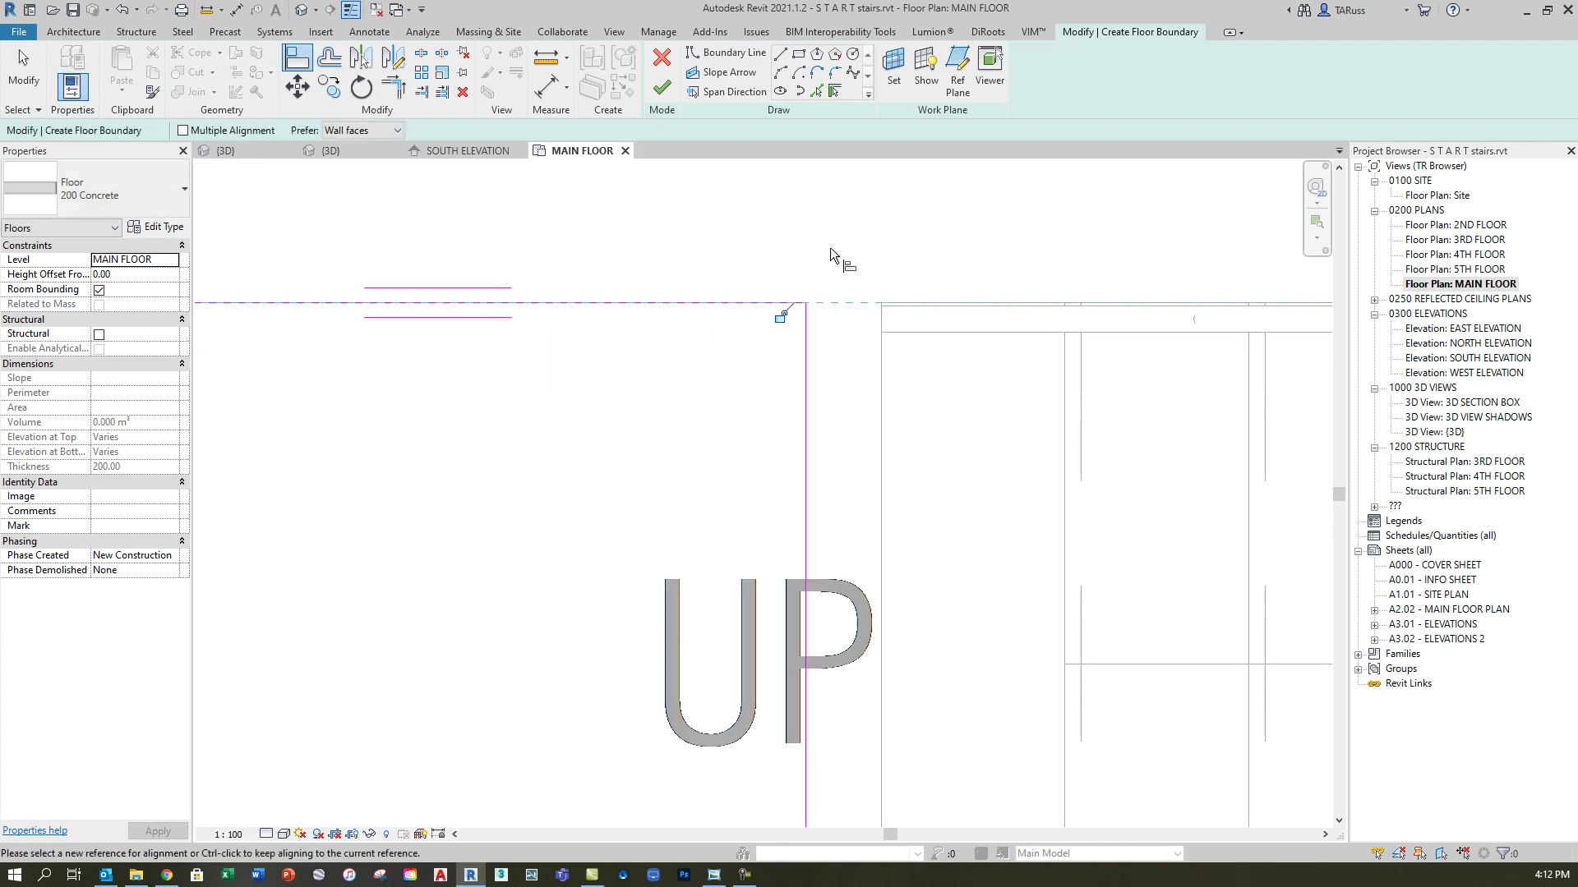
{"action": "scroll", "coordinate": [937, 559], "scroll_direction": "up", "scroll_amount": 3}
{"action": "left_click", "coordinate": [949, 549]}
{"action": "left_click", "coordinate": [701, 439]}
{"action": "scroll", "coordinate": [783, 450], "scroll_direction": "down", "scroll_amount": 4}
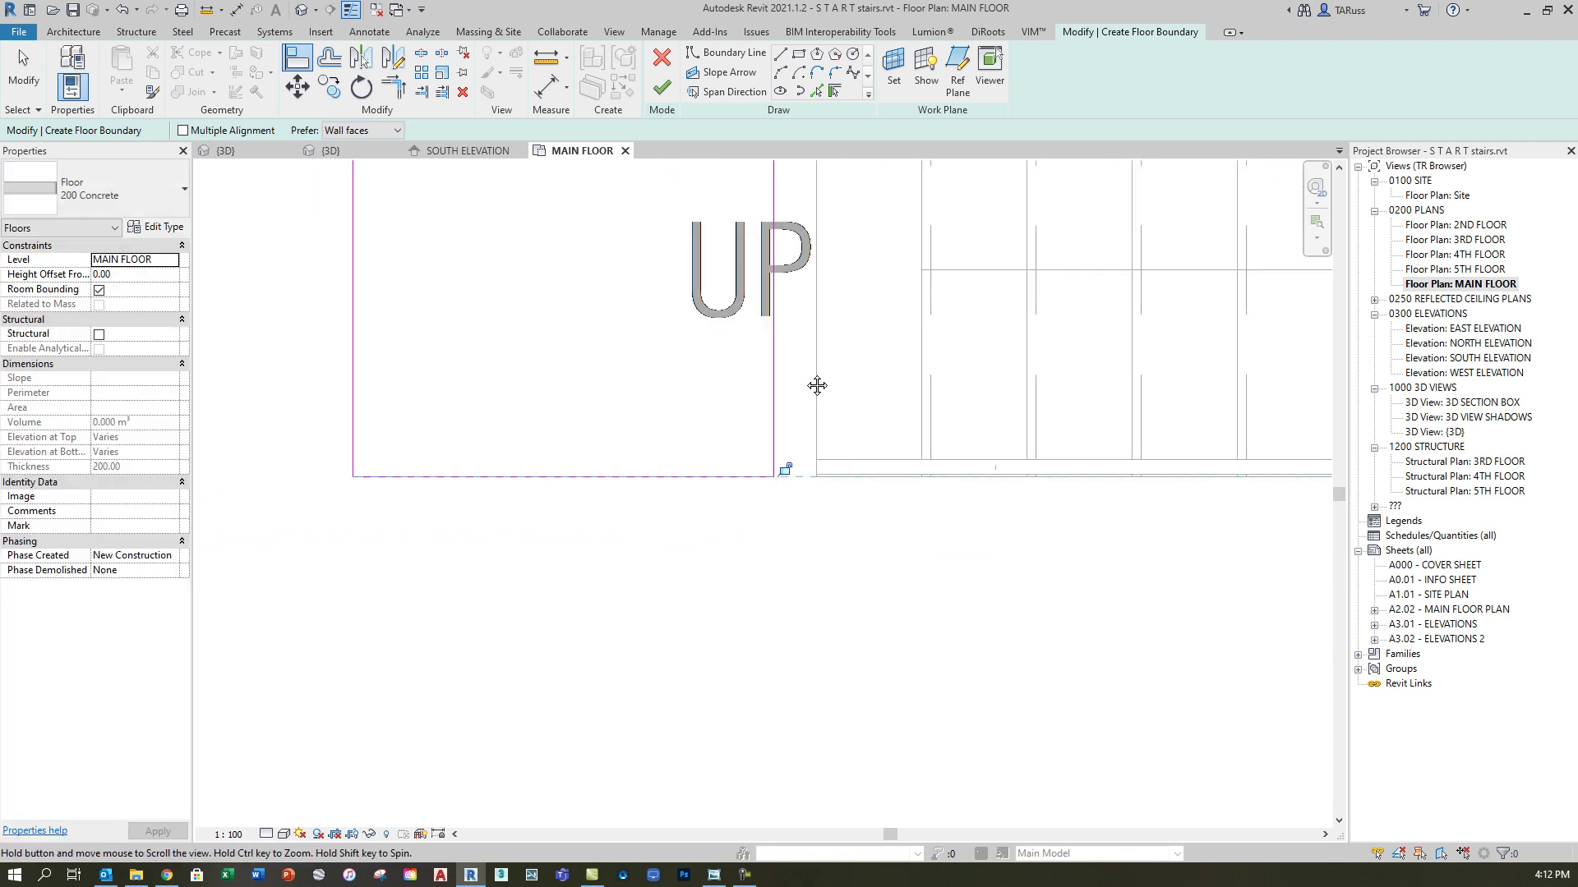
{"action": "left_click", "coordinate": [790, 304]}
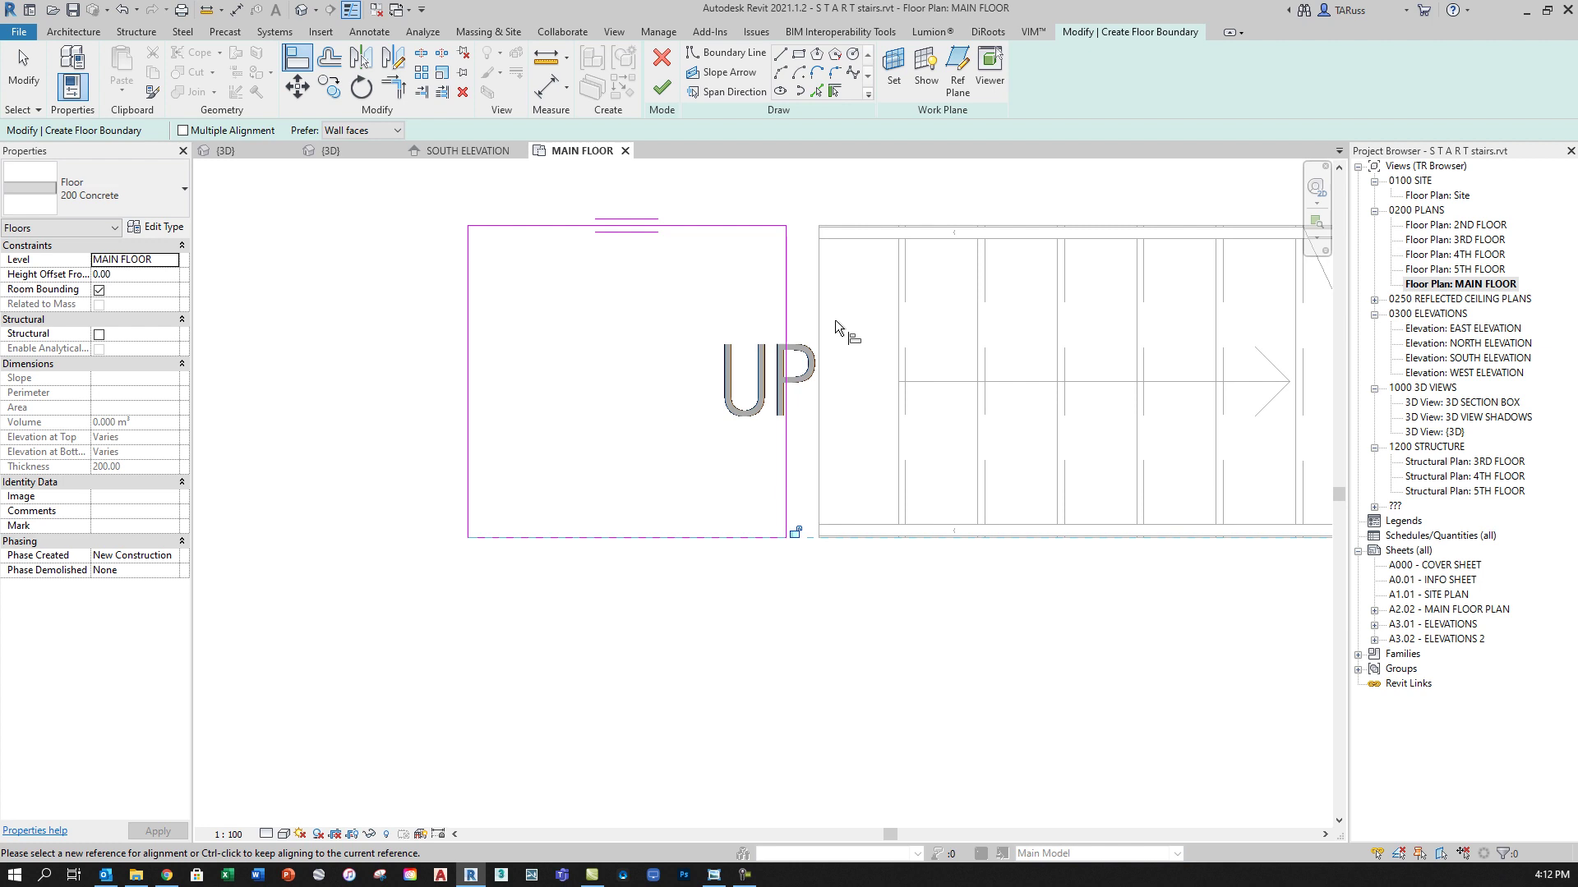
{"action": "scroll", "coordinate": [834, 319], "scroll_direction": "up", "scroll_amount": 2}
{"action": "key", "text": "Escape"}
{"action": "key", "text": "Escape"}
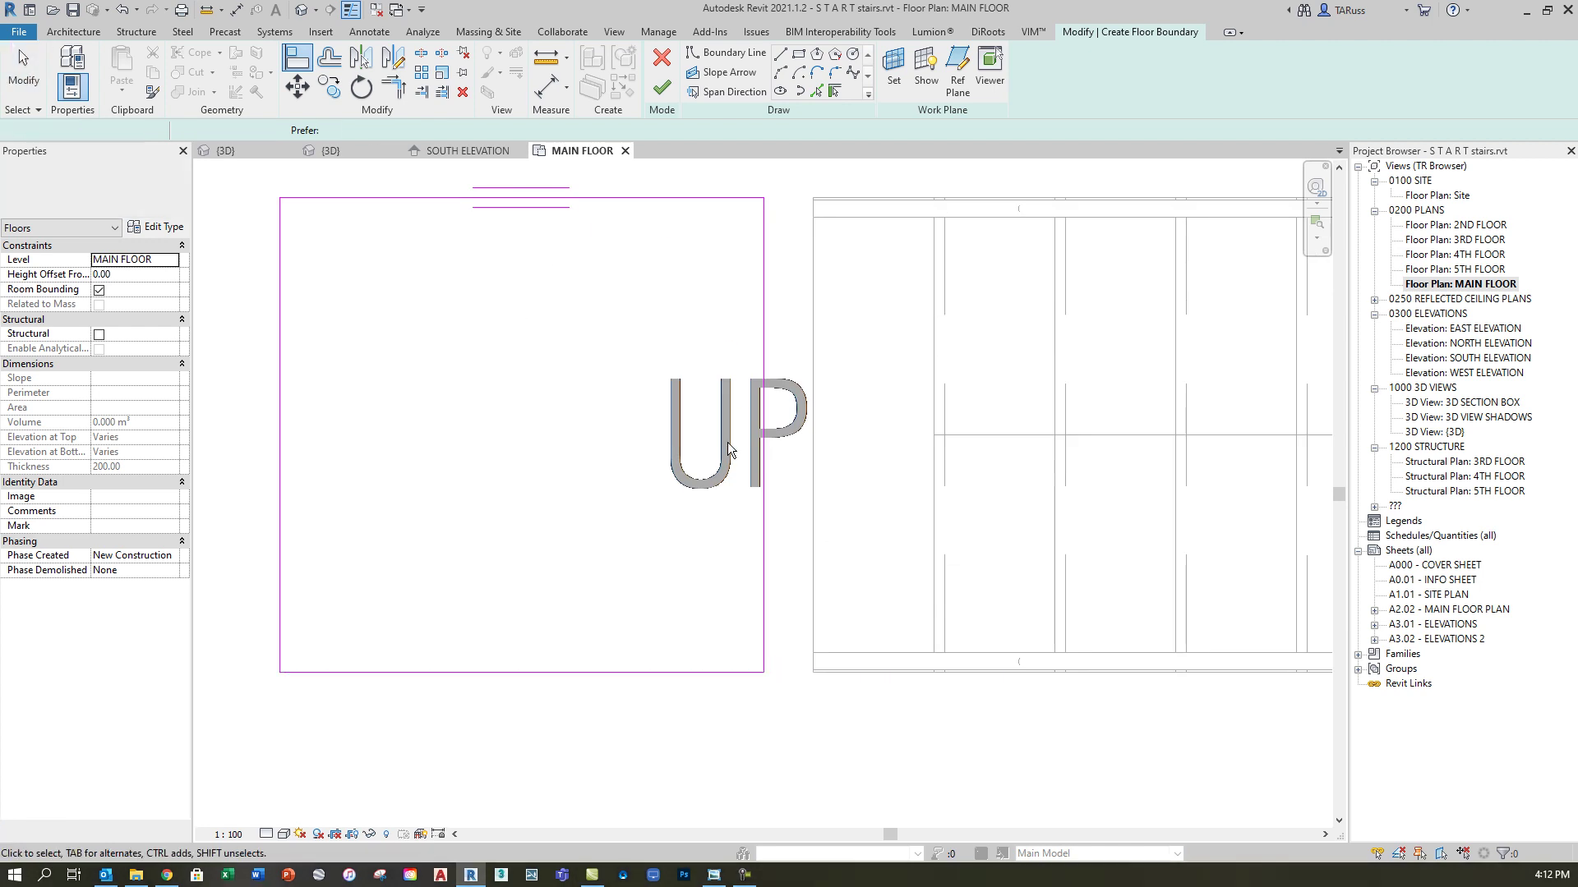
Stretch the boundary's stair-side edge past the first tread, making the floor about 1514 mm long, and finish the sketch
{"action": "left_click", "coordinate": [765, 353]}
{"action": "left_click_drag", "start_coordinate": [764, 354], "coordinate": [934, 356]}
{"action": "scroll", "coordinate": [813, 461], "scroll_direction": "down", "scroll_amount": 3}
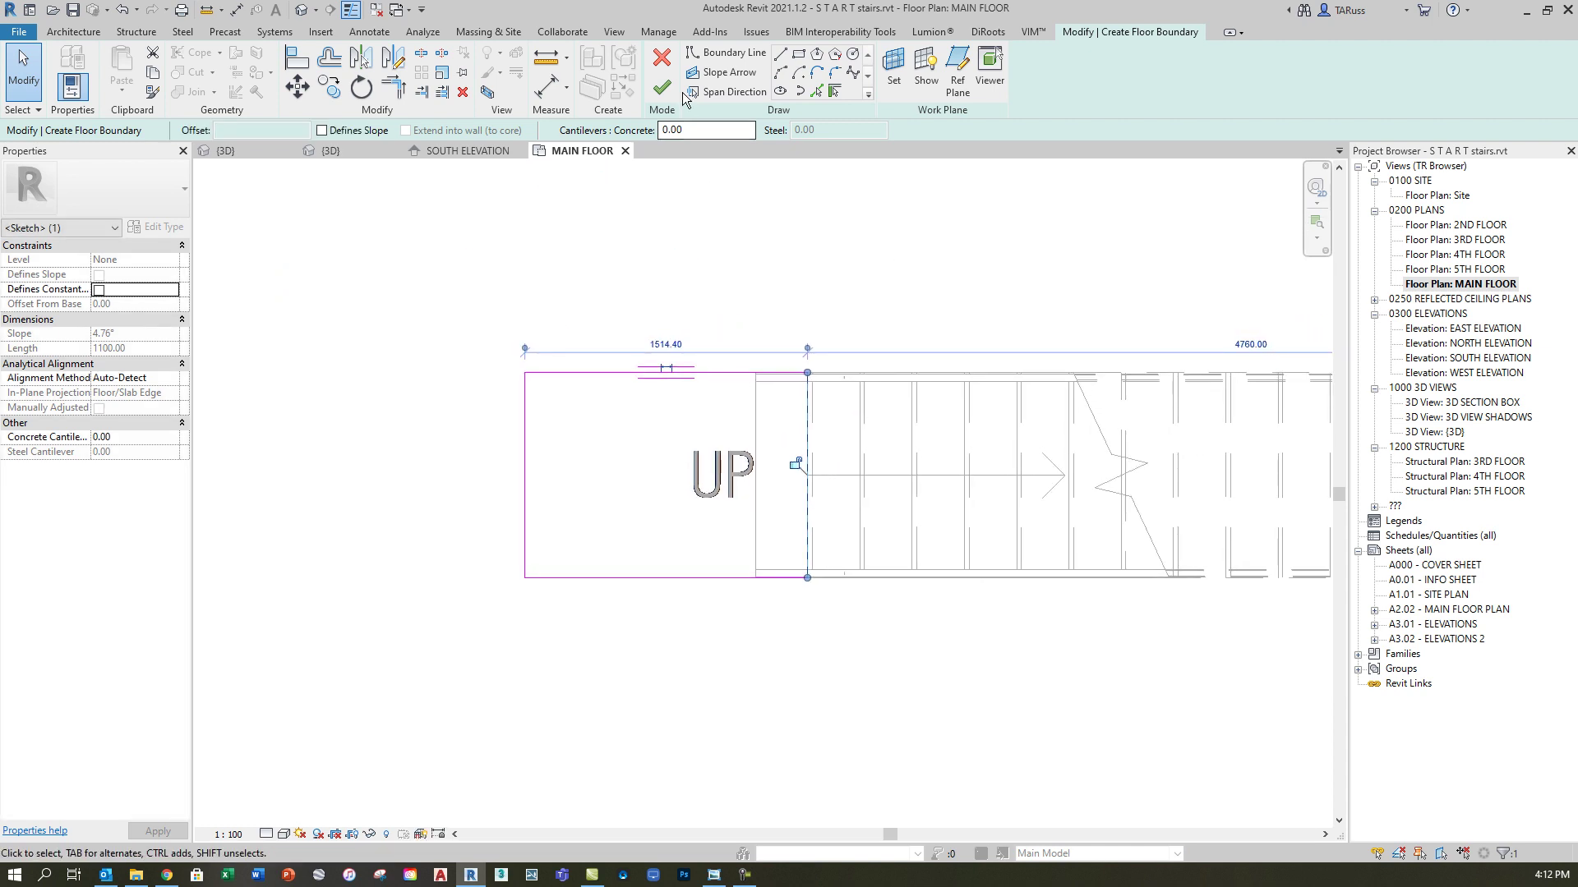
{"action": "left_click", "coordinate": [661, 88]}
In the SOUTH ELEVATION, move the slab from its upper stair-side corner to where the stair's sloped underside meets the floor level
{"action": "left_click", "coordinate": [457, 151]}
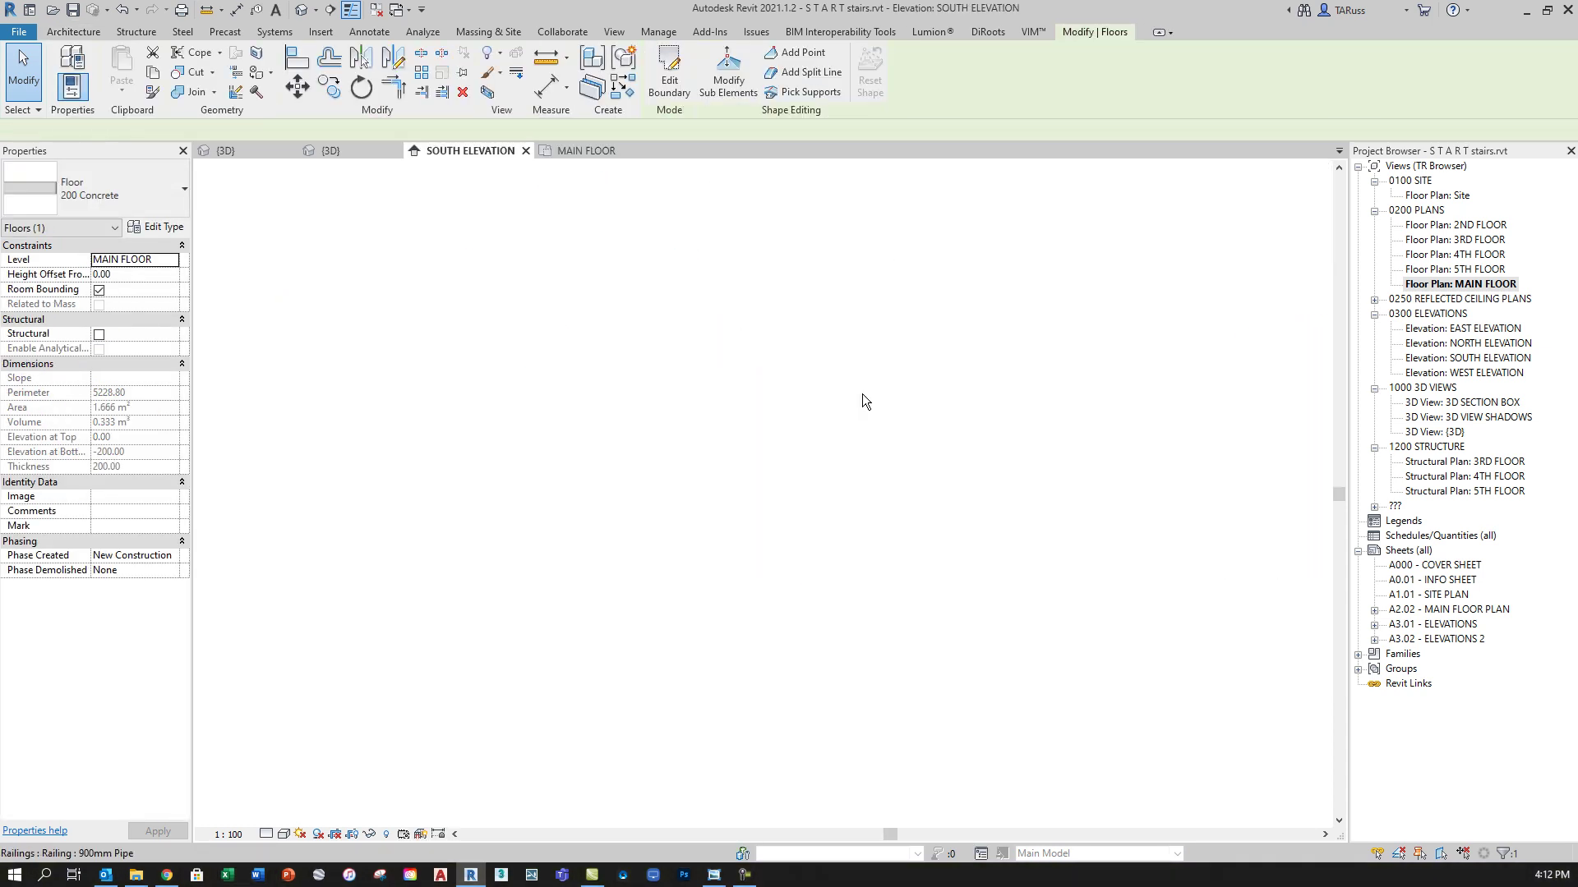
{"action": "scroll", "coordinate": [572, 682], "scroll_direction": "up", "scroll_amount": 5}
{"action": "scroll", "coordinate": [645, 634], "scroll_direction": "up", "scroll_amount": 2}
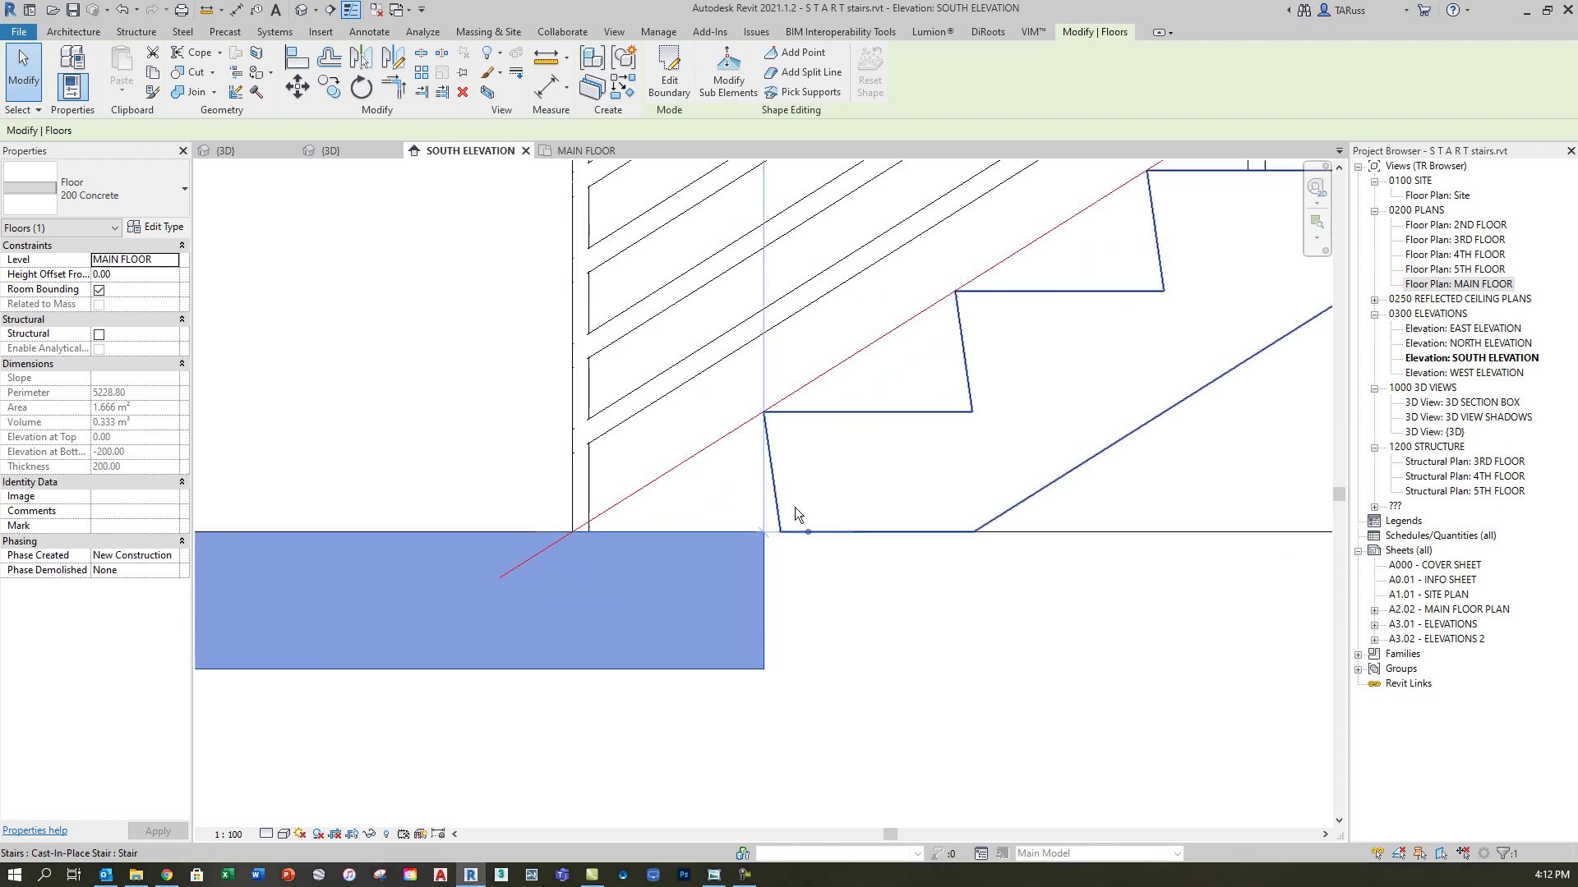
{"action": "scroll", "coordinate": [787, 501], "scroll_direction": "down", "scroll_amount": 3}
{"action": "middle_click_drag", "start_coordinate": [787, 501], "coordinate": [711, 397]}
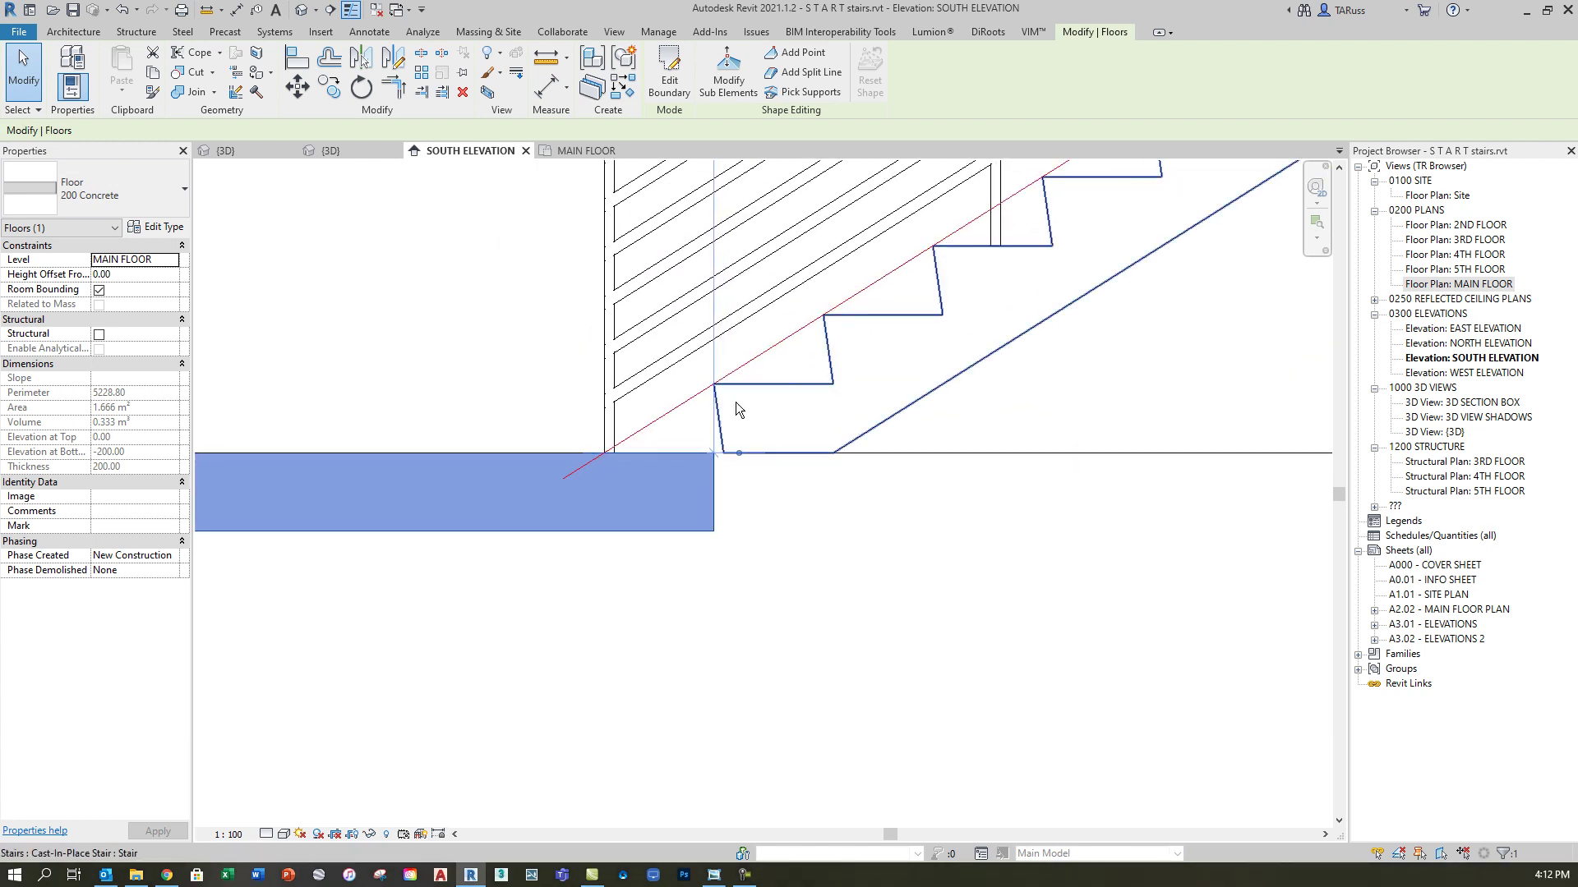
{"action": "scroll", "coordinate": [753, 431], "scroll_direction": "up", "scroll_amount": 4}
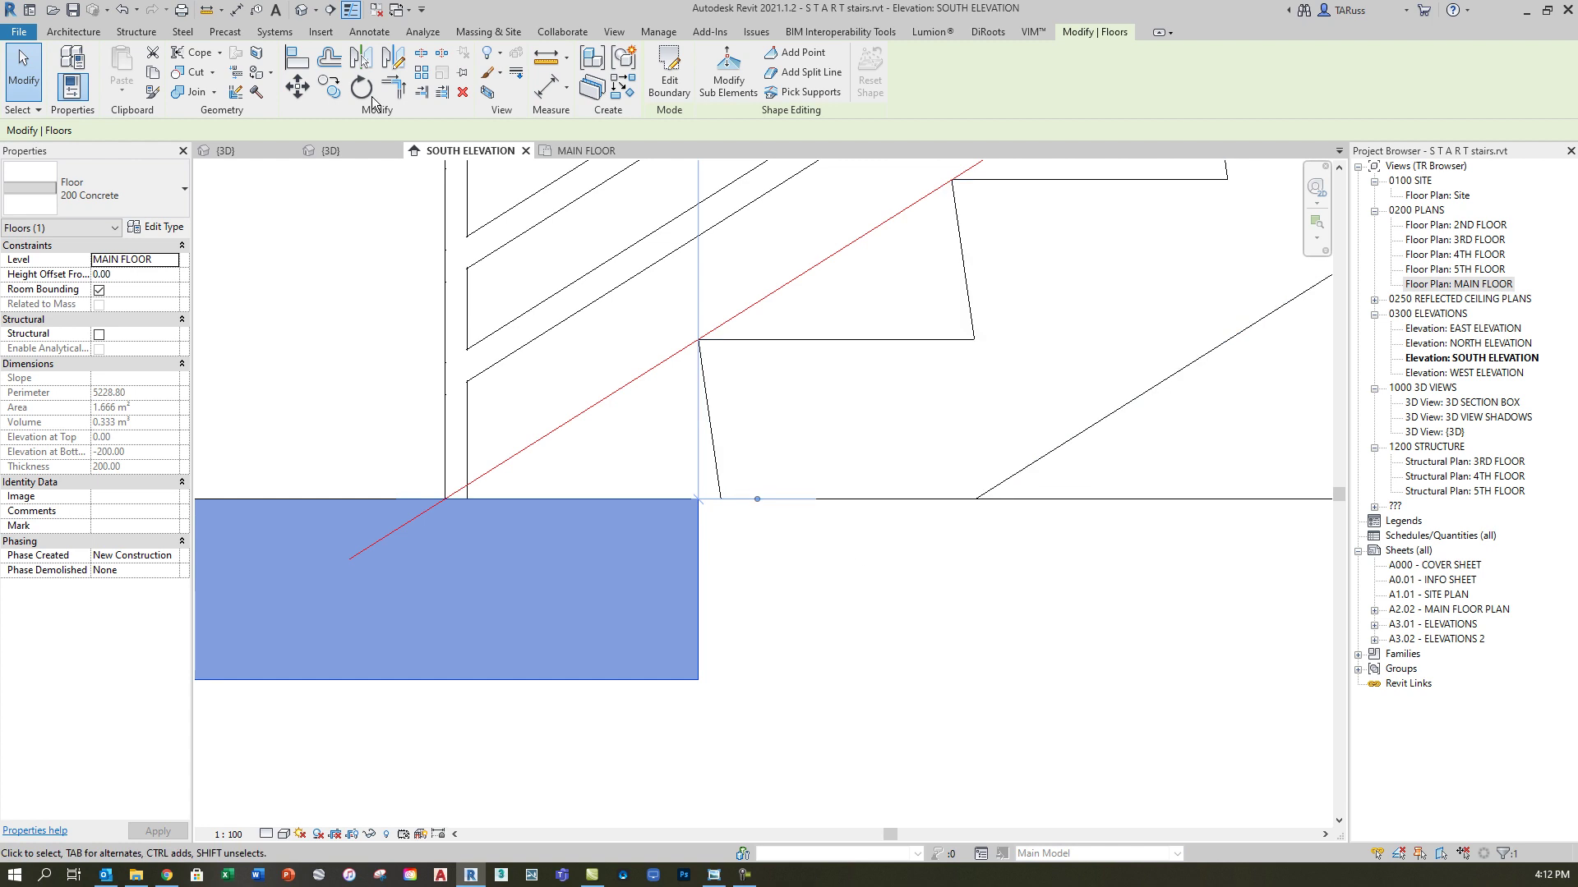
{"action": "left_click", "coordinate": [295, 87]}
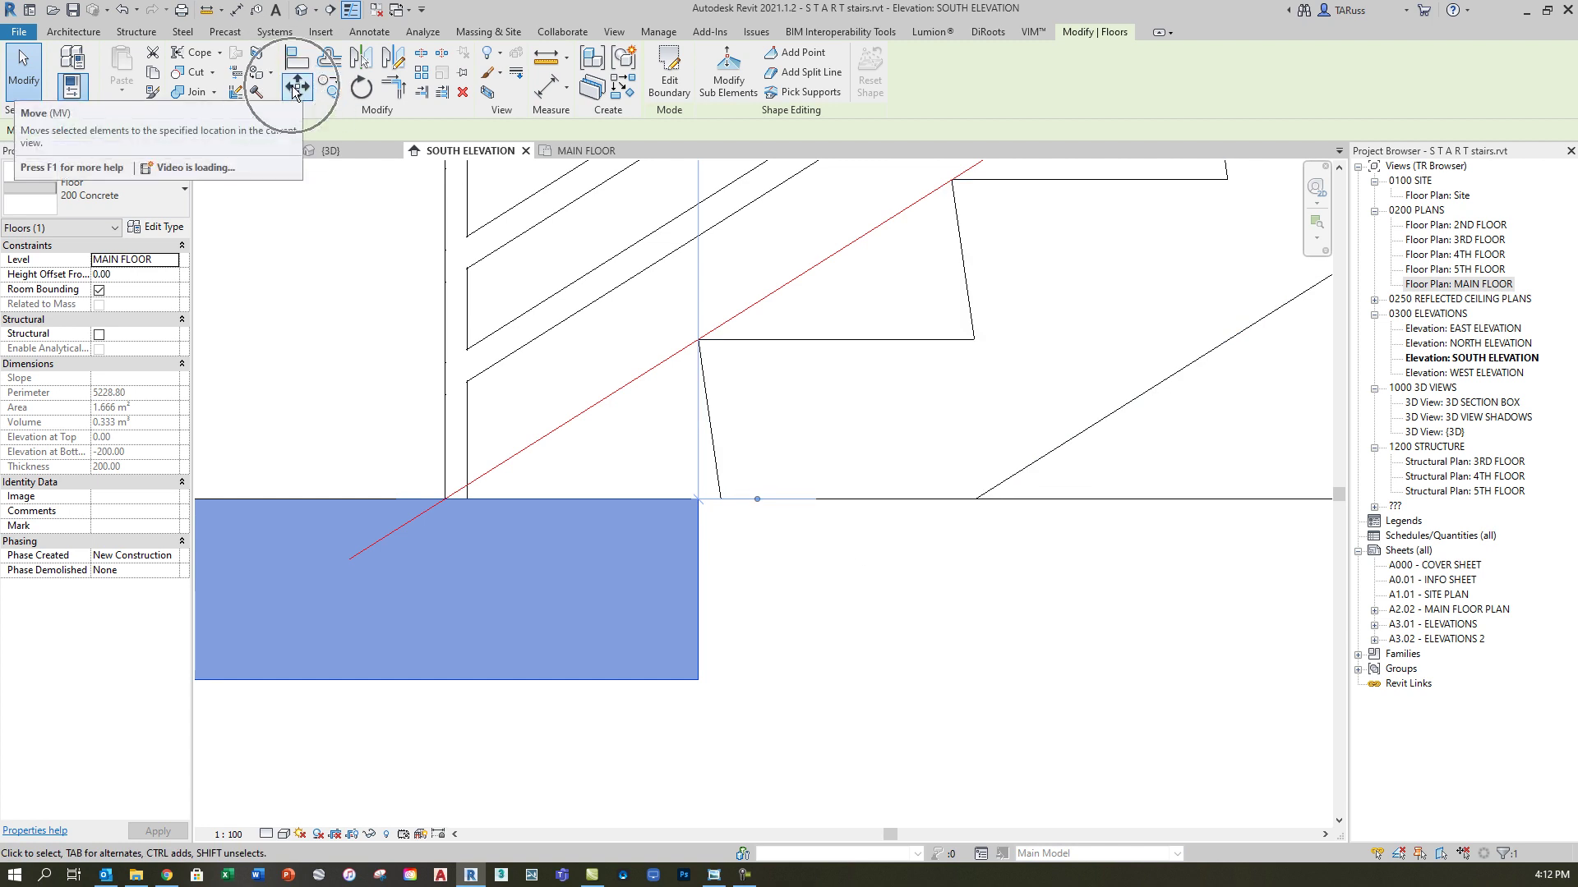
{"action": "left_click", "coordinate": [699, 499]}
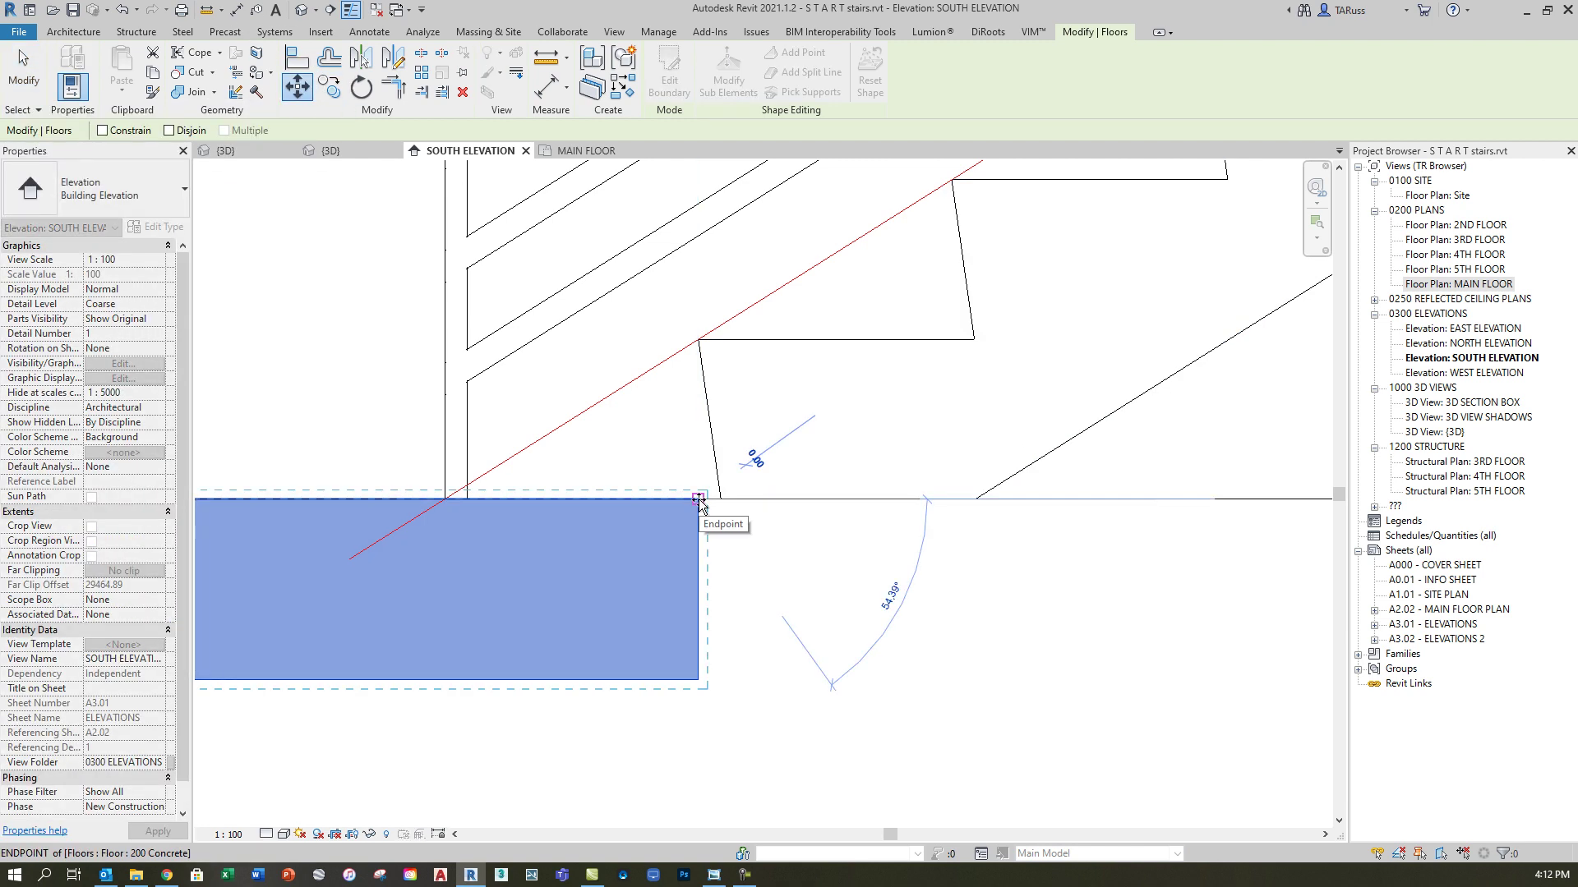
{"action": "left_click", "coordinate": [977, 499]}
Examine in elevation how the concrete slab meets the base of the stair
{"action": "scroll", "coordinate": [854, 453], "scroll_direction": "down", "scroll_amount": 8}
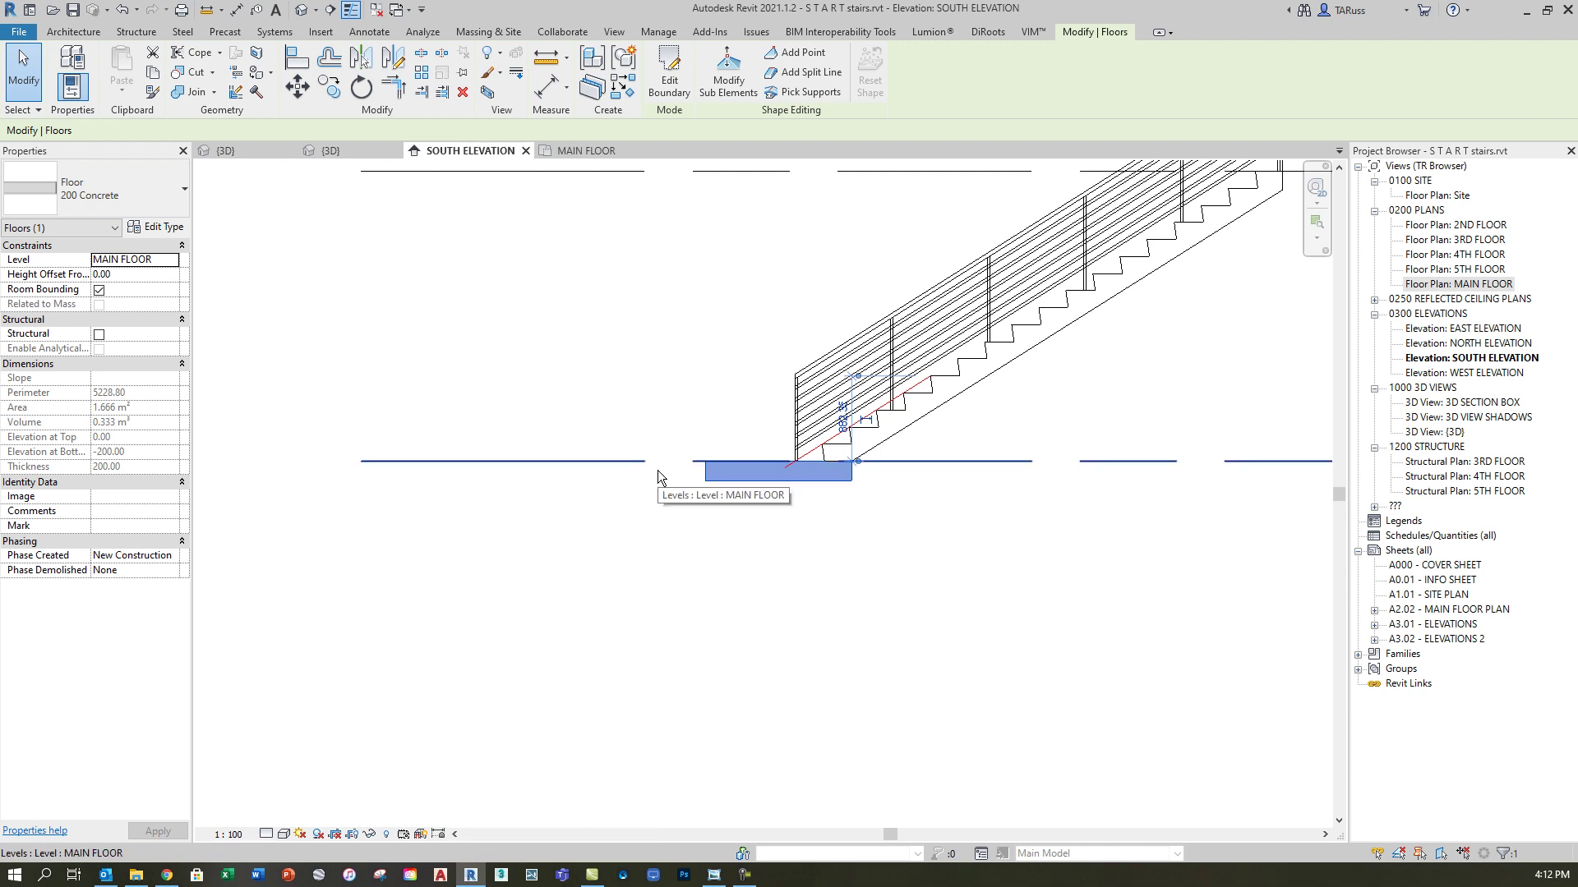
{"action": "middle_click_drag", "start_coordinate": [948, 521], "coordinate": [777, 579]}
{"action": "scroll", "coordinate": [690, 541], "scroll_direction": "up", "scroll_amount": 4}
{"action": "scroll", "coordinate": [609, 404], "scroll_direction": "down", "scroll_amount": 4}
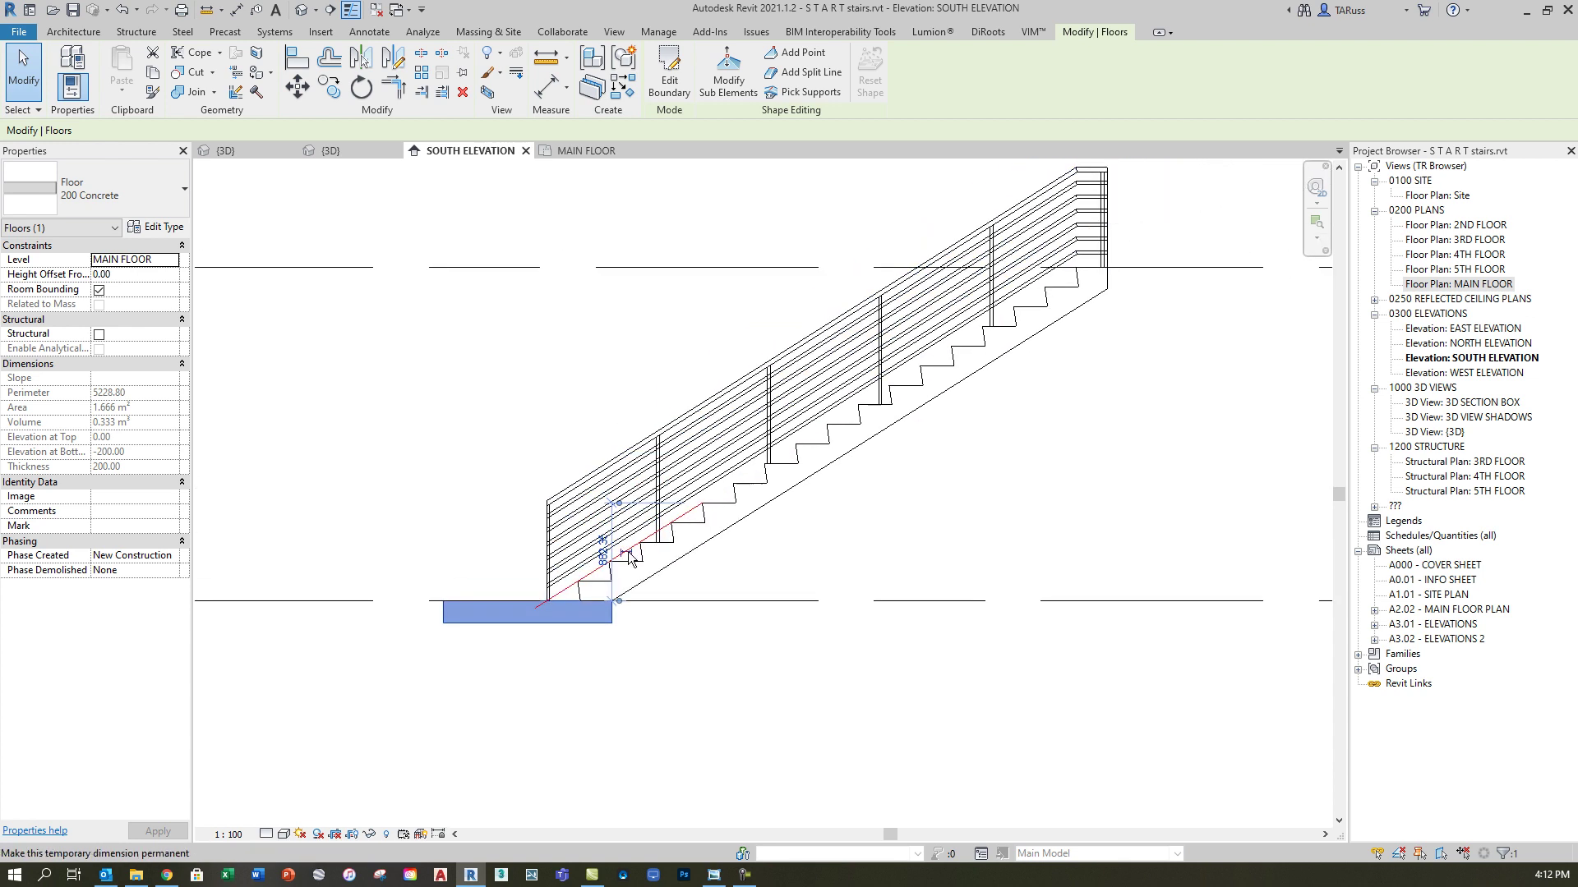
{"action": "scroll", "coordinate": [575, 628], "scroll_direction": "up", "scroll_amount": 5}
{"action": "scroll", "coordinate": [577, 629], "scroll_direction": "down", "scroll_amount": 6}
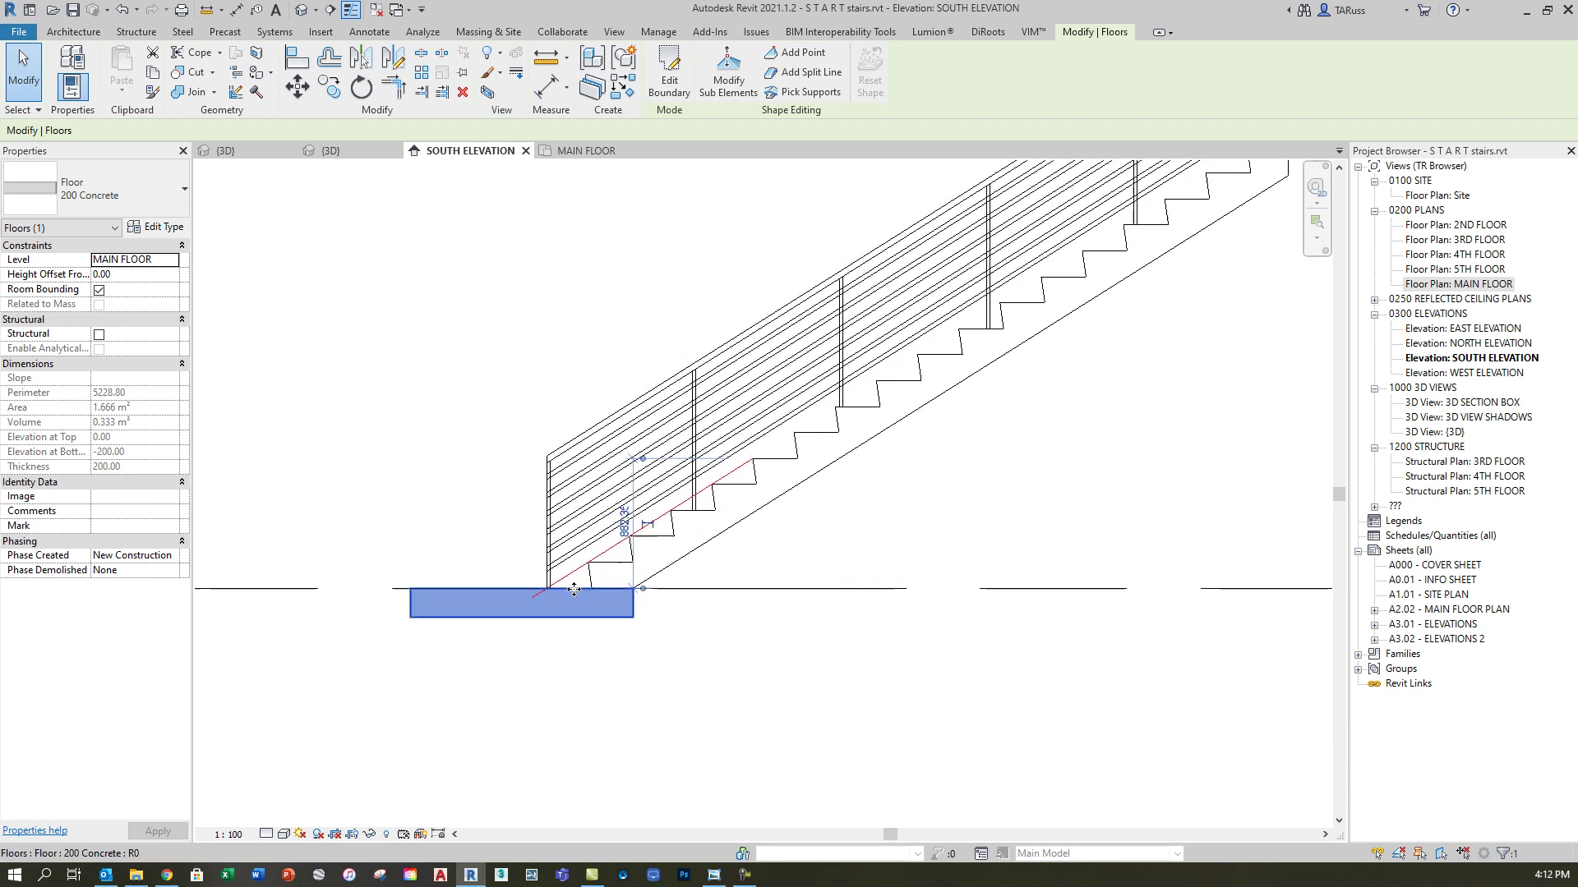
{"action": "scroll", "coordinate": [1037, 427], "scroll_direction": "up", "scroll_amount": 1}
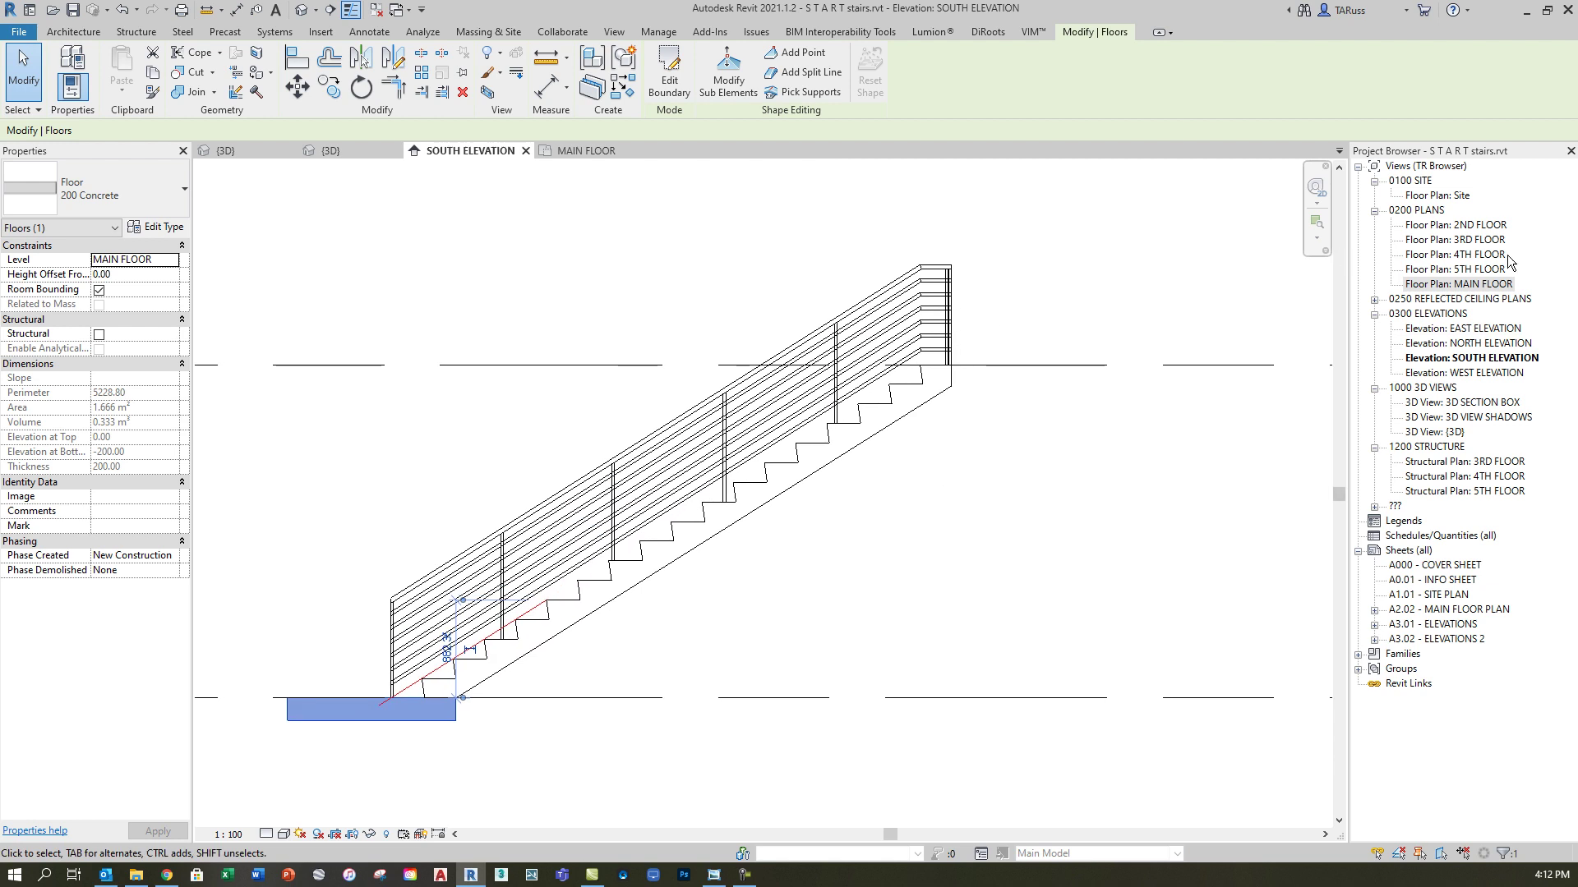
In the 2ND FLOOR plan, start a 200 Concrete floor and sketch a rectangular boundary about 1300 by 660 mm beyond the stair's top end
{"action": "double_click", "coordinate": [1470, 226]}
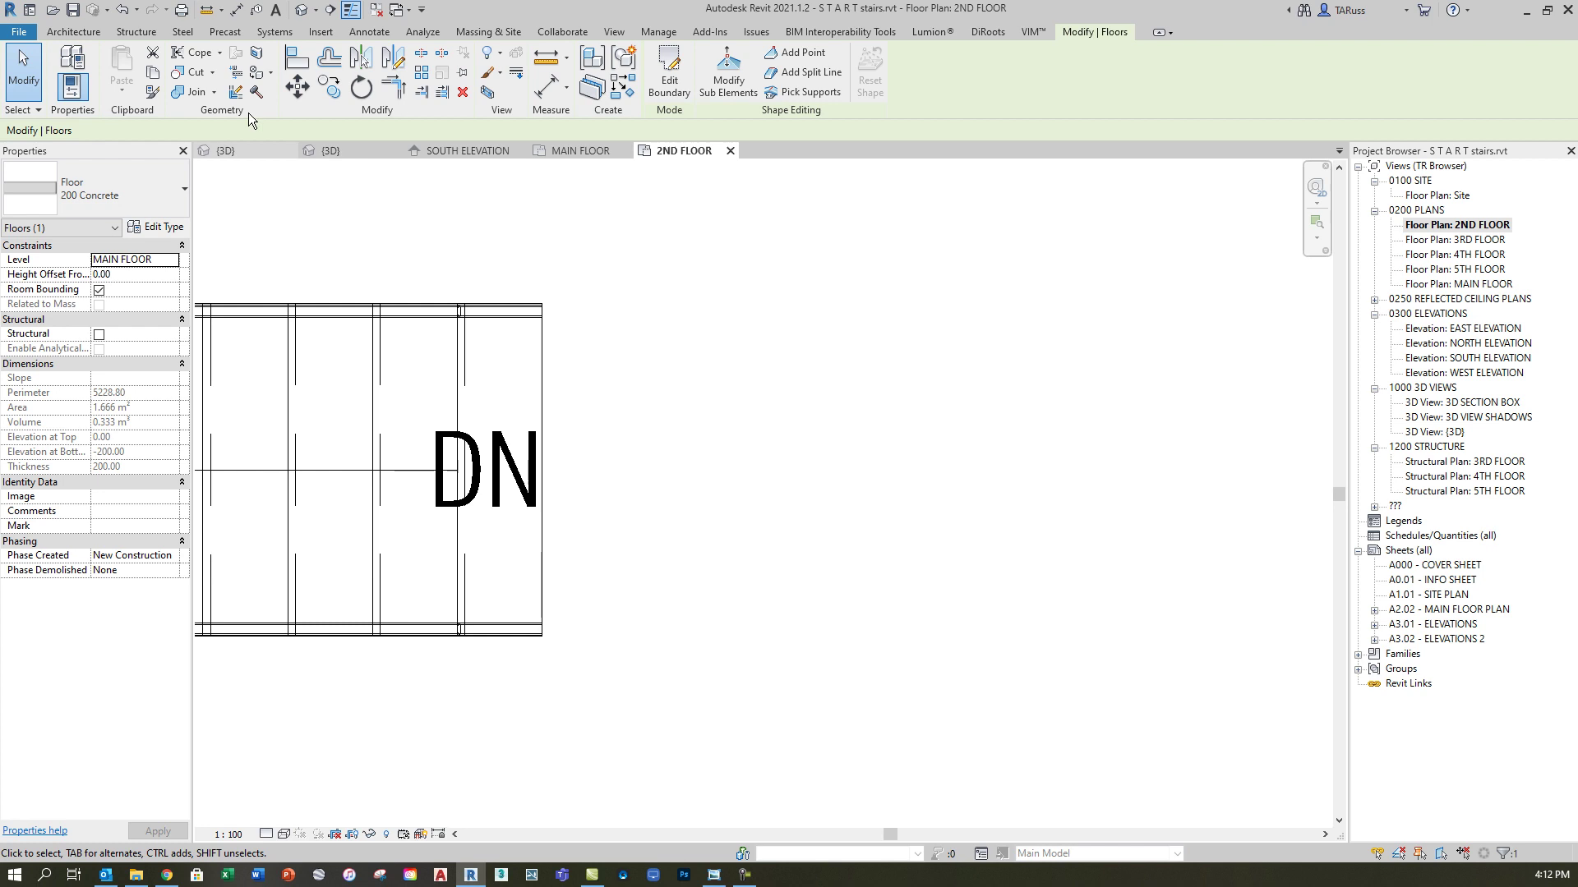
{"action": "left_click", "coordinate": [62, 36]}
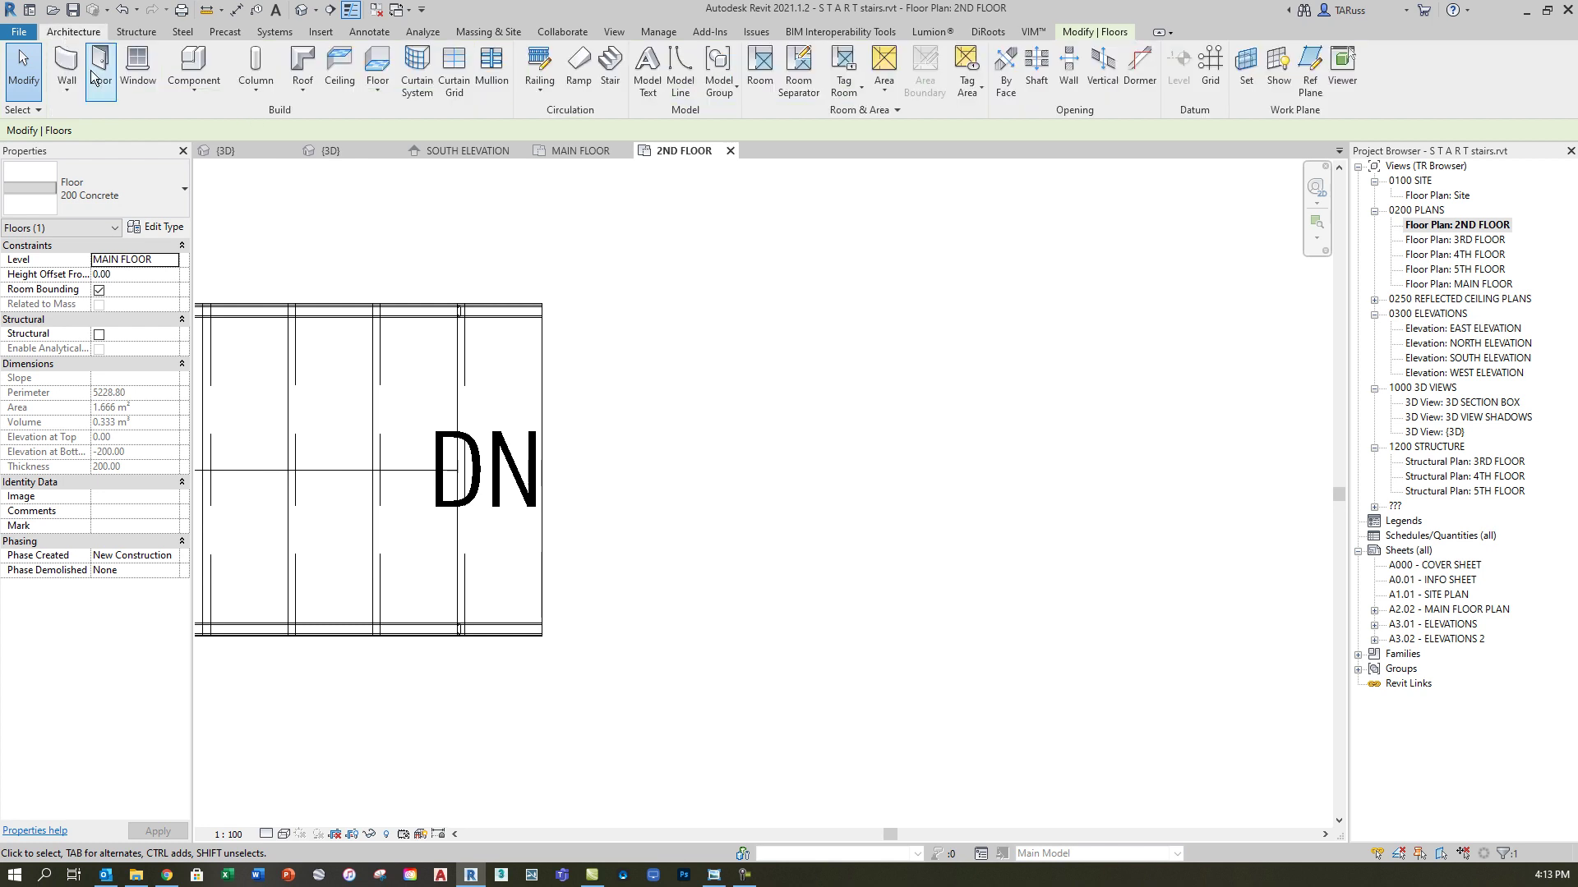
{"action": "left_click", "coordinate": [377, 66]}
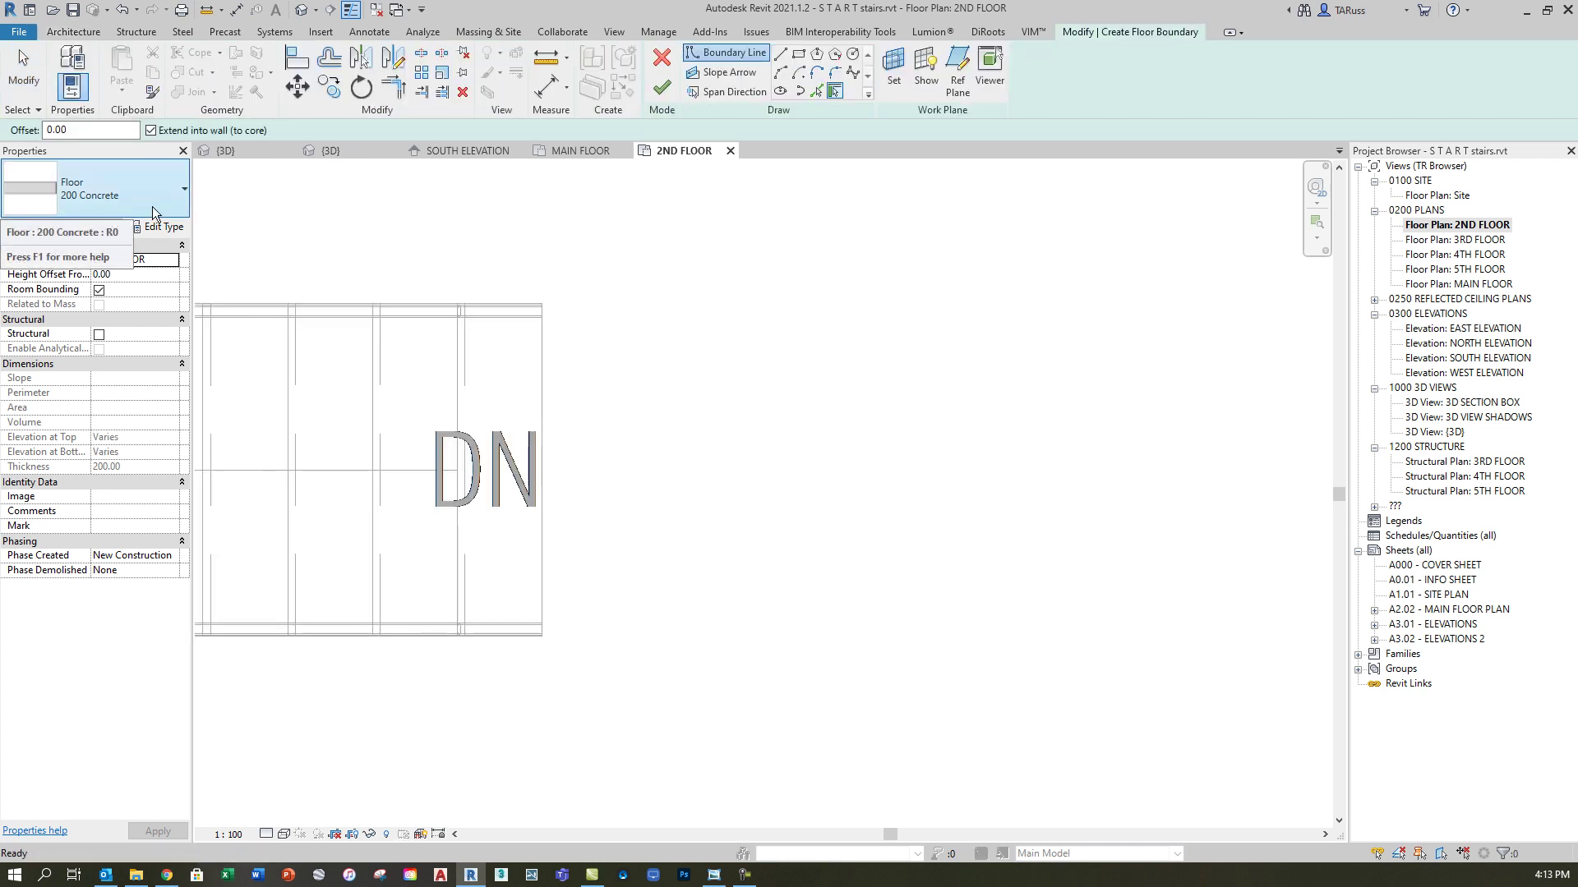
{"action": "left_click", "coordinate": [806, 55]}
{"action": "left_click", "coordinate": [628, 379]}
{"action": "left_click", "coordinate": [1021, 578]}
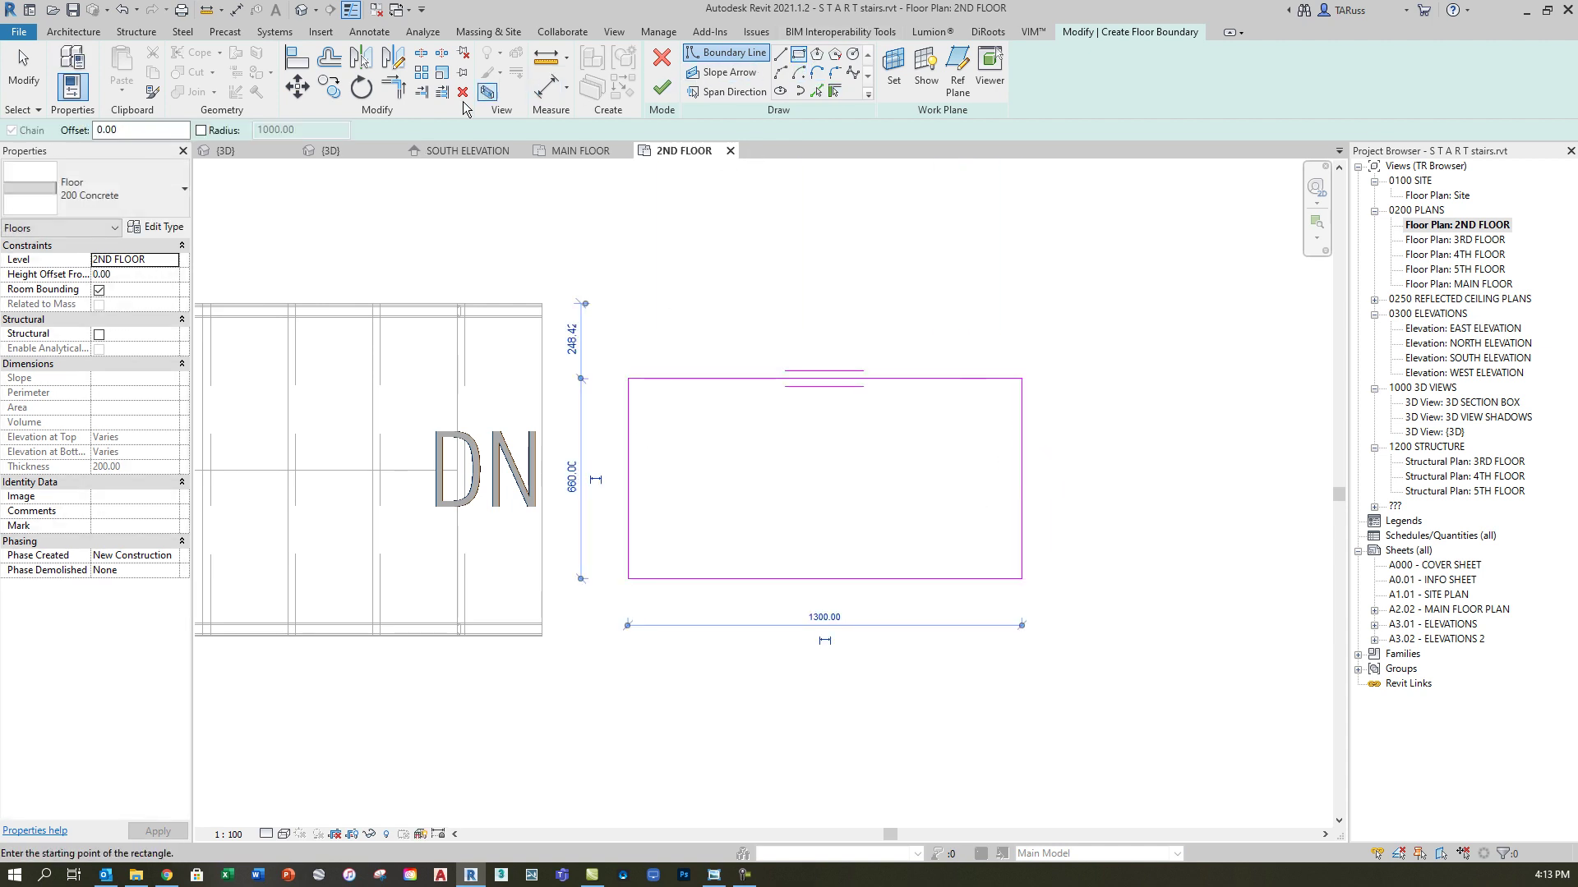
Align the stair-side edge of the floor boundary with the stair's top end
{"action": "left_click", "coordinate": [299, 60]}
{"action": "scroll", "coordinate": [549, 333], "scroll_direction": "up", "scroll_amount": 3}
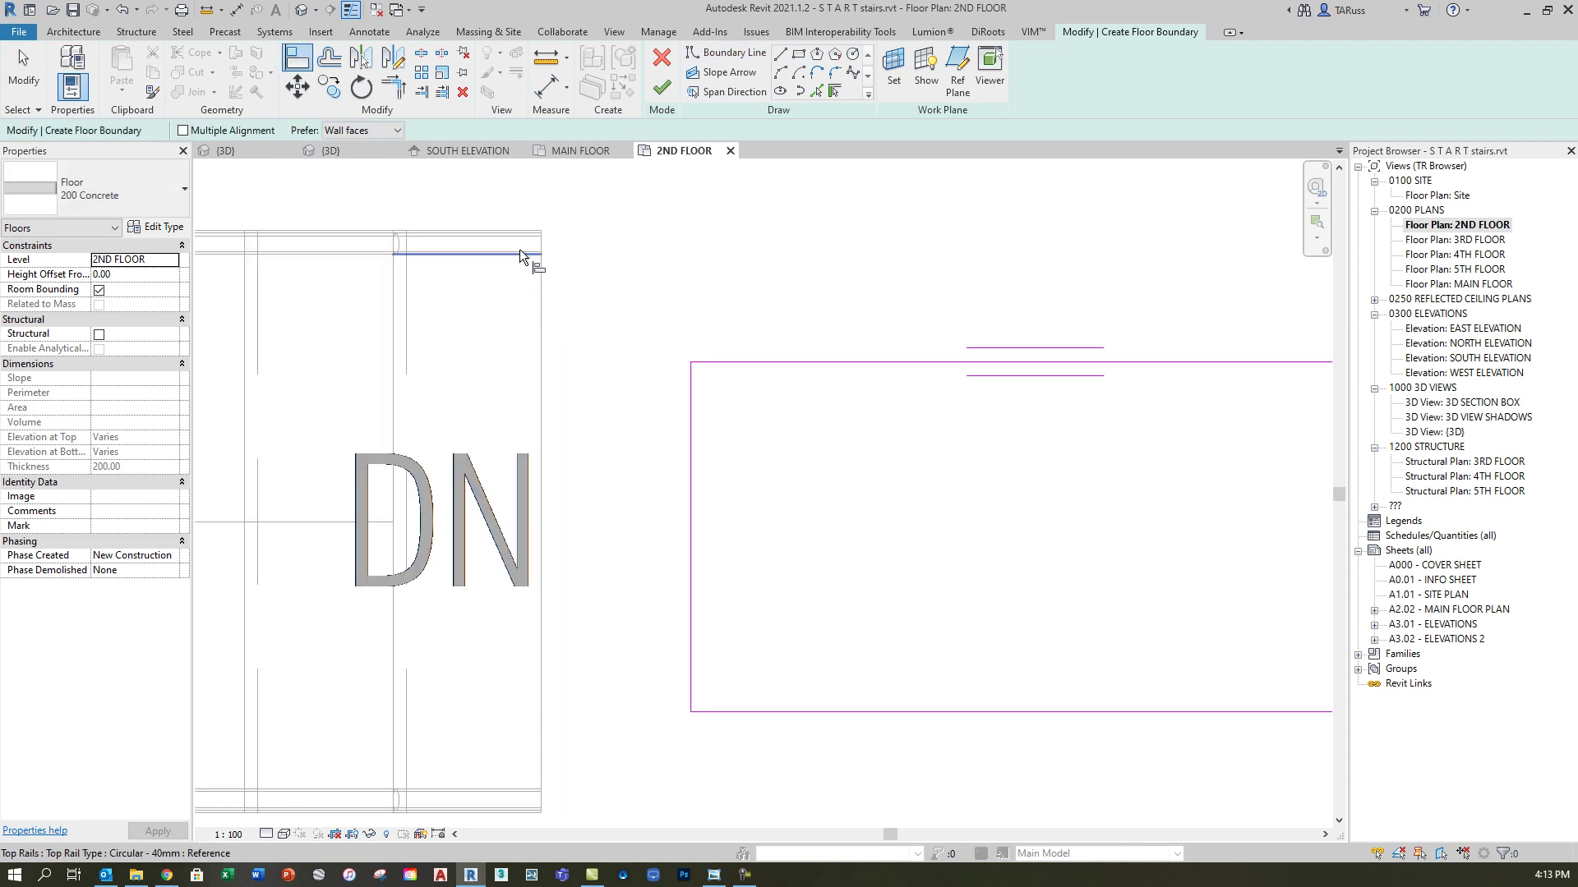
{"action": "left_click", "coordinate": [554, 452]}
{"action": "left_click", "coordinate": [781, 530]}
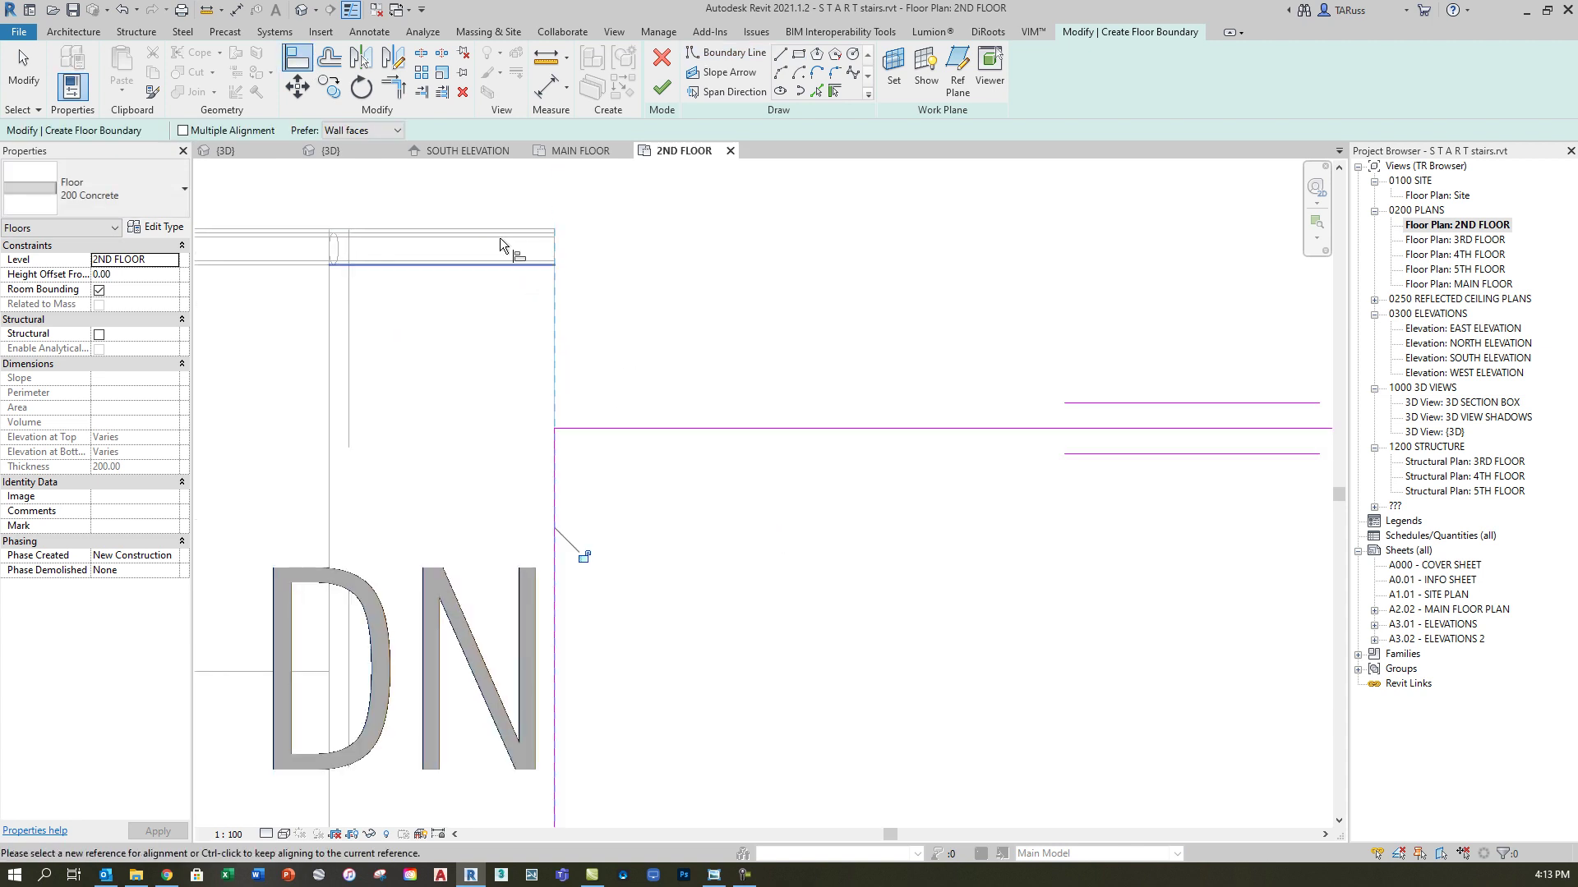
Align the boundary's two long edges with the outer sides of the stair and finish the floor sketch
{"action": "left_click", "coordinate": [475, 224]}
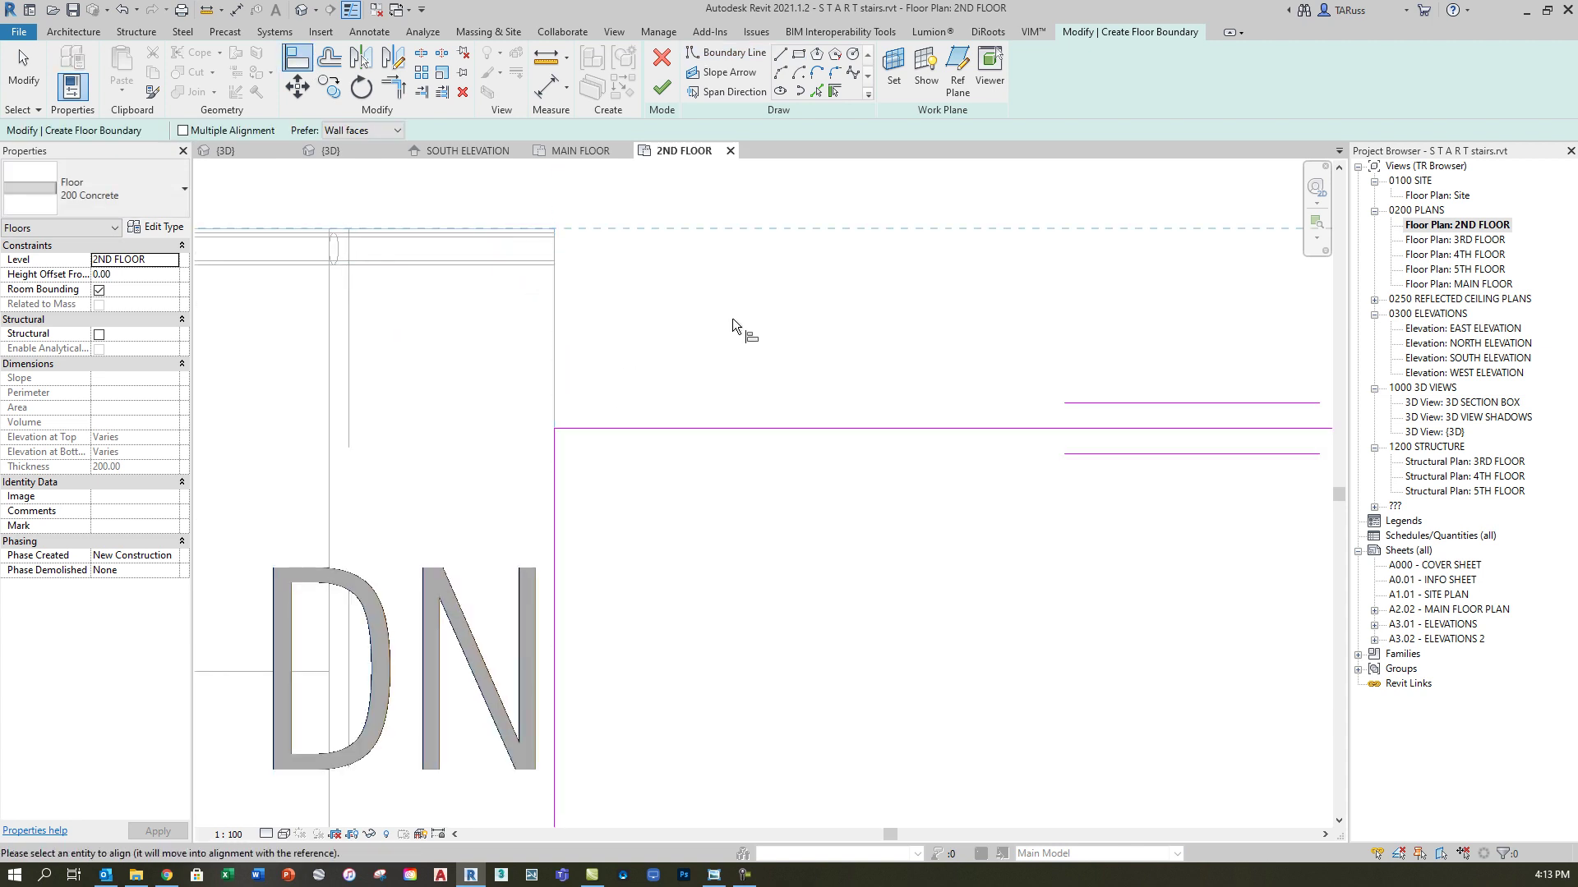
{"action": "left_click", "coordinate": [628, 428]}
{"action": "scroll", "coordinate": [737, 189], "scroll_direction": "down", "scroll_amount": 2}
{"action": "scroll", "coordinate": [740, 185], "scroll_direction": "down", "scroll_amount": 2}
{"action": "scroll", "coordinate": [668, 493], "scroll_direction": "up", "scroll_amount": 4}
{"action": "left_click", "coordinate": [667, 489]}
{"action": "left_click", "coordinate": [853, 179]}
{"action": "scroll", "coordinate": [816, 493], "scroll_direction": "down", "scroll_amount": 3}
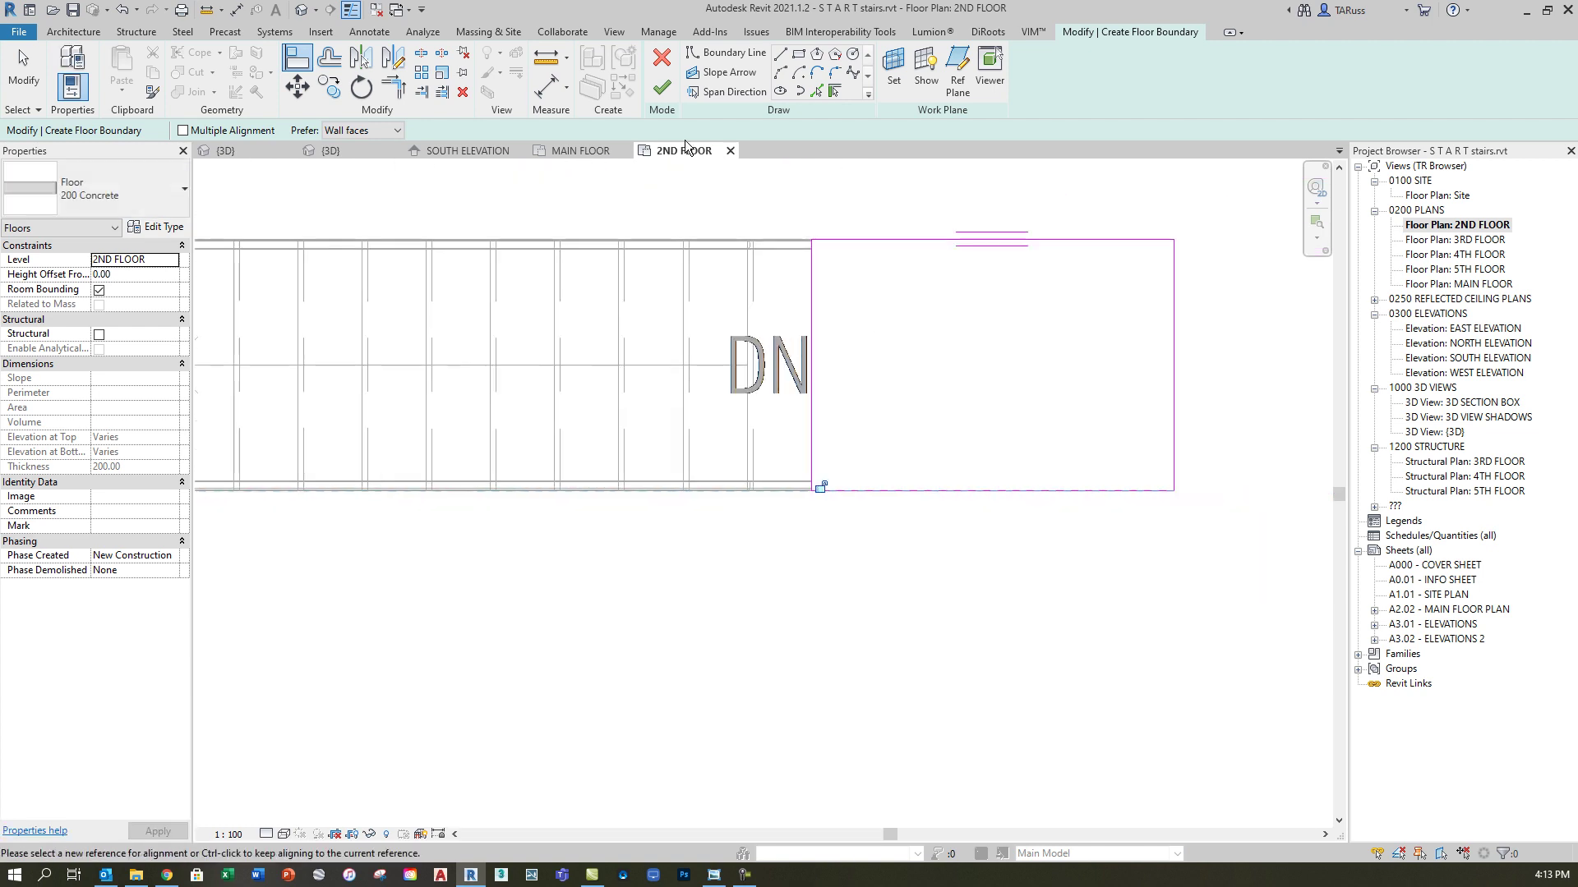
{"action": "left_click", "coordinate": [659, 96]}
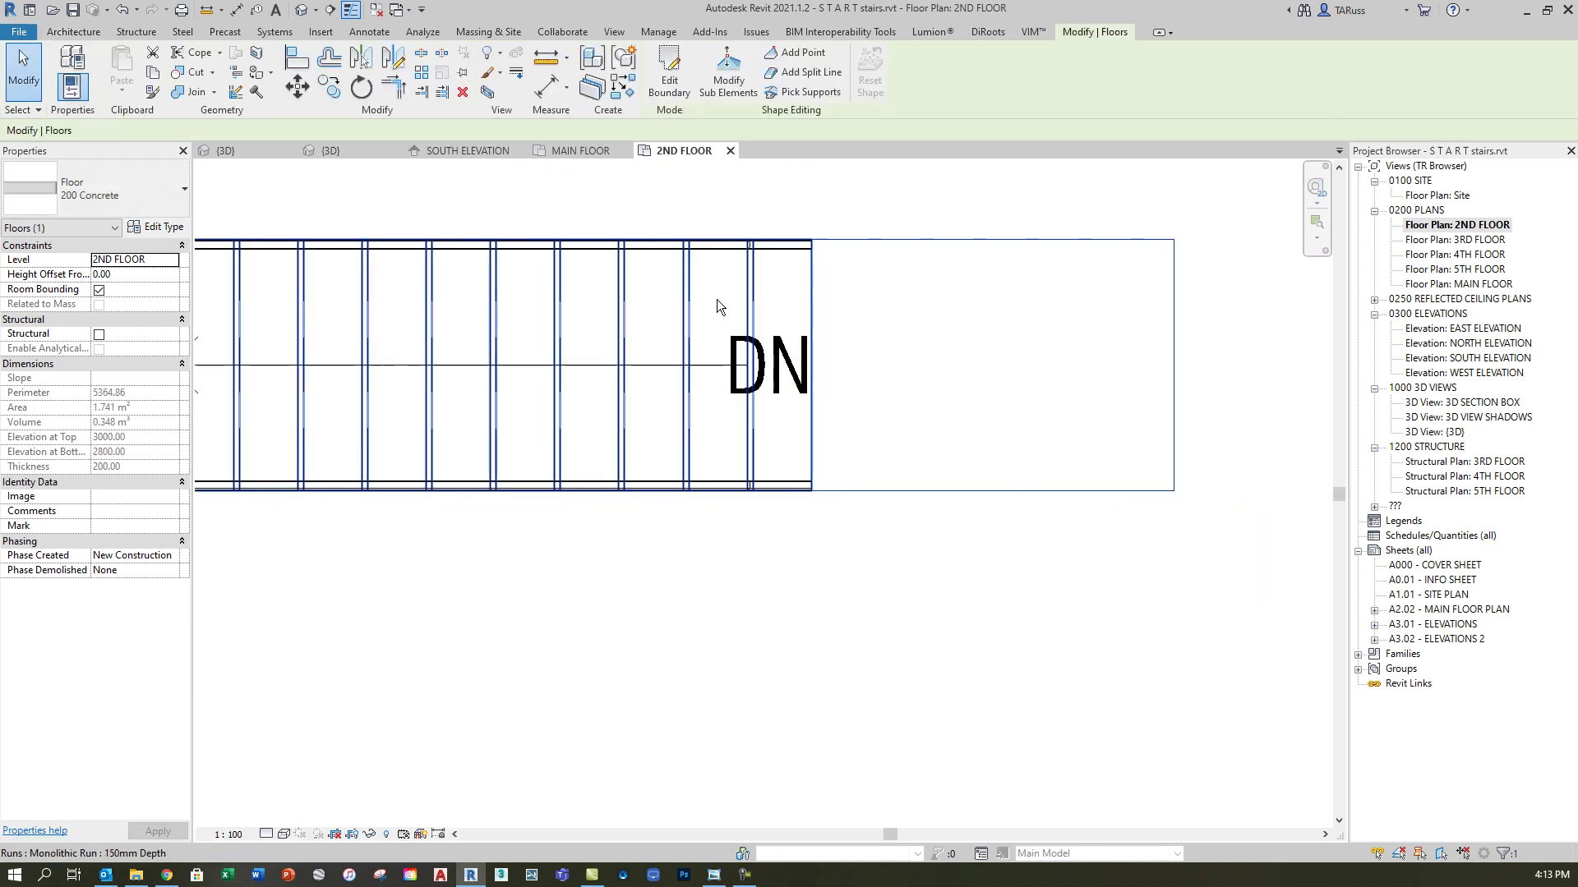
Examine in the SOUTH ELEVATION how the underside of the upper slab meets the underside of the stair's top end
{"action": "left_click", "coordinate": [467, 151]}
{"action": "left_click", "coordinate": [1134, 341]}
{"action": "scroll", "coordinate": [955, 368], "scroll_direction": "up", "scroll_amount": 4}
{"action": "scroll", "coordinate": [959, 382], "scroll_direction": "up", "scroll_amount": 3}
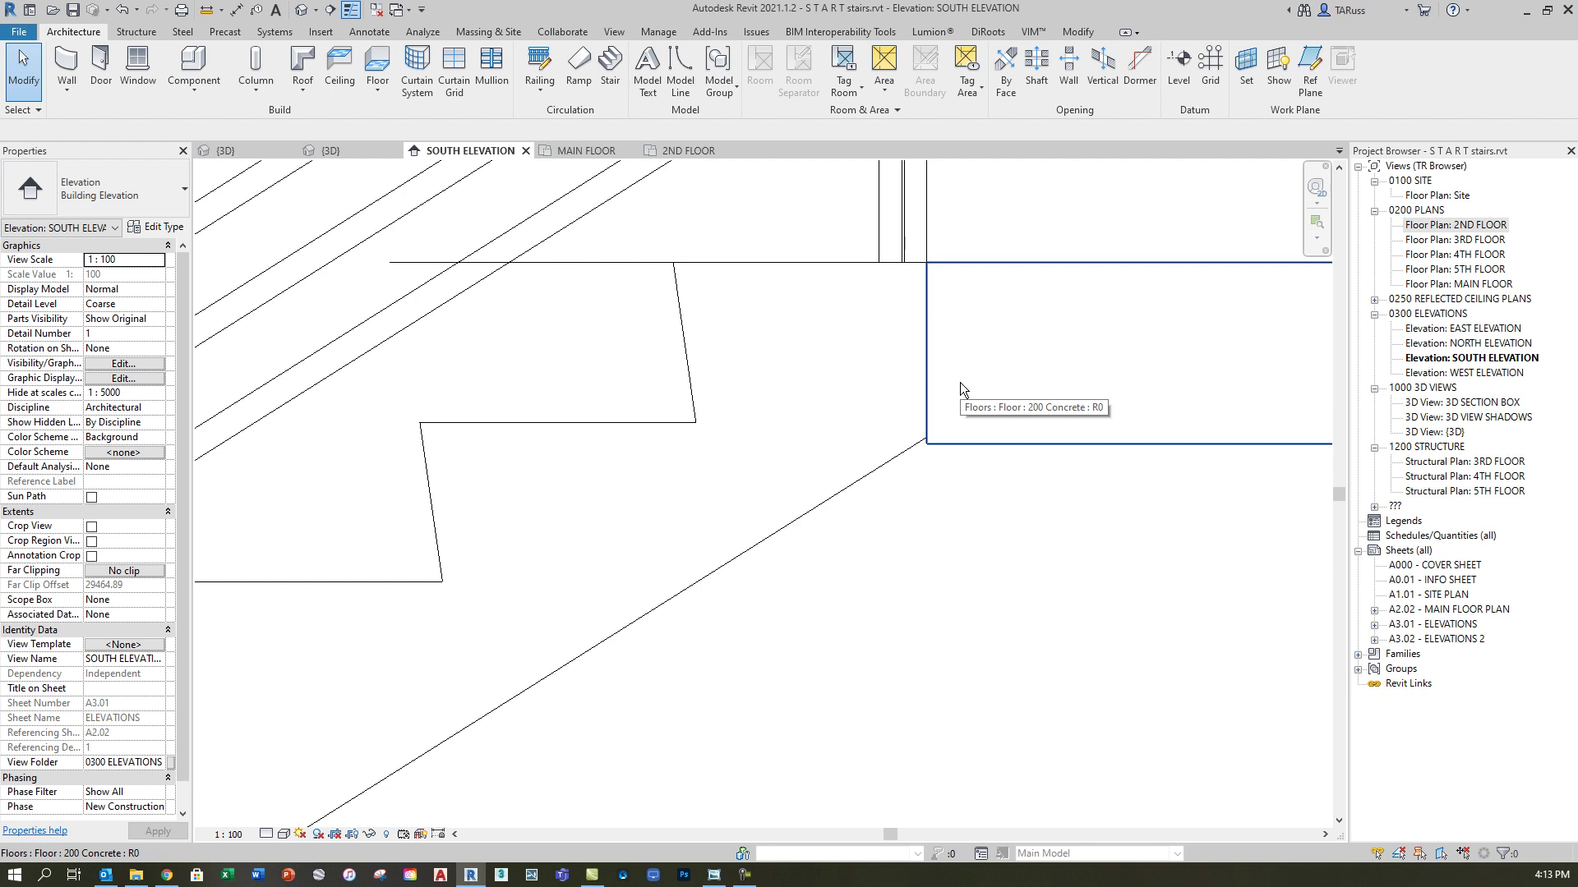
{"action": "scroll", "coordinate": [960, 382], "scroll_direction": "down", "scroll_amount": 2}
{"action": "scroll", "coordinate": [925, 444], "scroll_direction": "up", "scroll_amount": 4}
{"action": "scroll", "coordinate": [912, 399], "scroll_direction": "up", "scroll_amount": 2}
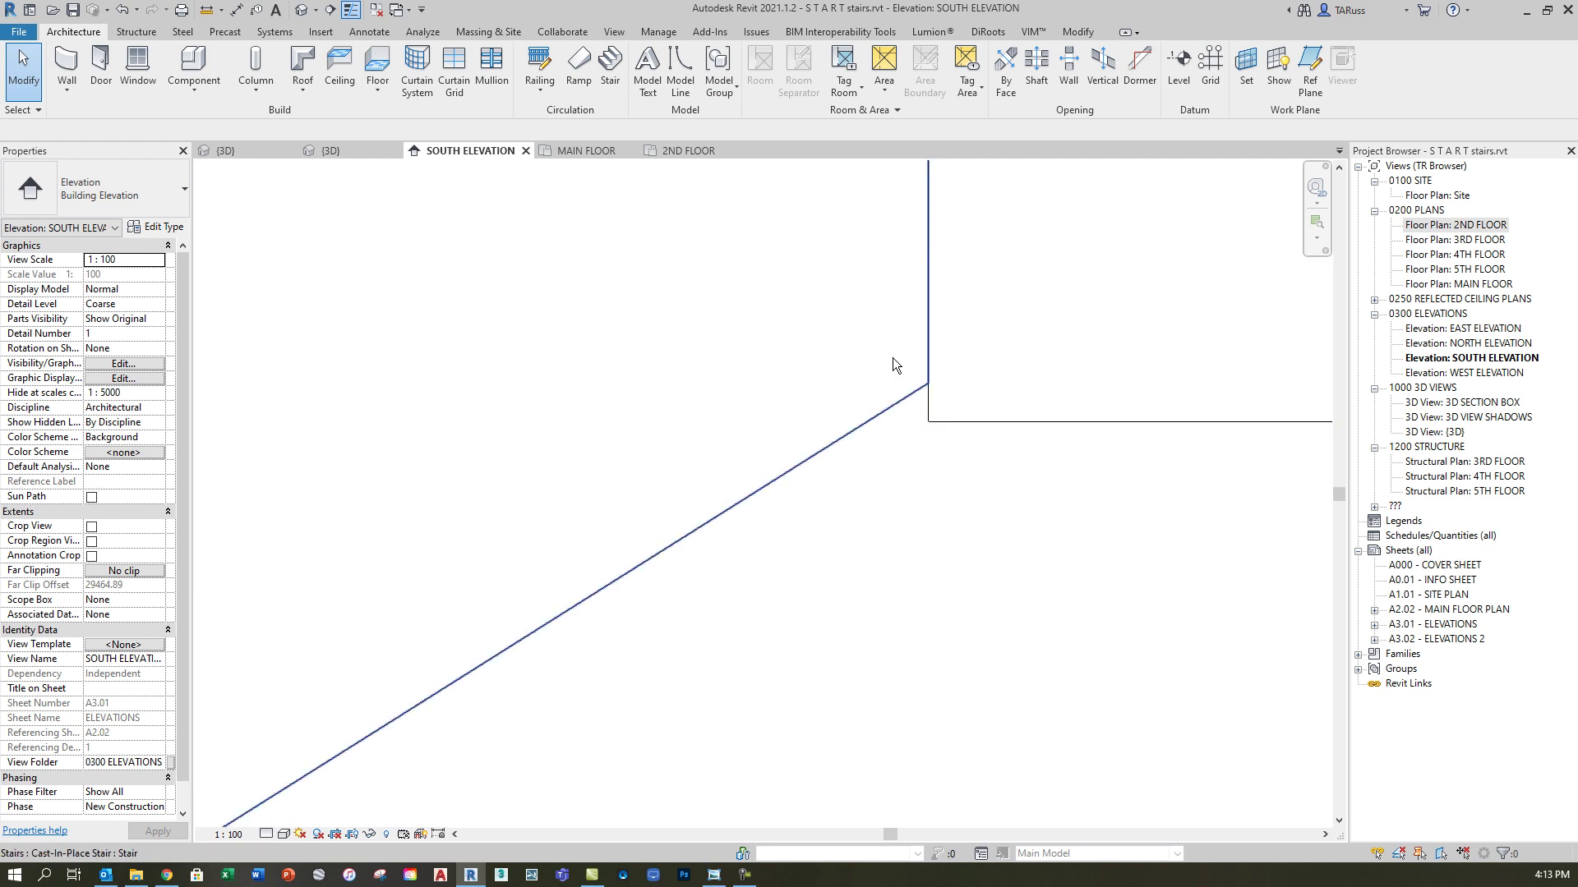
{"action": "scroll", "coordinate": [955, 402], "scroll_direction": "down", "scroll_amount": 3}
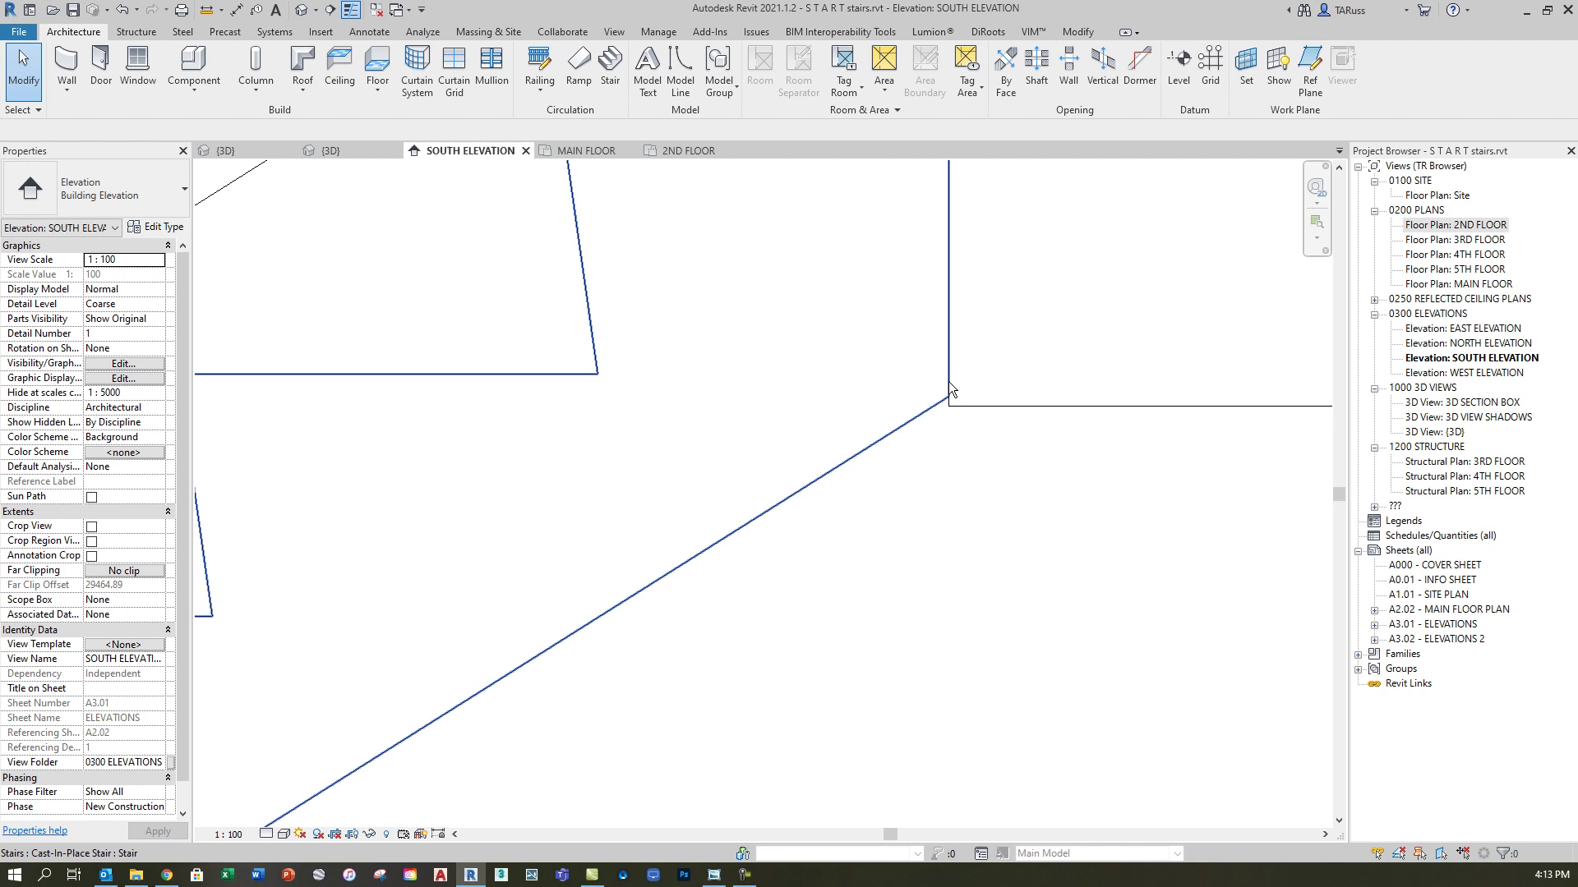
{"action": "middle_click_drag", "start_coordinate": [938, 384], "coordinate": [786, 483]}
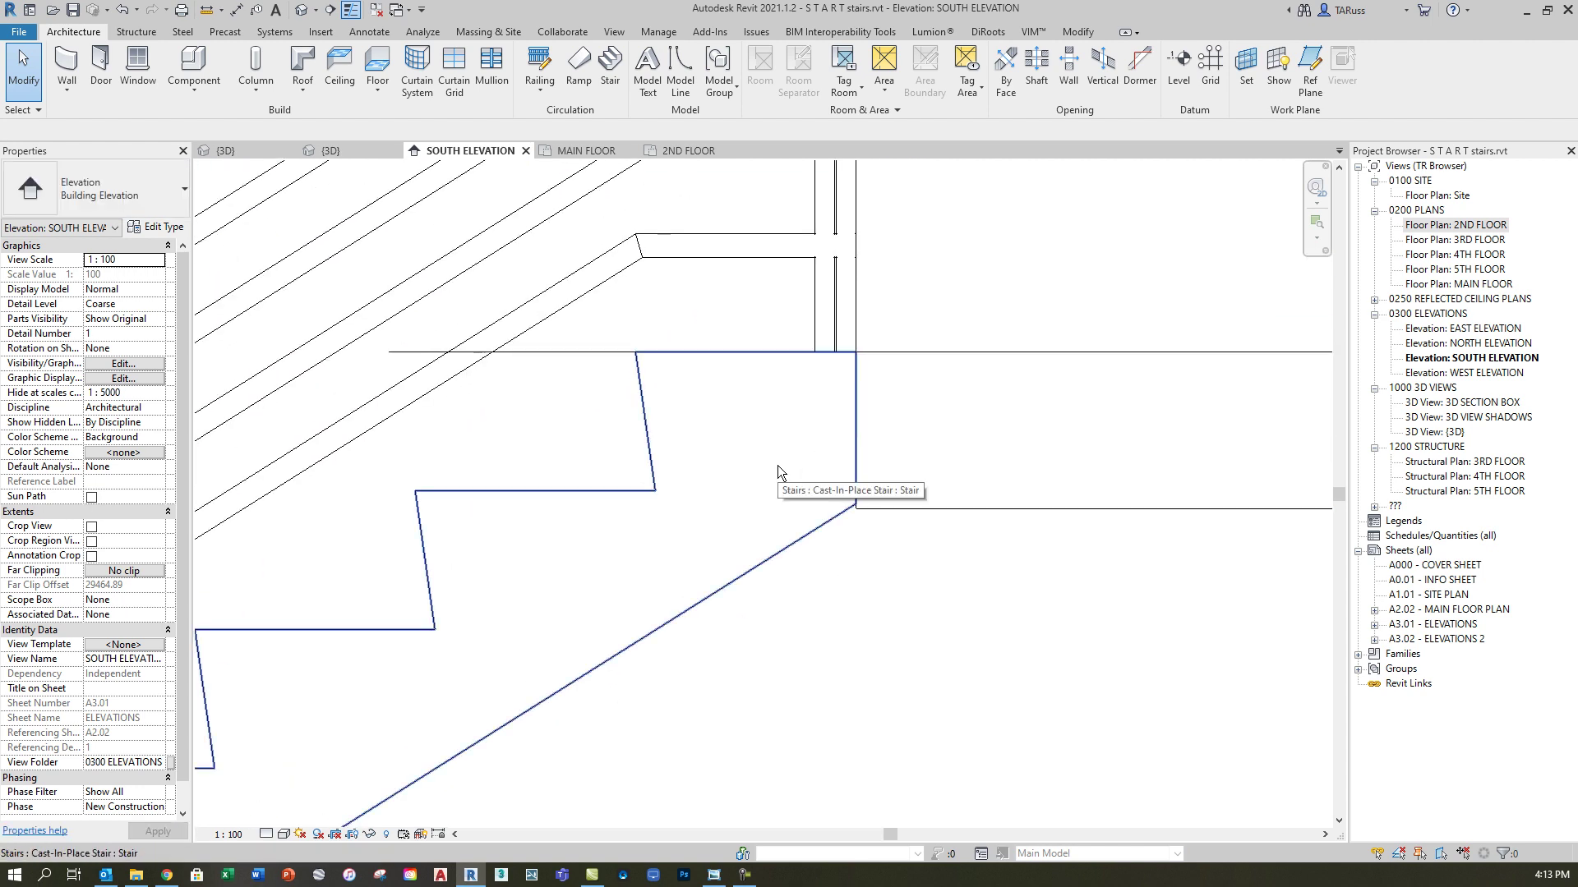
{"action": "middle_click_drag", "start_coordinate": [797, 448], "coordinate": [1068, 468]}
{"action": "scroll", "coordinate": [1067, 468], "scroll_direction": "up", "scroll_amount": 2}
{"action": "middle_click_drag", "start_coordinate": [557, 377], "coordinate": [359, 312]}
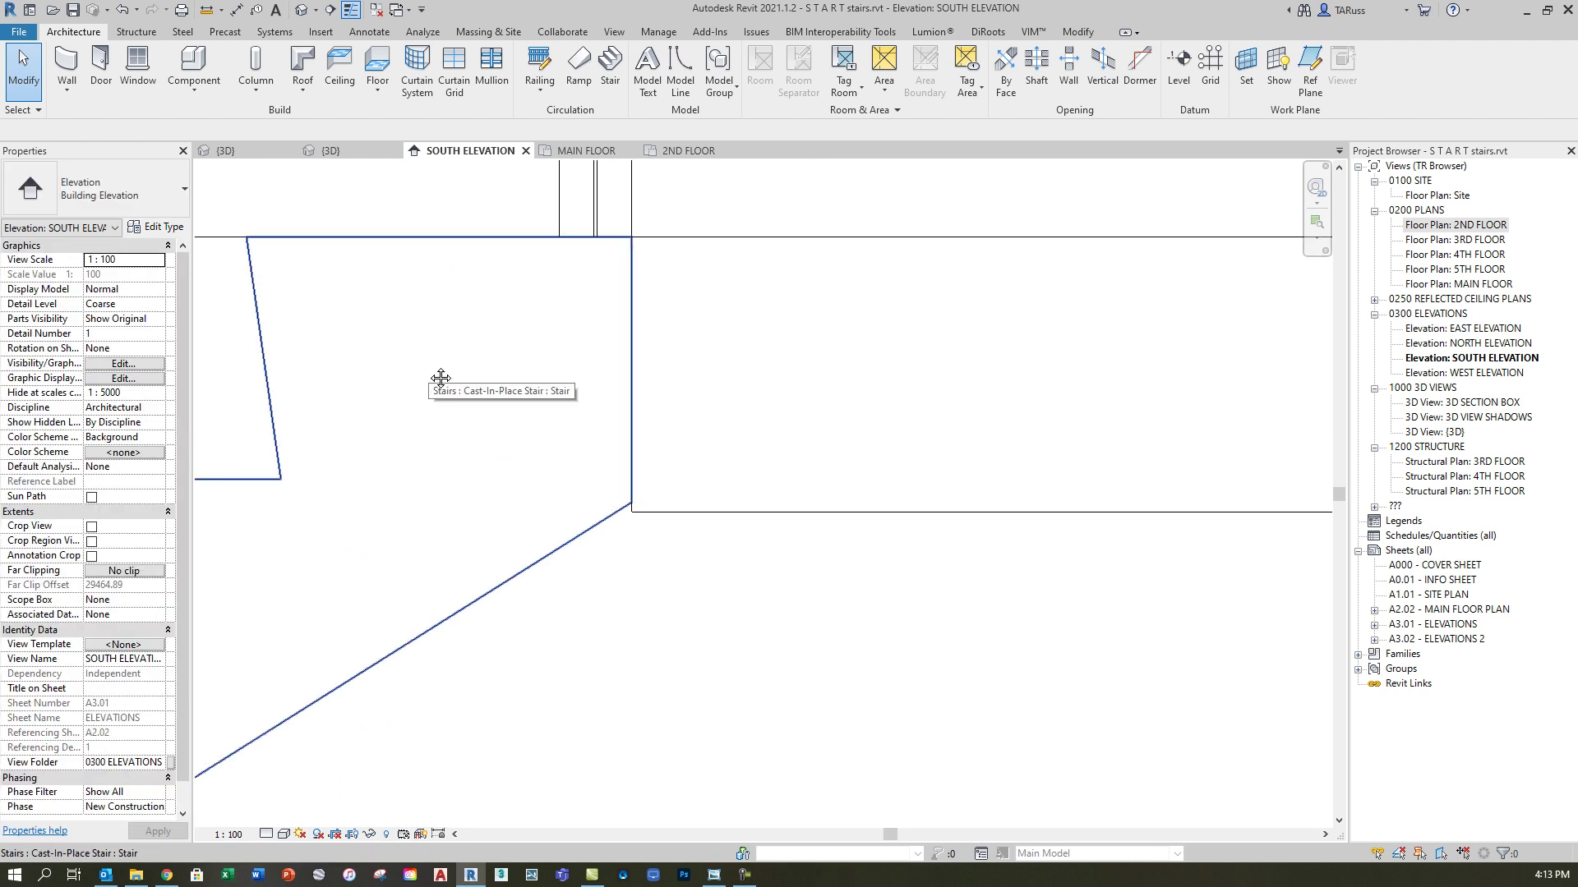
{"action": "middle_click_drag", "start_coordinate": [585, 611], "coordinate": [565, 577]}
Edit the cast-in-place stair and set the Structural Depth of its monolithic run type to 155.87
{"action": "left_click", "coordinate": [519, 531]}
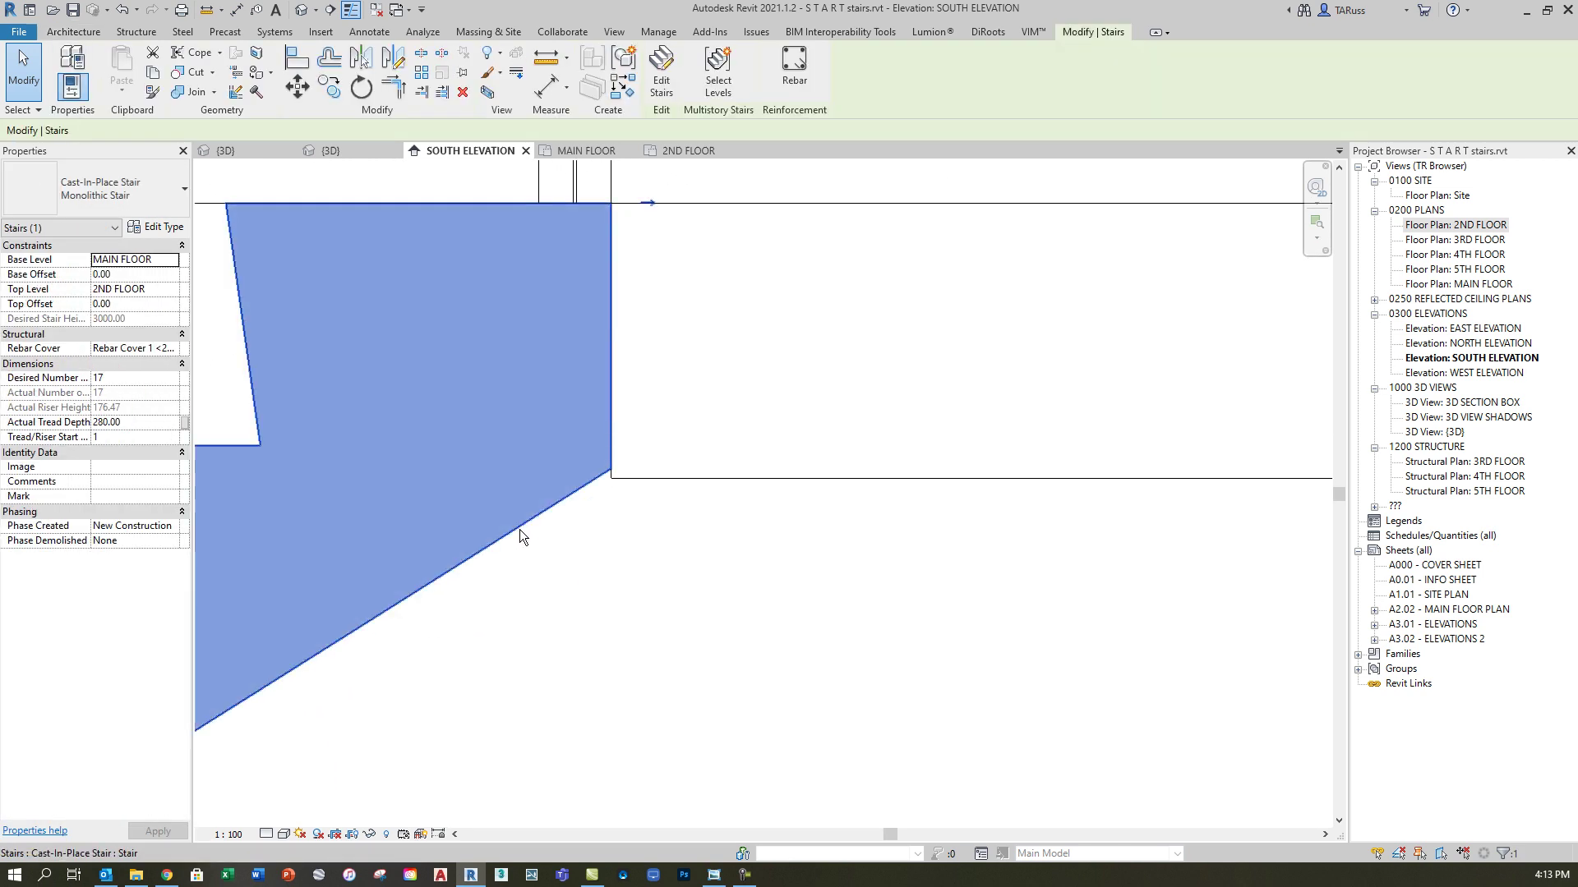
{"action": "left_click", "coordinate": [662, 81]}
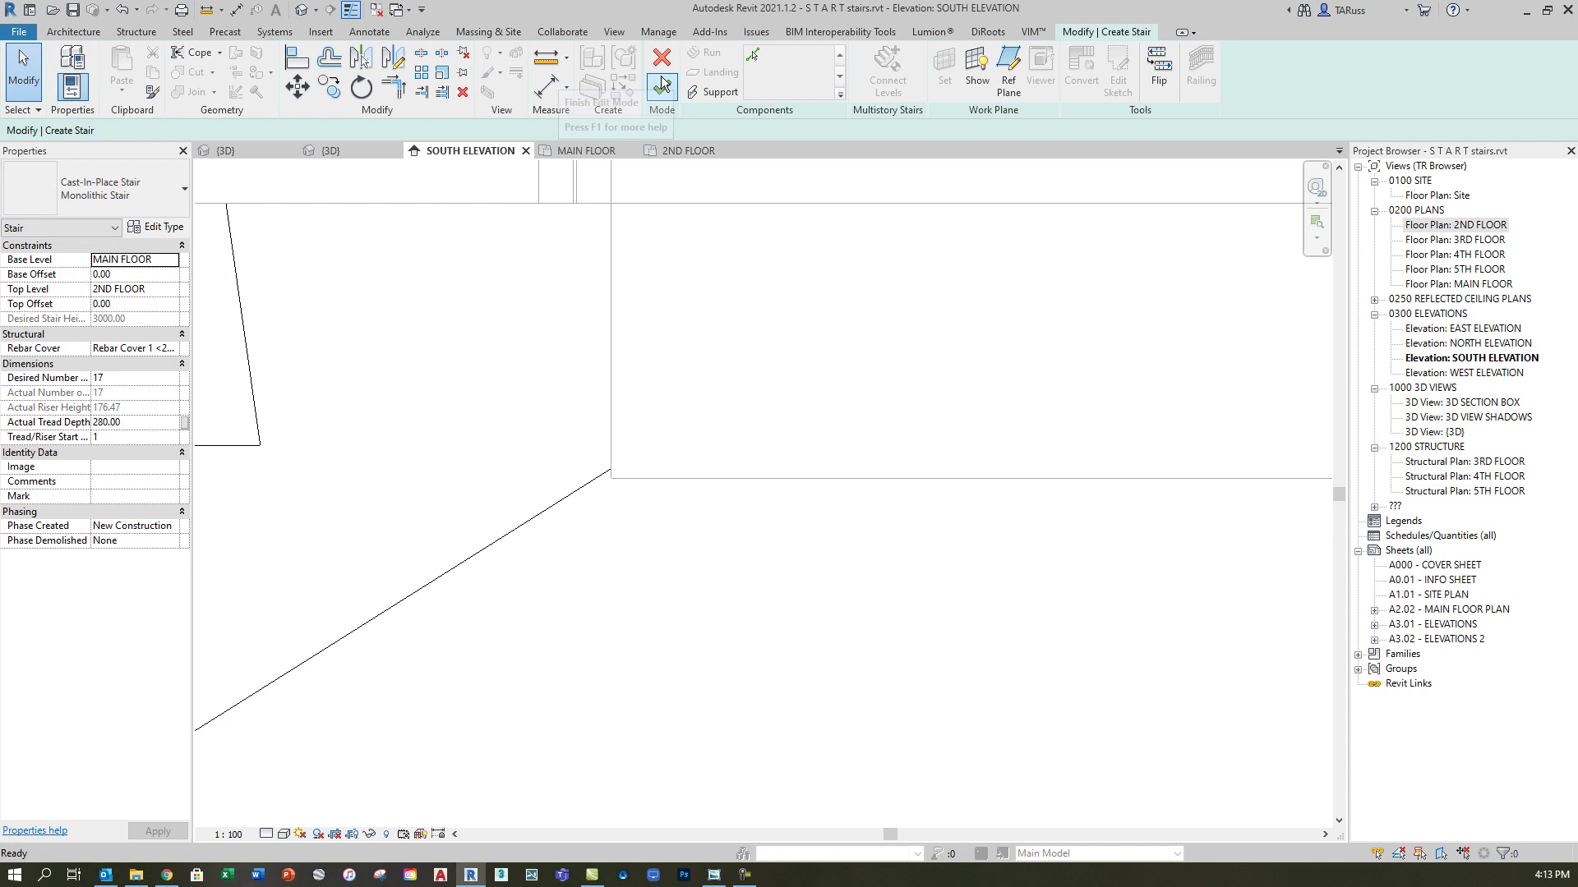
{"action": "left_click", "coordinate": [522, 533]}
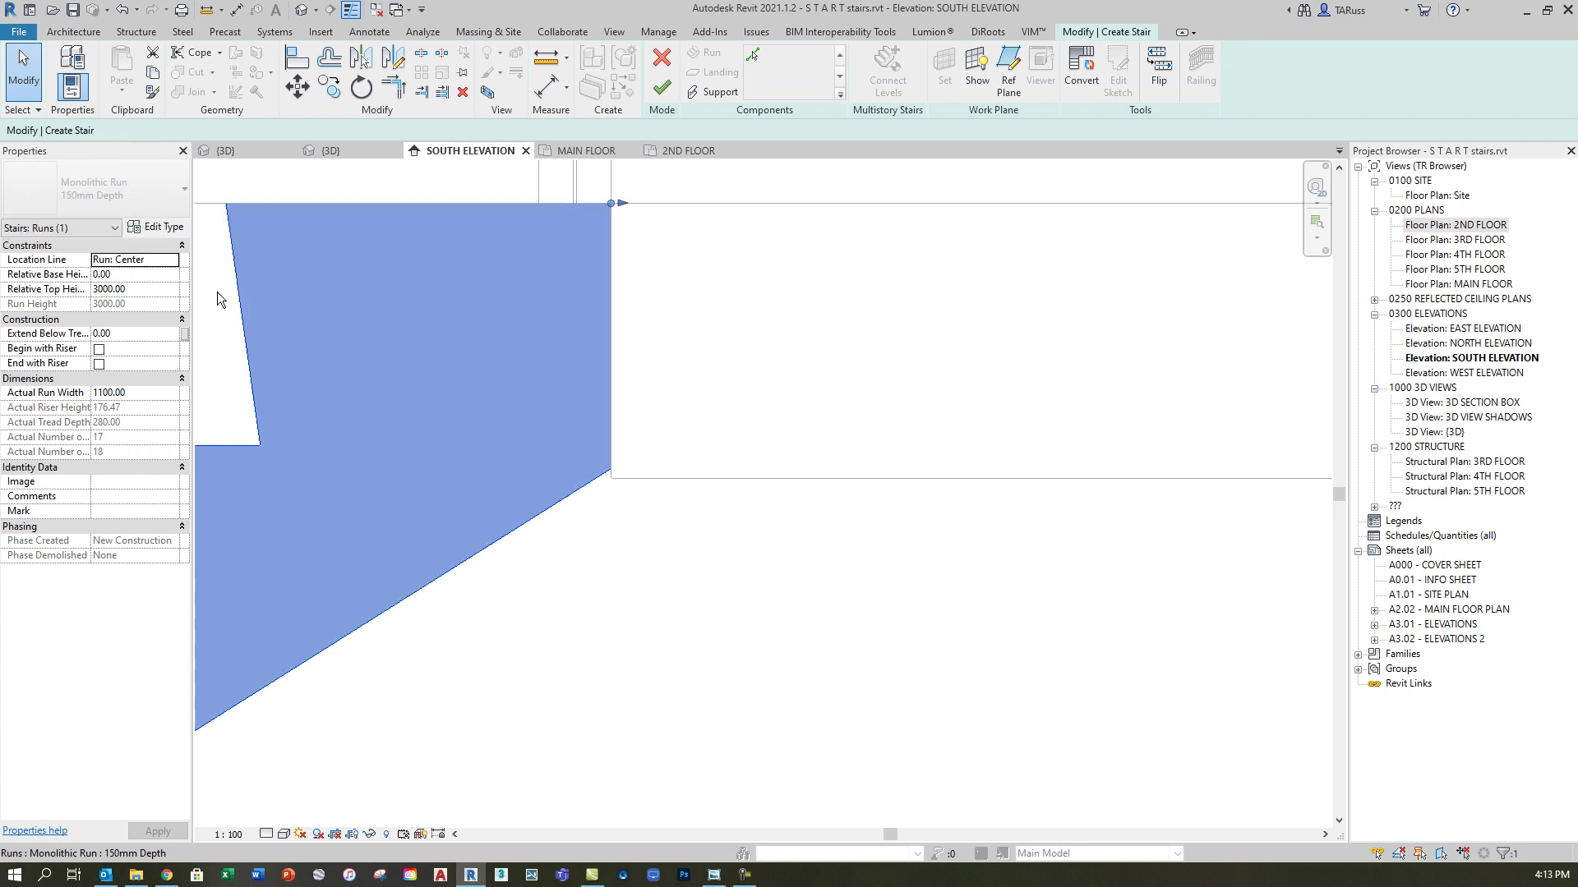
{"action": "left_click", "coordinate": [165, 234]}
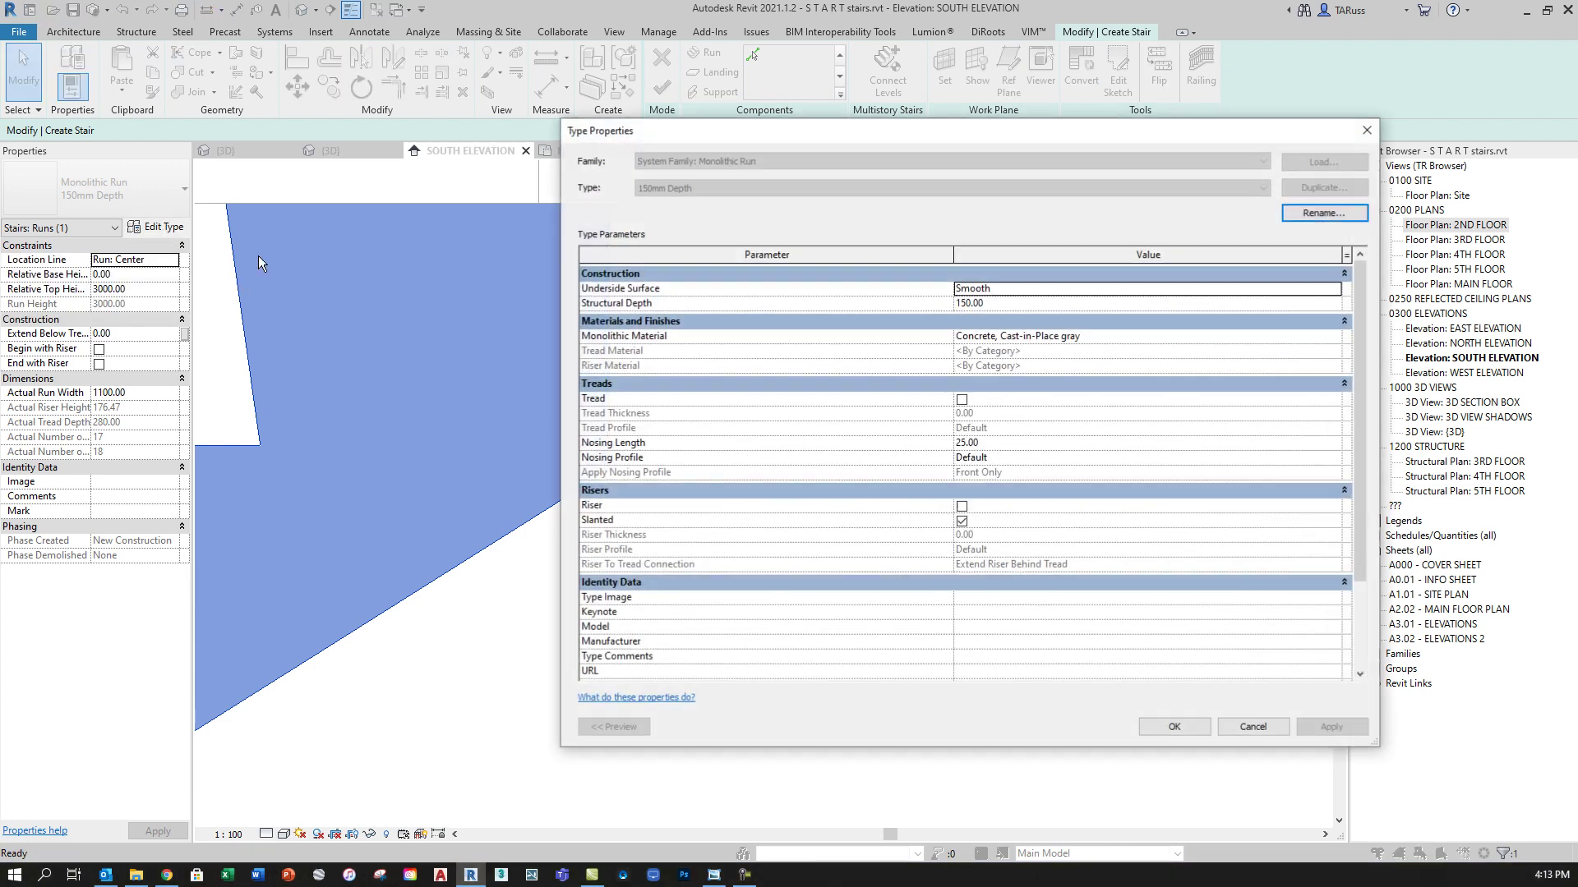
{"action": "left_click_drag", "start_coordinate": [884, 127], "coordinate": [1045, 139]}
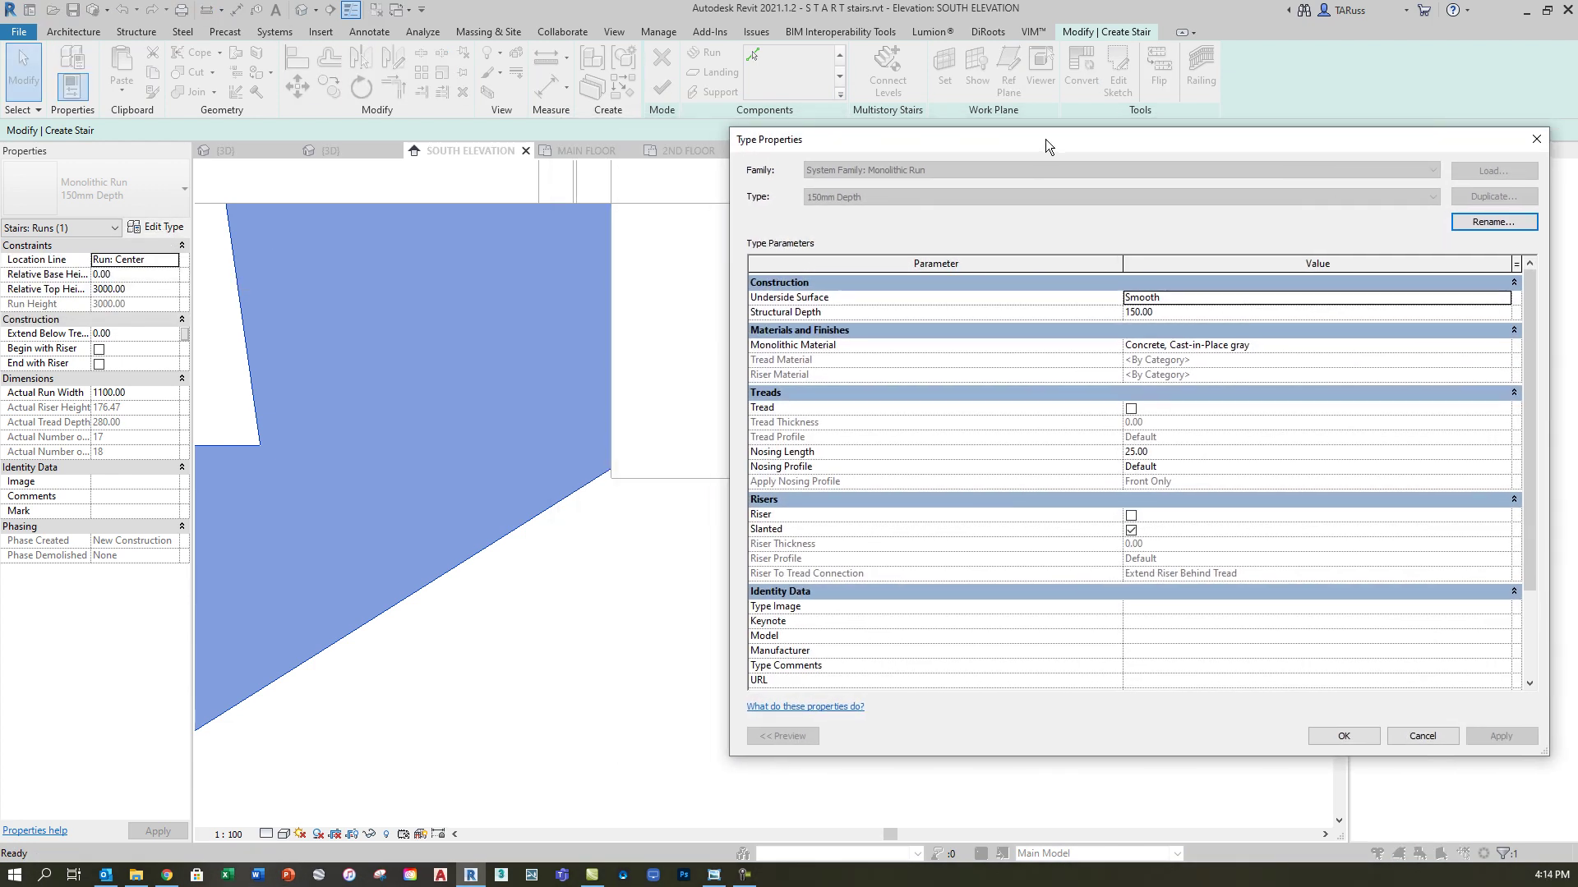
{"action": "left_click", "coordinate": [1166, 313]}
{"action": "type", "text": "155.87"}
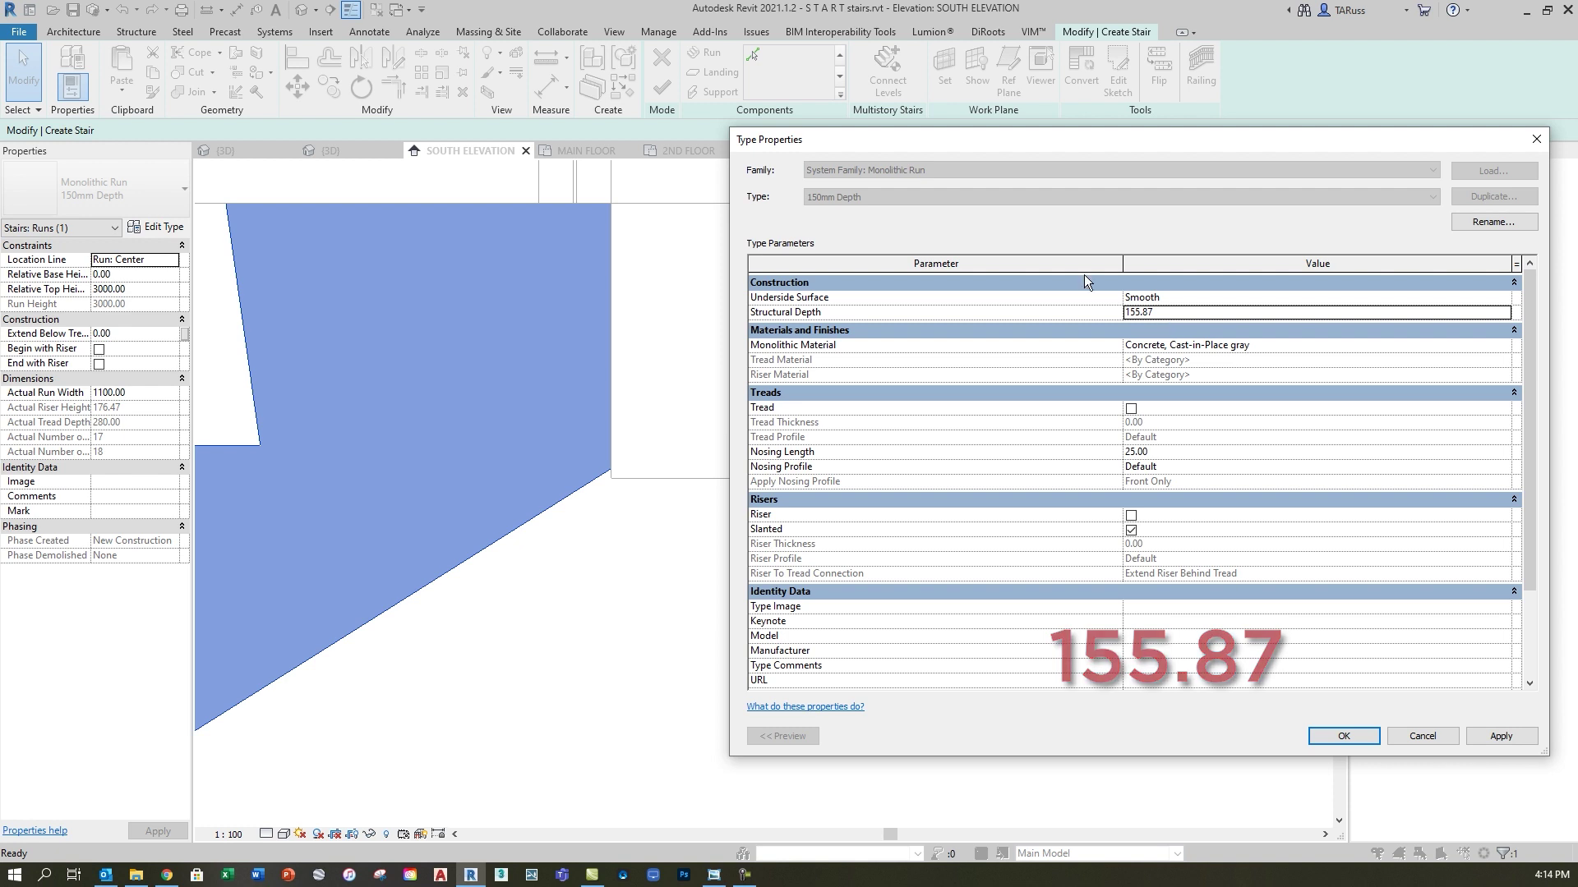
{"action": "left_click", "coordinate": [1494, 737]}
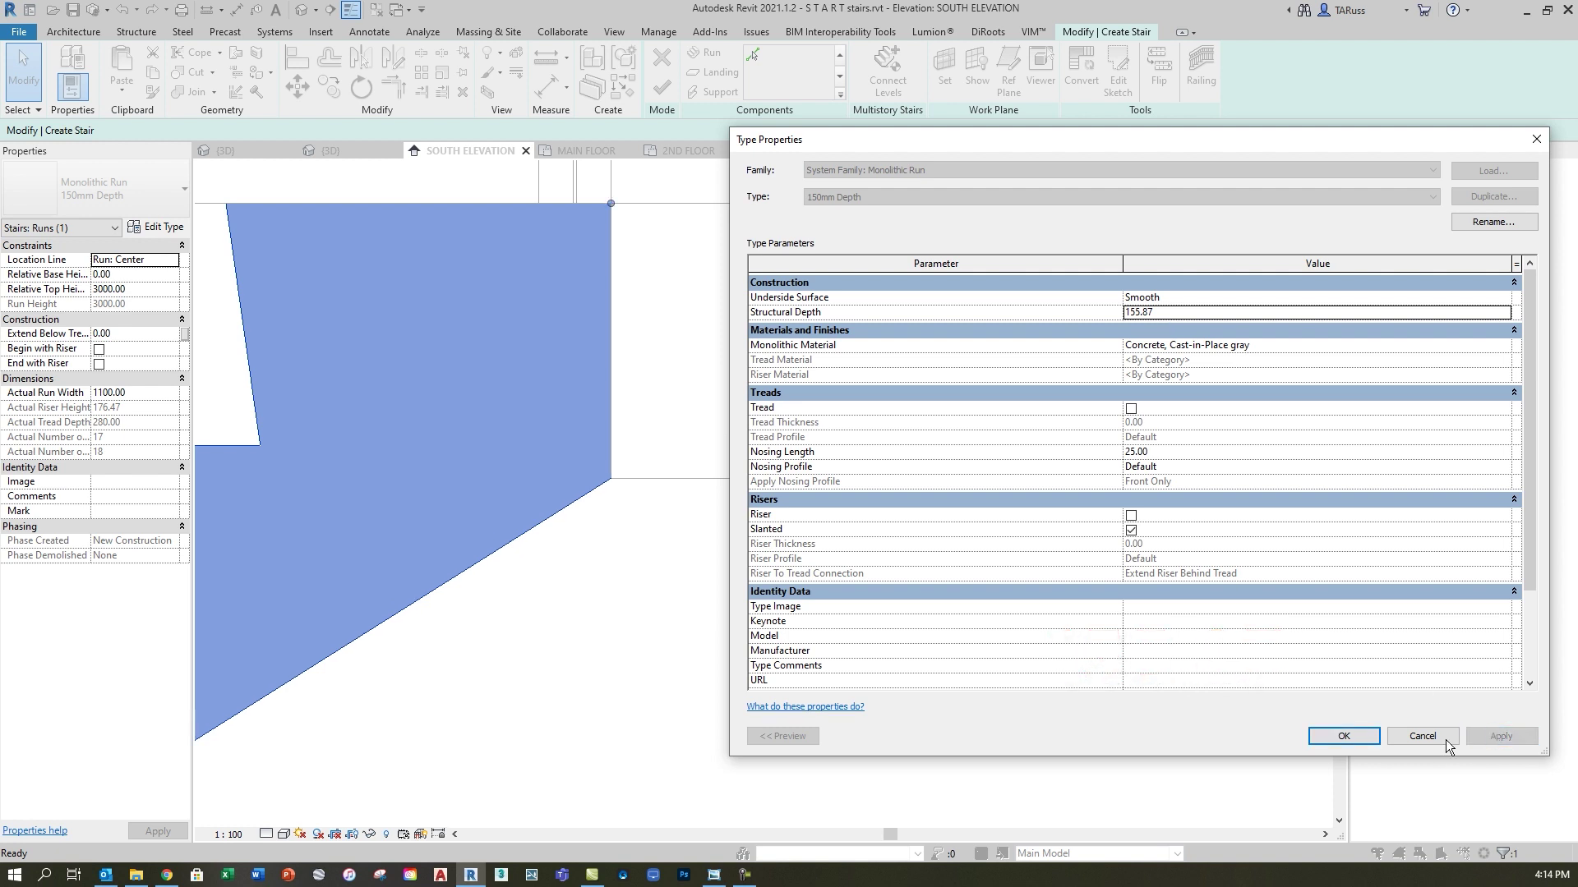
{"action": "left_click", "coordinate": [1342, 737]}
Check the run's lower corner against the underside of the upper slab, and finish editing the stair
{"action": "scroll", "coordinate": [592, 475], "scroll_direction": "up", "scroll_amount": 2}
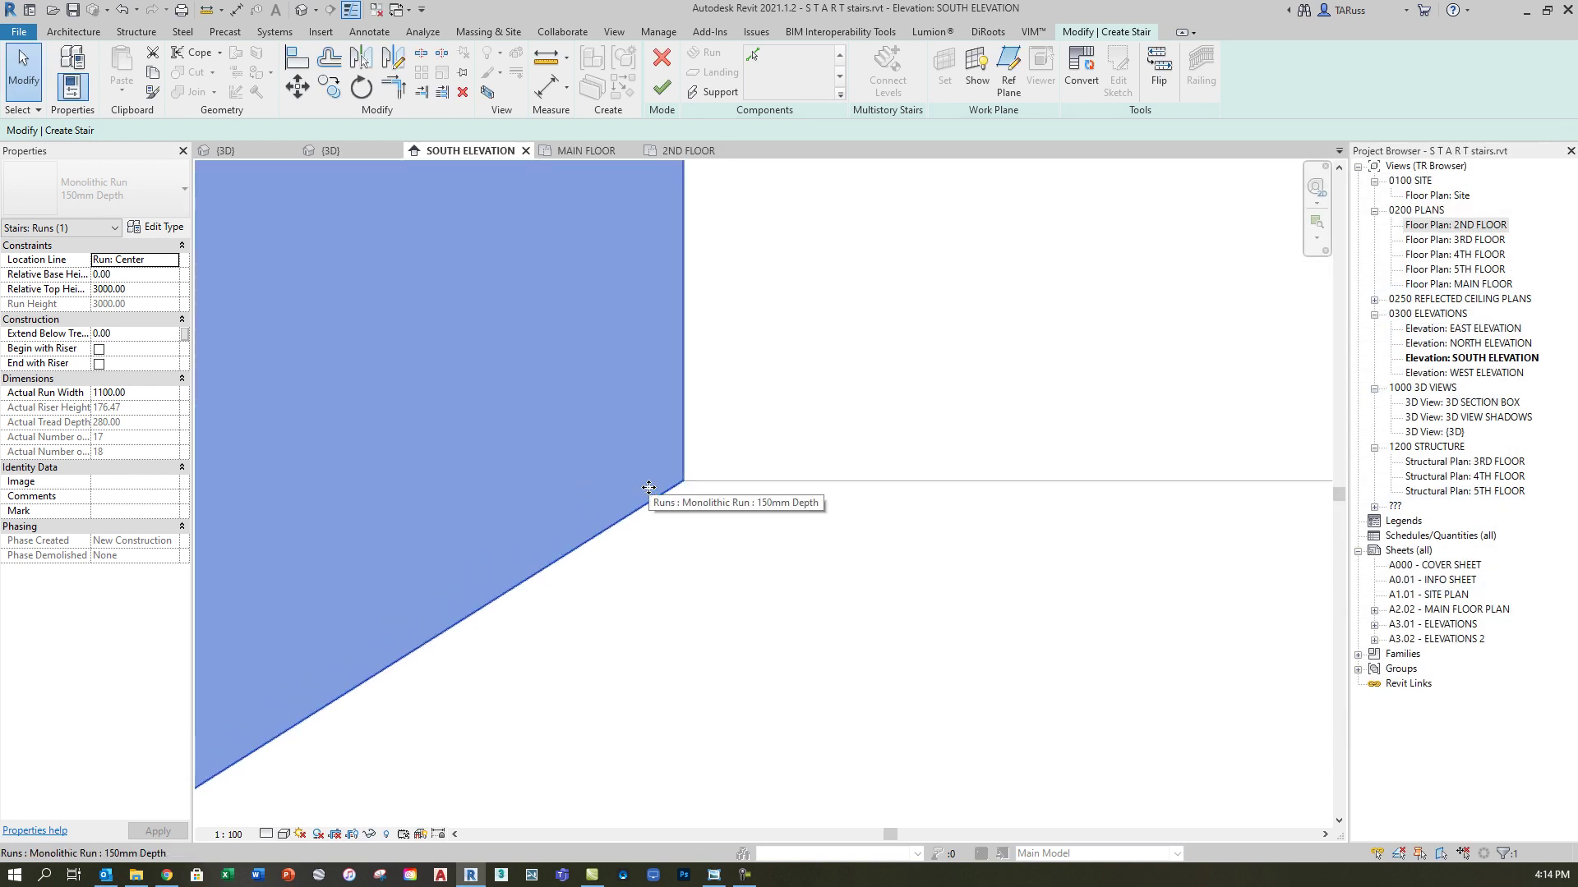
{"action": "scroll", "coordinate": [727, 427], "scroll_direction": "up", "scroll_amount": 3}
{"action": "middle_click_drag", "start_coordinate": [658, 521], "coordinate": [682, 478]}
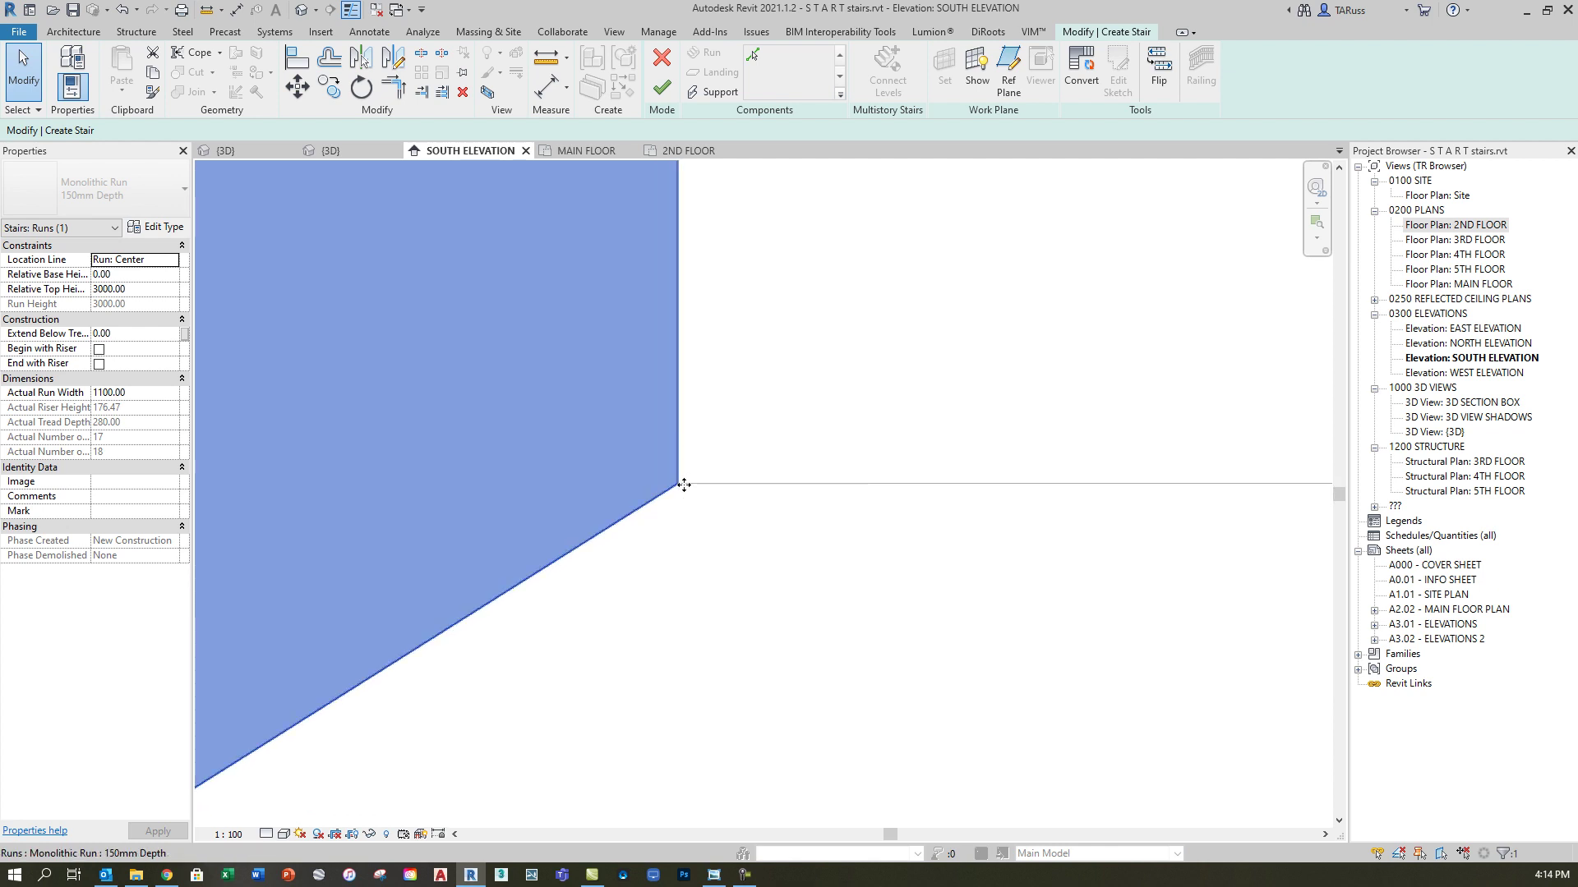
{"action": "scroll", "coordinate": [739, 443], "scroll_direction": "down", "scroll_amount": 4}
{"action": "middle_click_drag", "start_coordinate": [739, 519], "coordinate": [1154, 367]}
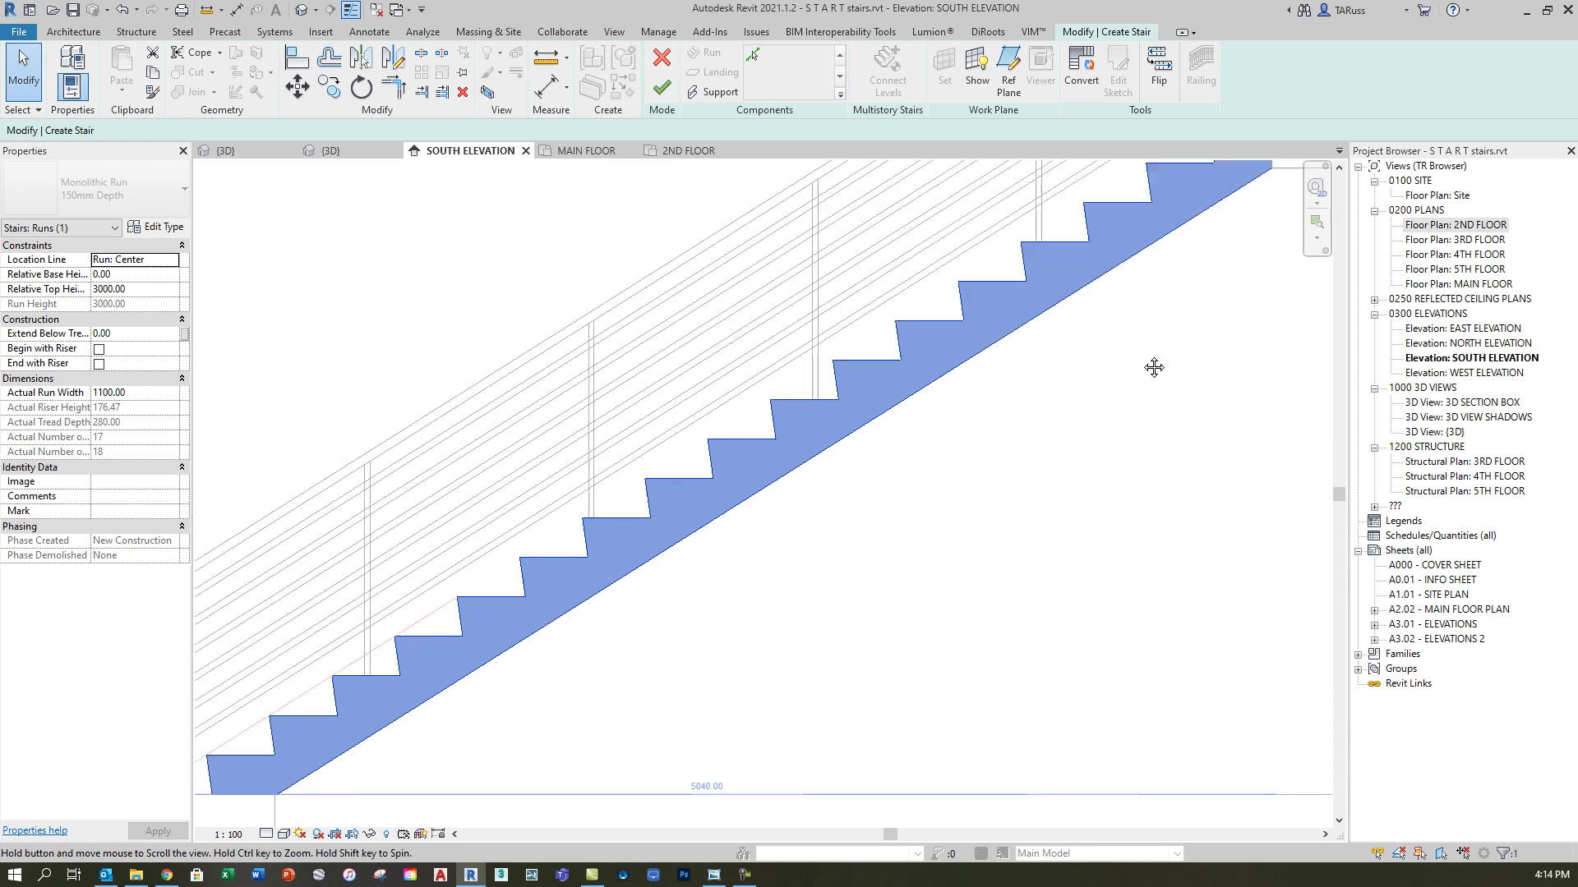
{"action": "scroll", "coordinate": [1154, 368], "scroll_direction": "down", "scroll_amount": 3}
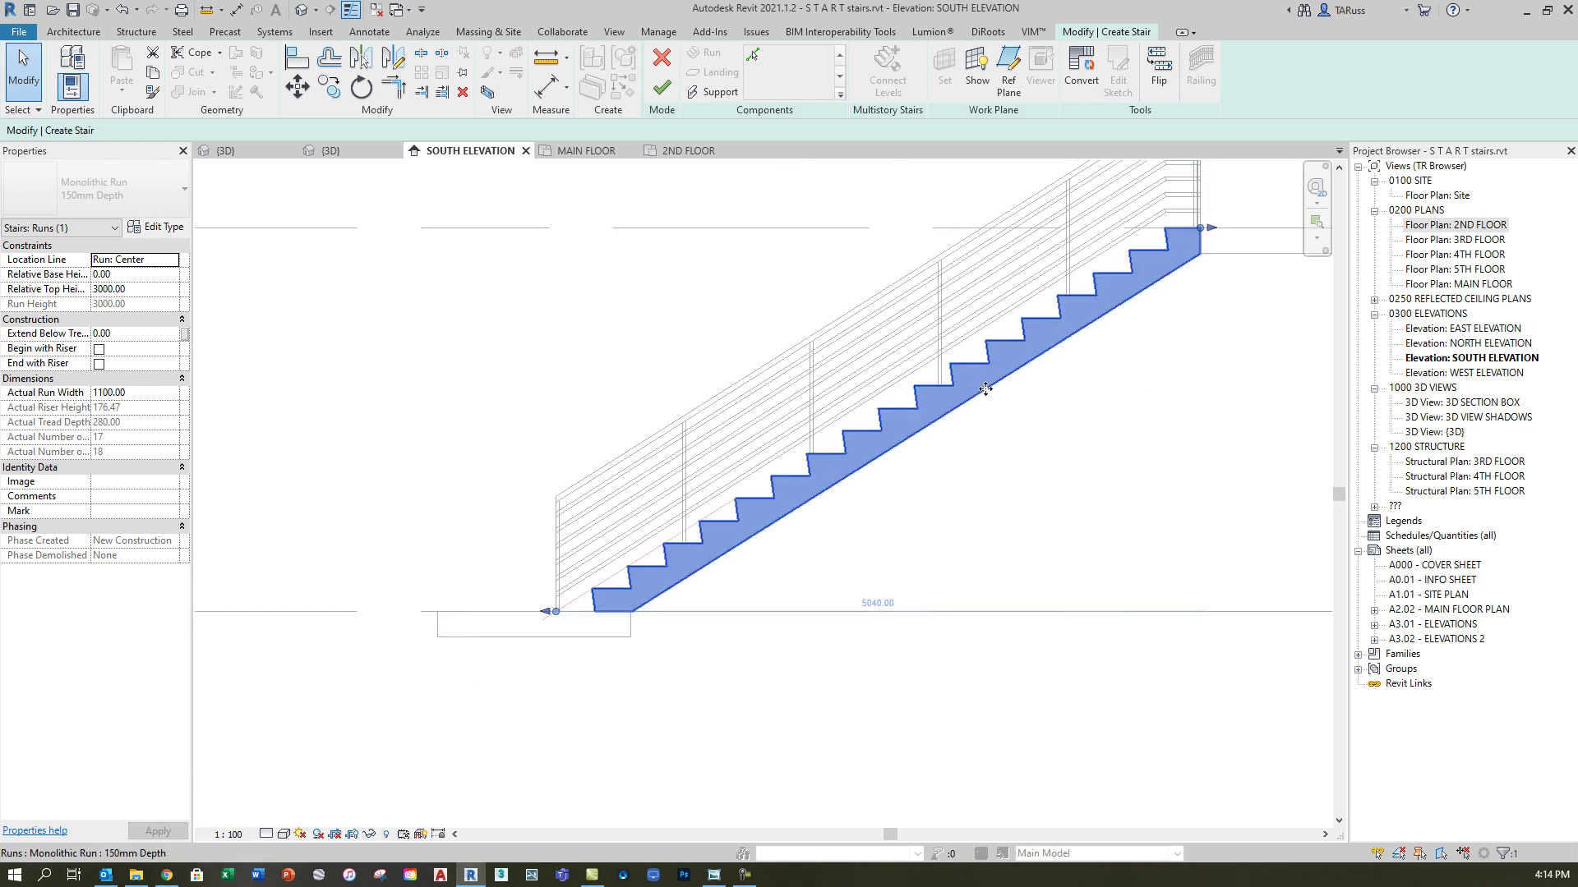
{"action": "left_click", "coordinate": [663, 87]}
Move the MAIN FLOOR slab from its upper stair-side corner to the point where the stair's sloped underside meets the floor level
{"action": "scroll", "coordinate": [1215, 235], "scroll_direction": "up", "scroll_amount": 3}
{"action": "scroll", "coordinate": [1215, 235], "scroll_direction": "down", "scroll_amount": 3}
{"action": "scroll", "coordinate": [684, 575], "scroll_direction": "up", "scroll_amount": 4}
{"action": "scroll", "coordinate": [710, 549], "scroll_direction": "up", "scroll_amount": 5}
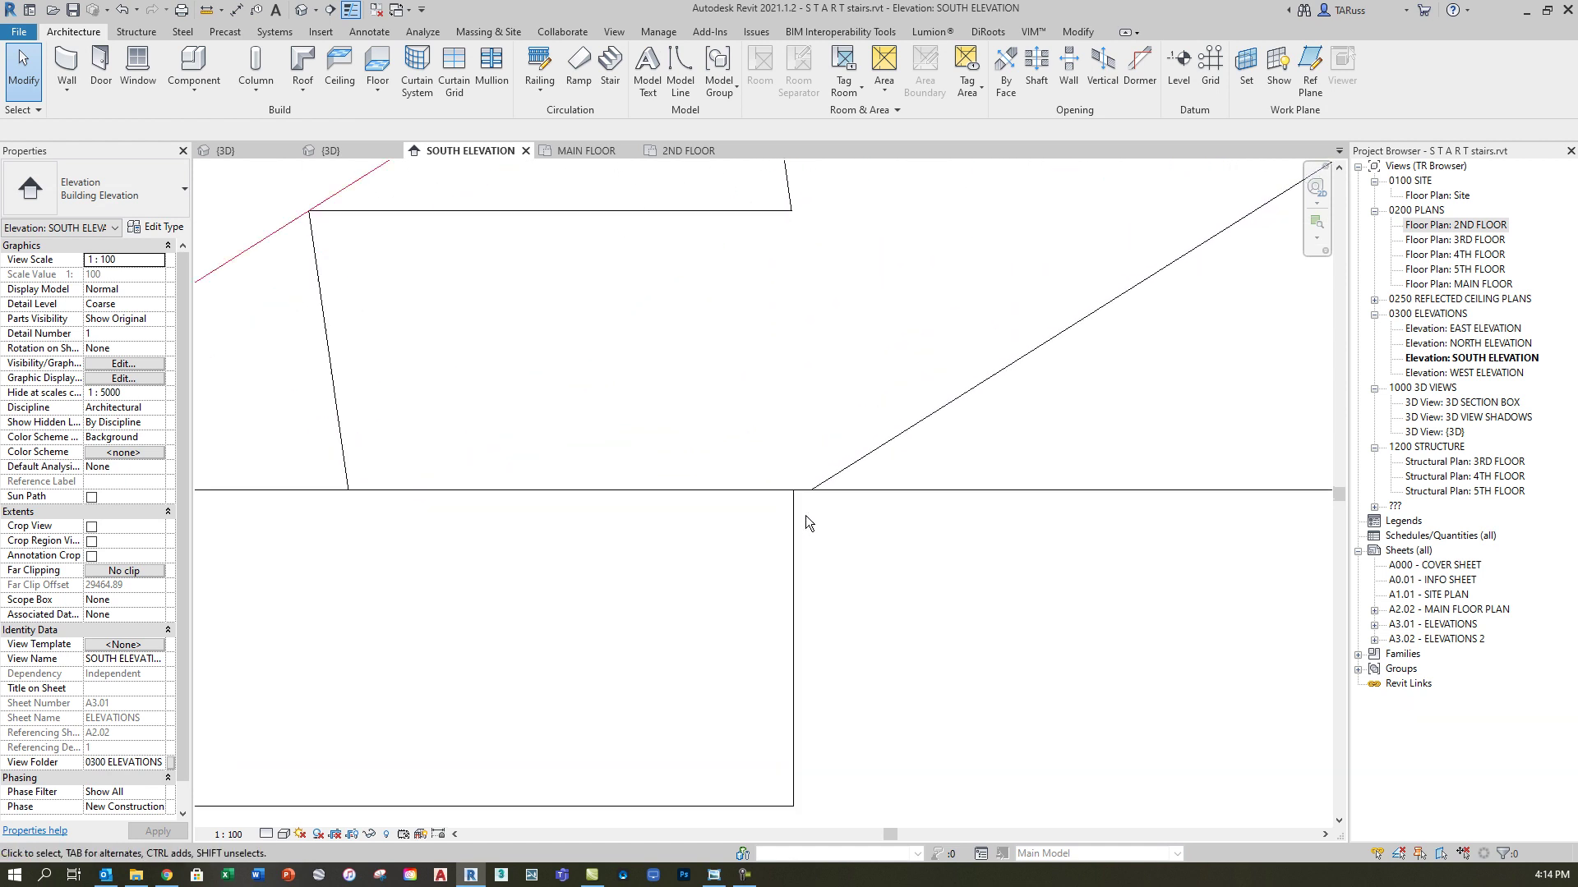
{"action": "left_click", "coordinate": [734, 536]}
{"action": "key", "text": "m"}
{"action": "key", "text": "v"}
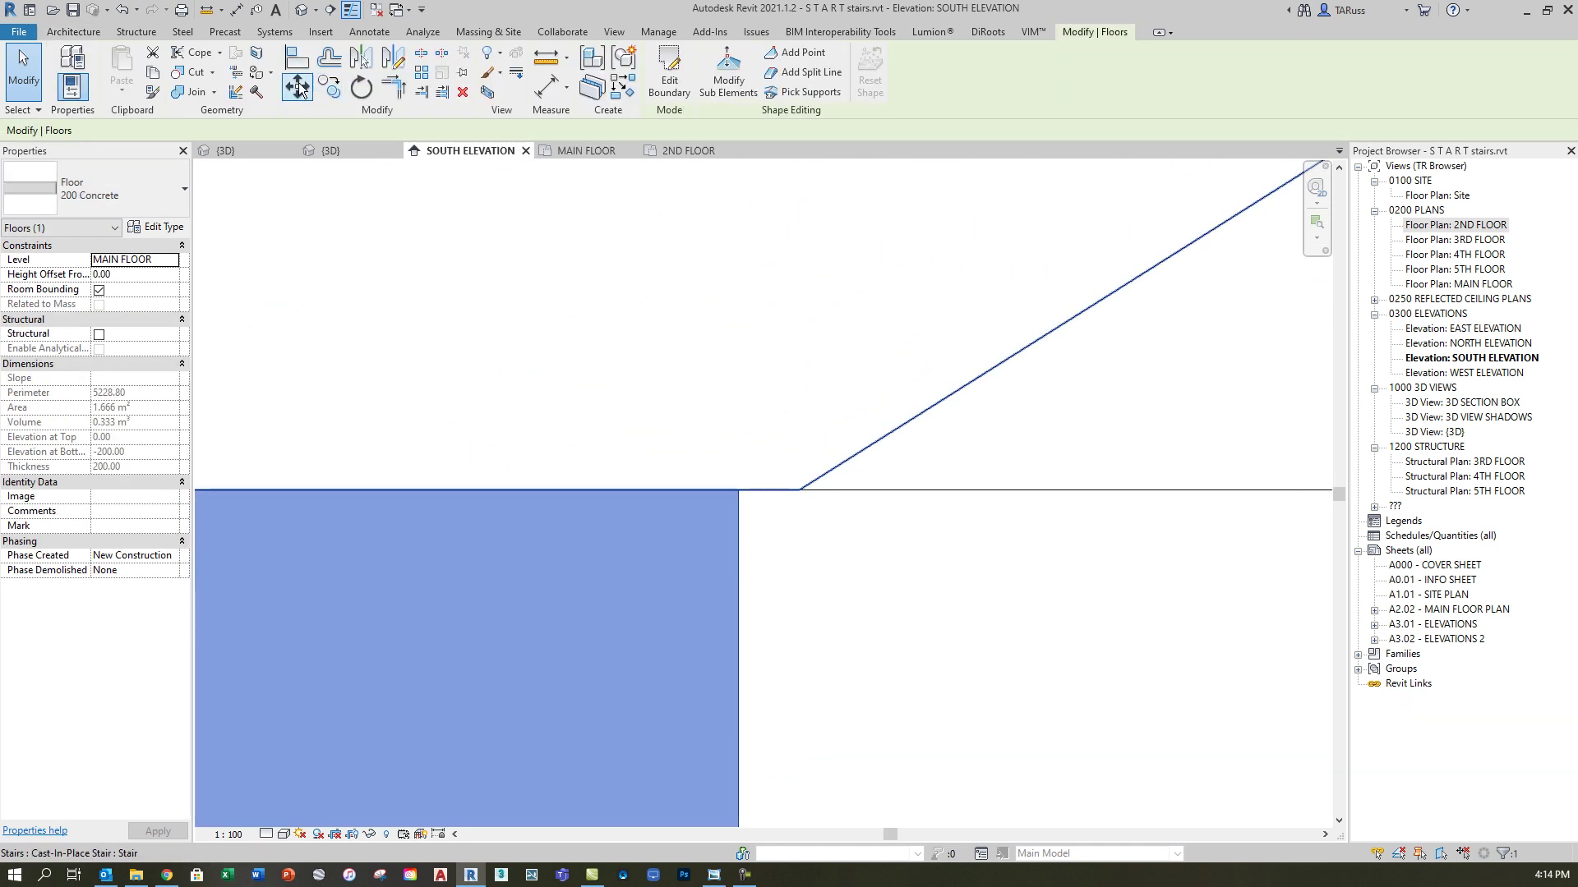
{"action": "left_click", "coordinate": [736, 490]}
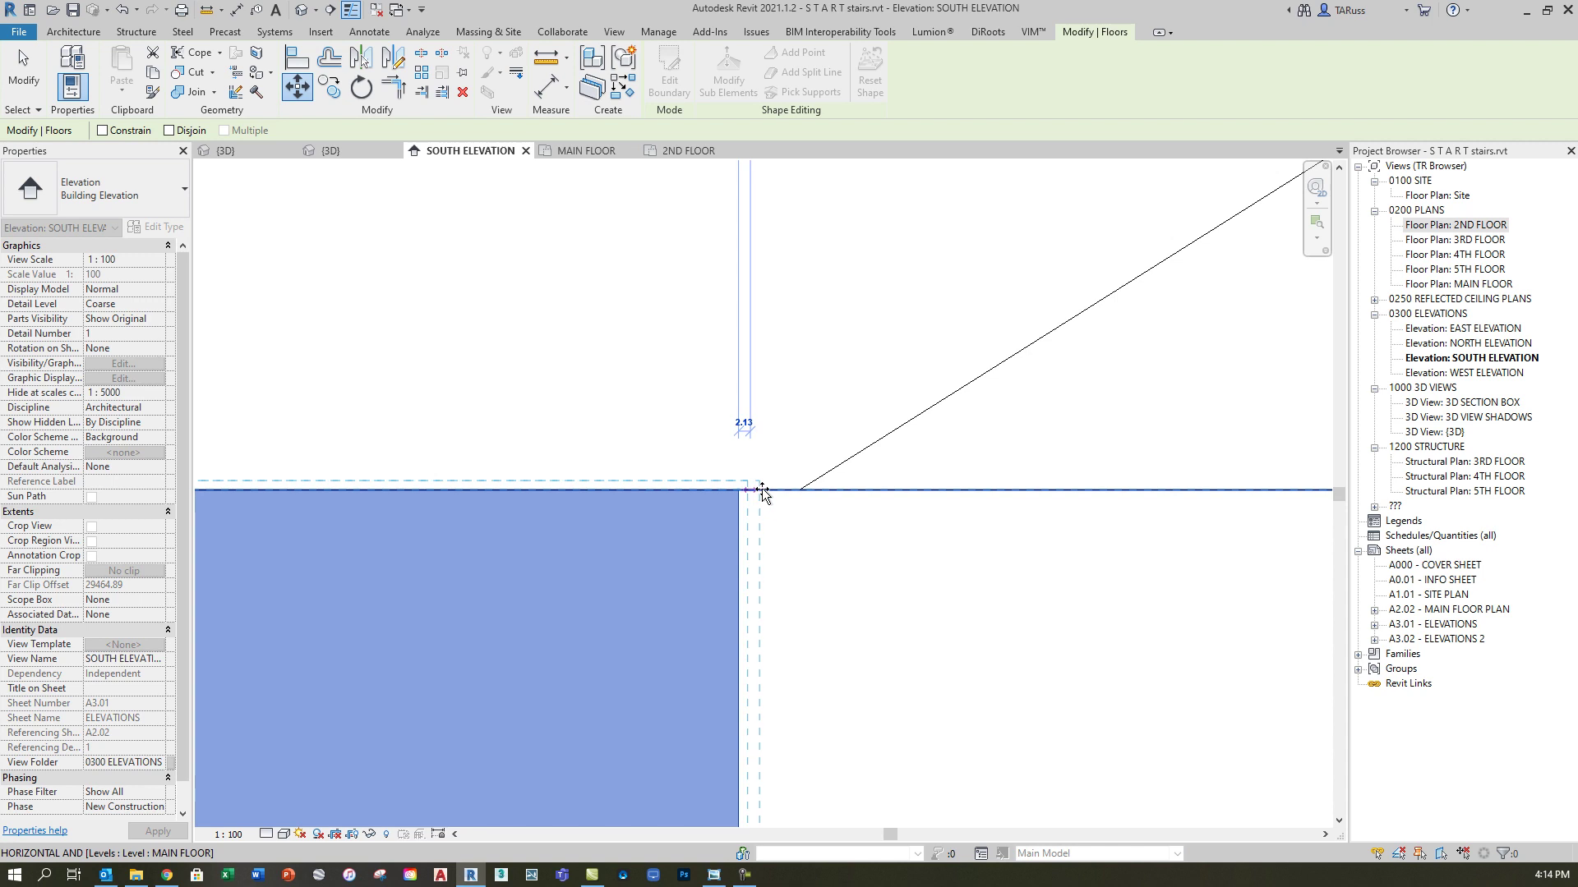
{"action": "left_click", "coordinate": [809, 490]}
{"action": "scroll", "coordinate": [831, 495], "scroll_direction": "down", "scroll_amount": 6}
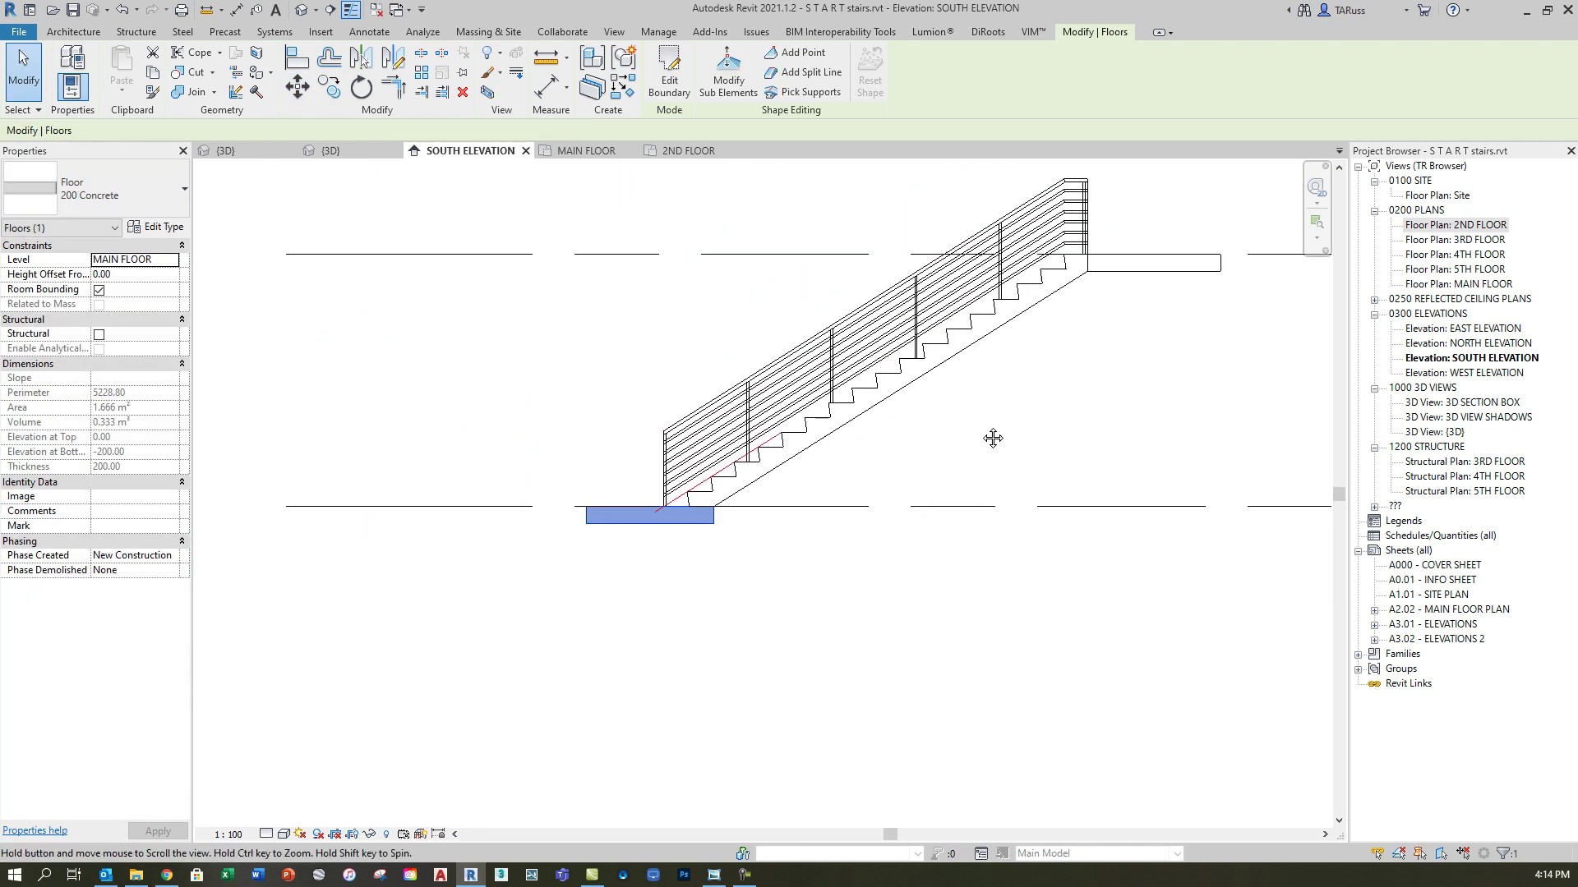
{"action": "middle_click_drag", "start_coordinate": [993, 441], "coordinate": [772, 595]}
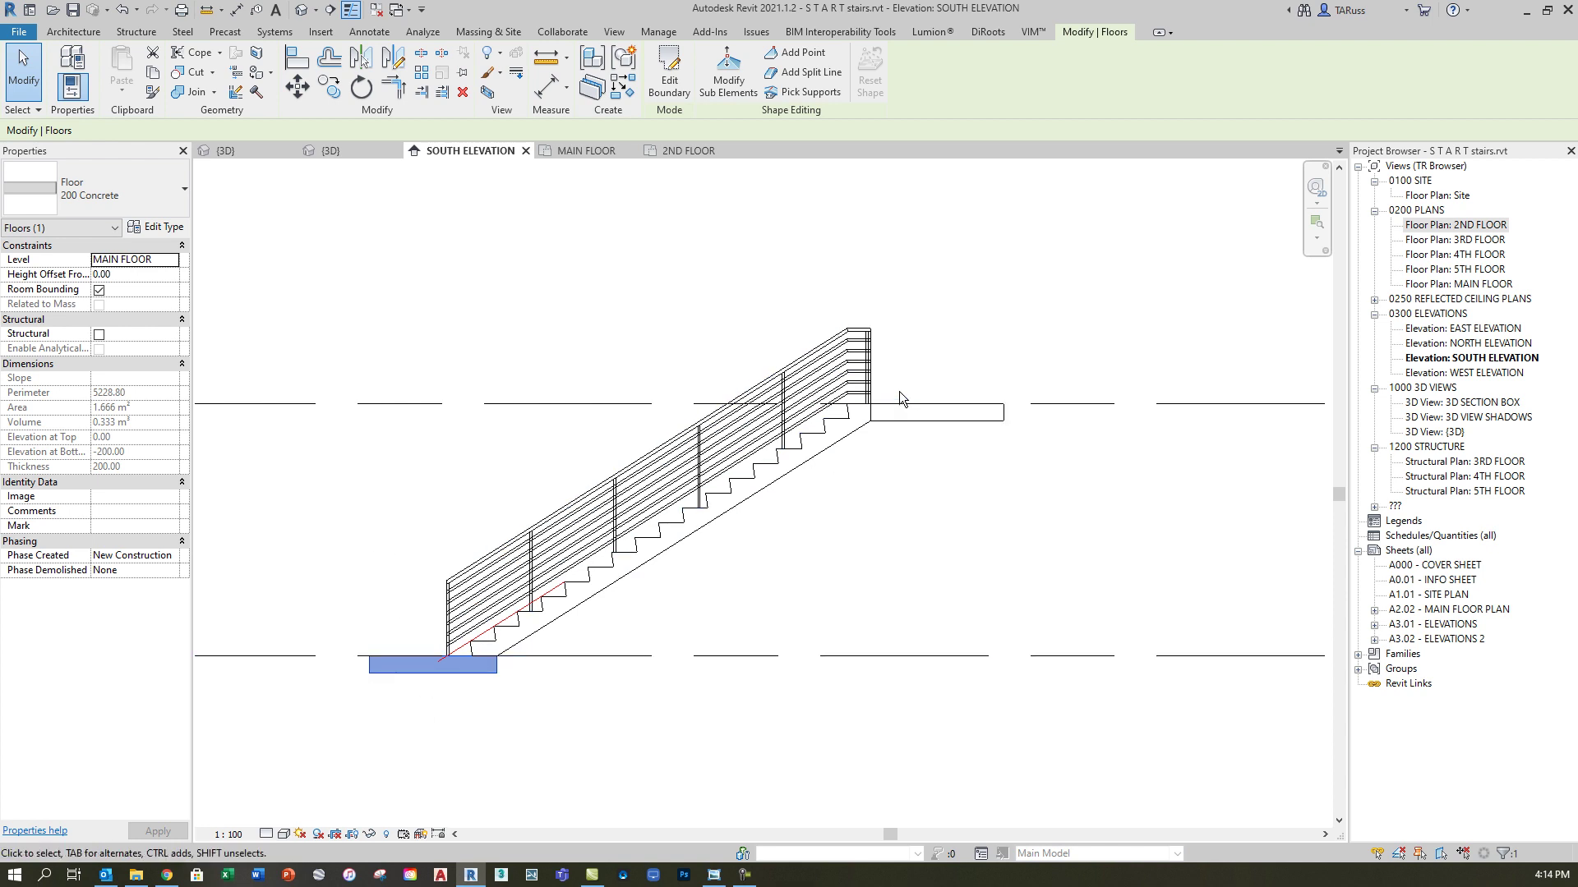
In the 2ND FLOOR plan, place a detail line on the upper slab, offset 1500 mm from its stair-side edge
{"action": "scroll", "coordinate": [961, 388], "scroll_direction": "up", "scroll_amount": 2}
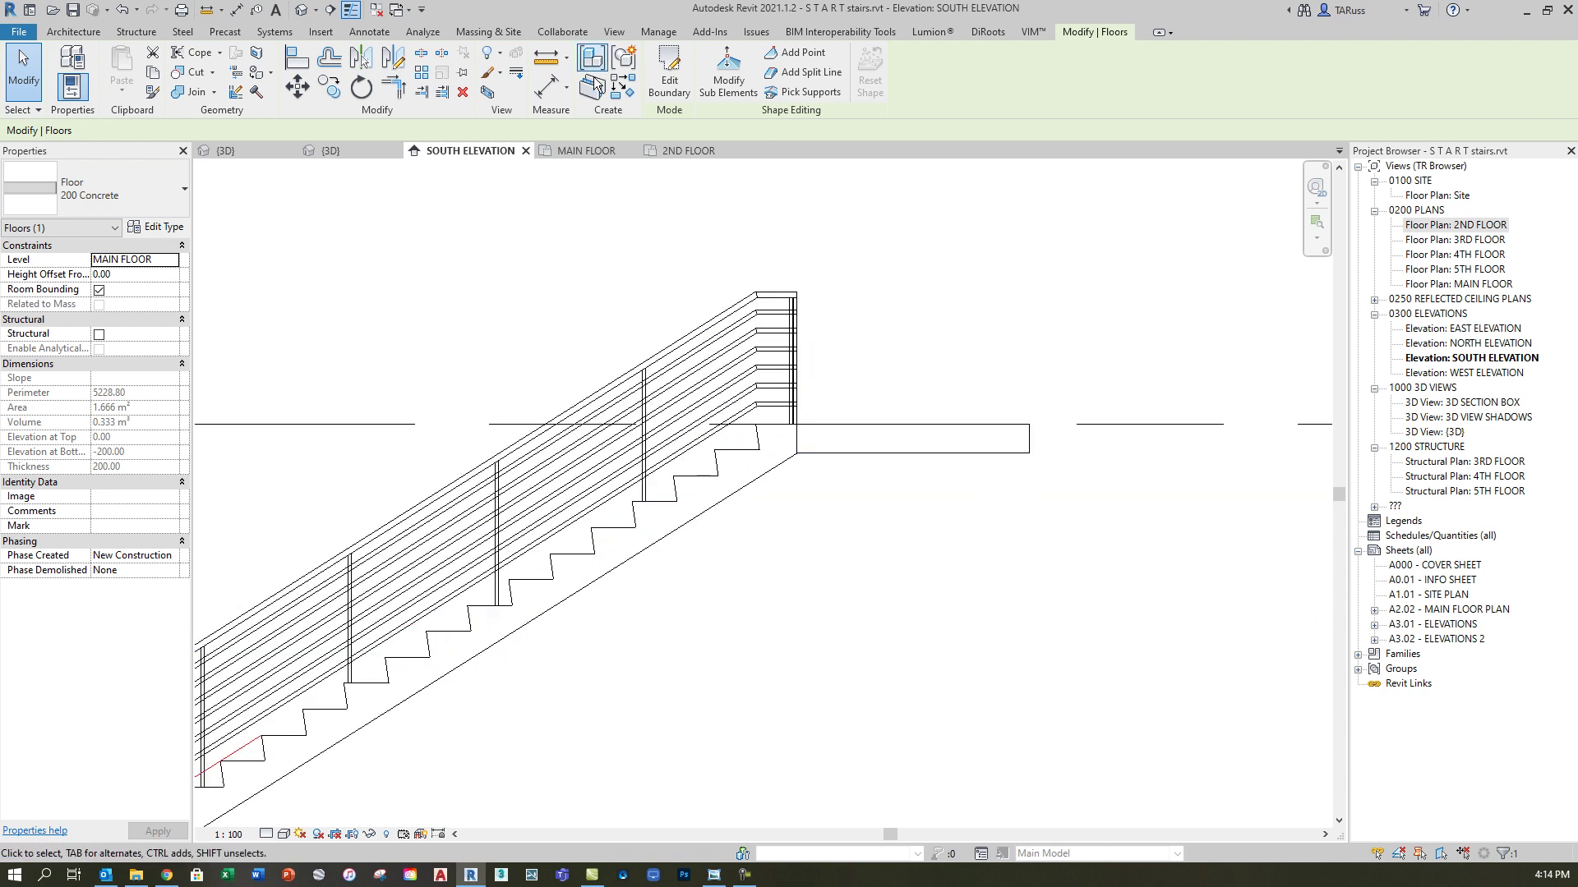
{"action": "double_click", "coordinate": [1464, 226]}
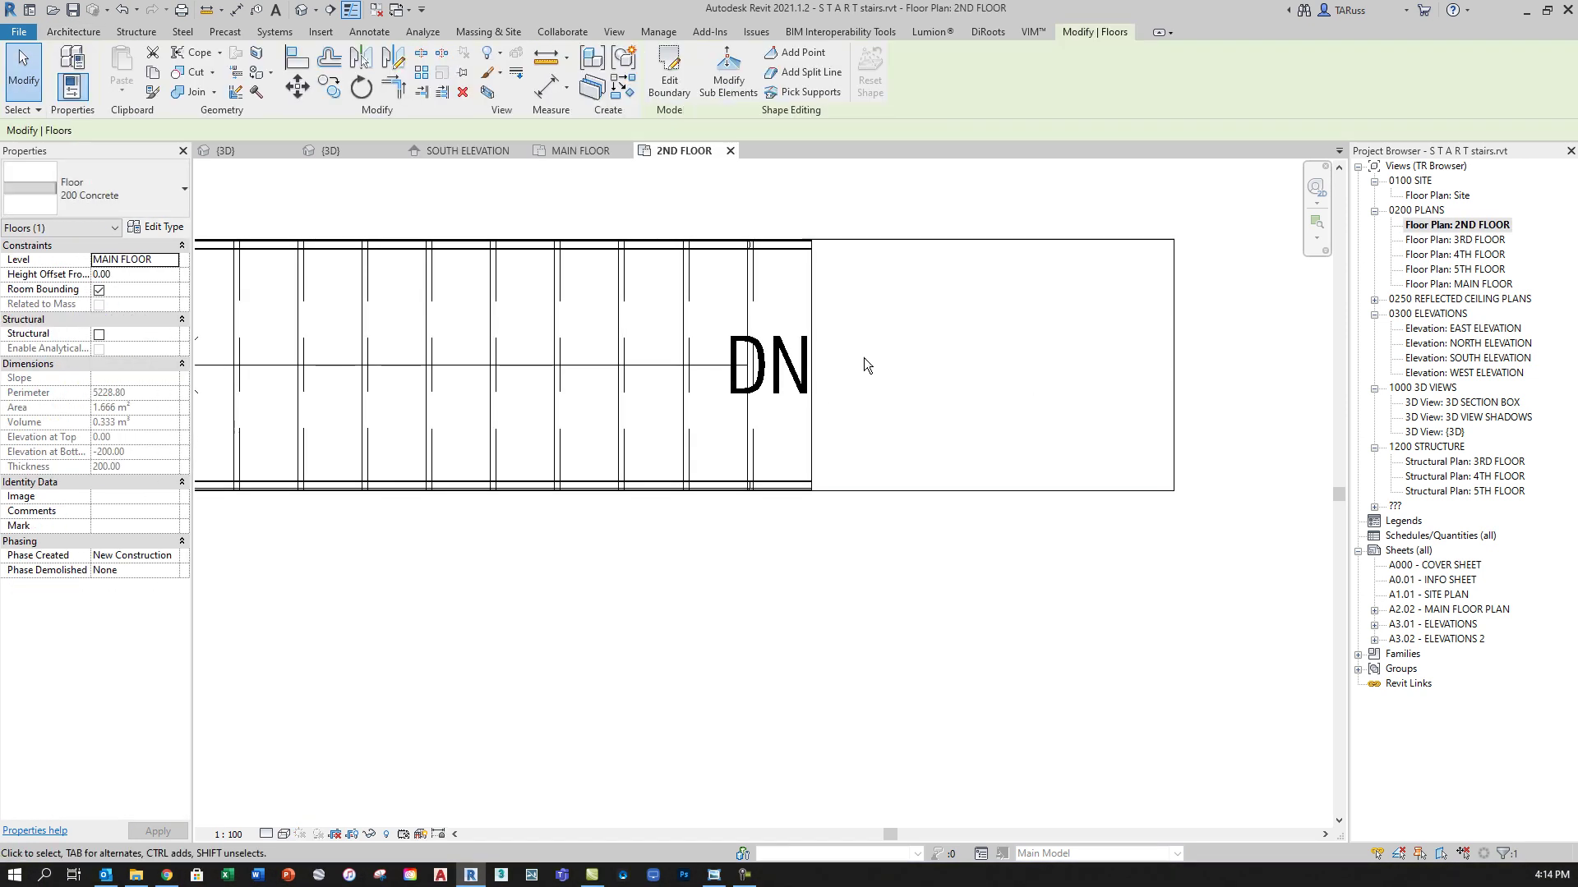
{"action": "scroll", "coordinate": [924, 431], "scroll_direction": "up", "scroll_amount": 2}
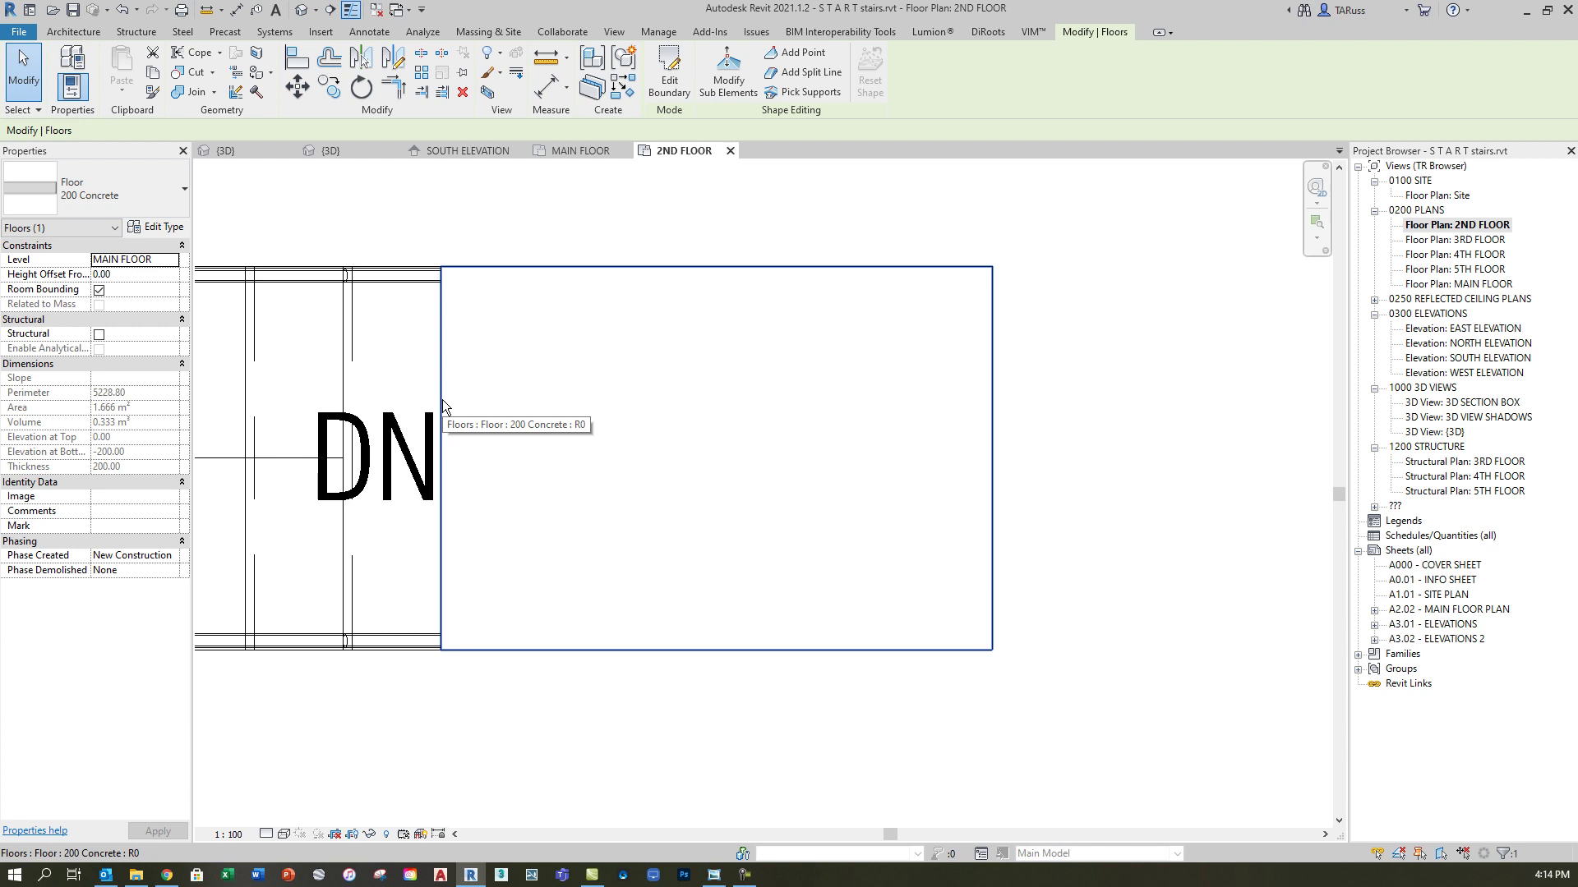
{"action": "left_click", "coordinate": [368, 33]}
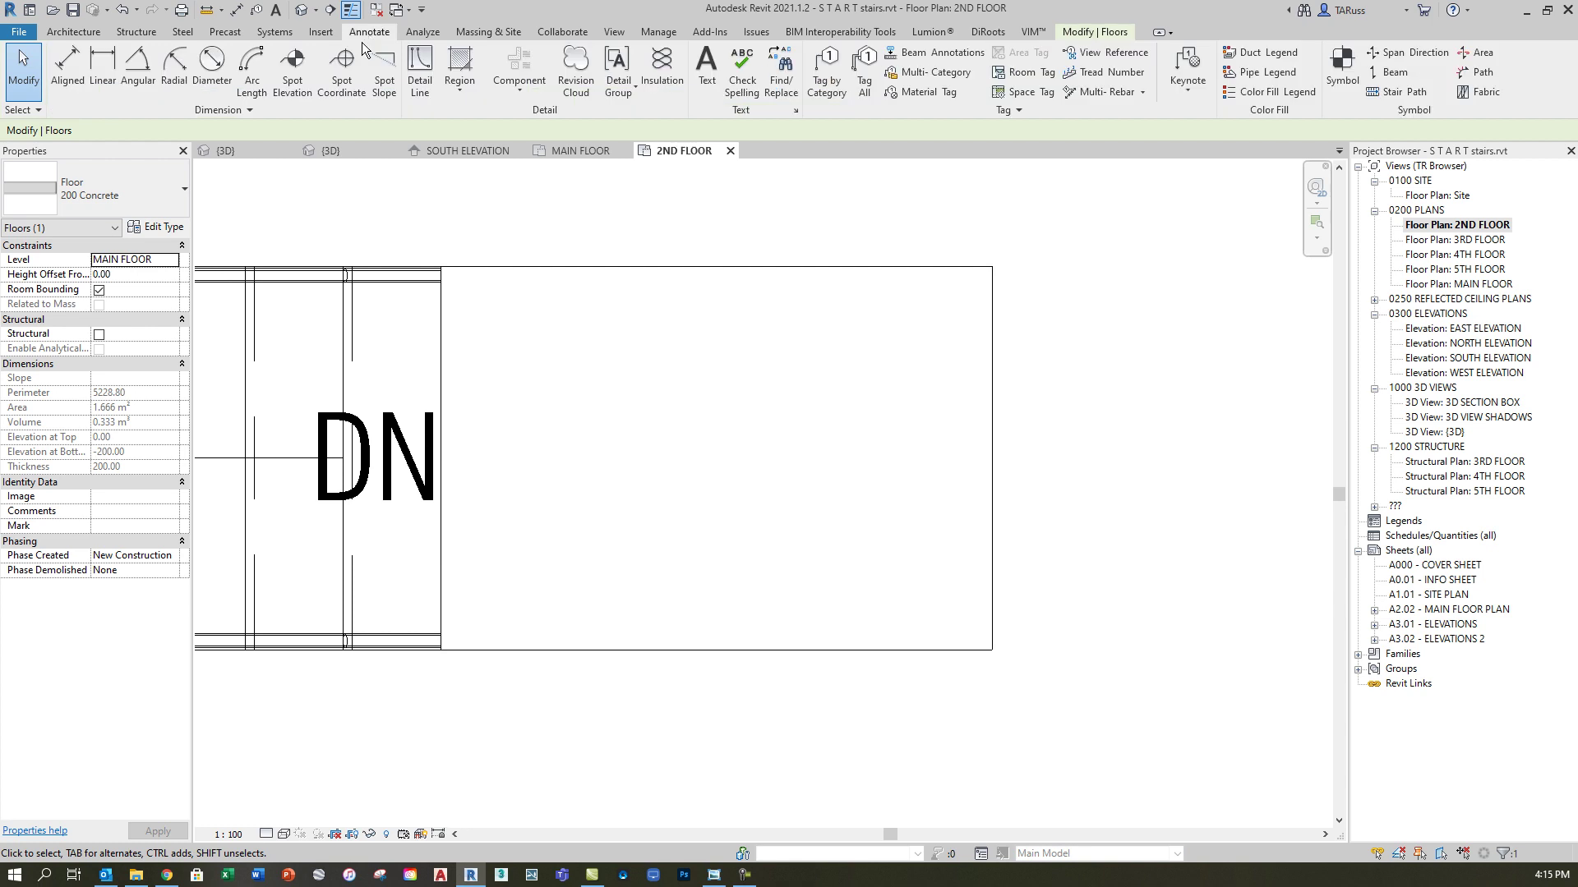
{"action": "left_click", "coordinate": [420, 70]}
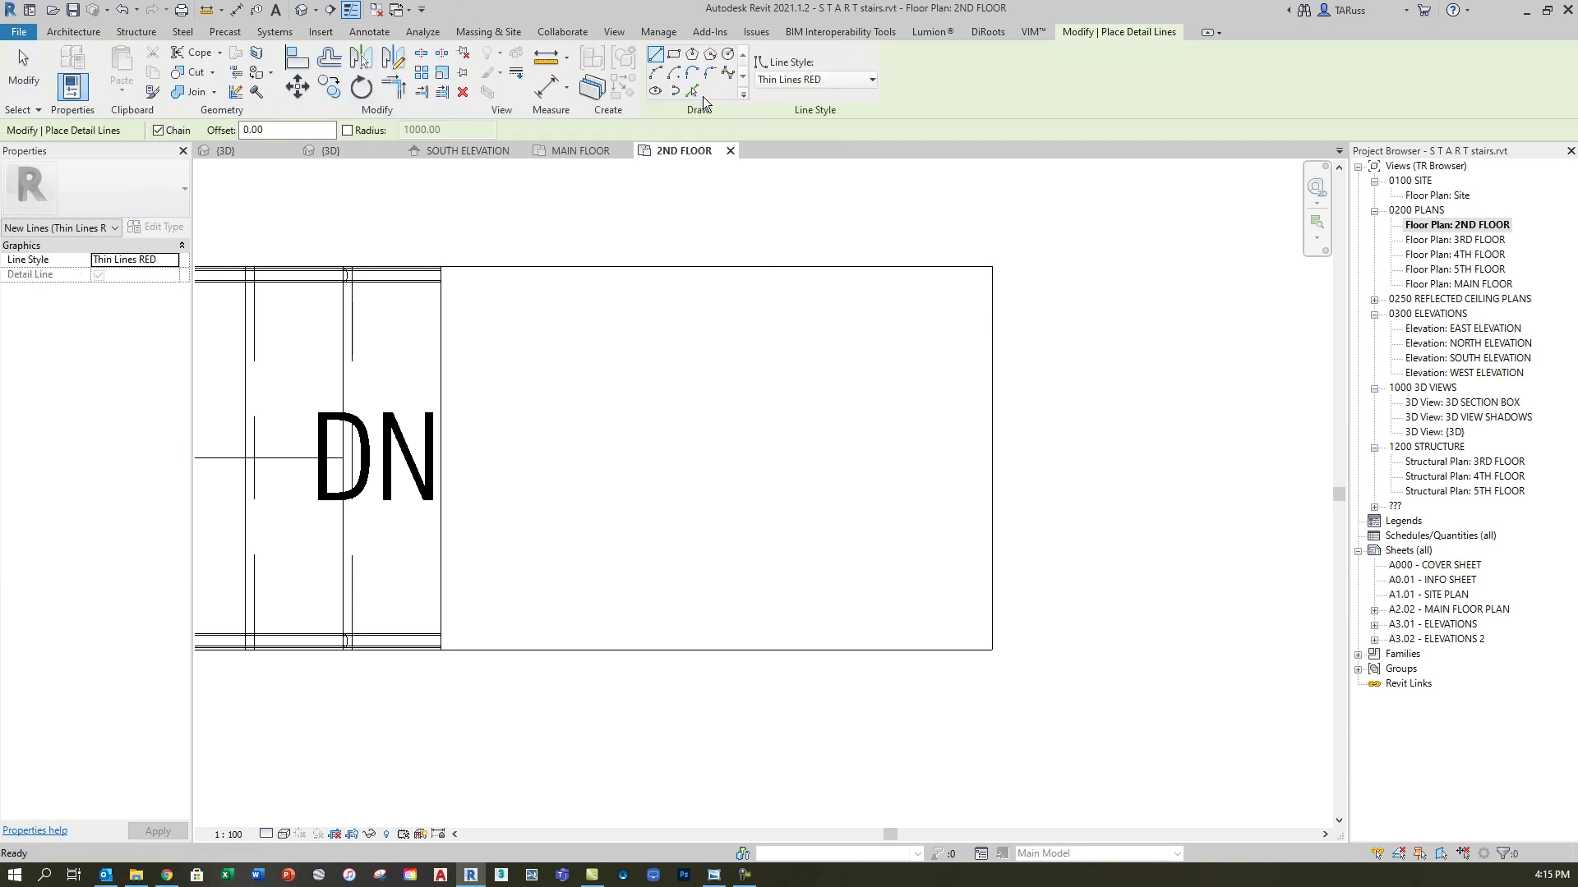
{"action": "left_click", "coordinate": [692, 92]}
{"action": "left_click", "coordinate": [212, 132]}
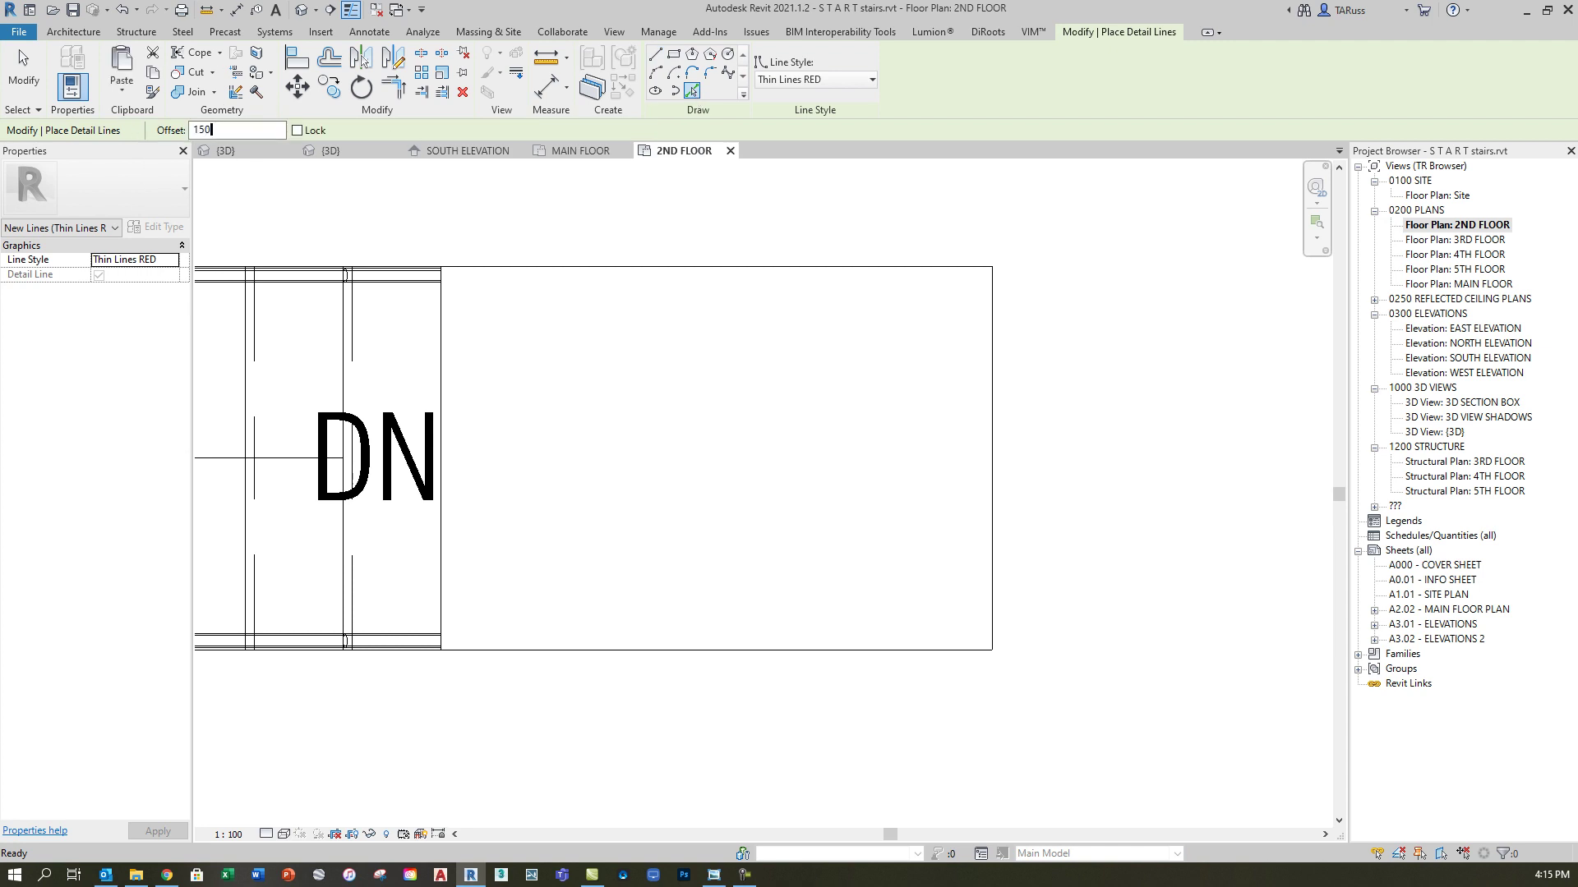
{"action": "left_click", "coordinate": [445, 399]}
{"action": "left_click", "coordinate": [18, 76]}
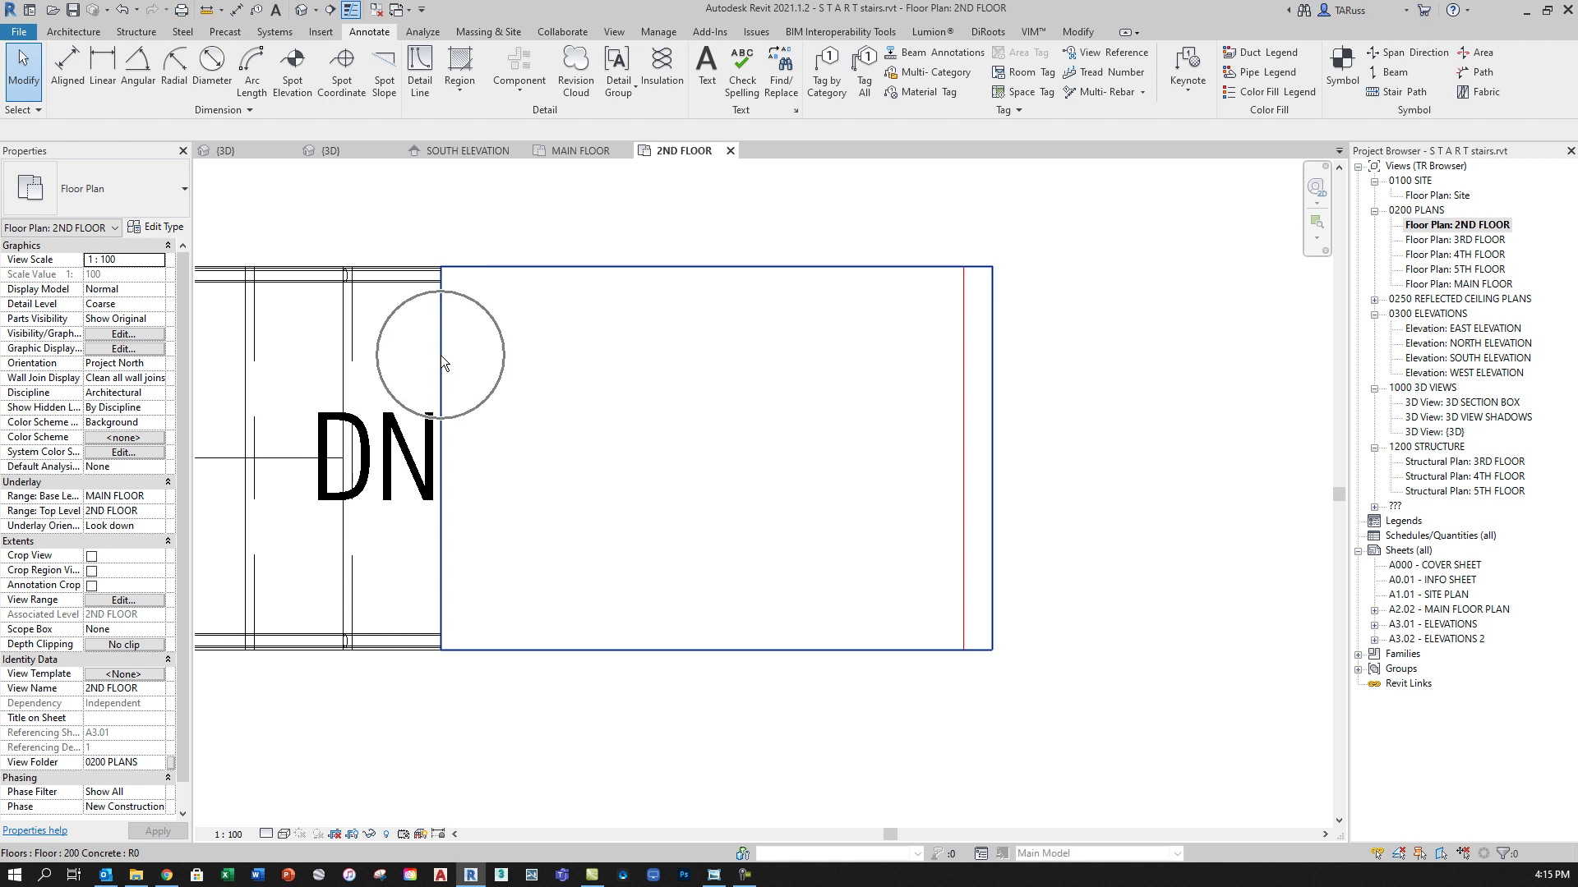
Edit the upper slab's boundary, align its outer edge to the red detail line, and finish the sketch
{"action": "scroll", "coordinate": [886, 407], "scroll_direction": "down", "scroll_amount": 2}
{"action": "scroll", "coordinate": [832, 386], "scroll_direction": "up", "scroll_amount": 2}
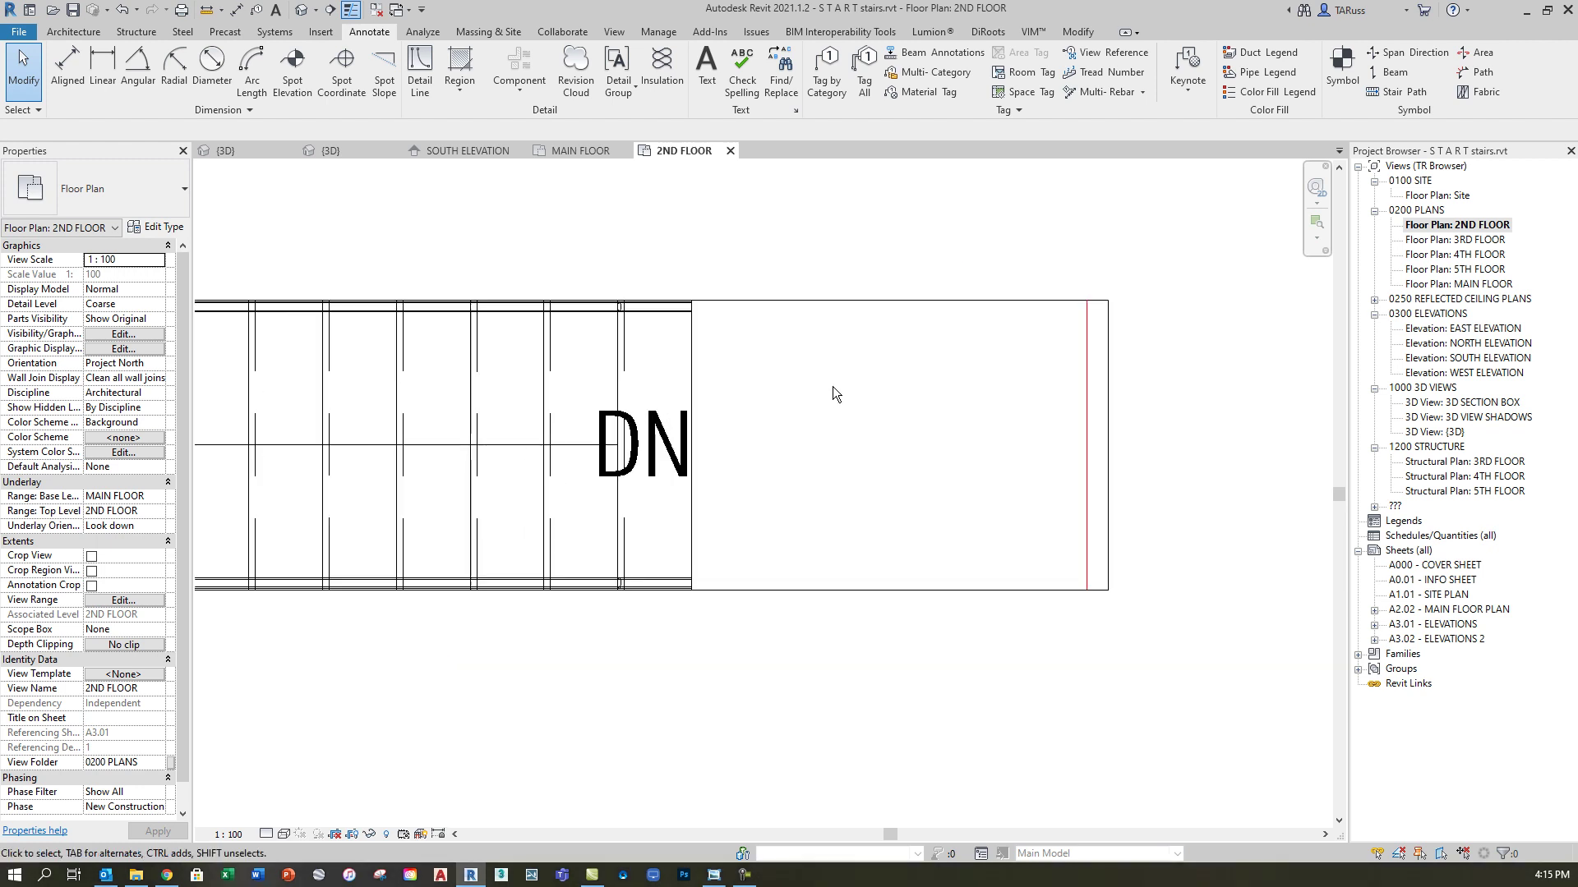
{"action": "left_click", "coordinate": [787, 294]}
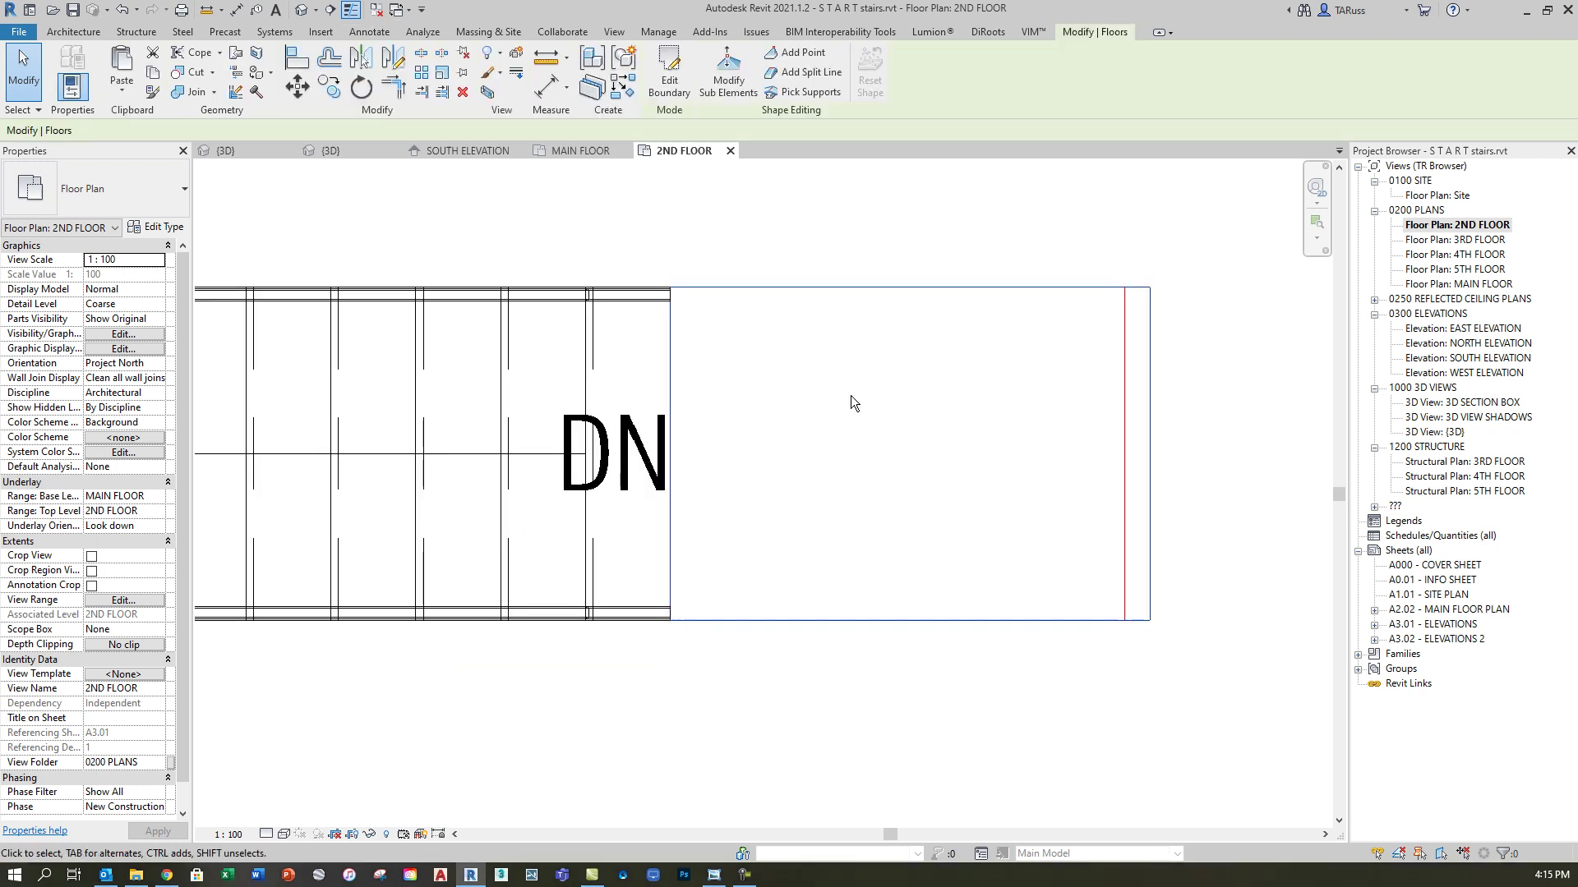
{"action": "left_click", "coordinate": [666, 80]}
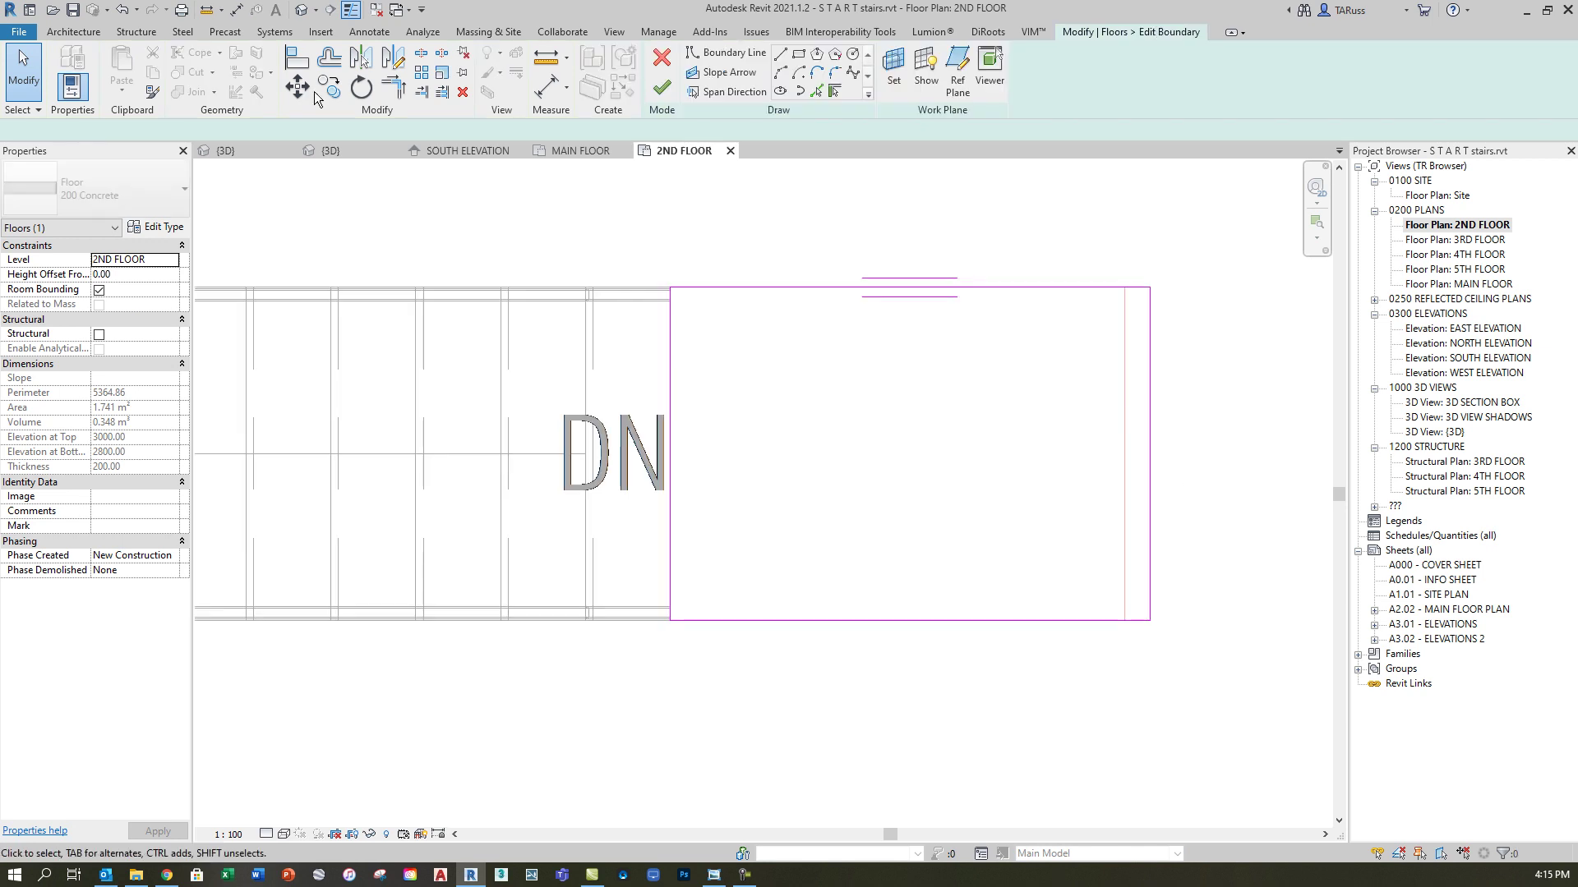
{"action": "left_click", "coordinate": [1147, 435]}
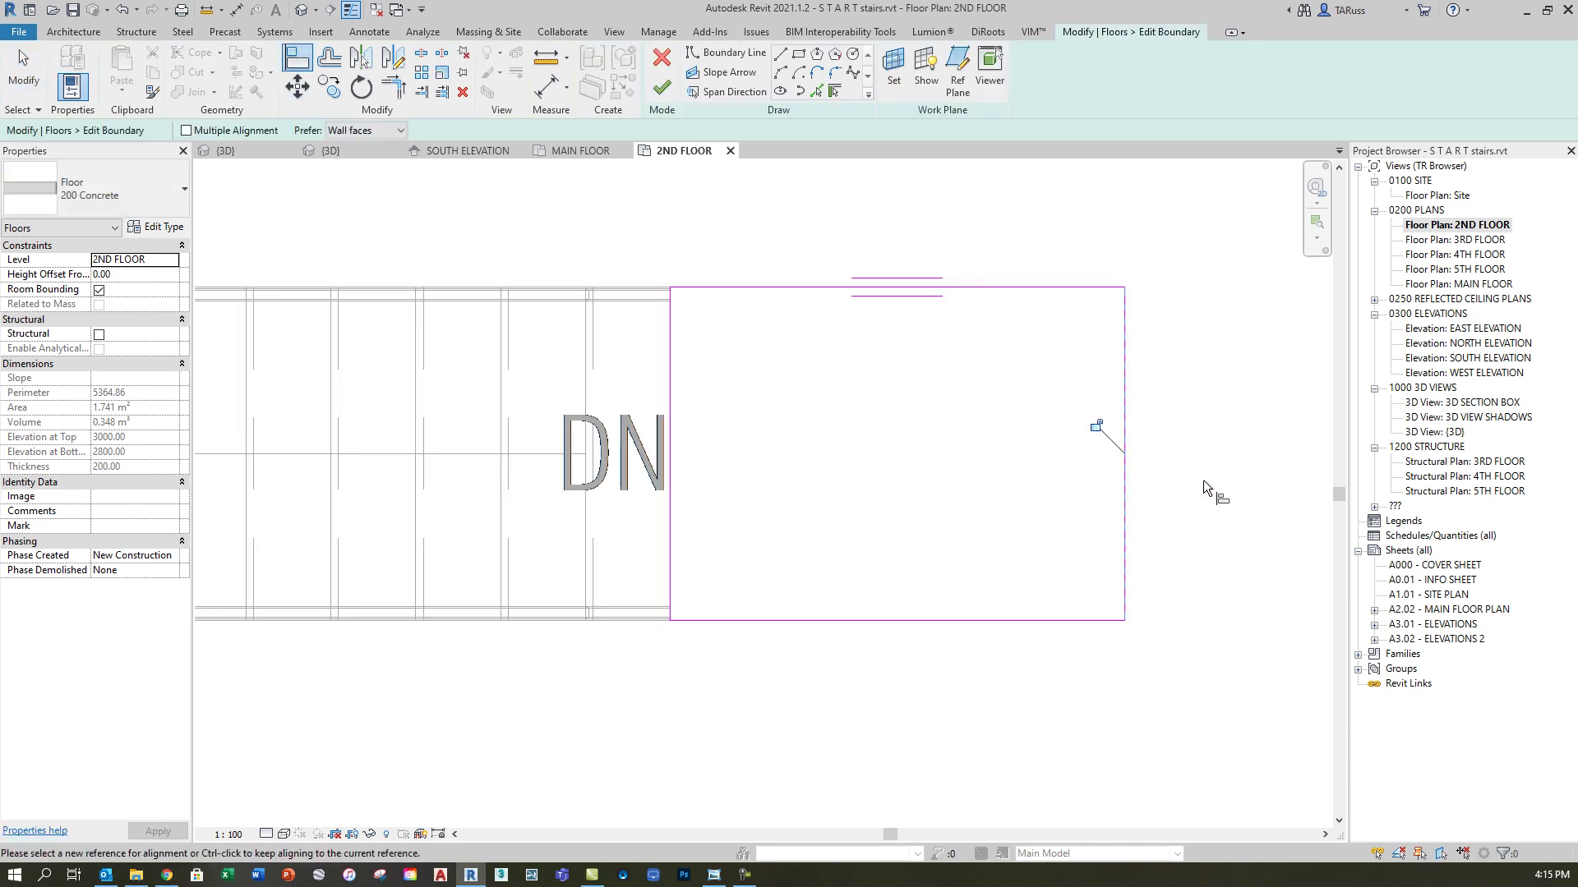
{"action": "left_click", "coordinate": [661, 87]}
Remove the red detail line lying on the upper slab's outer edge
{"action": "scroll", "coordinate": [1183, 371], "scroll_direction": "up", "scroll_amount": 1}
{"action": "left_click", "coordinate": [1132, 375]}
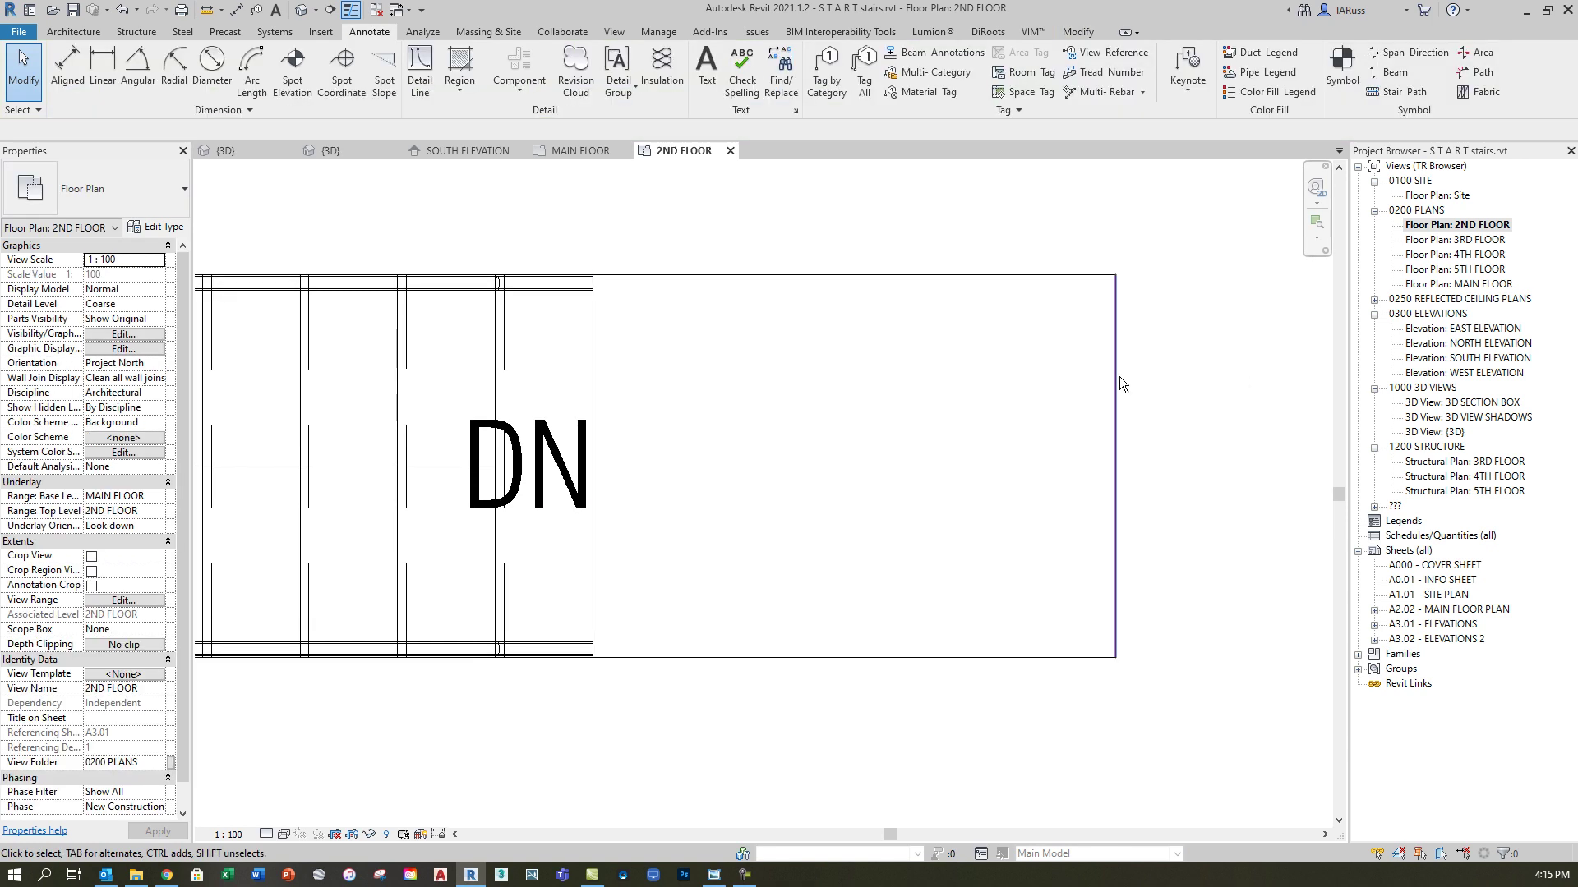
{"action": "left_click", "coordinate": [1117, 393]}
{"action": "left_click", "coordinate": [1221, 388]}
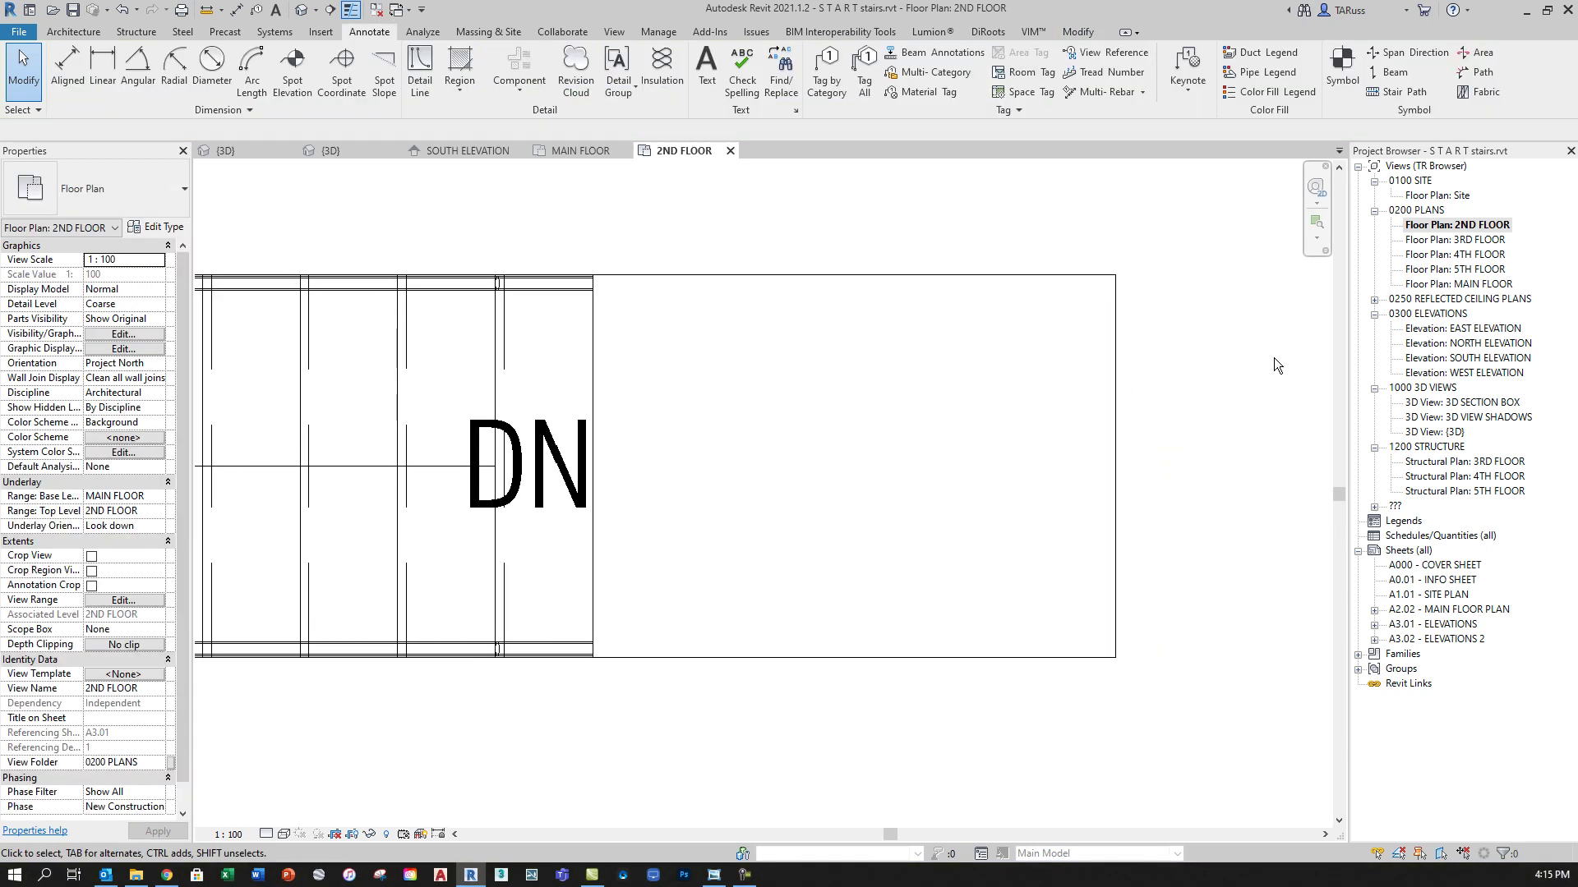
In the MAIN FLOOR plan, place a detail line offset 1500 mm outward from the stair's starting edge, beyond the slab
{"action": "double_click", "coordinate": [1467, 284]}
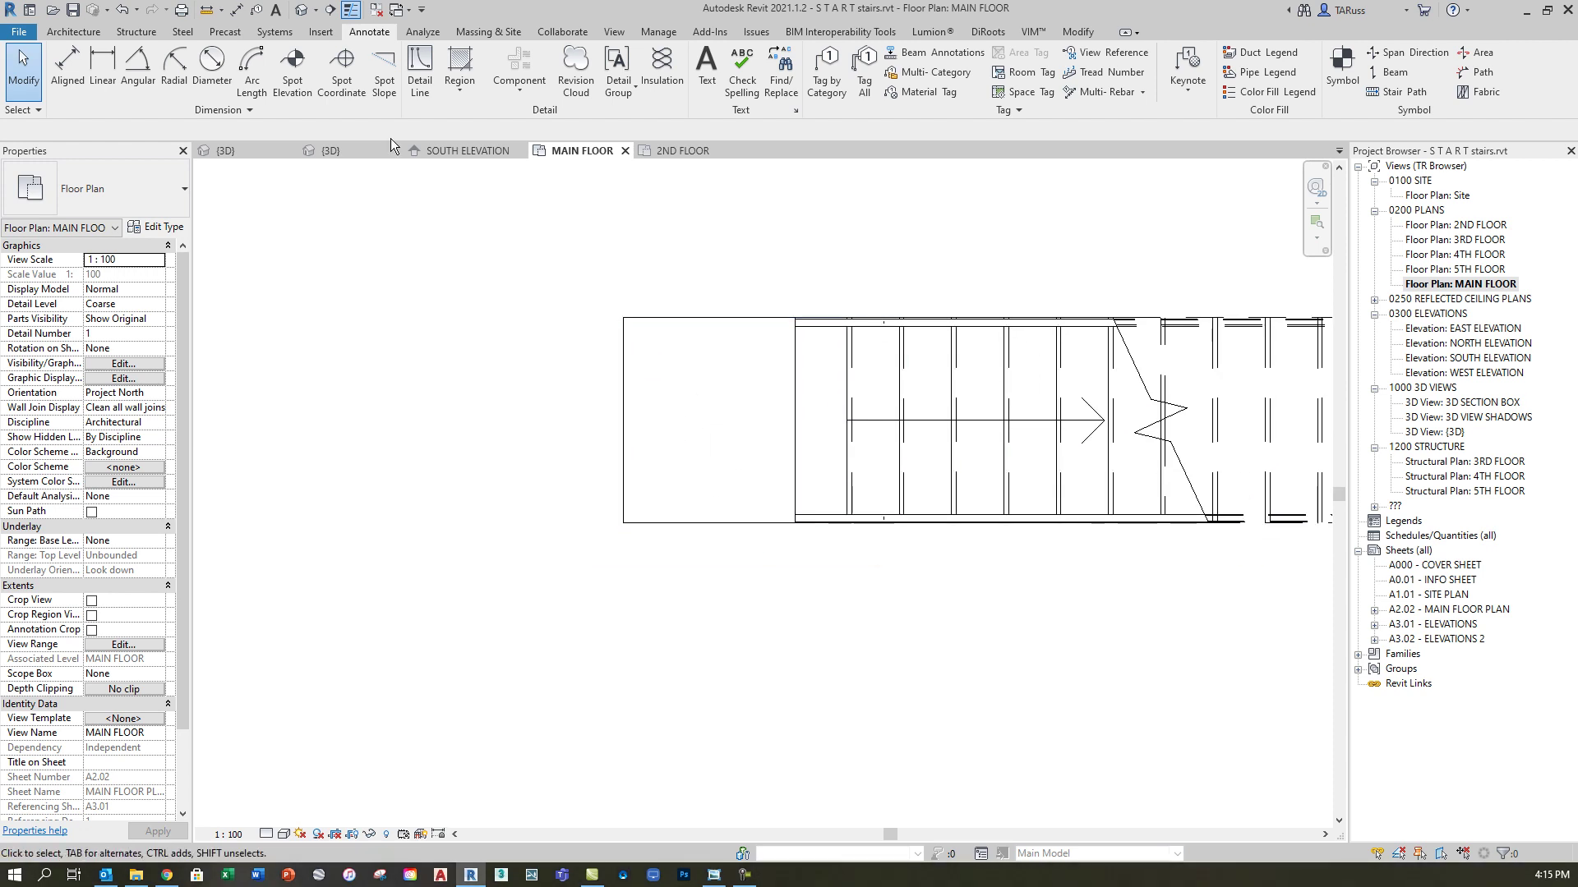
{"action": "left_click", "coordinate": [420, 70]}
{"action": "left_click", "coordinate": [691, 92]}
{"action": "left_click", "coordinate": [191, 130]}
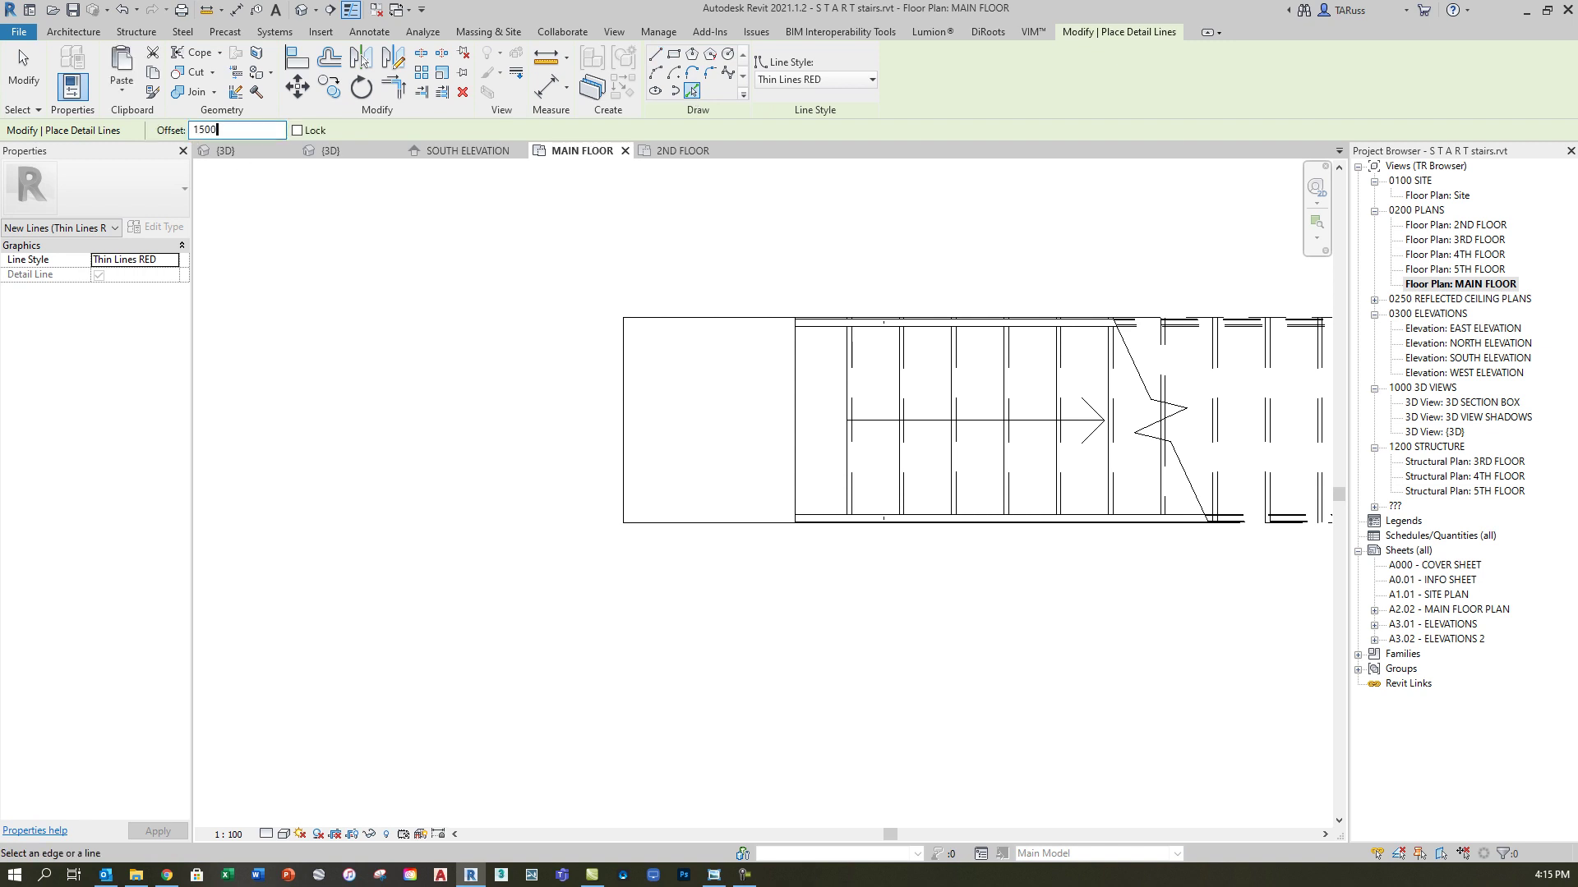
{"action": "scroll", "coordinate": [937, 396], "scroll_direction": "up", "scroll_amount": 5}
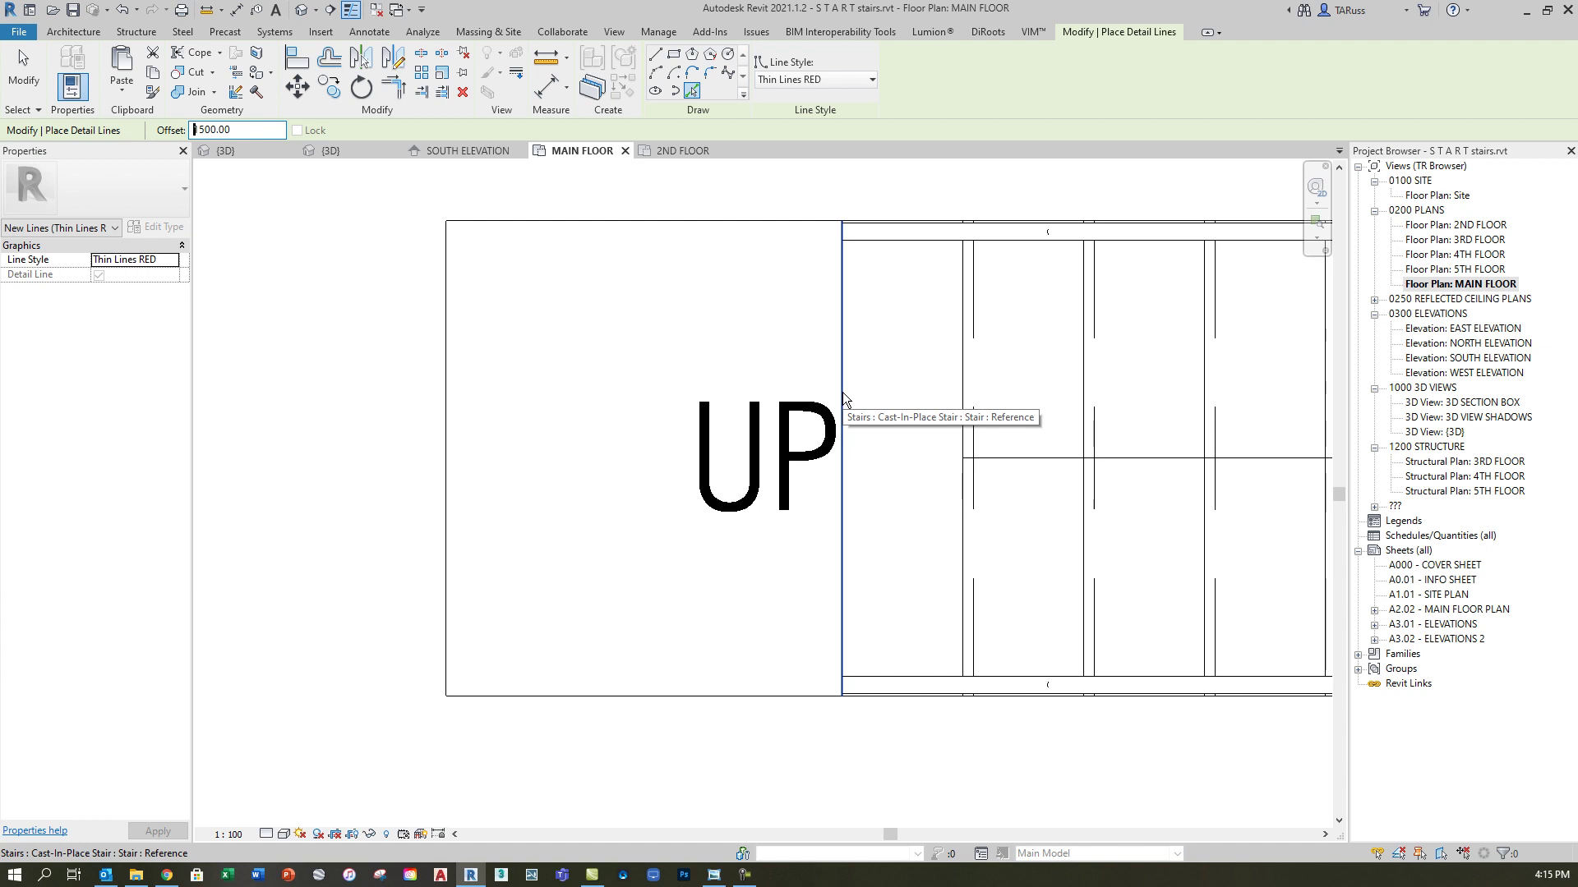
{"action": "middle_click_drag", "start_coordinate": [838, 397], "coordinate": [899, 421]}
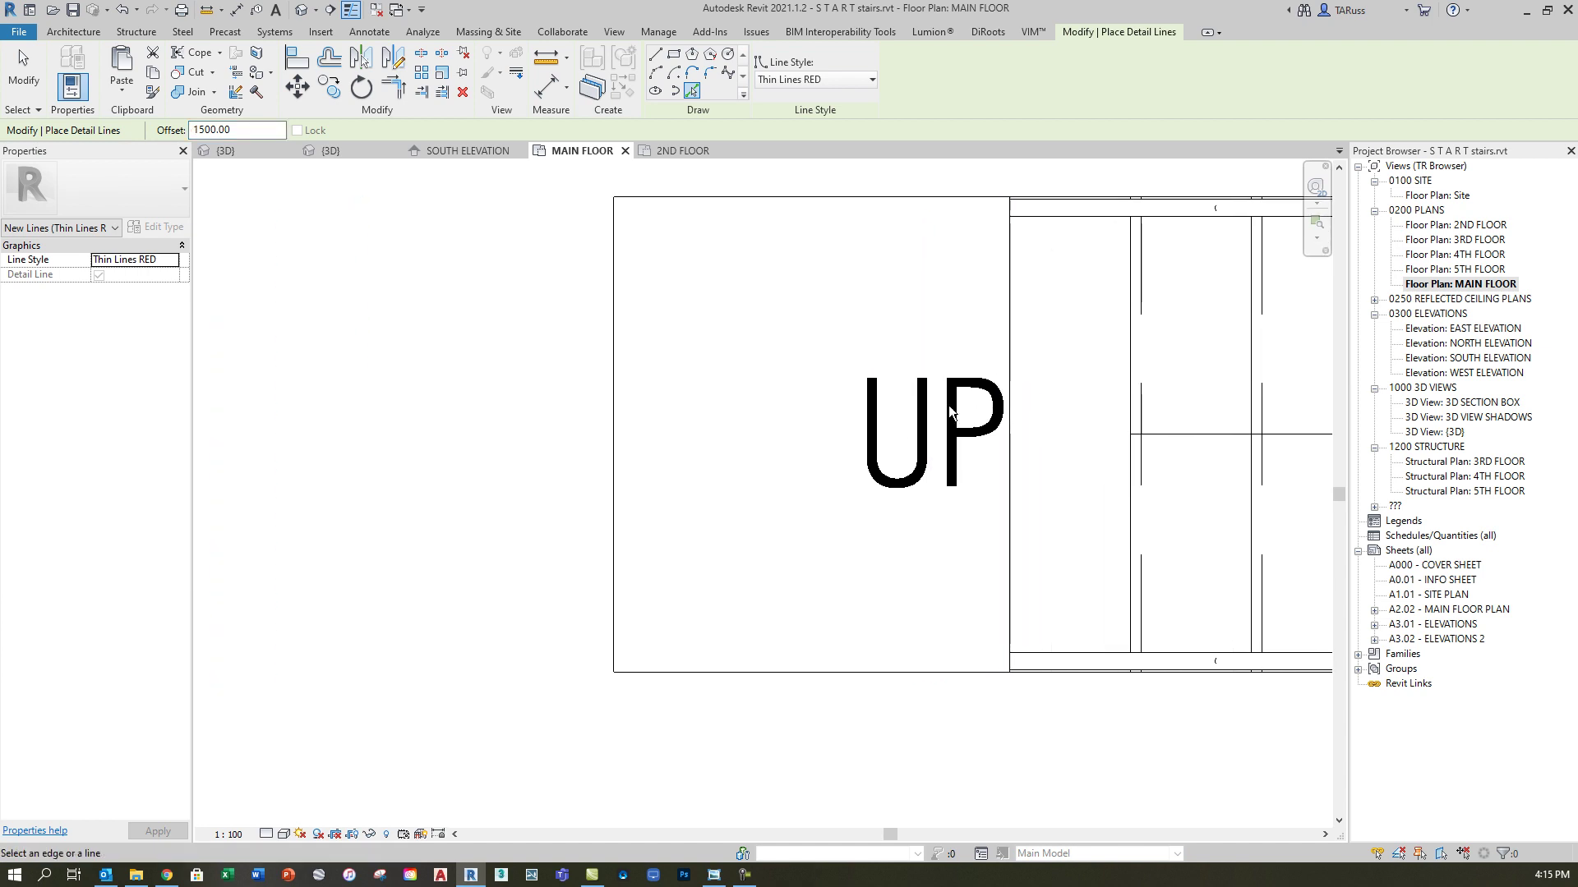
{"action": "left_click", "coordinate": [1007, 373]}
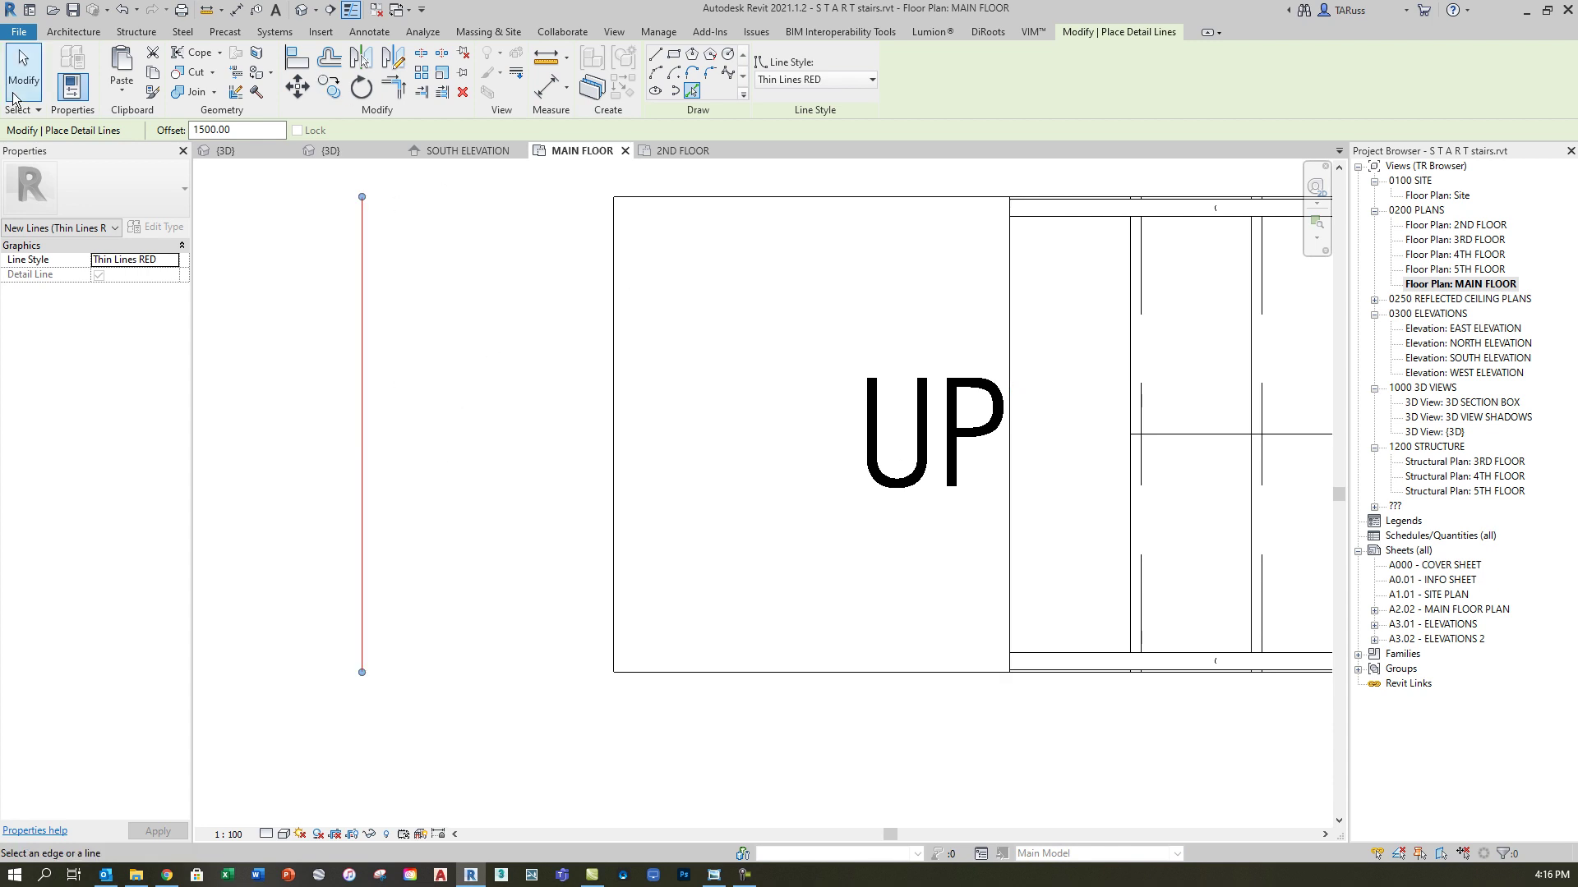
{"action": "left_click", "coordinate": [36, 105]}
Edit the MAIN FLOOR slab's boundary, align its outer edge to the detail line, and finish the sketch
{"action": "left_click", "coordinate": [724, 427]}
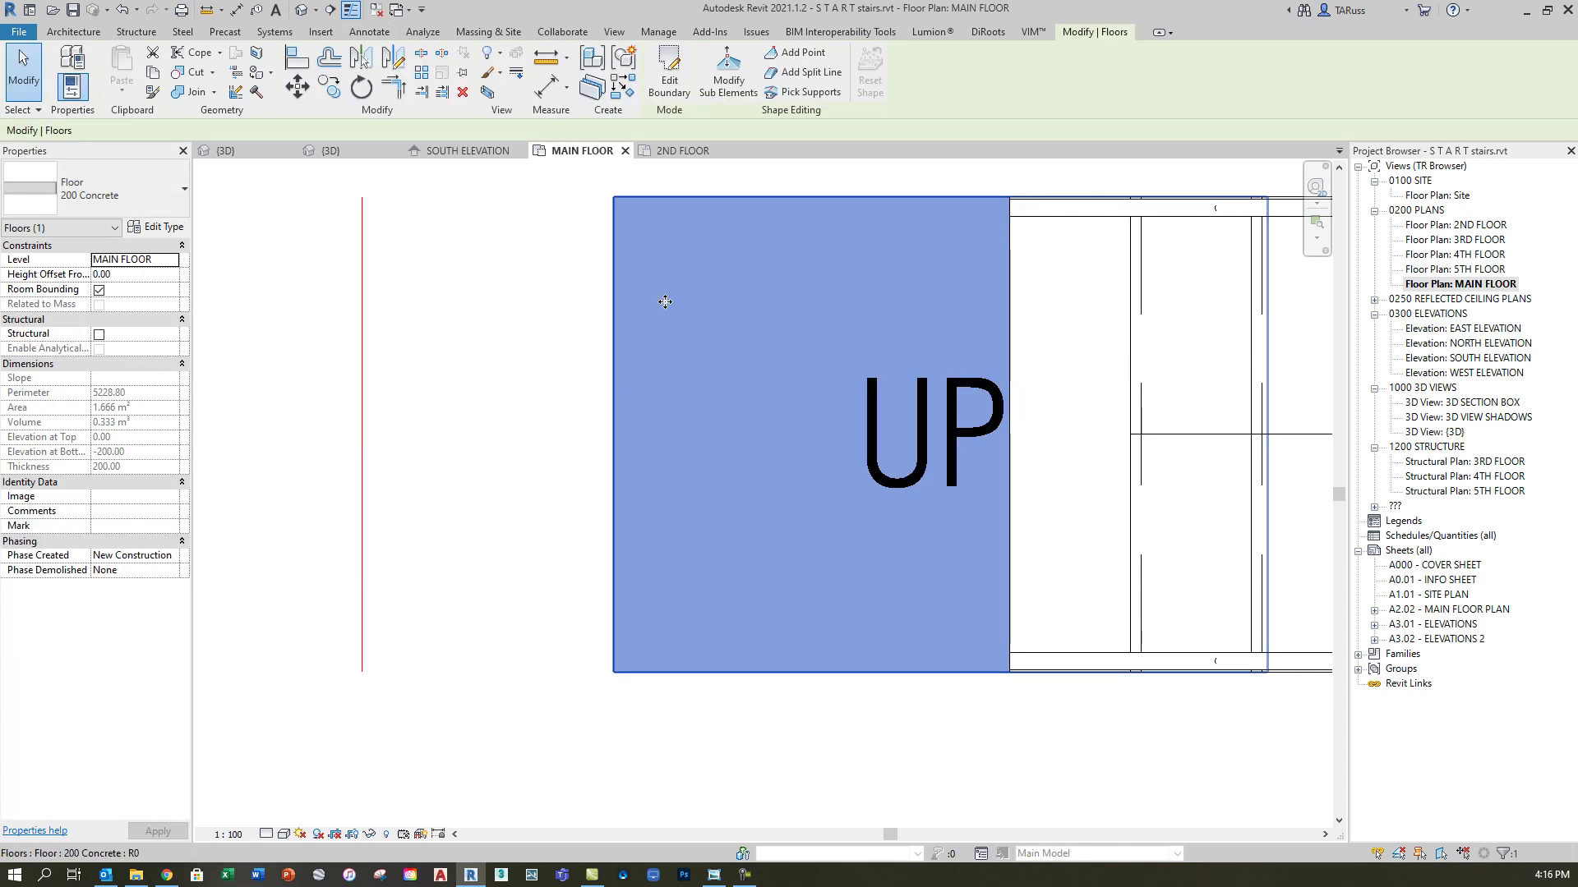
{"action": "left_click", "coordinate": [669, 74]}
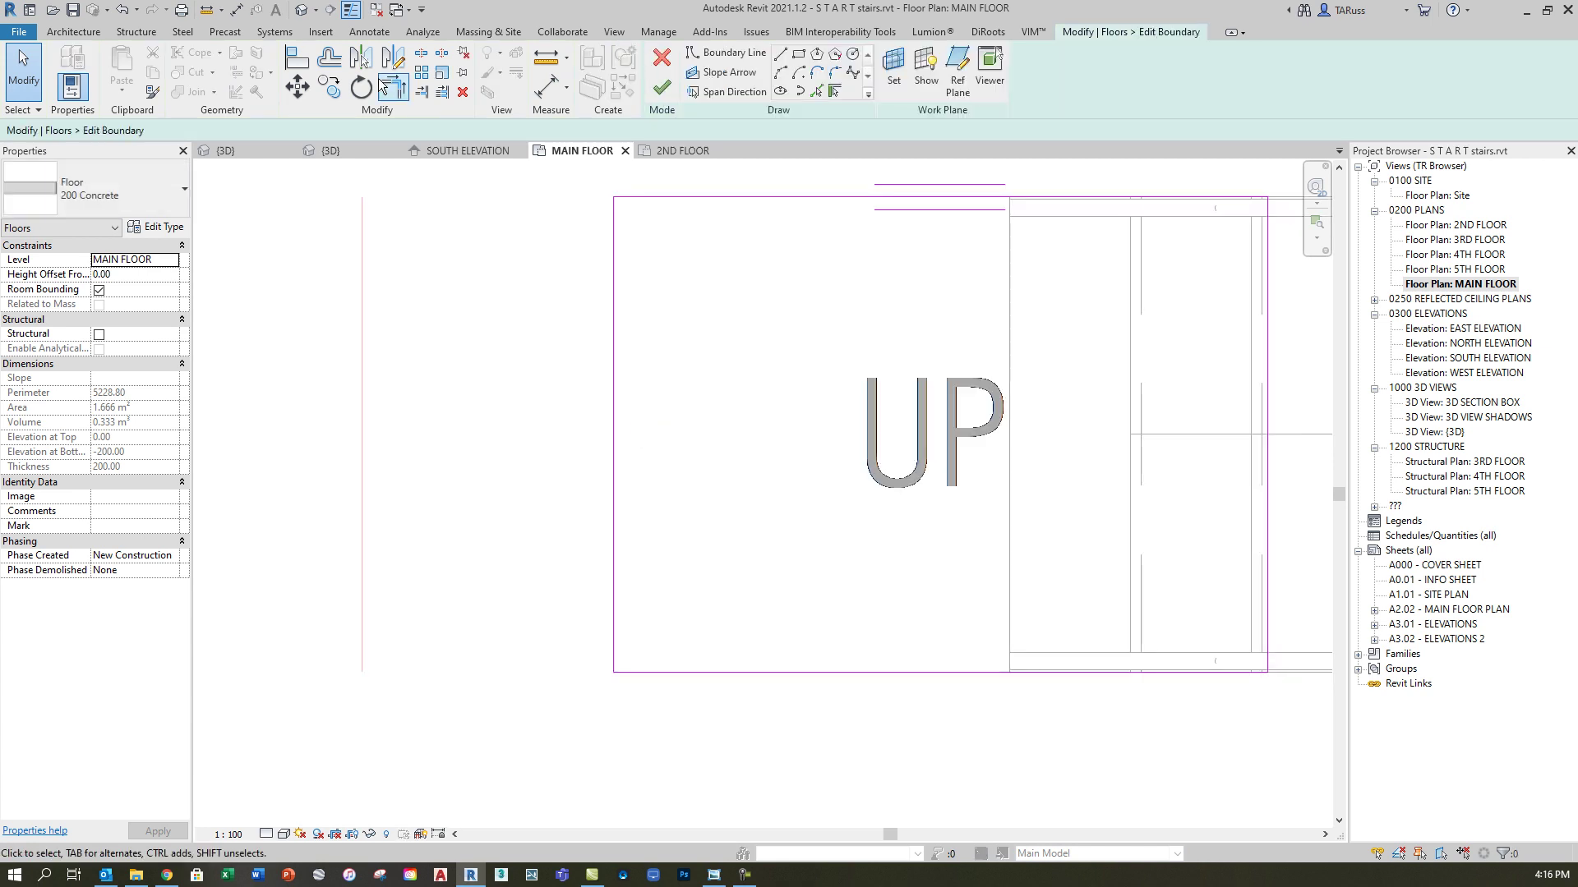
{"action": "left_click", "coordinate": [298, 59]}
{"action": "left_click", "coordinate": [362, 324]}
{"action": "left_click", "coordinate": [613, 362]}
{"action": "left_click", "coordinate": [661, 86]}
Delete the detail line lying on the MAIN FLOOR slab's outer edge
{"action": "scroll", "coordinate": [676, 412], "scroll_direction": "down", "scroll_amount": 2}
{"action": "left_click_drag", "start_coordinate": [443, 230], "coordinate": [626, 664]}
{"action": "key", "text": "Delete"}
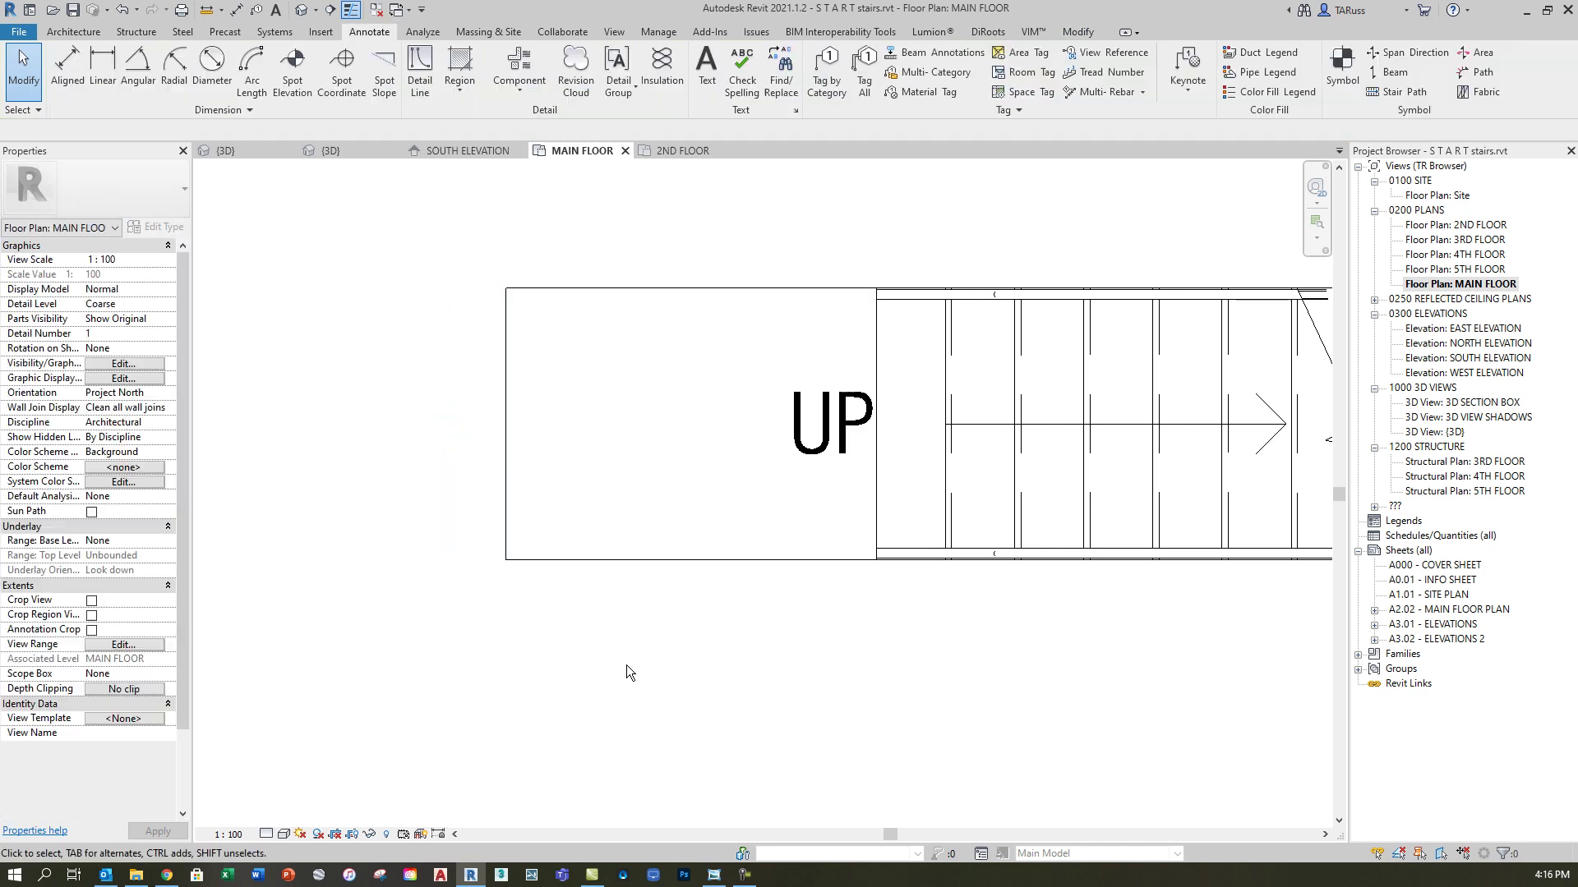
Examine in the SOUTH ELEVATION how the slabs meet the stair at its lower and upper ends
{"action": "left_click", "coordinate": [436, 155]}
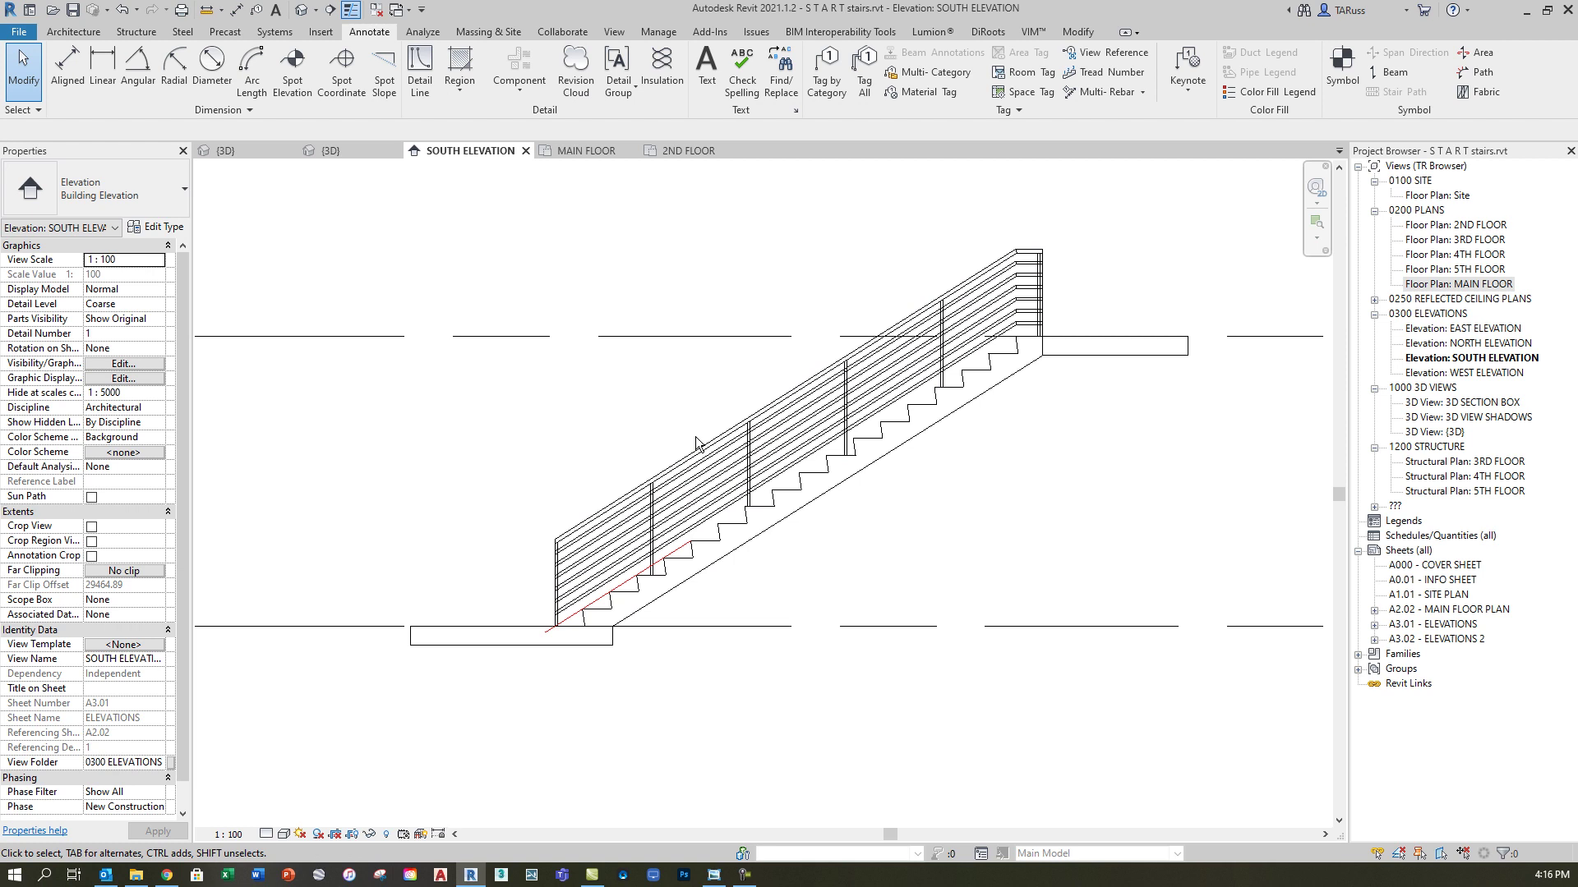
{"action": "scroll", "coordinate": [575, 651], "scroll_direction": "up", "scroll_amount": 5}
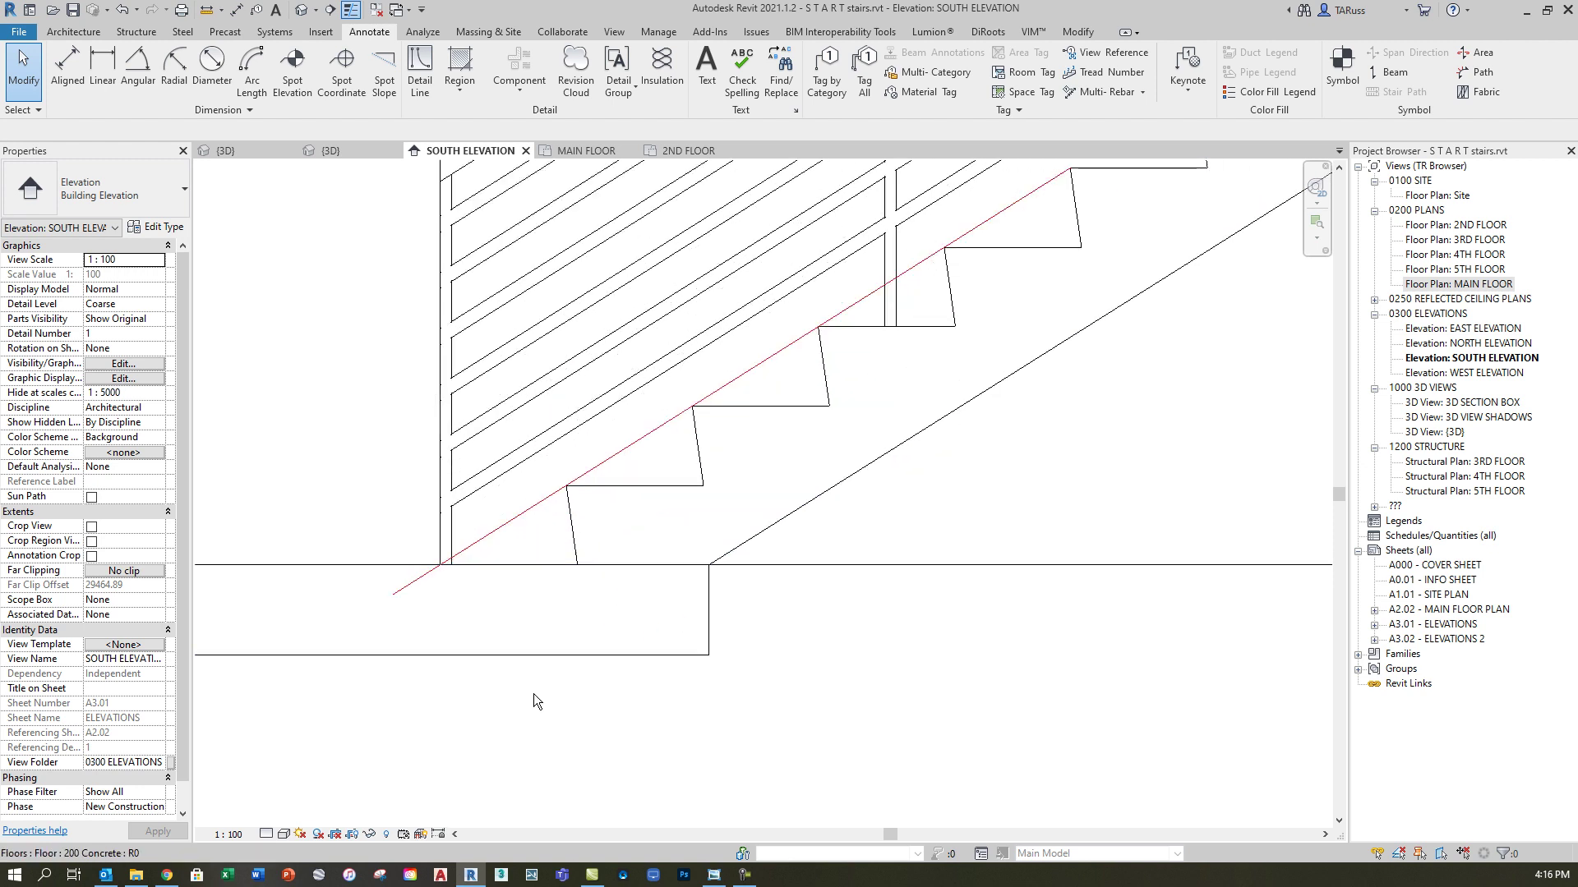
{"action": "scroll", "coordinate": [543, 661], "scroll_direction": "up", "scroll_amount": 2}
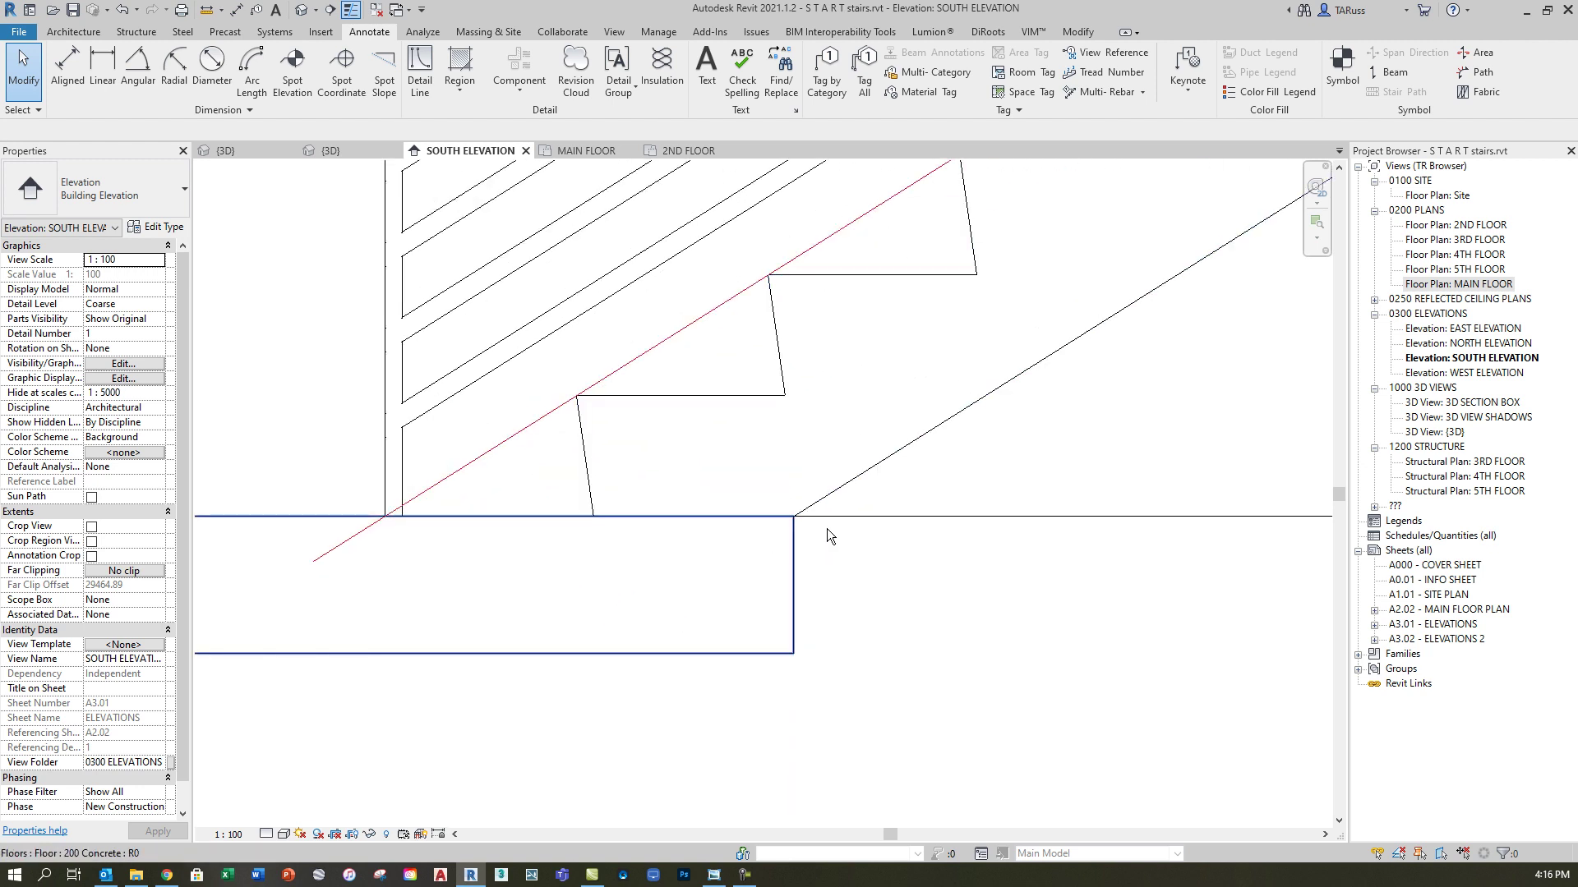
{"action": "scroll", "coordinate": [850, 486], "scroll_direction": "down", "scroll_amount": 2}
{"action": "scroll", "coordinate": [822, 487], "scroll_direction": "down", "scroll_amount": 3}
{"action": "scroll", "coordinate": [820, 488], "scroll_direction": "down", "scroll_amount": 2}
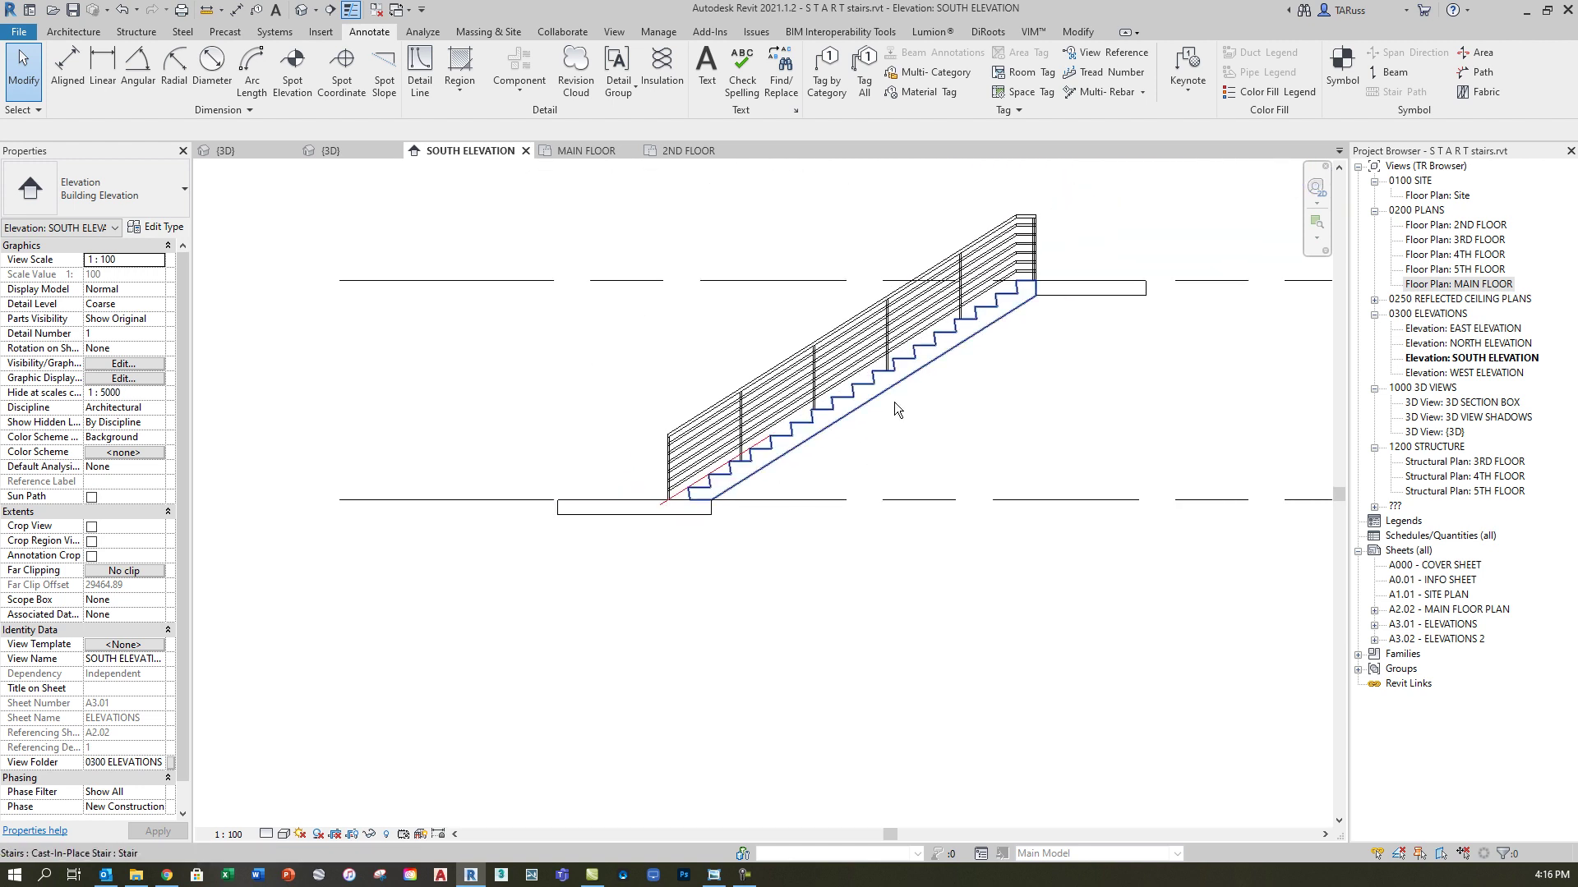
{"action": "scroll", "coordinate": [913, 425], "scroll_direction": "up", "scroll_amount": 2}
{"action": "scroll", "coordinate": [924, 415], "scroll_direction": "down", "scroll_amount": 2}
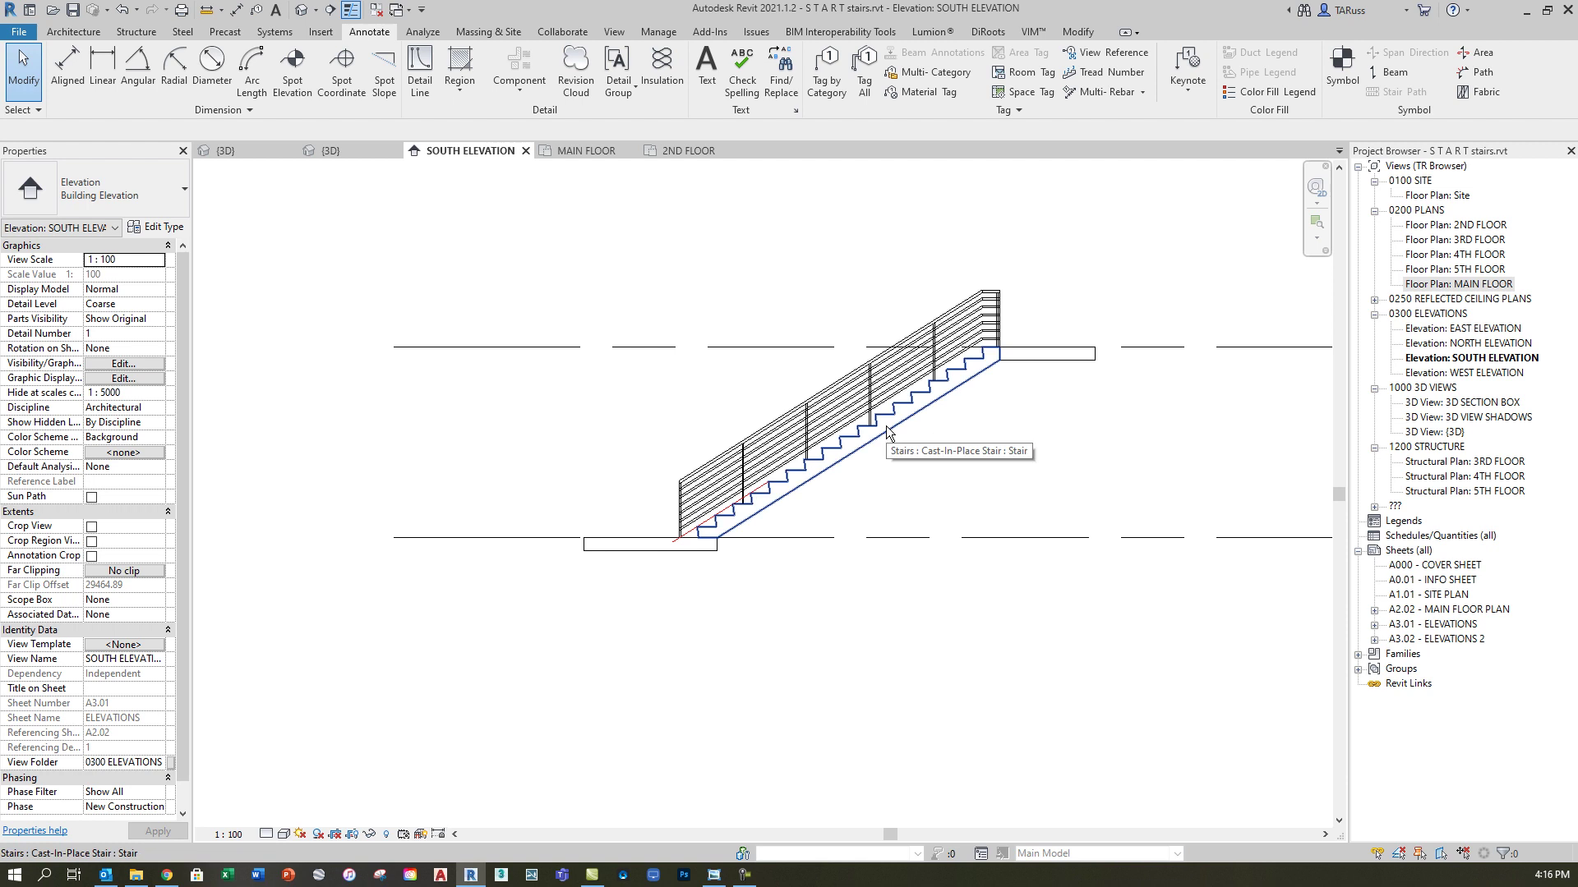
{"action": "middle_click_drag", "start_coordinate": [802, 251], "coordinate": [834, 356]}
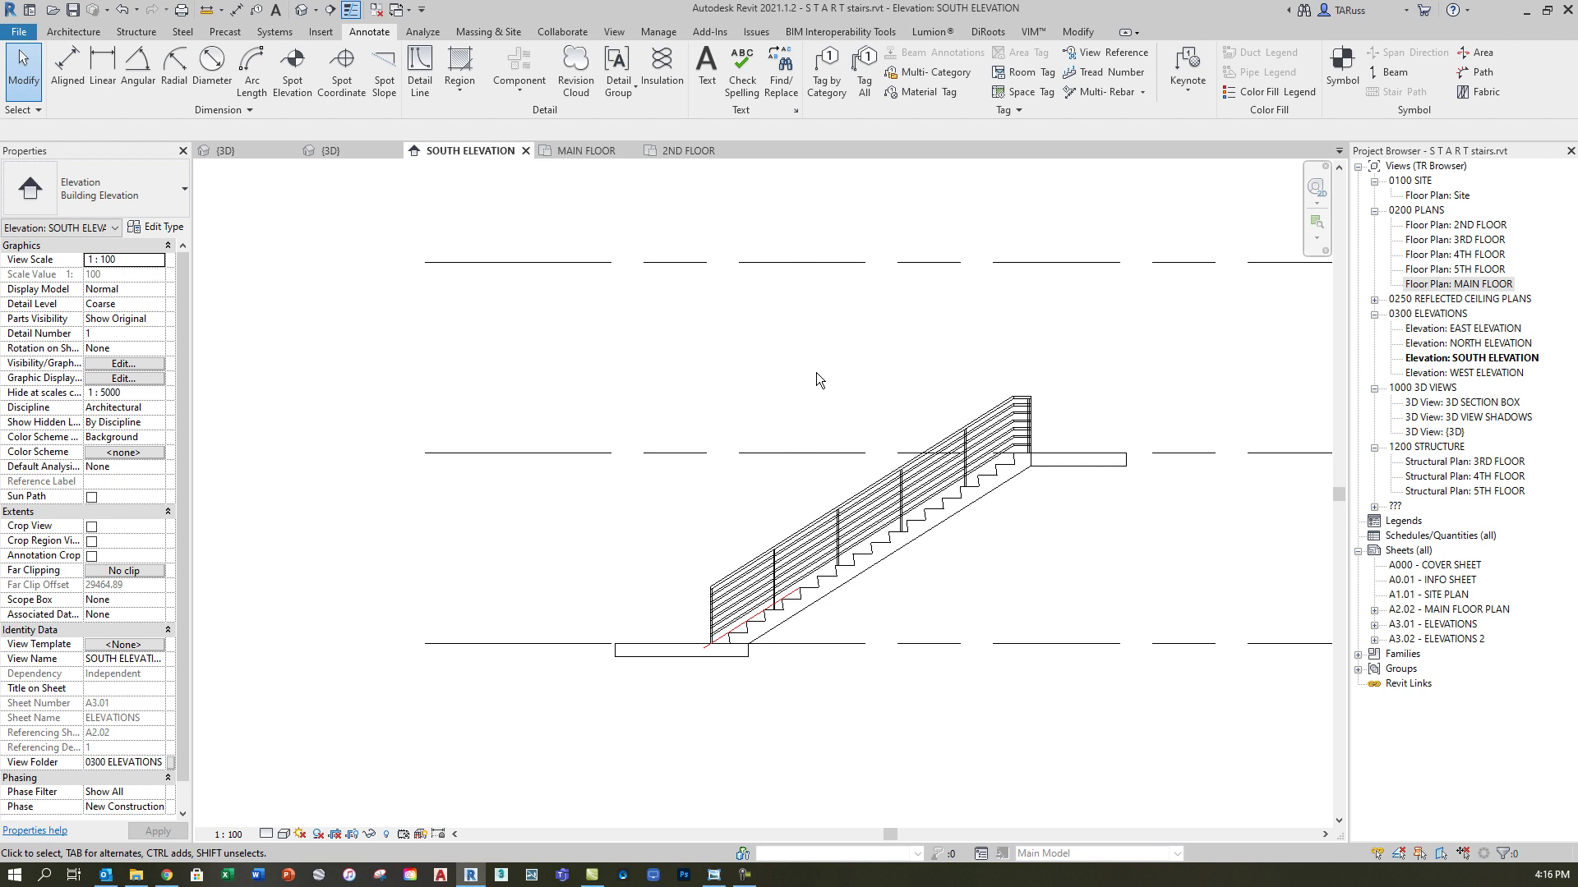
{"action": "scroll", "coordinate": [740, 645], "scroll_direction": "up", "scroll_amount": 1}
{"action": "scroll", "coordinate": [739, 645], "scroll_direction": "up", "scroll_amount": 4}
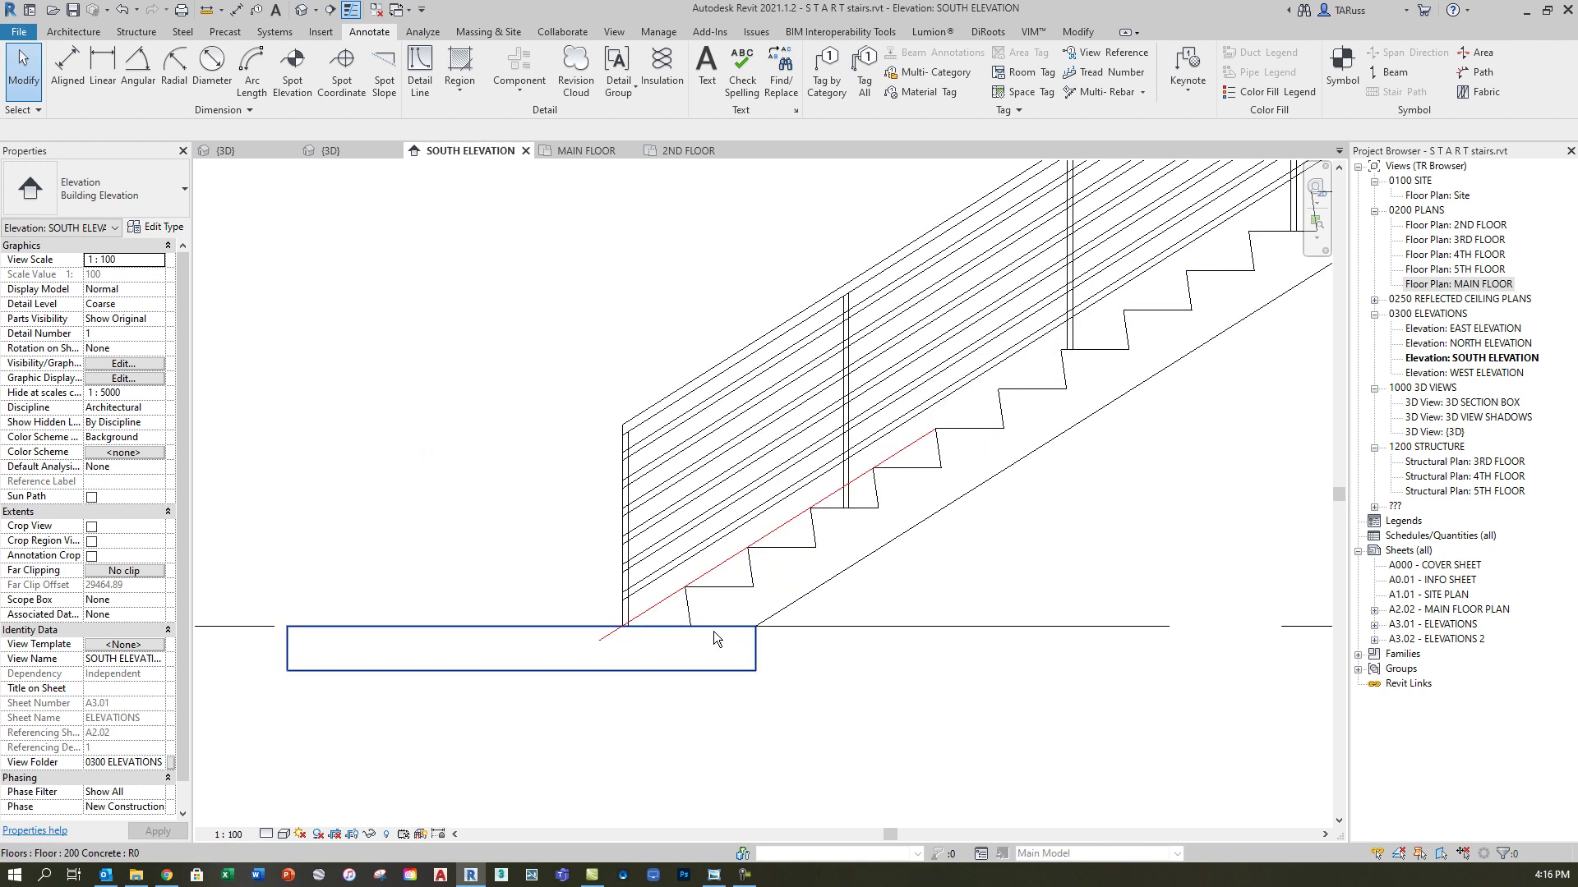
{"action": "scroll", "coordinate": [721, 645], "scroll_direction": "down", "scroll_amount": 5}
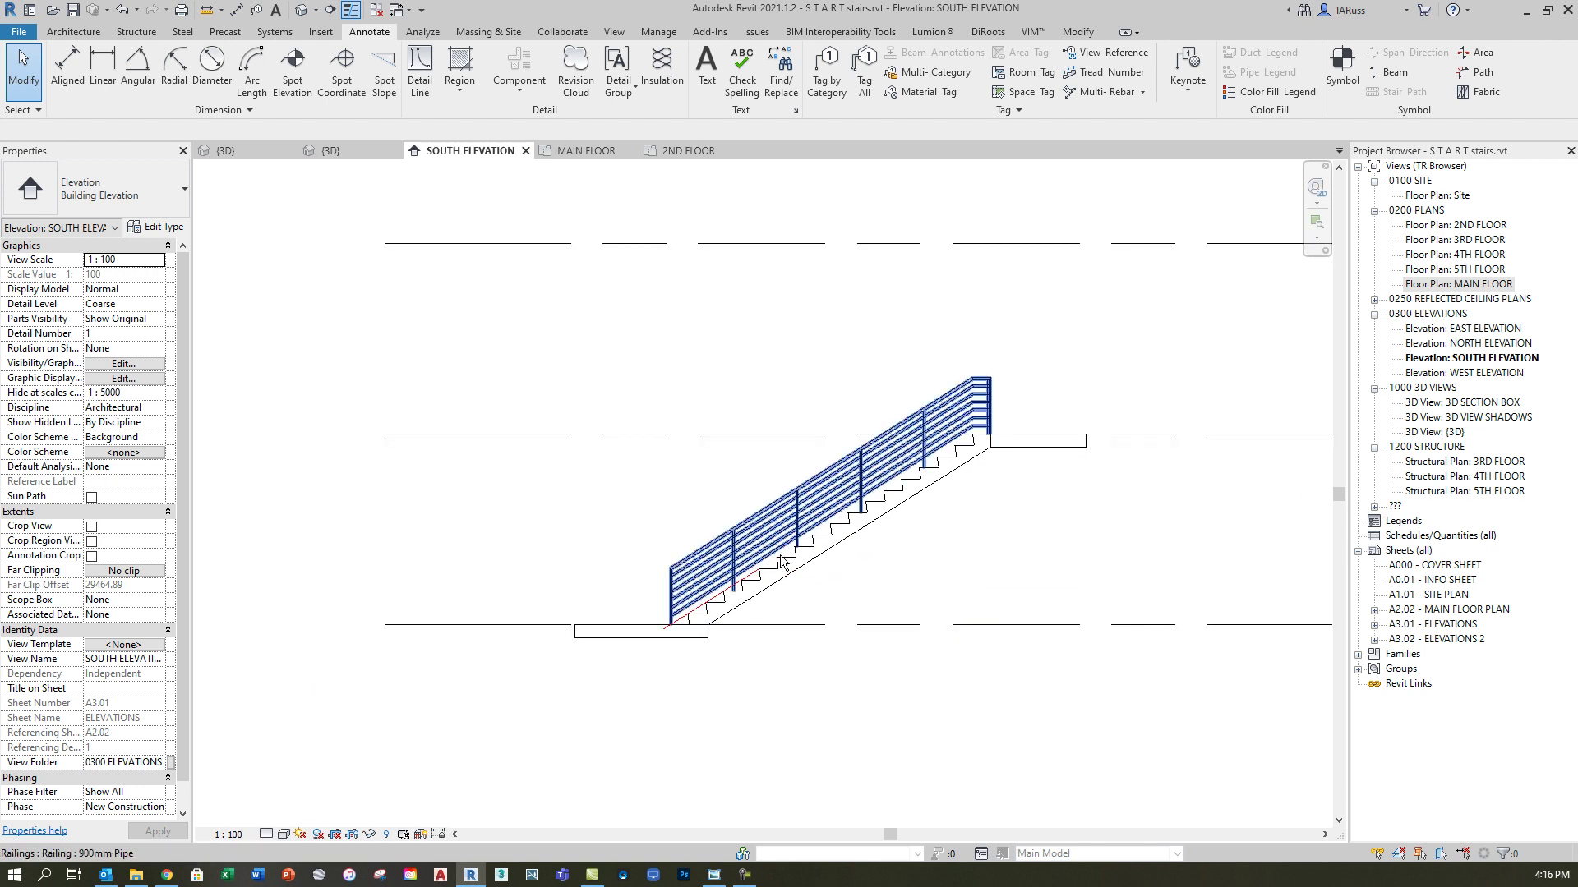
In the MAIN FLOOR plan, copy the cast-in-place stair 1300 mm to the north, parallel to the original
{"action": "double_click", "coordinate": [1468, 284]}
{"action": "scroll", "coordinate": [730, 440], "scroll_direction": "down", "scroll_amount": 4}
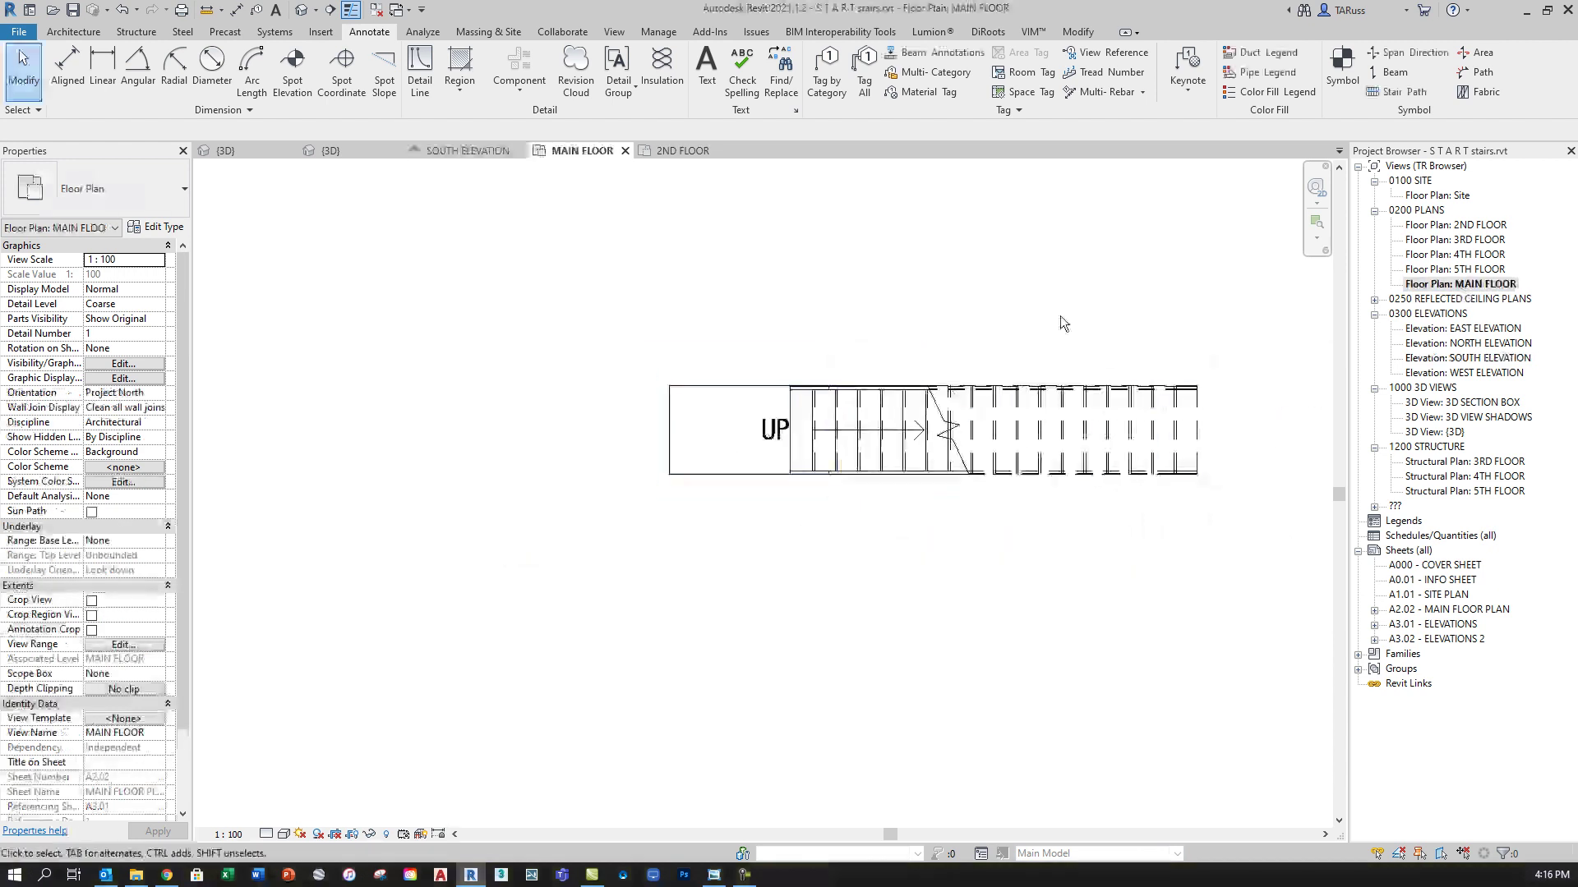
{"action": "scroll", "coordinate": [904, 635], "scroll_direction": "up", "scroll_amount": 2}
{"action": "left_click", "coordinate": [888, 489]}
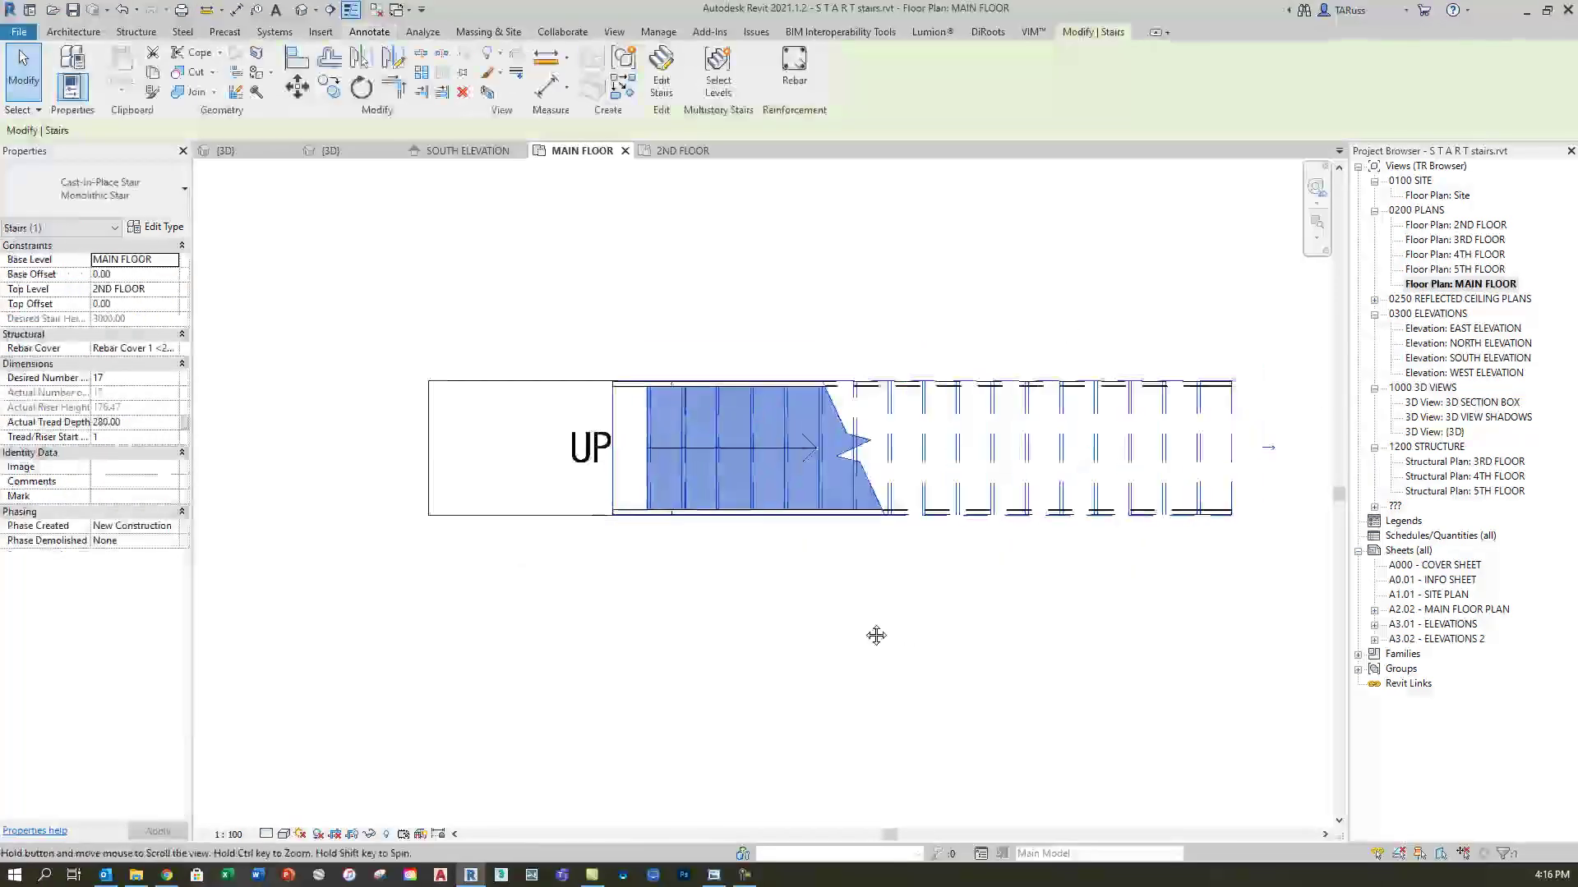
{"action": "middle_click_drag", "start_coordinate": [931, 575], "coordinate": [848, 688]}
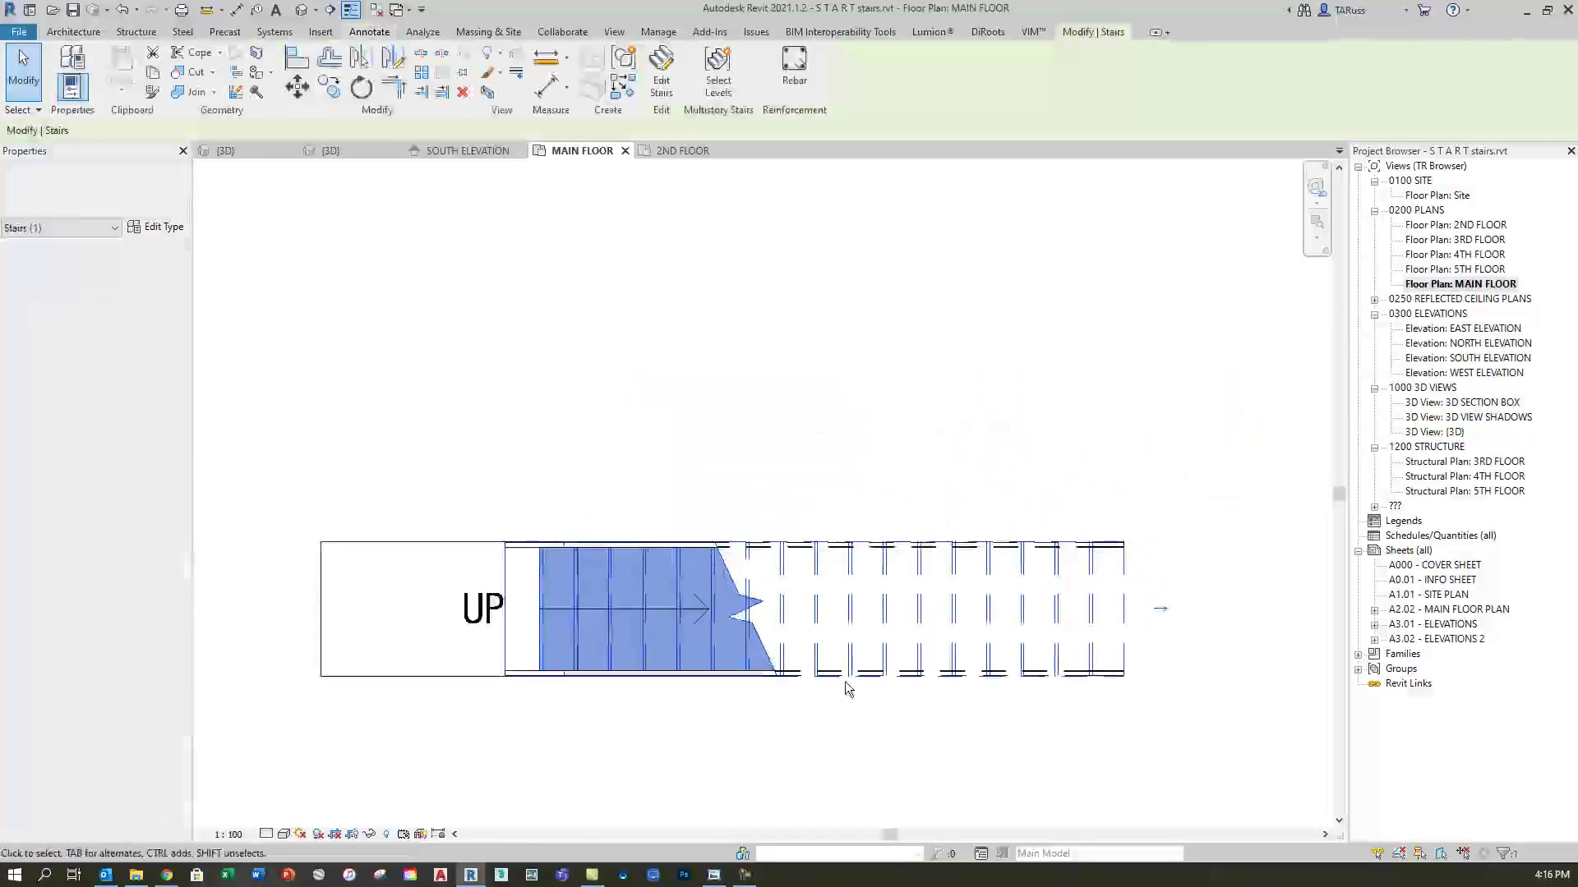
{"action": "left_click", "coordinate": [329, 87]}
{"action": "left_click", "coordinate": [1196, 595]}
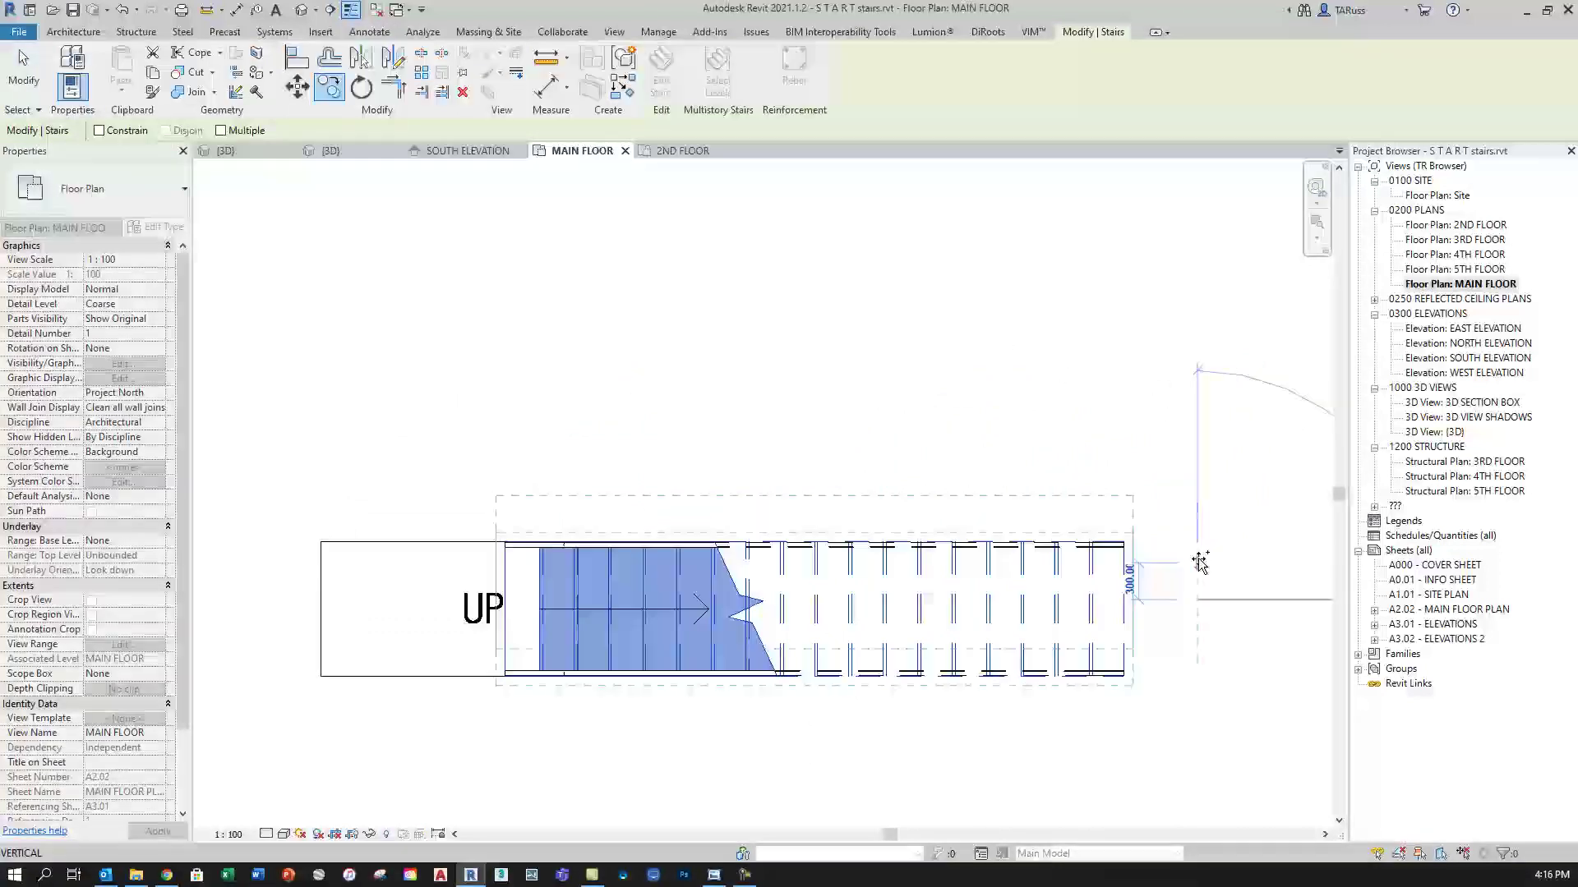
{"action": "type", "text": "1300"}
{"action": "key", "text": "Return"}
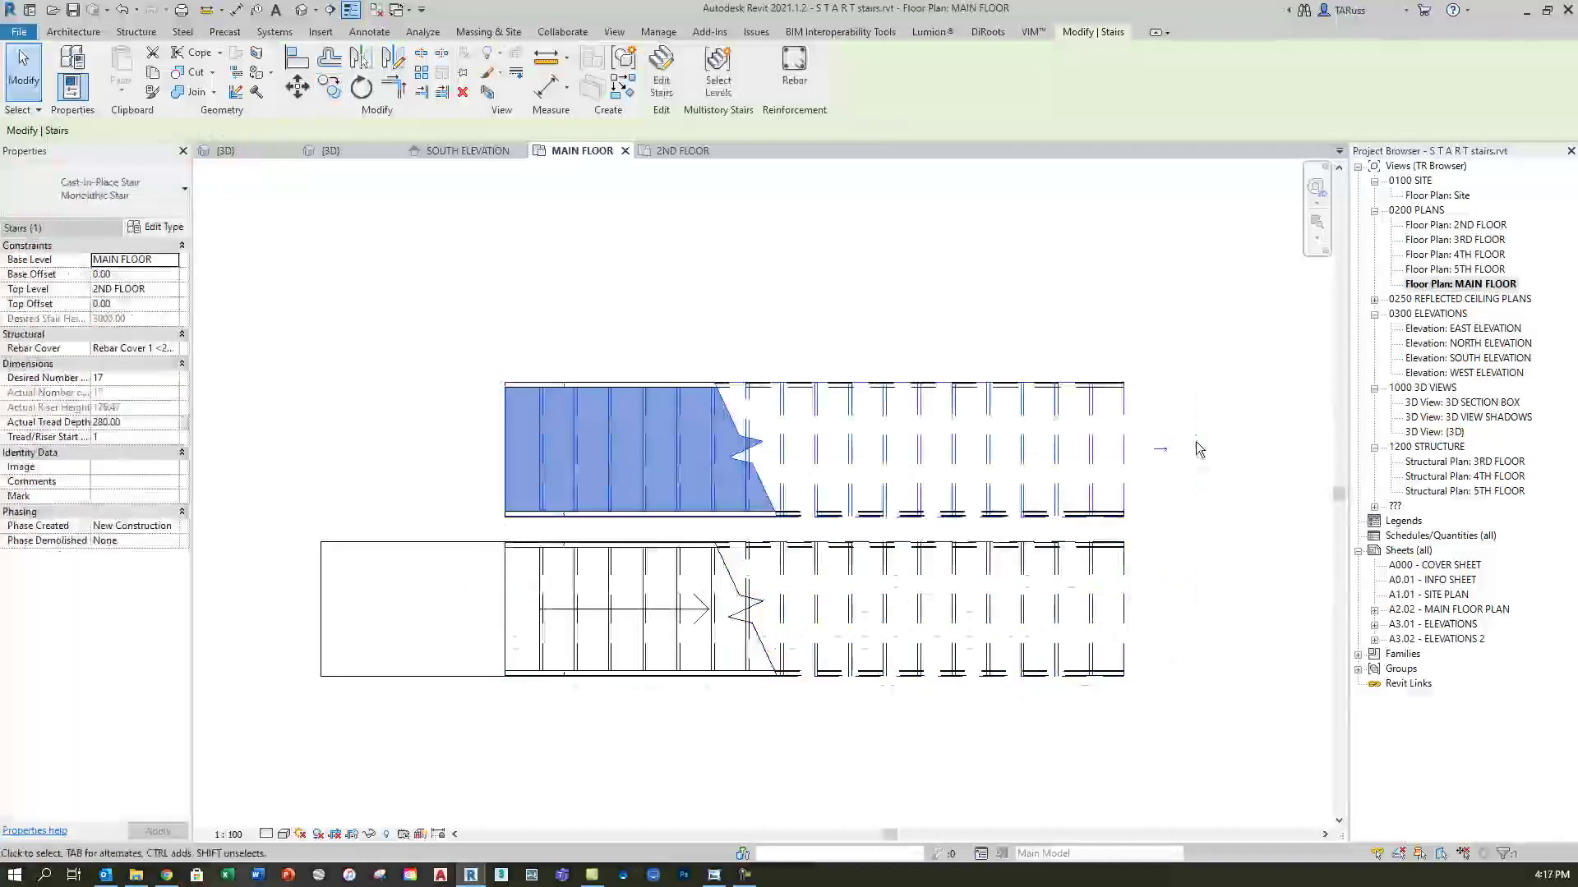
{"action": "left_click", "coordinate": [23, 73]}
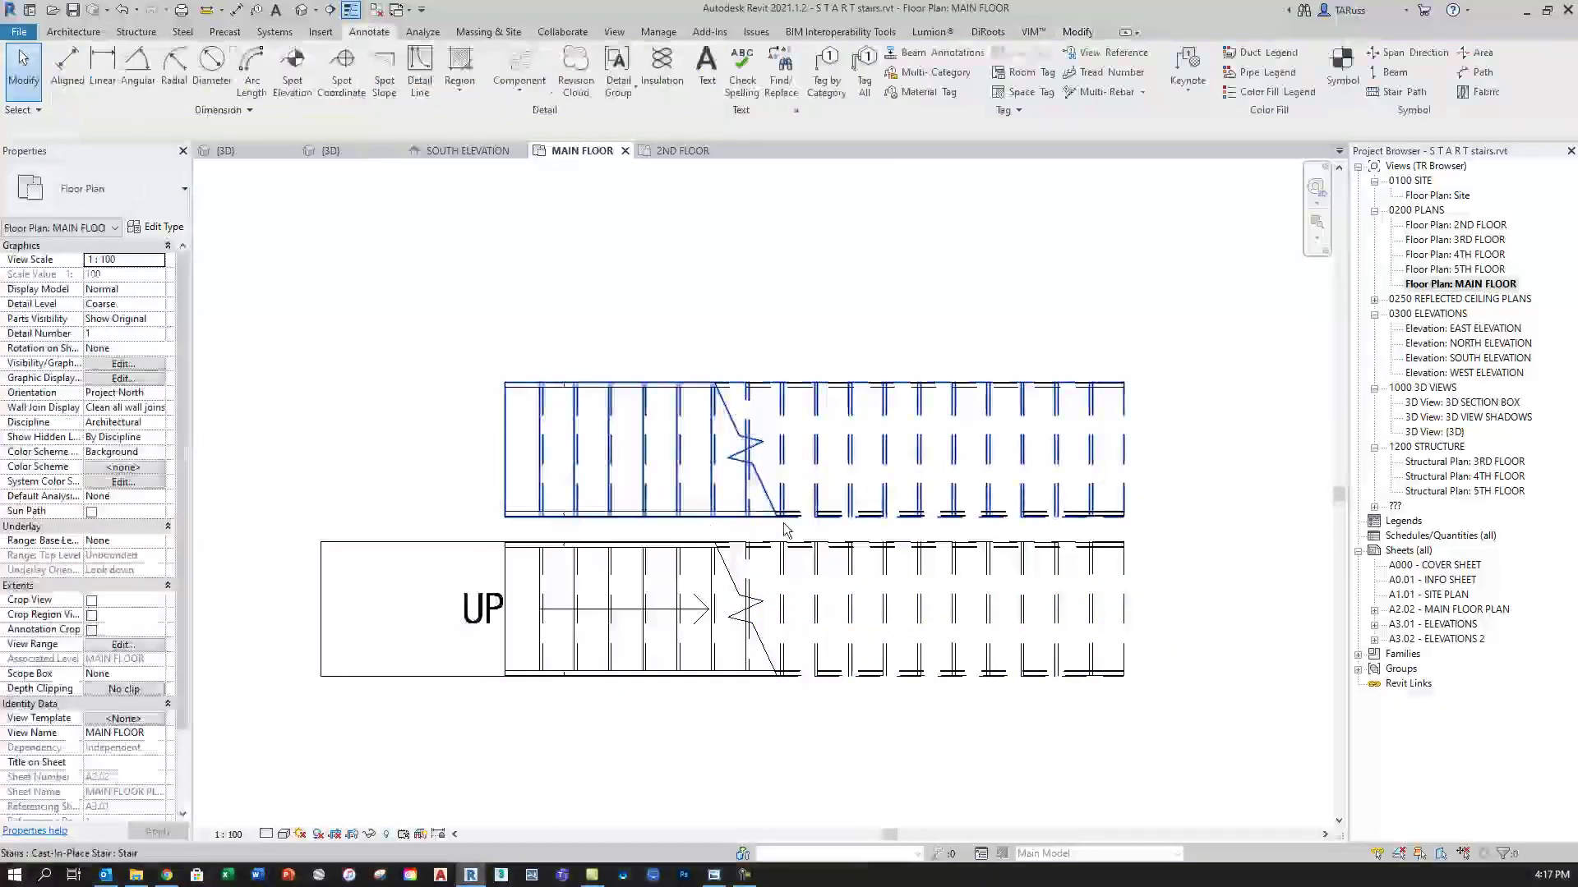
Edit the copied north stair and flip its run so that it climbs in the opposite direction
{"action": "scroll", "coordinate": [846, 479], "scroll_direction": "up", "scroll_amount": 2}
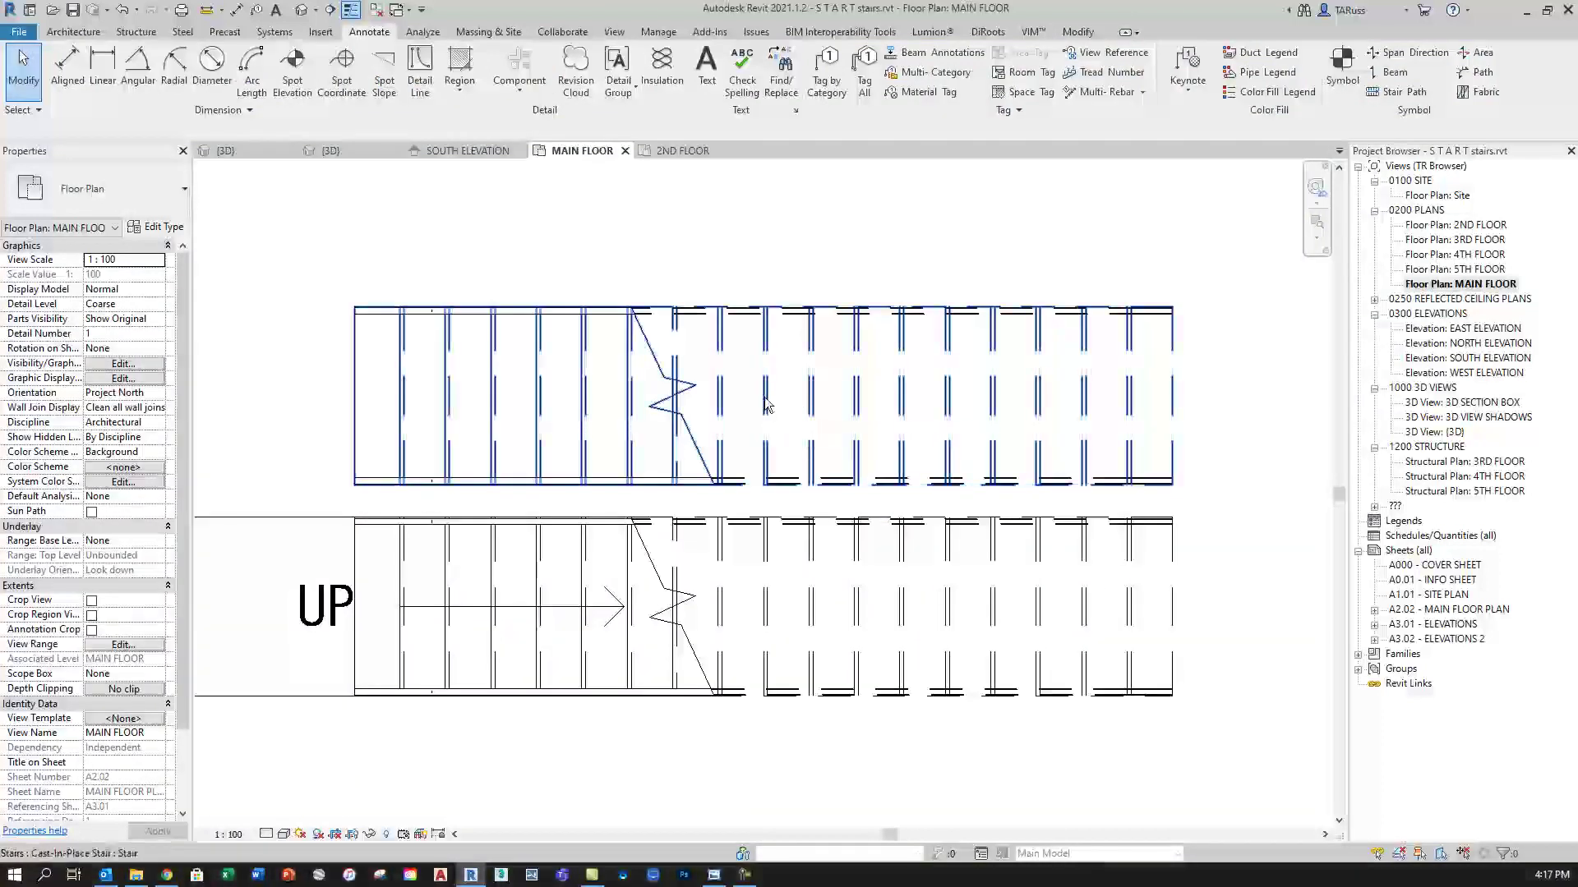
{"action": "left_click", "coordinate": [765, 405]}
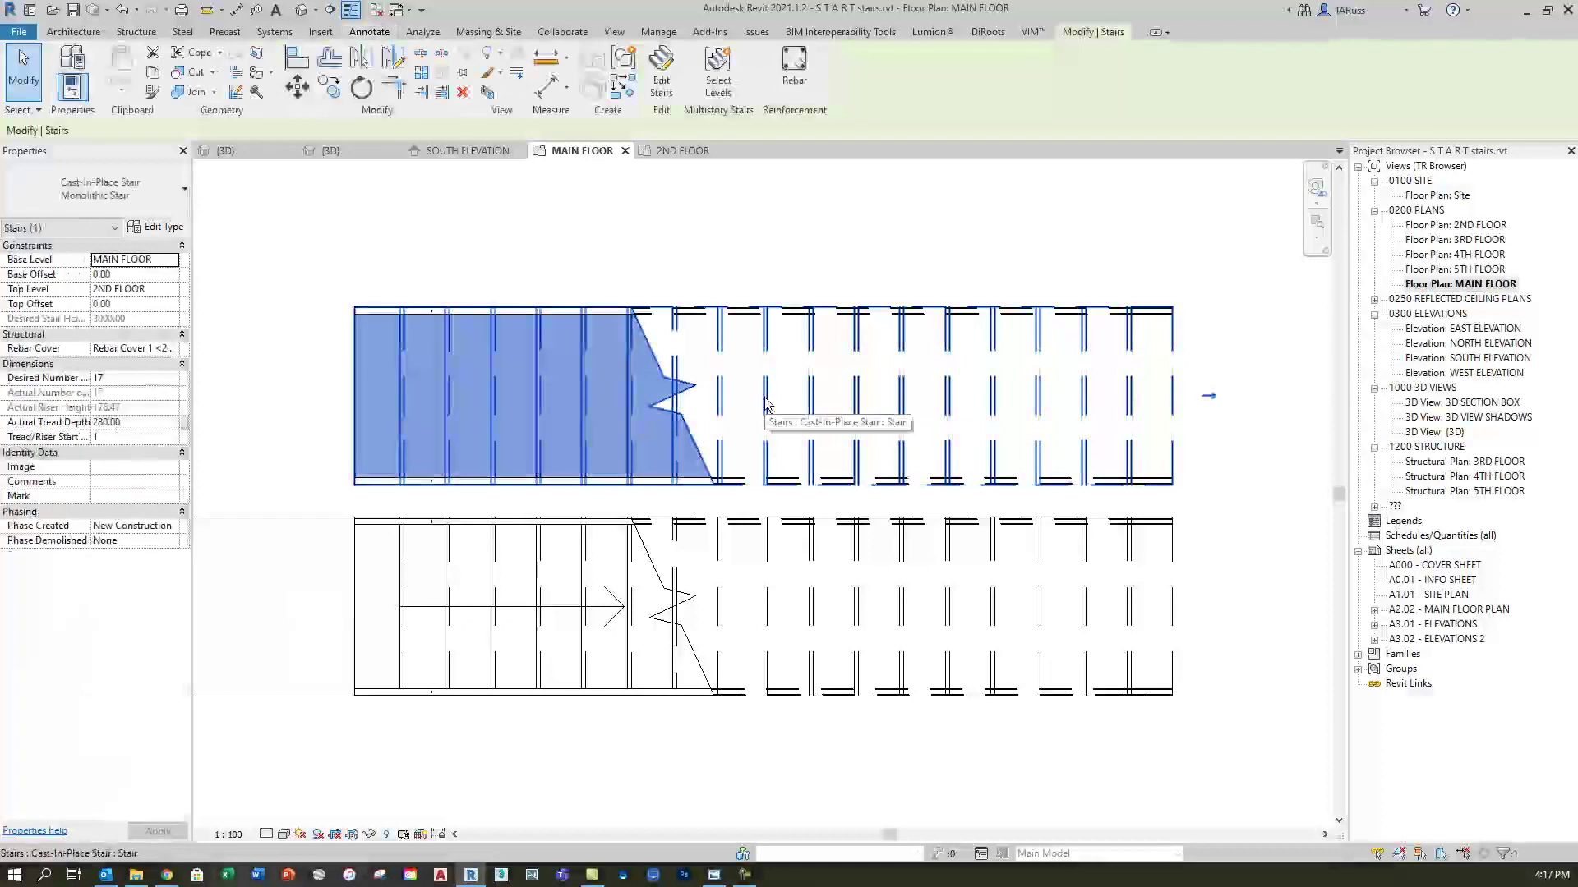
{"action": "left_click", "coordinate": [663, 80]}
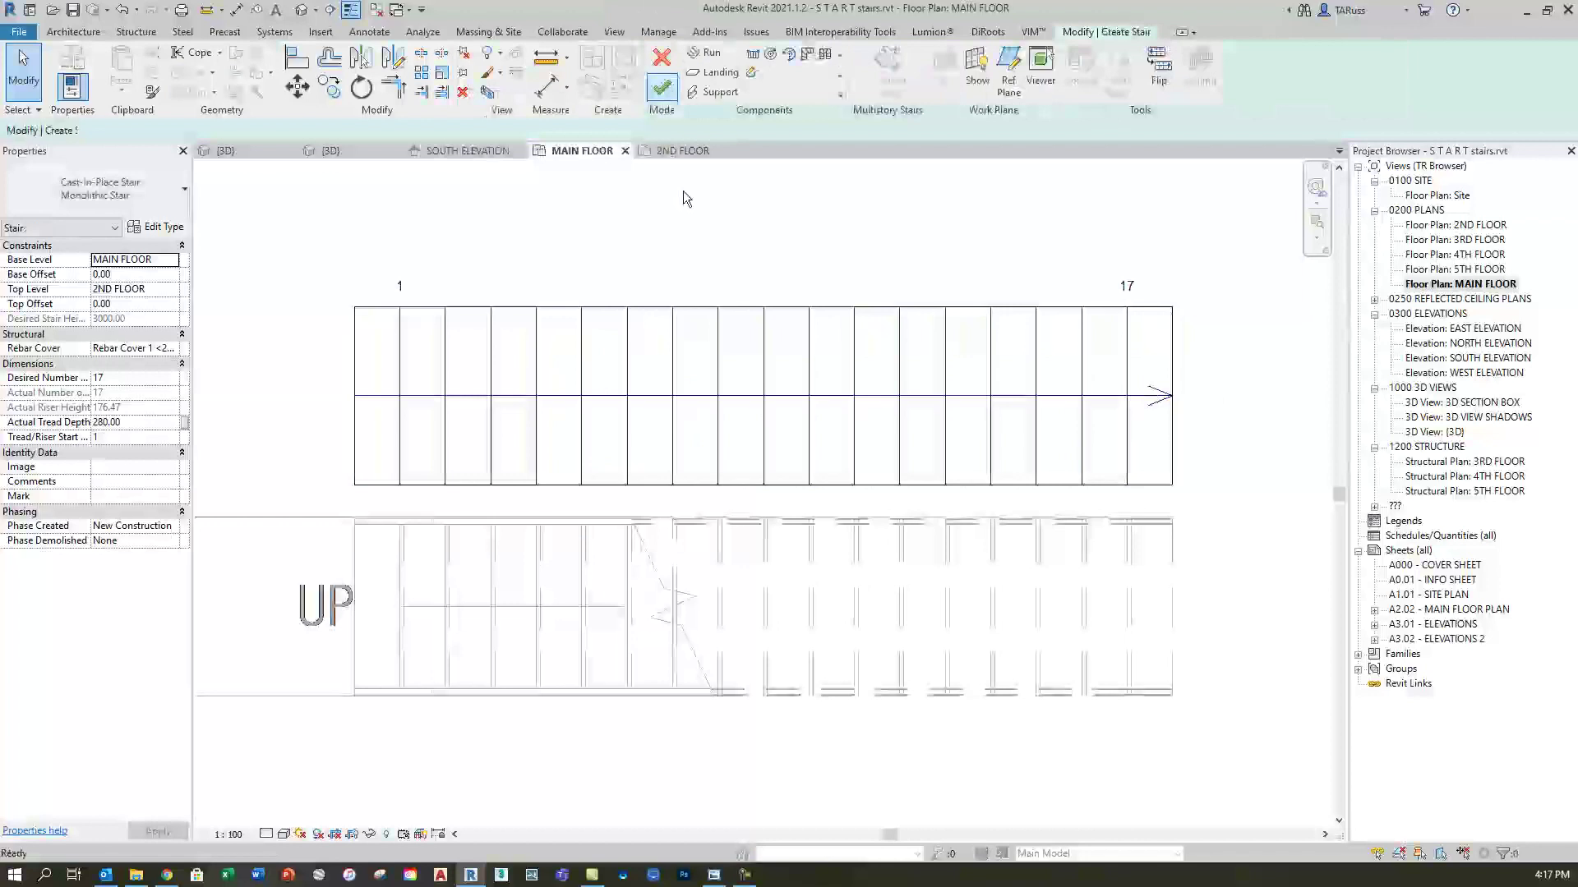
{"action": "left_click", "coordinate": [900, 372]}
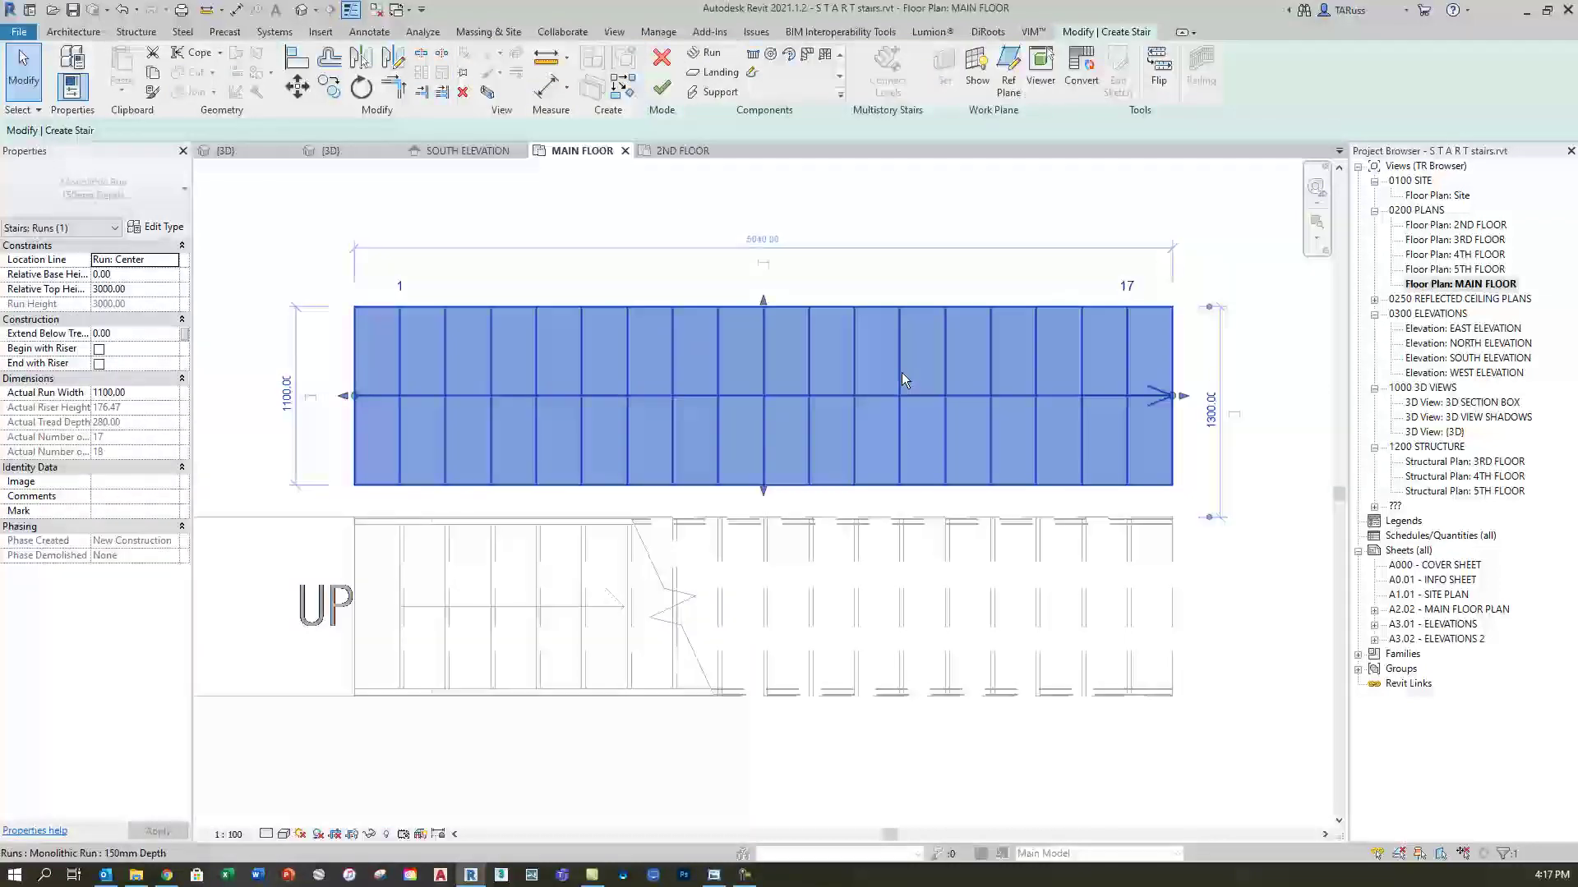
{"action": "left_click", "coordinate": [1166, 74]}
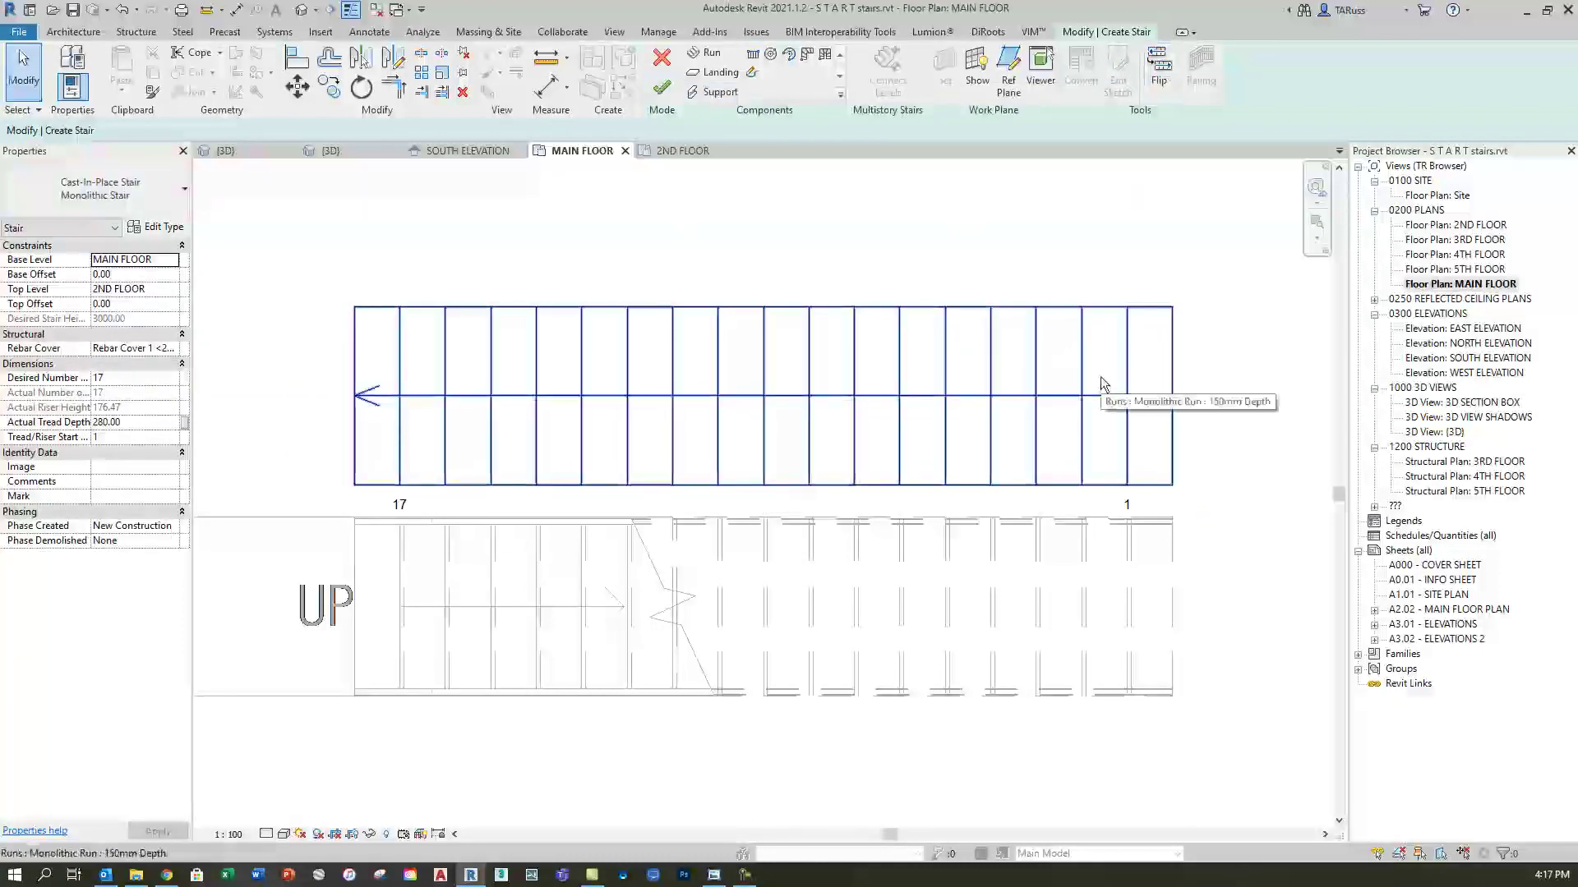
Set the copied stair's base level to 2ND FLOOR and top level to 3RD FLOOR, finish editing, and check it in the SOUTH ELEVATION
{"action": "left_click", "coordinate": [174, 261]}
{"action": "left_click", "coordinate": [169, 296]}
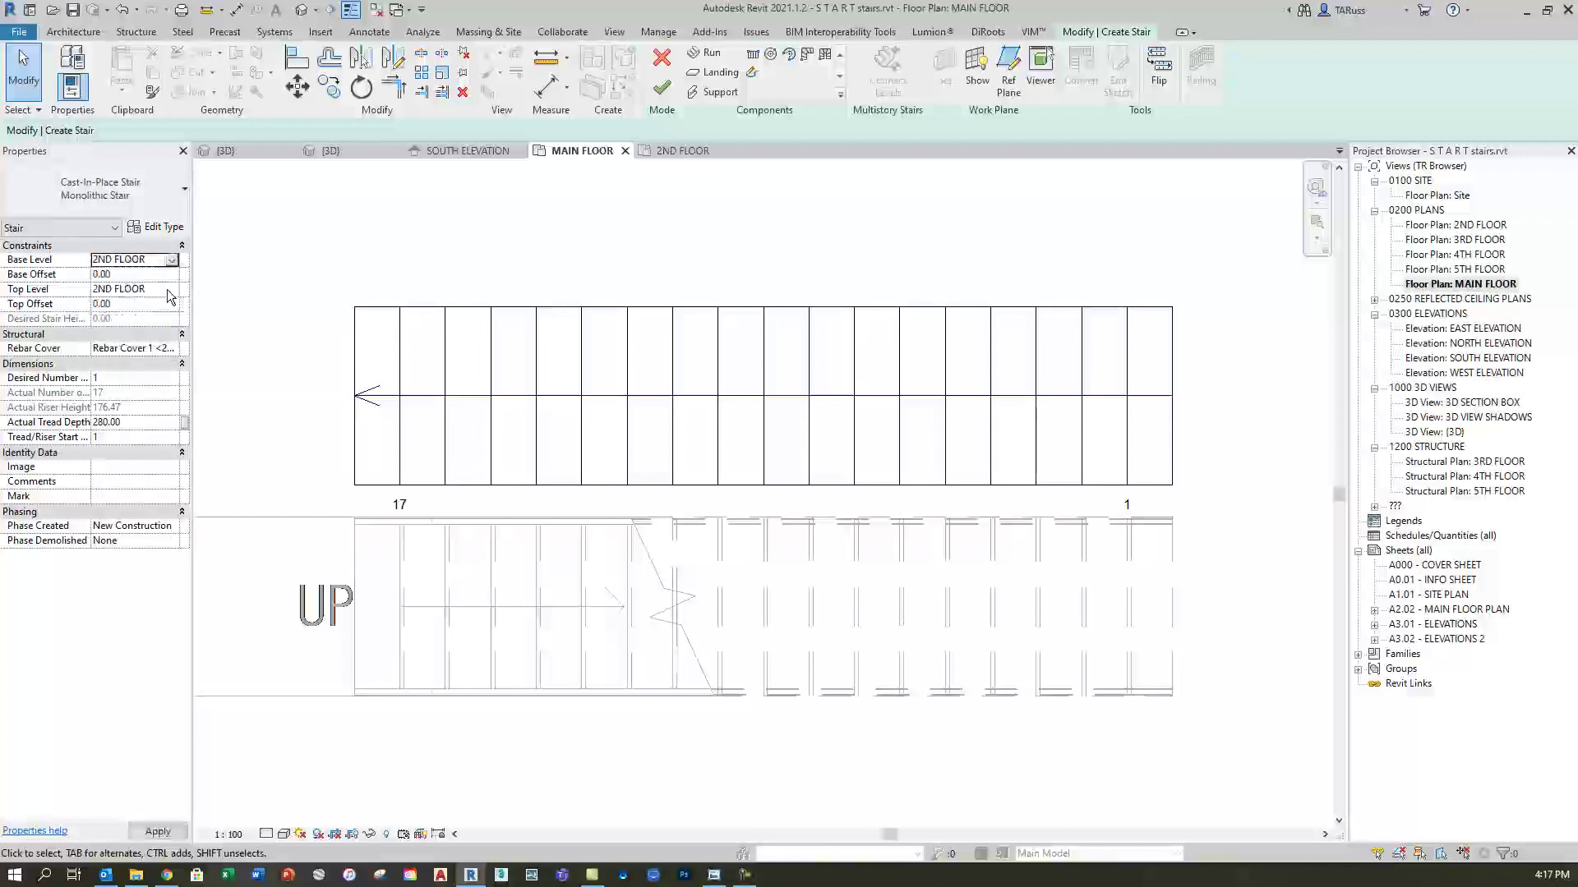
{"action": "left_click", "coordinate": [171, 292]}
{"action": "left_click", "coordinate": [123, 327]}
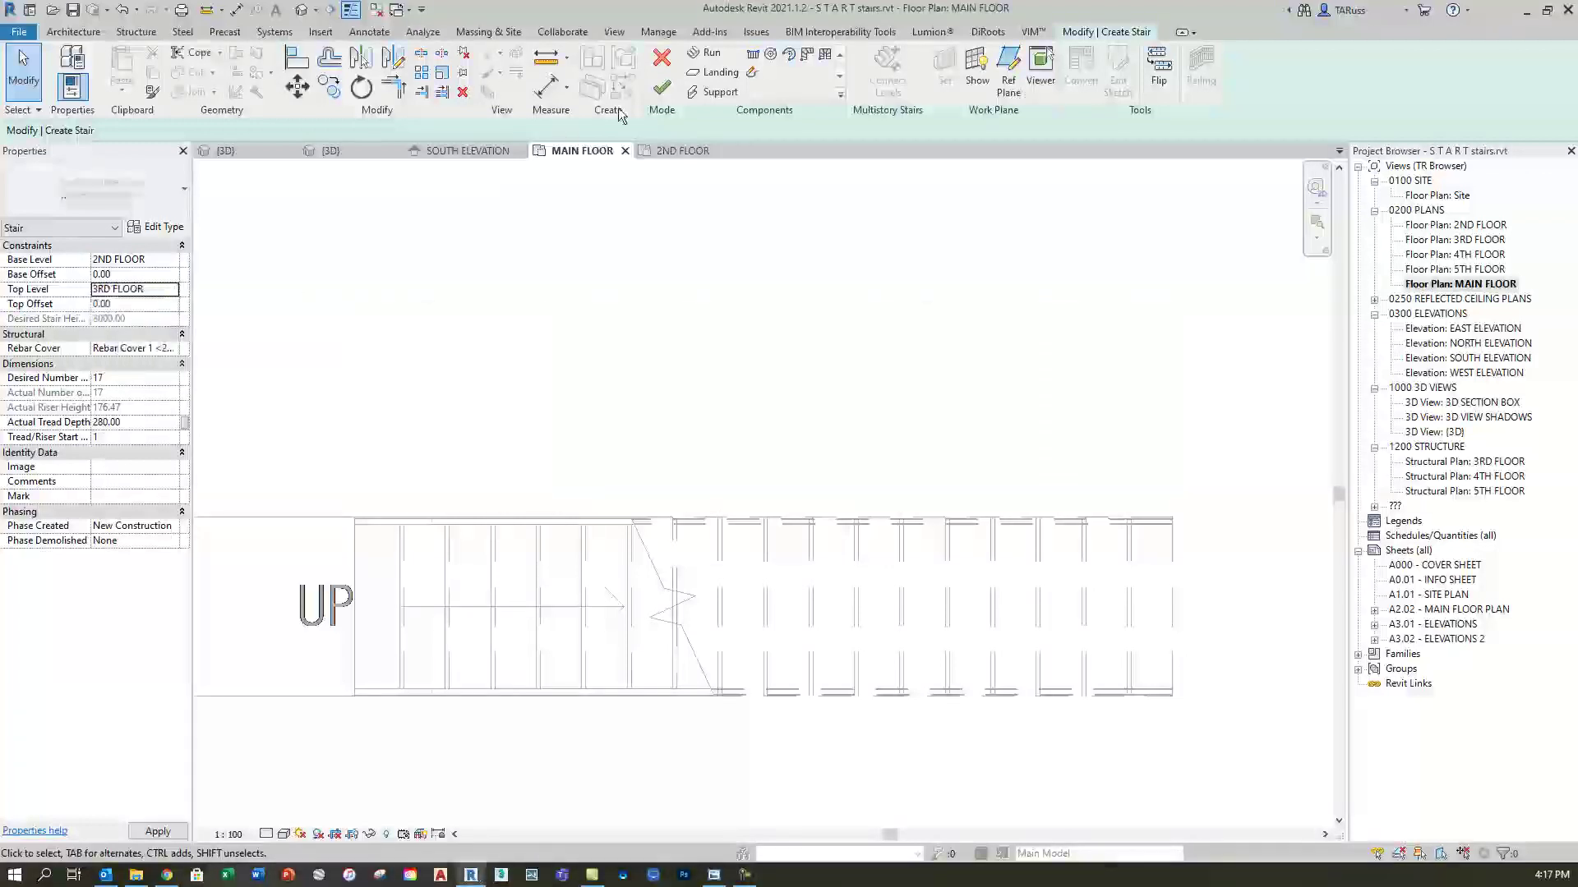
{"action": "left_click", "coordinate": [661, 90]}
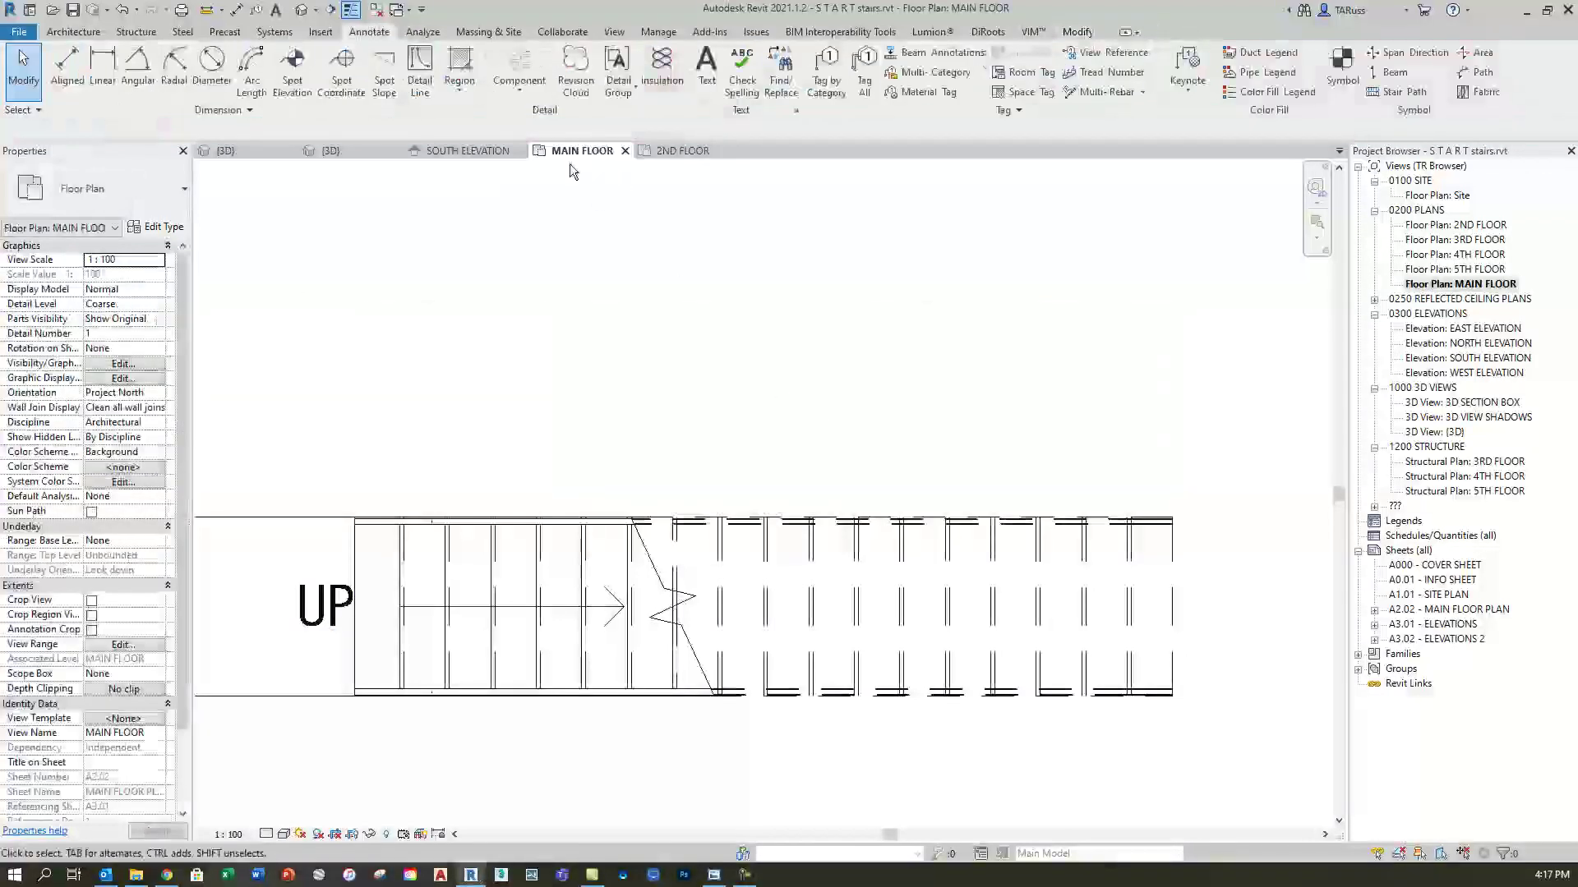
{"action": "left_click", "coordinate": [464, 152]}
{"action": "scroll", "coordinate": [1022, 450], "scroll_direction": "up", "scroll_amount": 4}
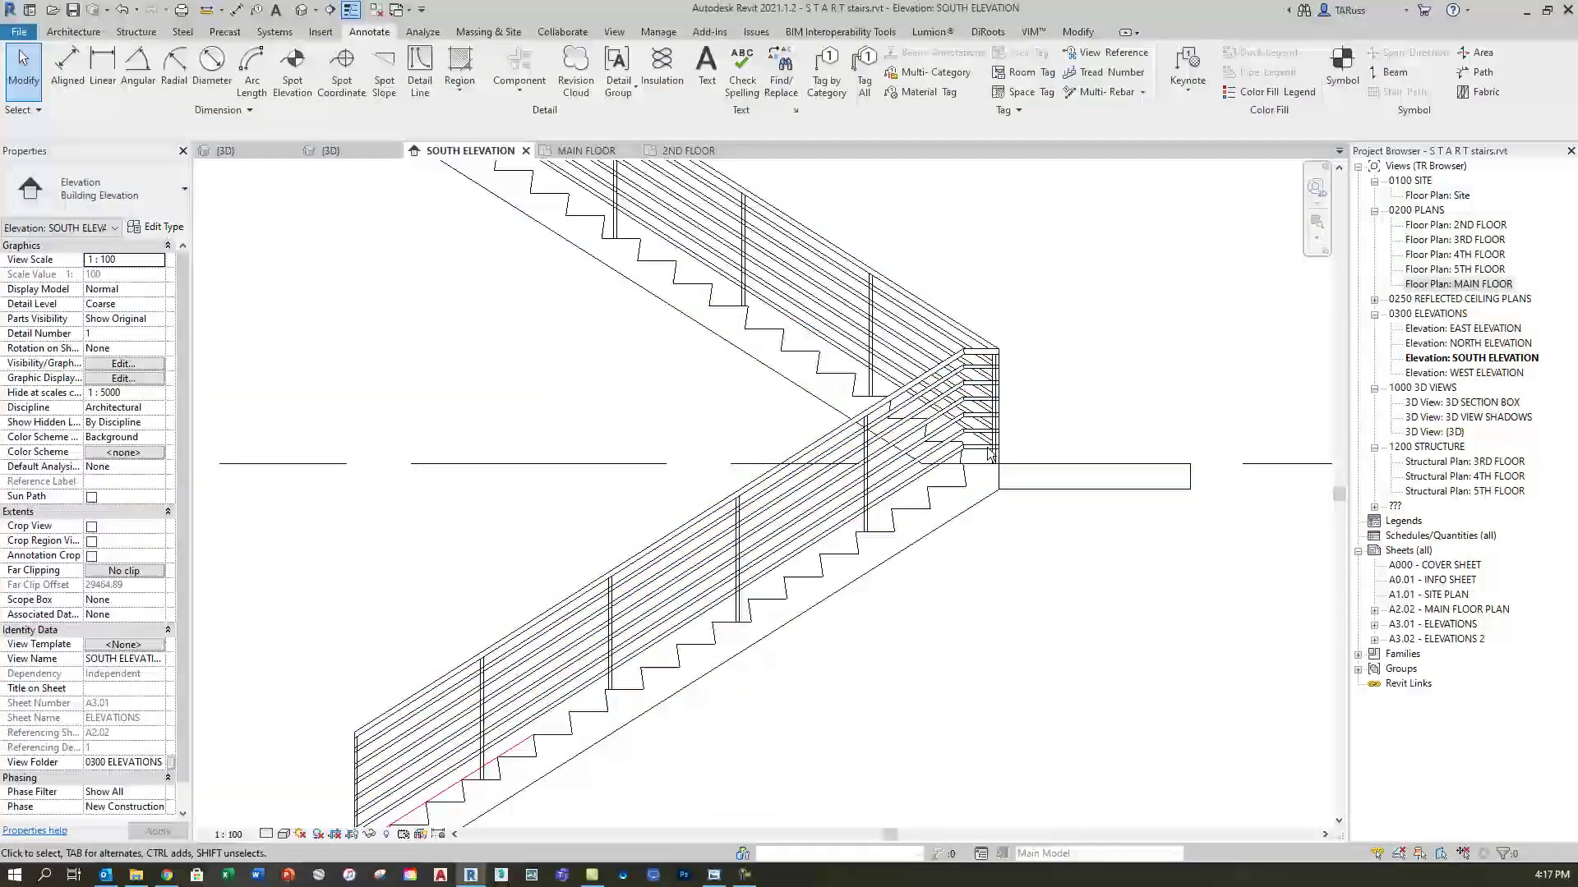
{"action": "scroll", "coordinate": [1052, 452], "scroll_direction": "down", "scroll_amount": 3}
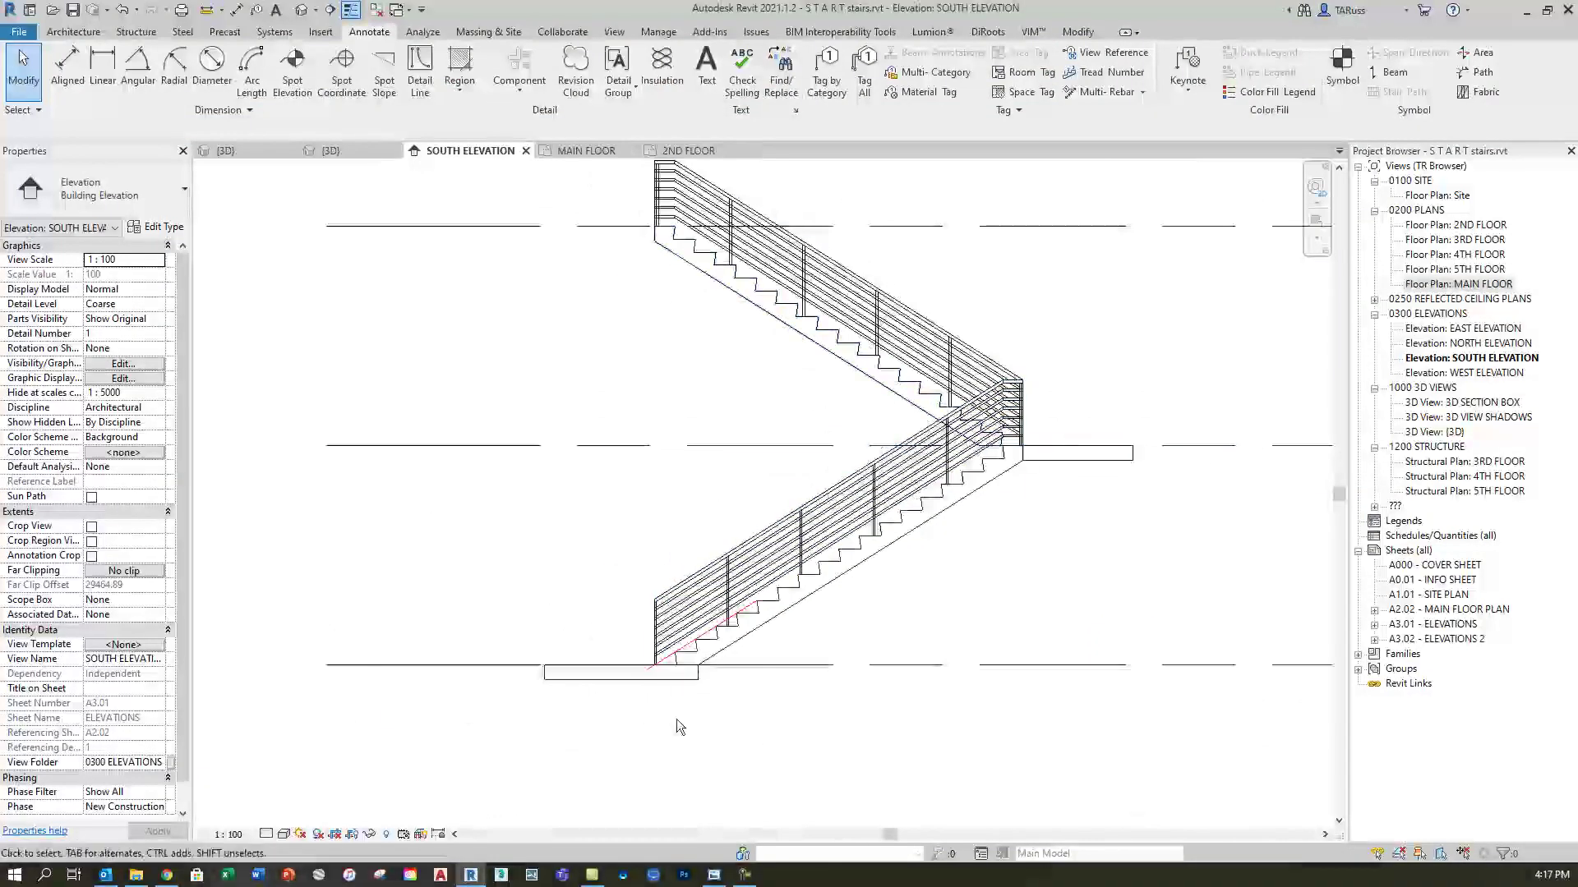
{"action": "scroll", "coordinate": [1016, 444], "scroll_direction": "up", "scroll_amount": 3}
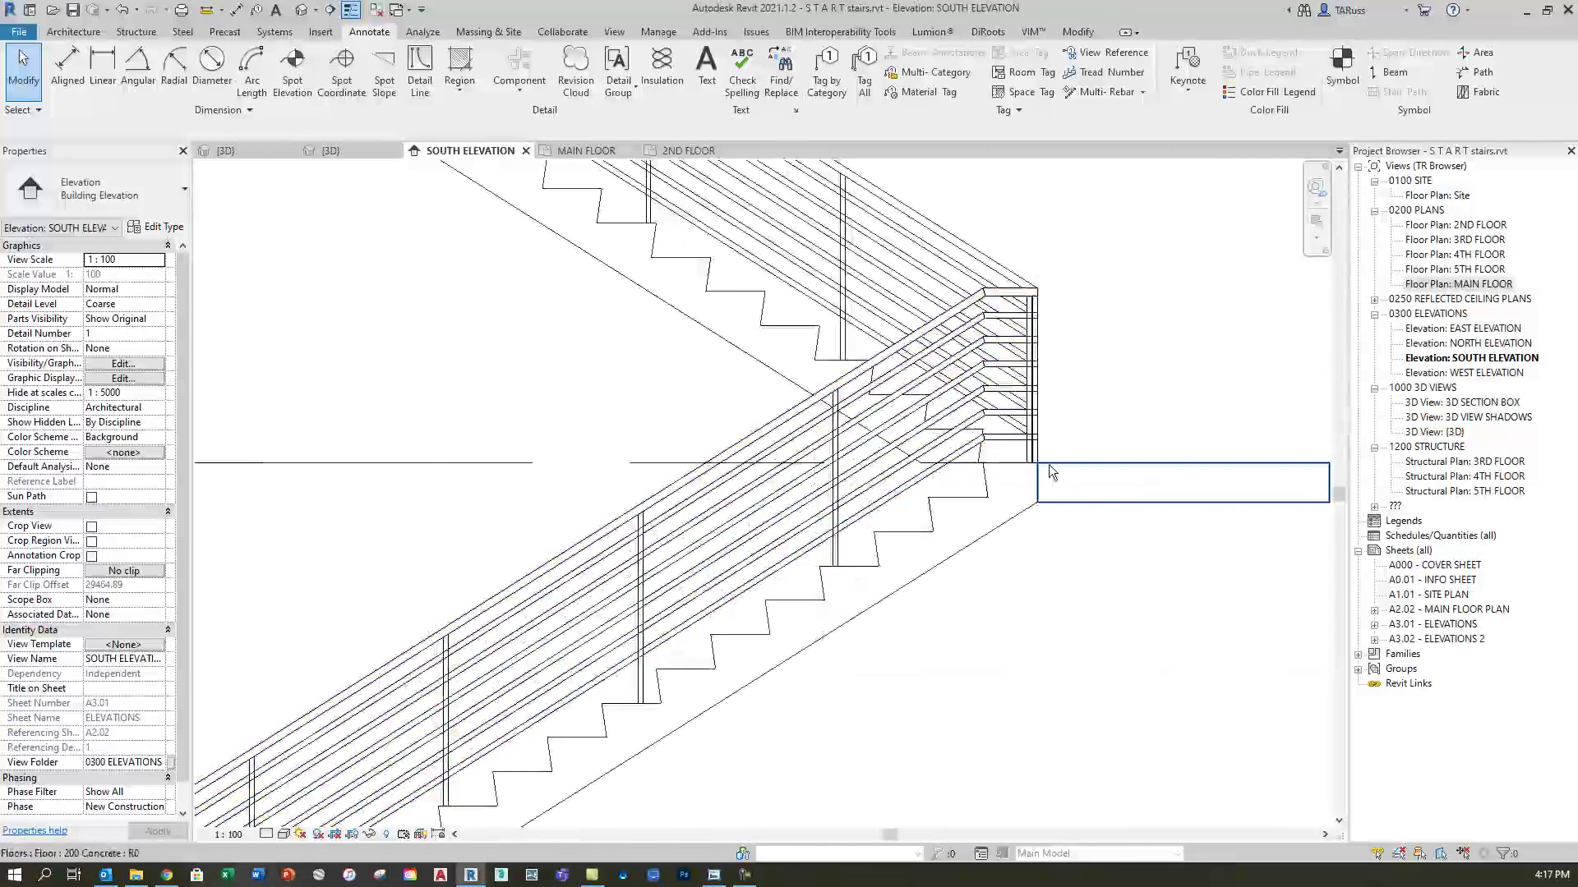
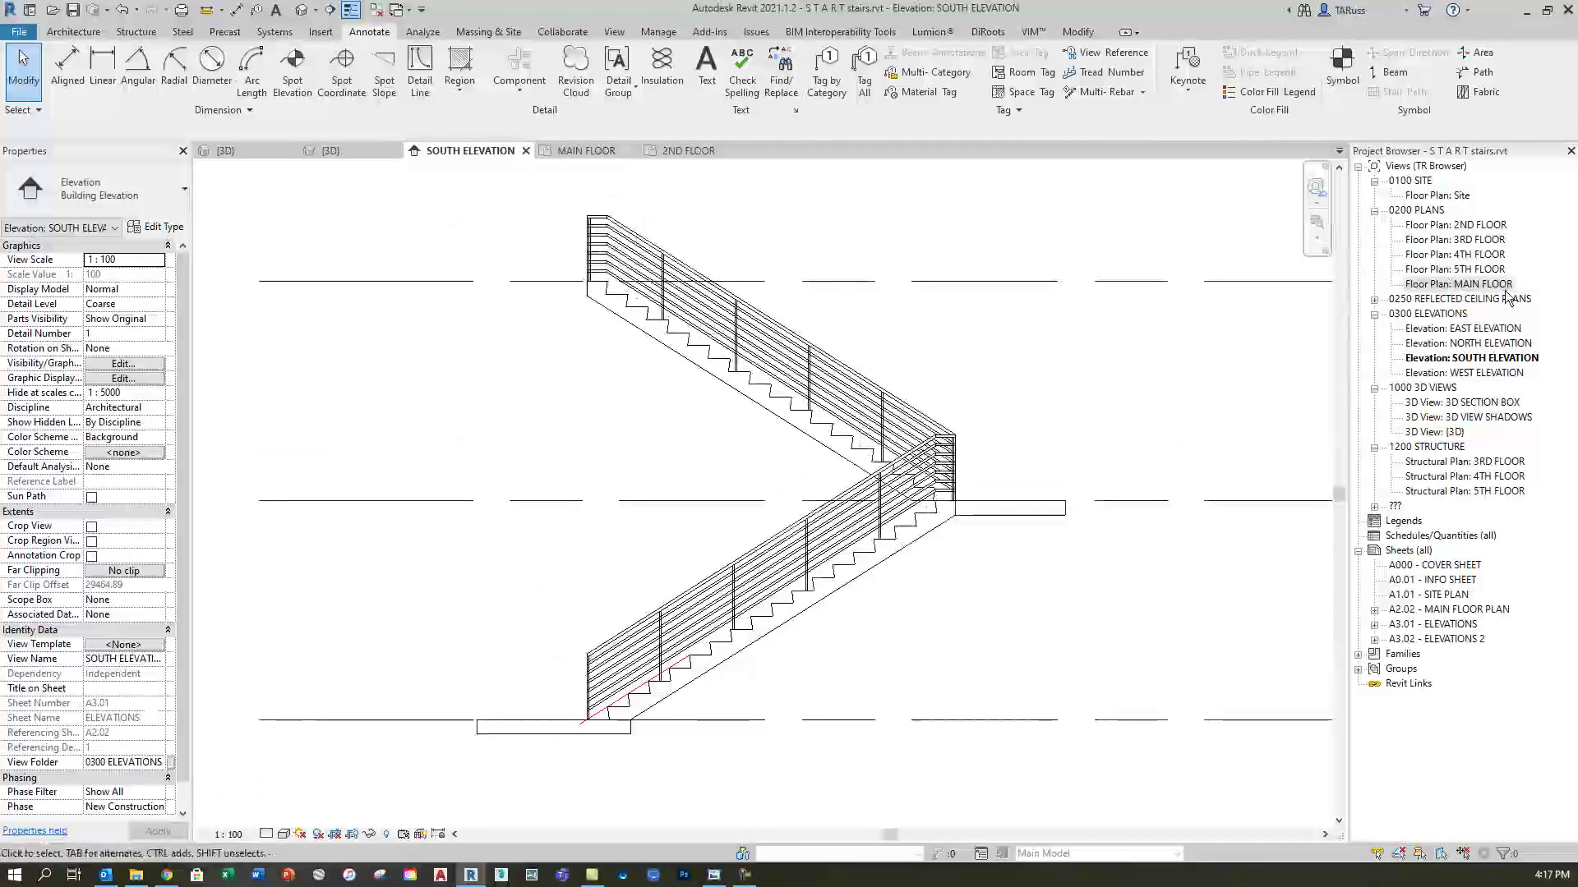
In the MAIN FLOOR plan, start a wall and duplicate the Generic - 200mm type as 200mm CONCRETE WALL
{"action": "double_click", "coordinate": [1457, 284]}
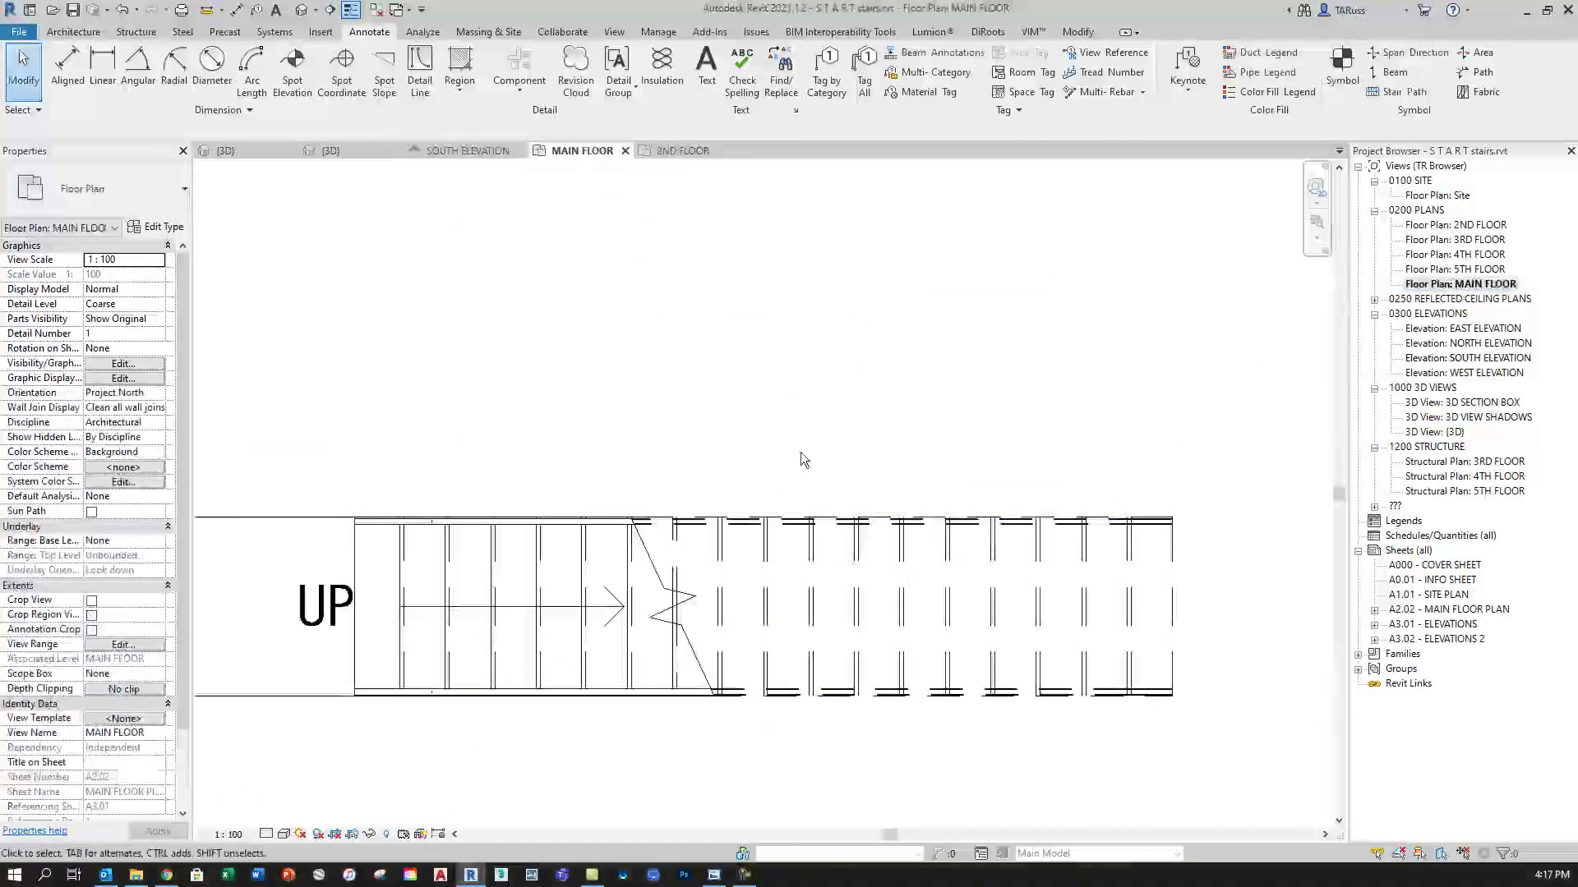
{"action": "left_click", "coordinate": [70, 33]}
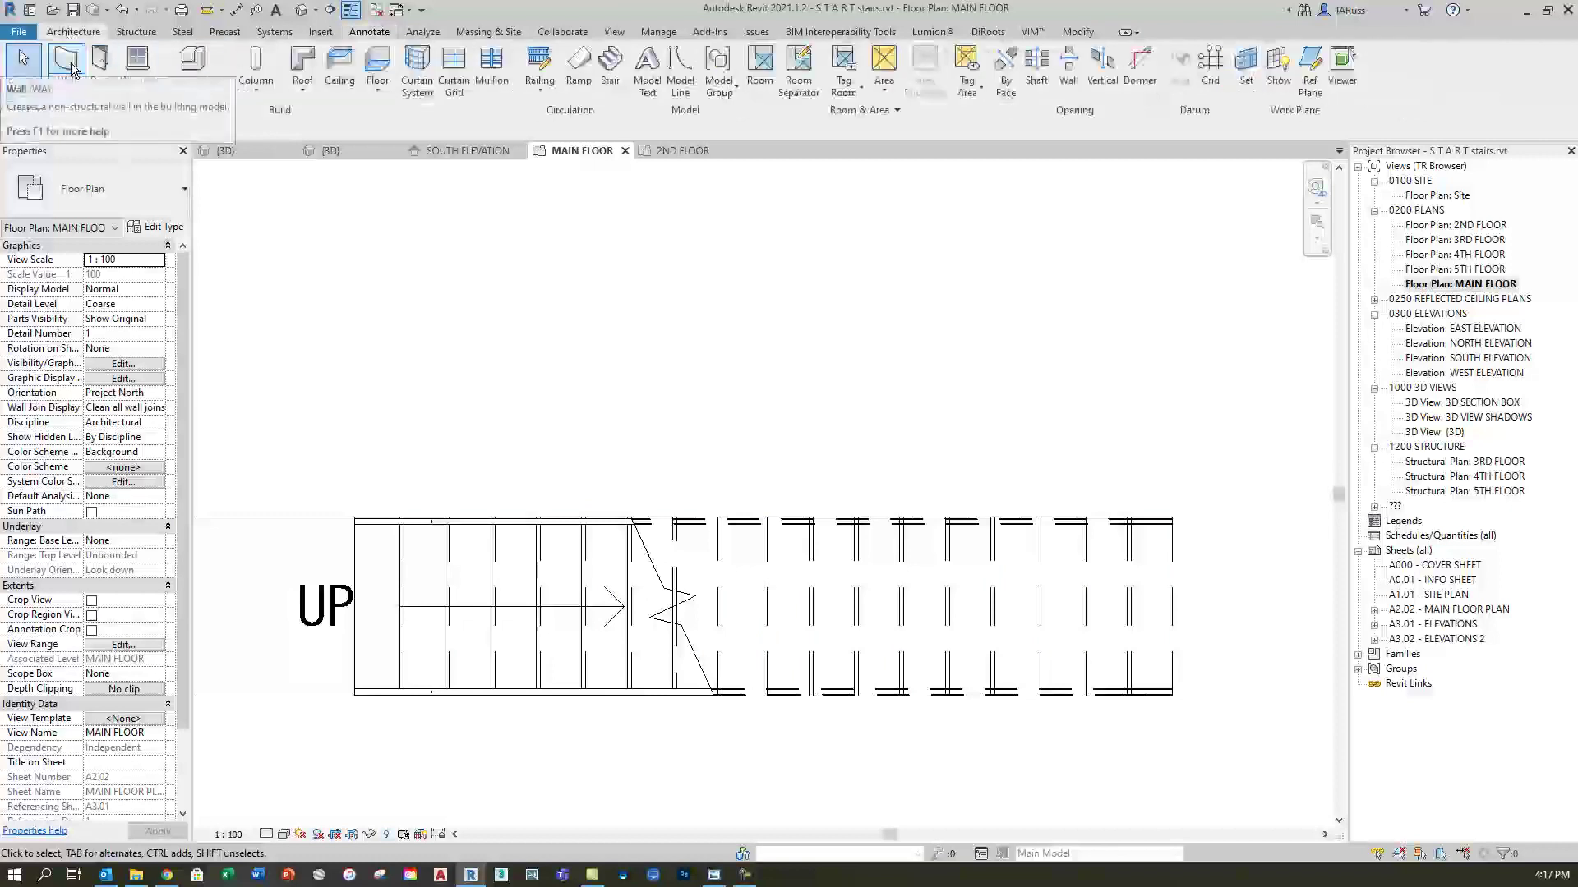
{"action": "left_click", "coordinate": [69, 64]}
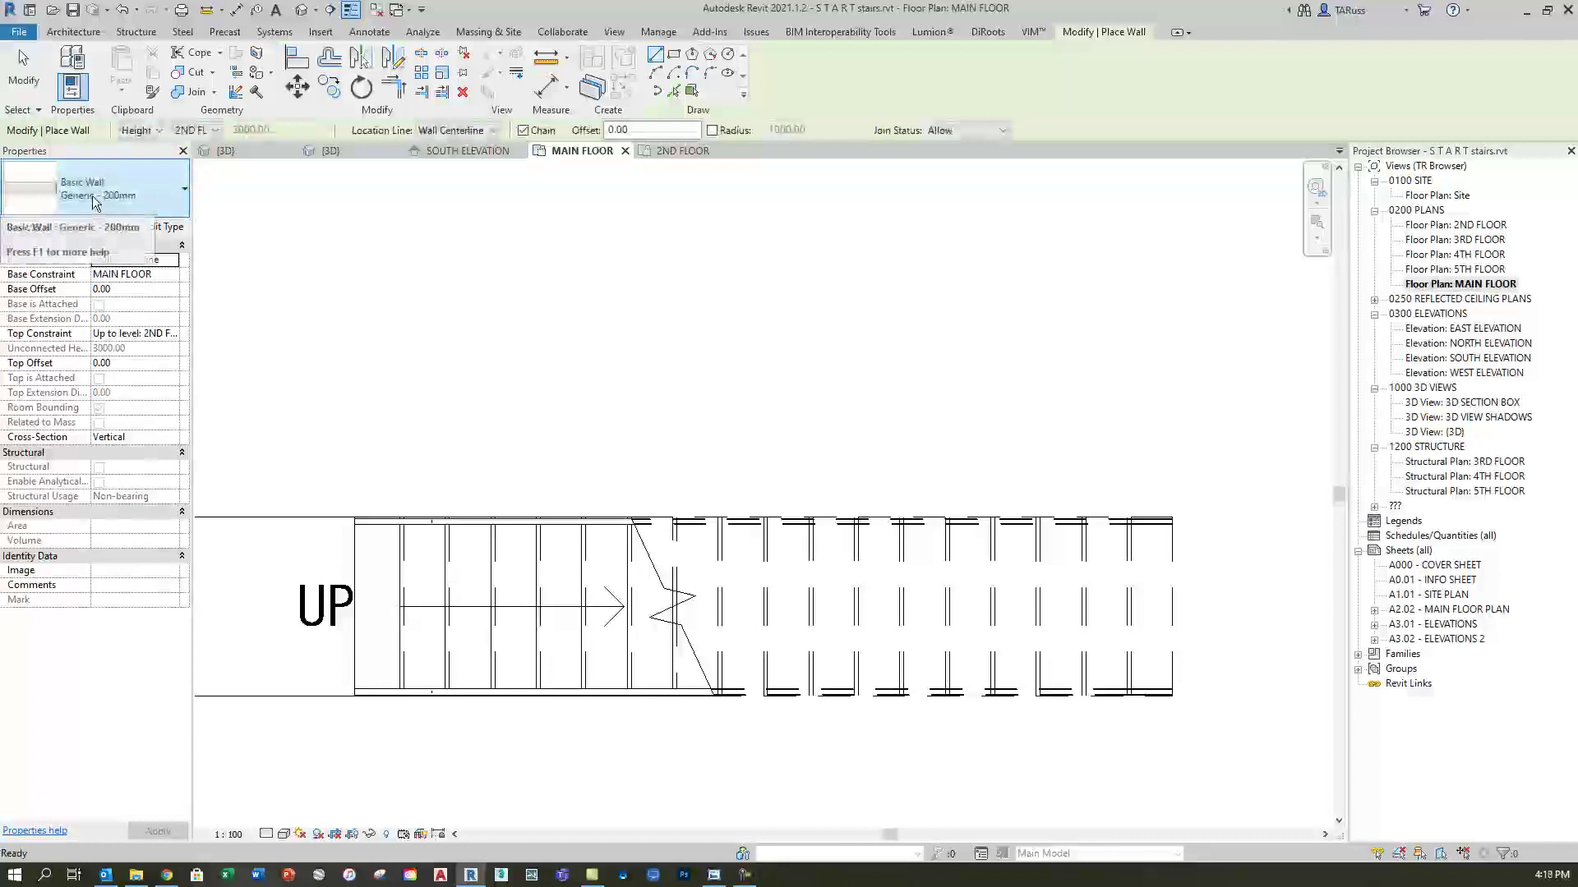
{"action": "left_click", "coordinate": [161, 227]}
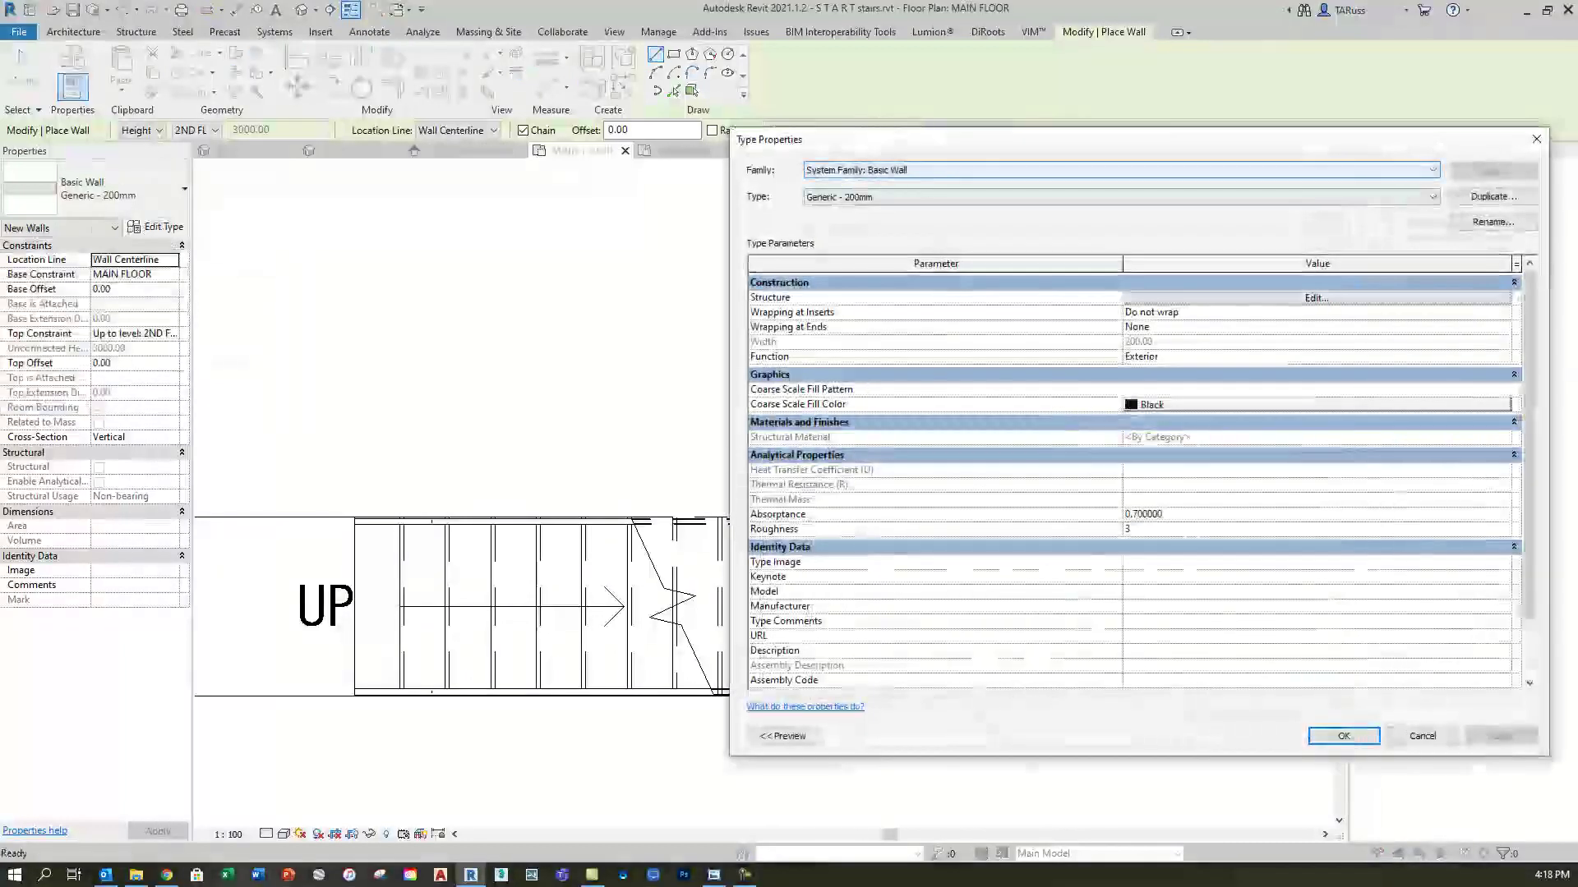
{"action": "left_click", "coordinate": [1484, 200]}
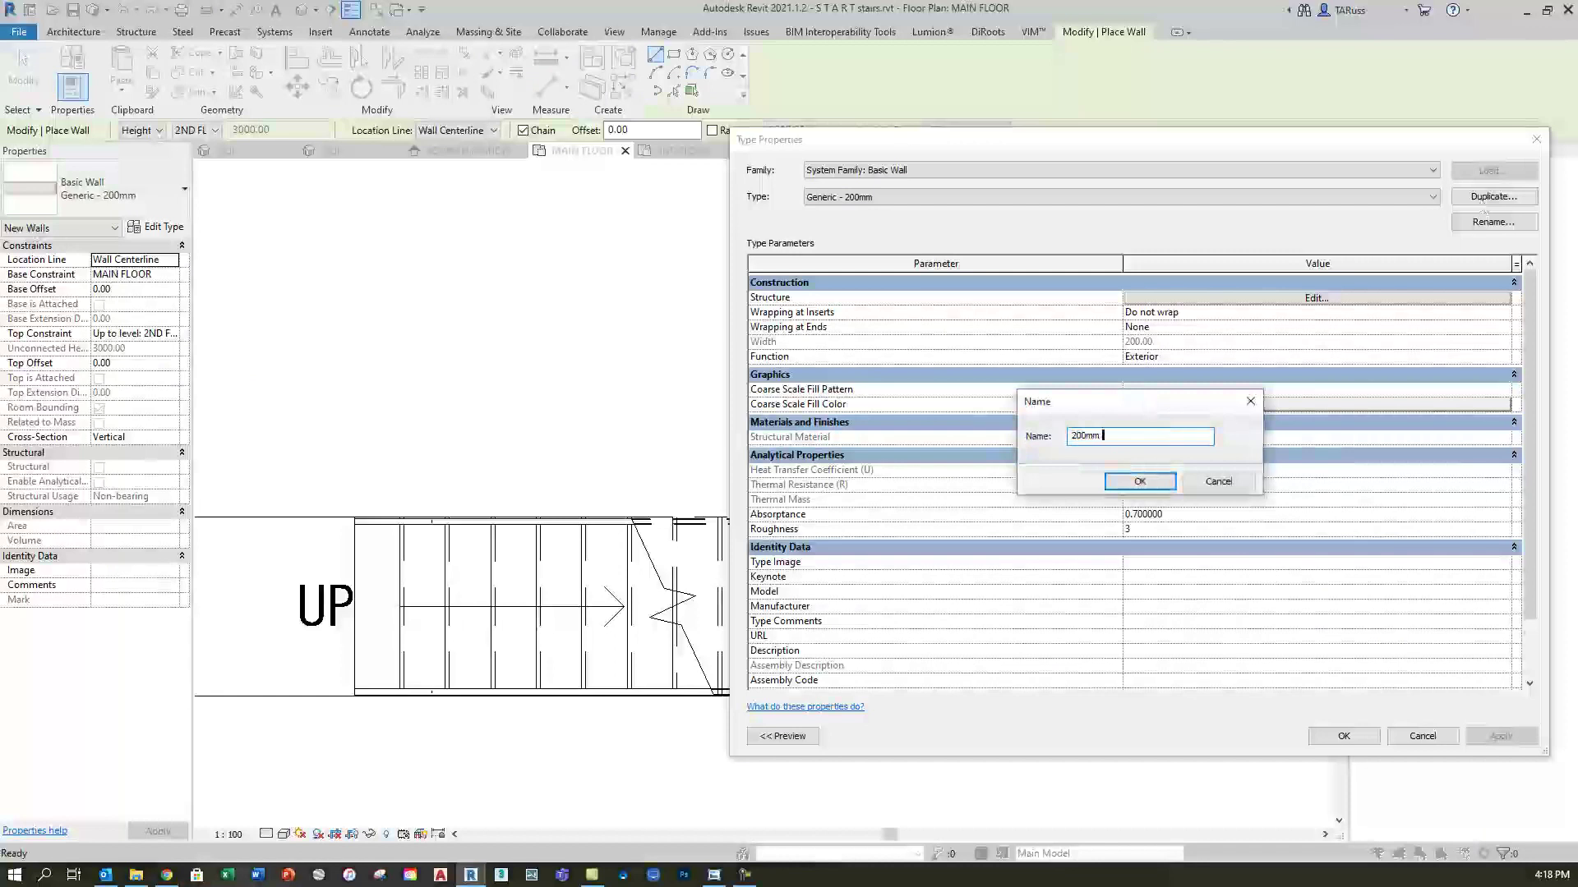
{"action": "type", "text": "200mm CONCRETE WALL"}
{"action": "key", "text": "Return"}
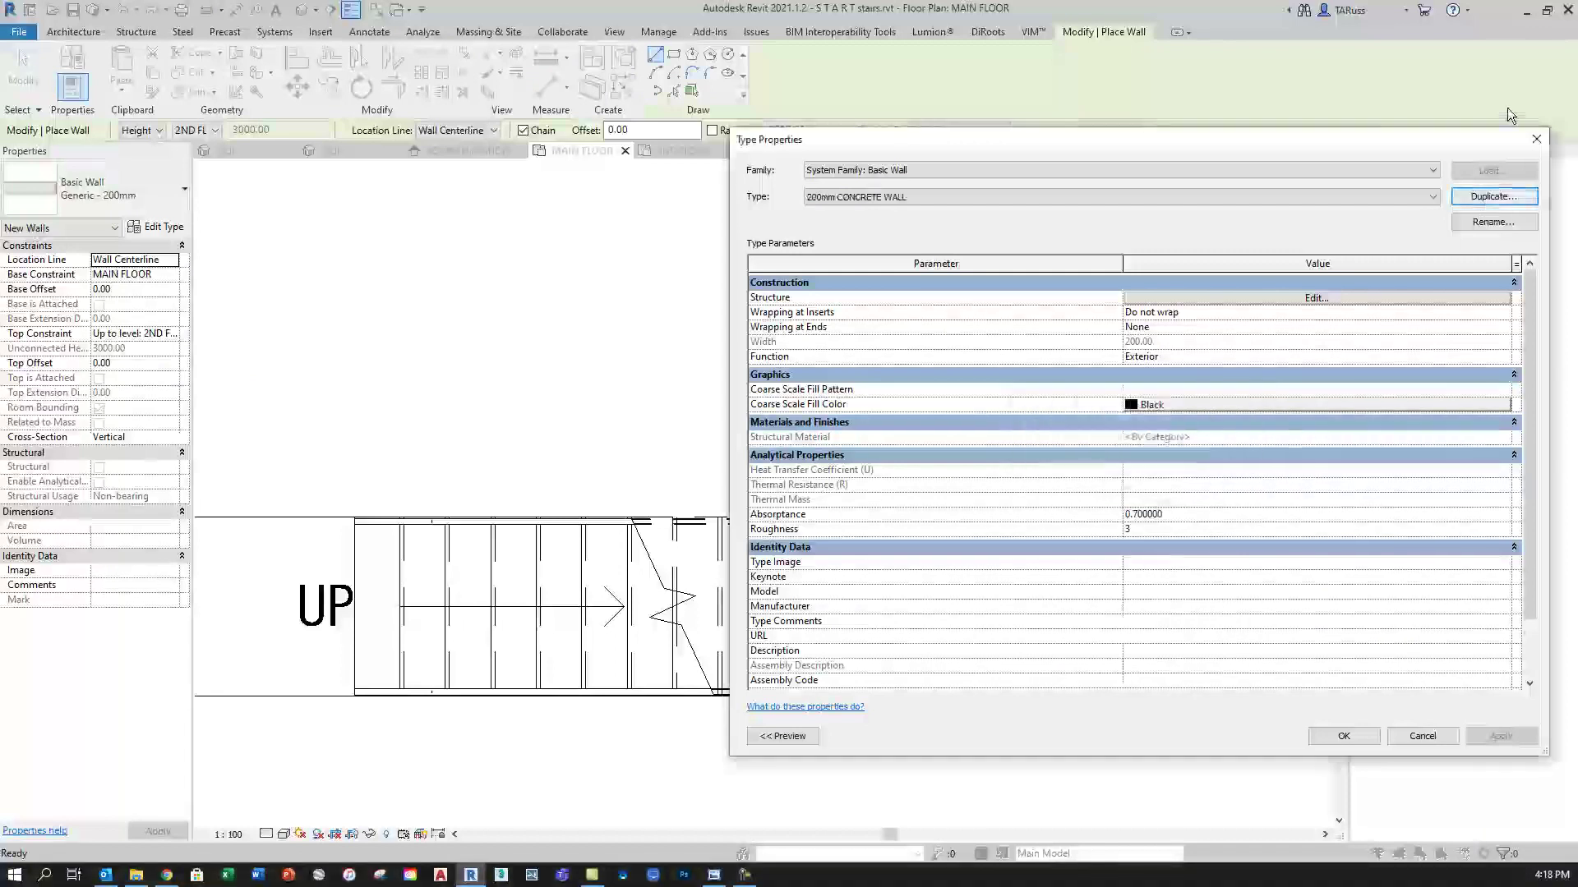
Set the structure layer's material of the new wall type to Concrete, Cast-in-Place gray and accept the type
{"action": "left_click", "coordinate": [1162, 299]}
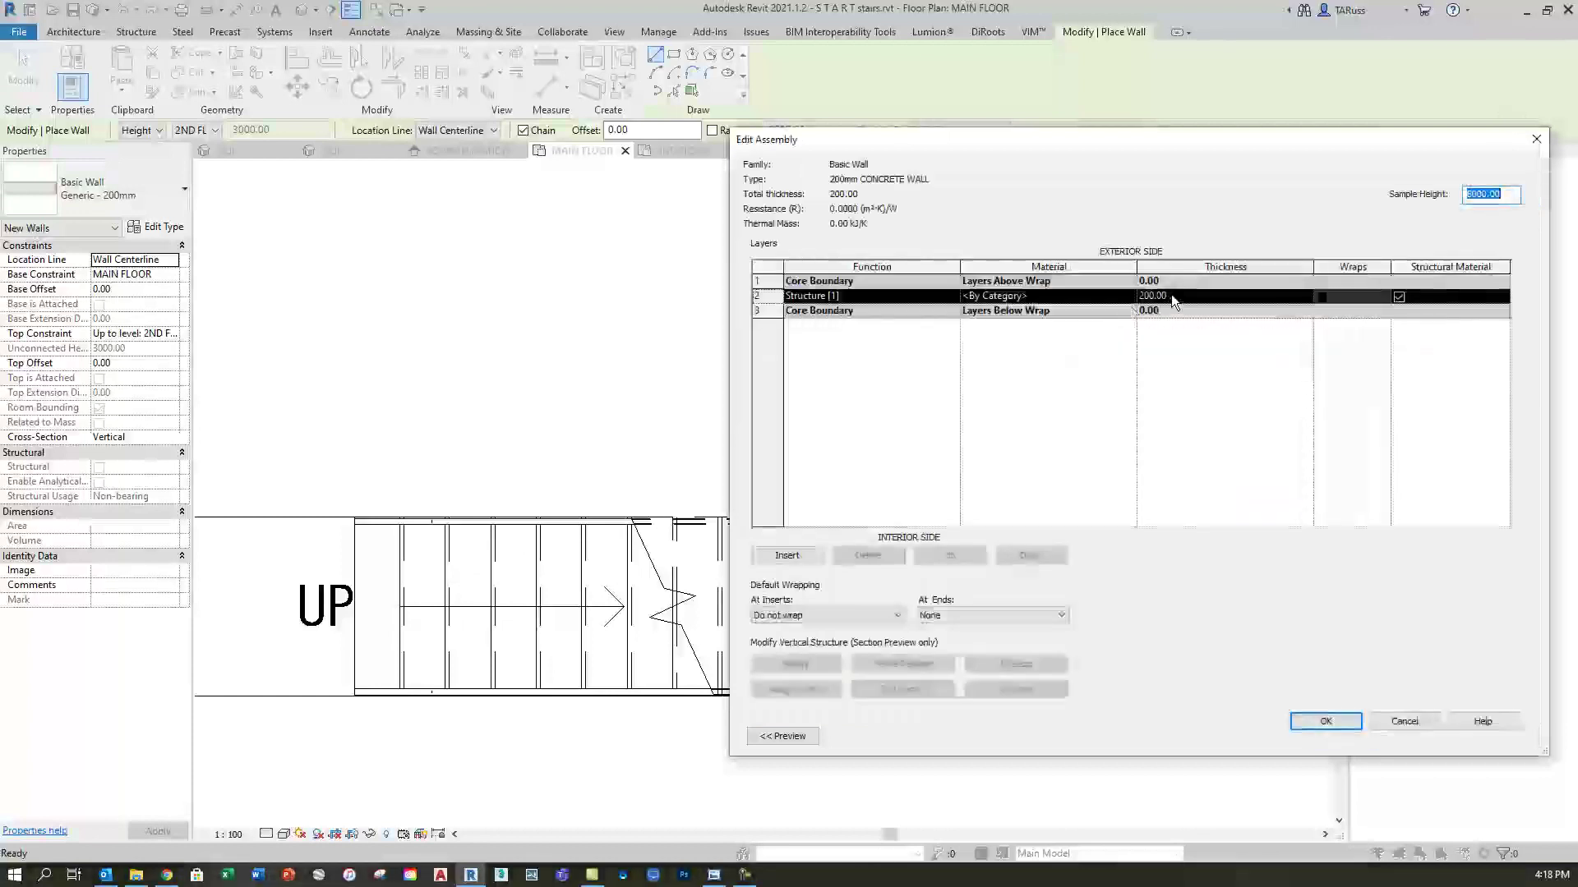
{"action": "left_click", "coordinate": [1111, 294]}
{"action": "left_click", "coordinate": [1130, 295]}
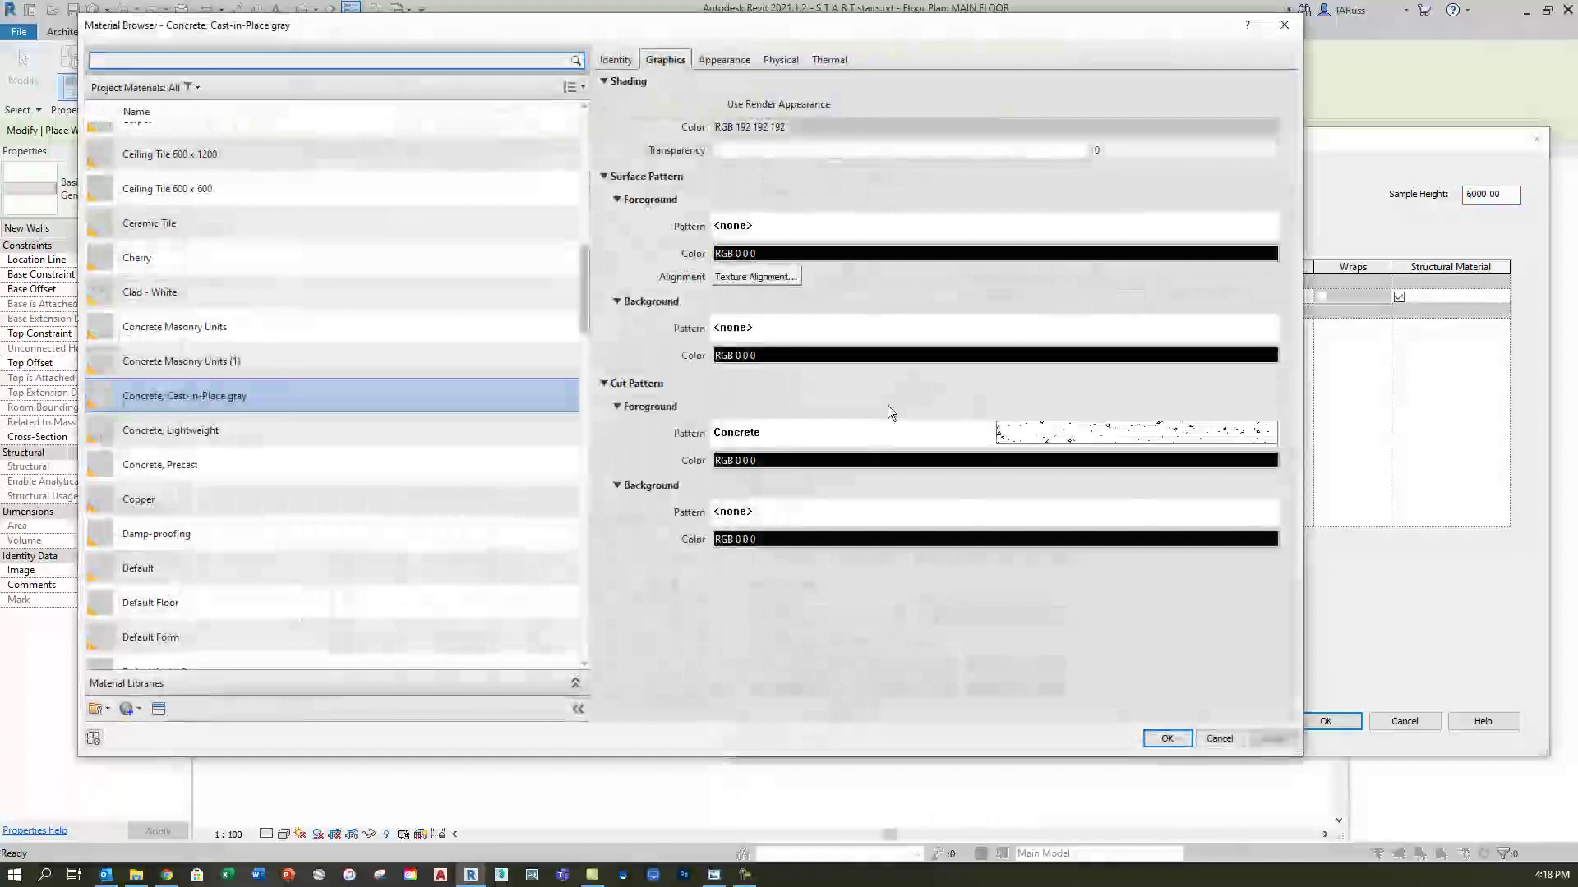
{"action": "left_click", "coordinate": [1167, 738]}
{"action": "left_click", "coordinate": [1348, 721]}
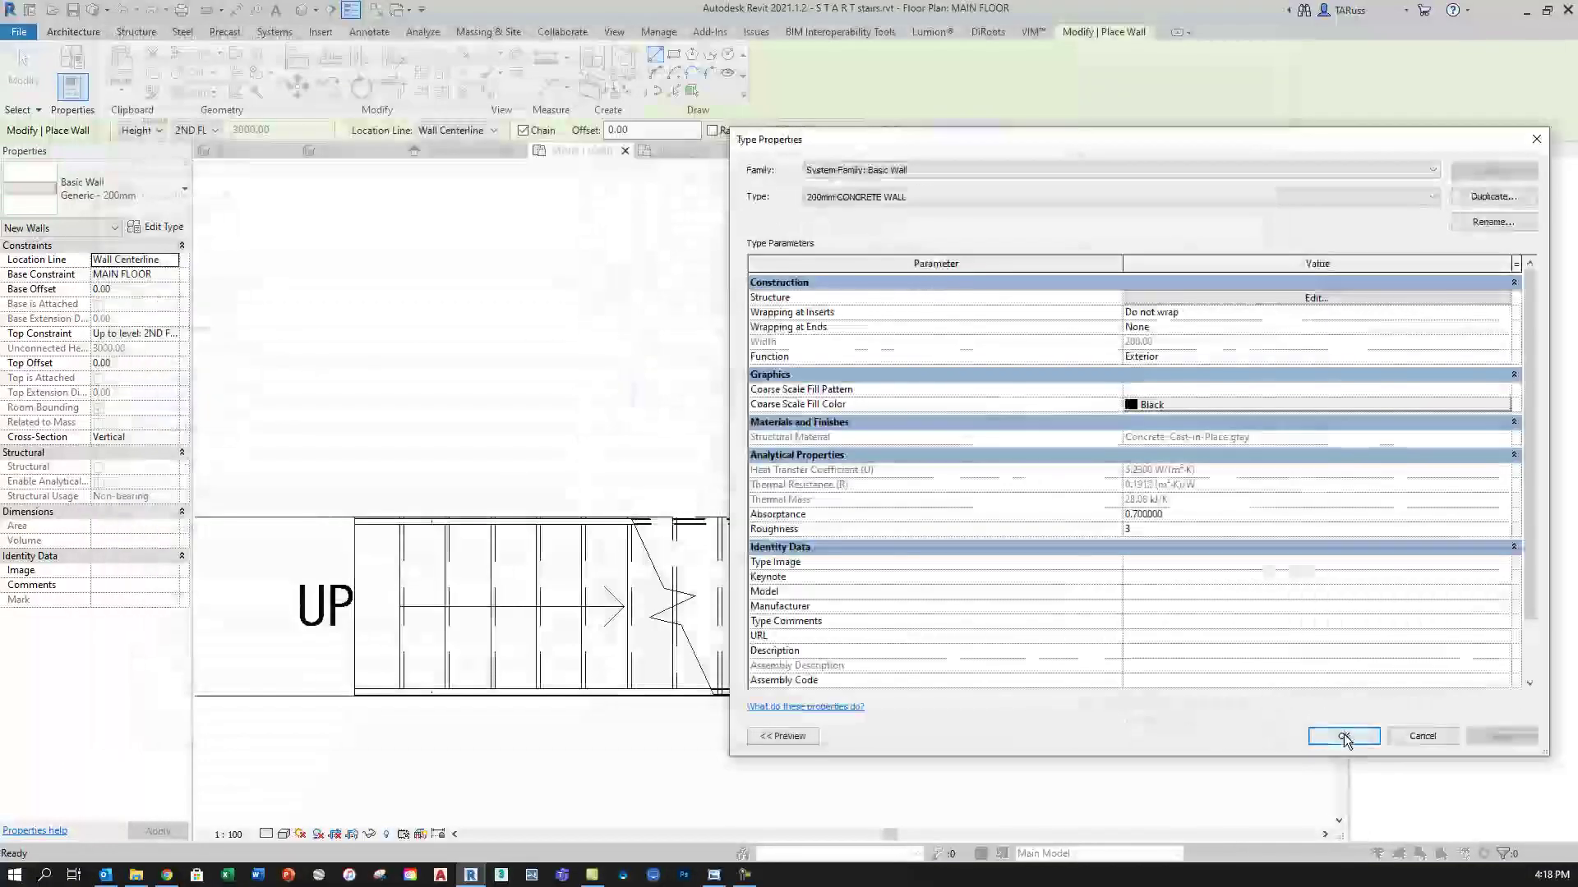
{"action": "left_click", "coordinate": [1344, 736]}
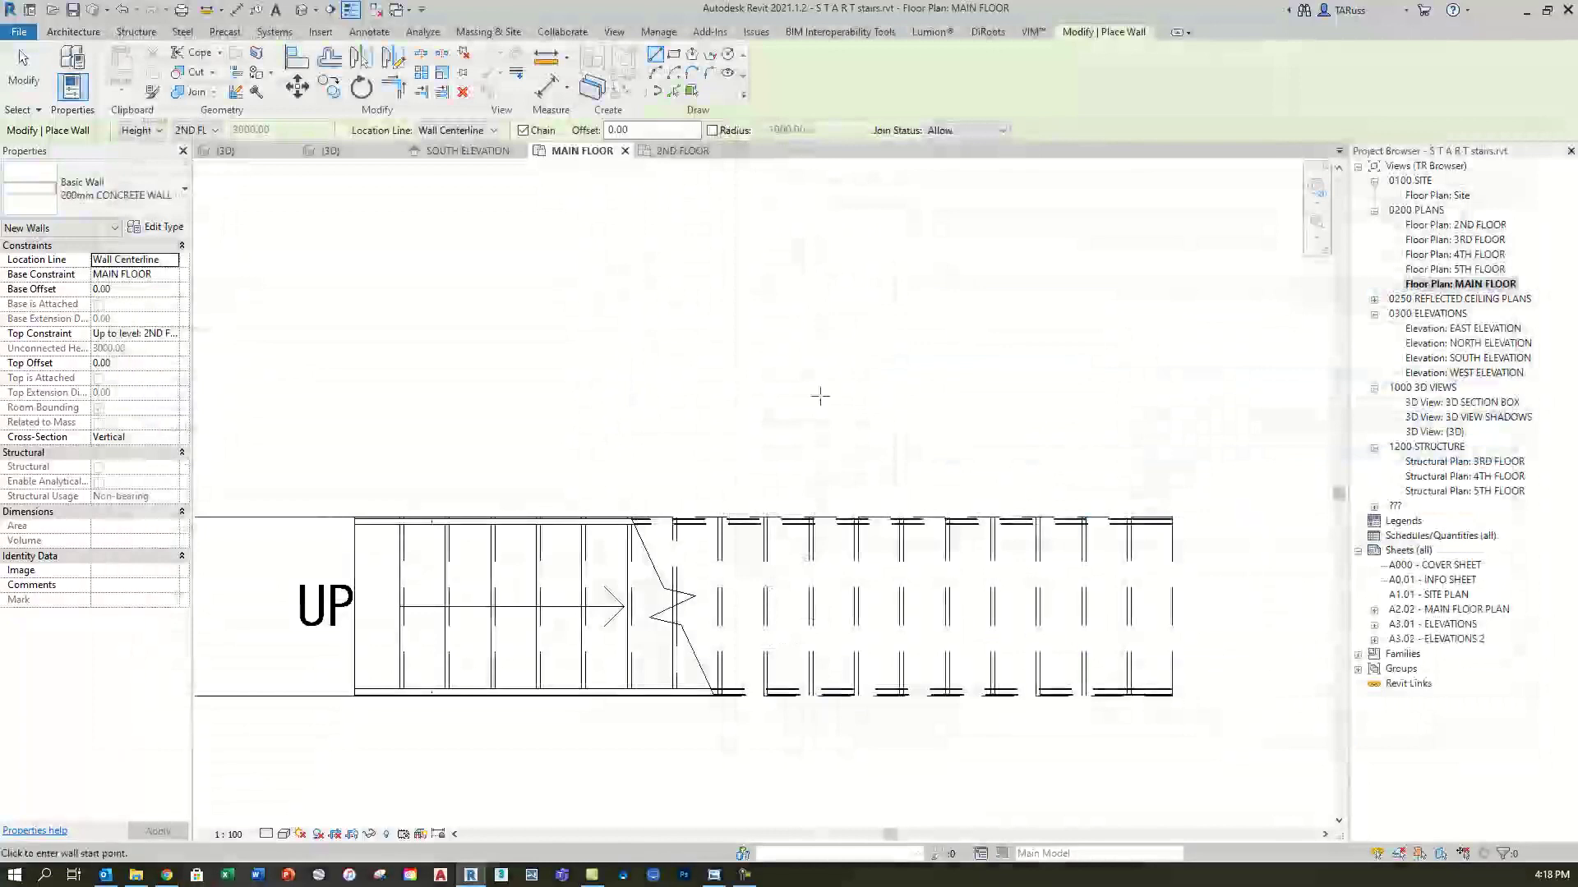
Draw a straight wall along the north side of the stair and align its near face to the stair's edge
{"action": "left_click", "coordinate": [379, 489]}
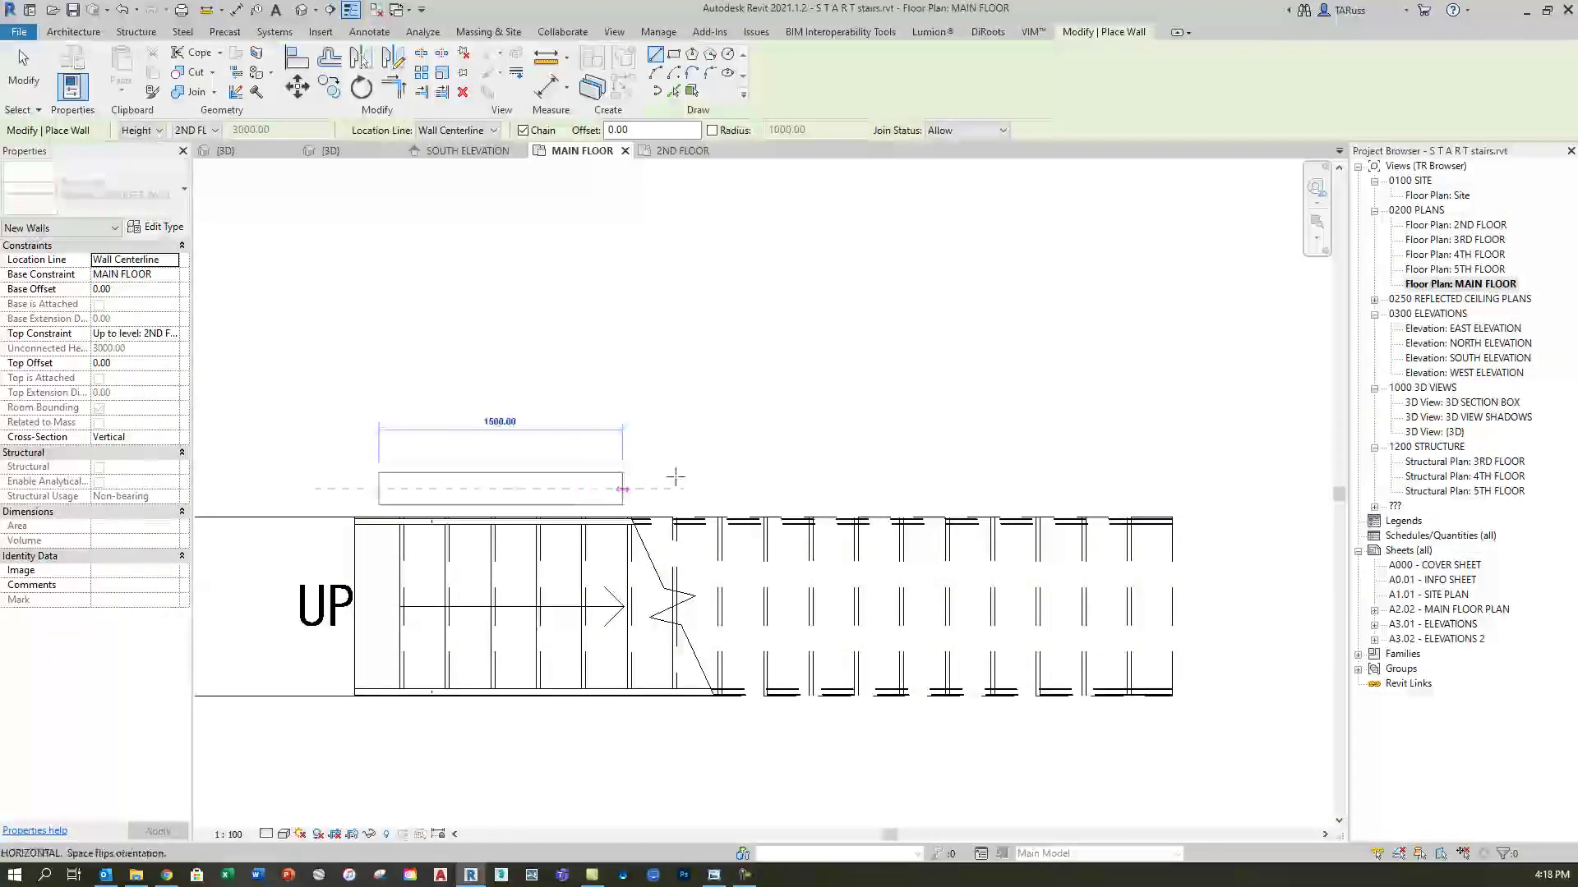
{"action": "left_click", "coordinate": [1124, 489]}
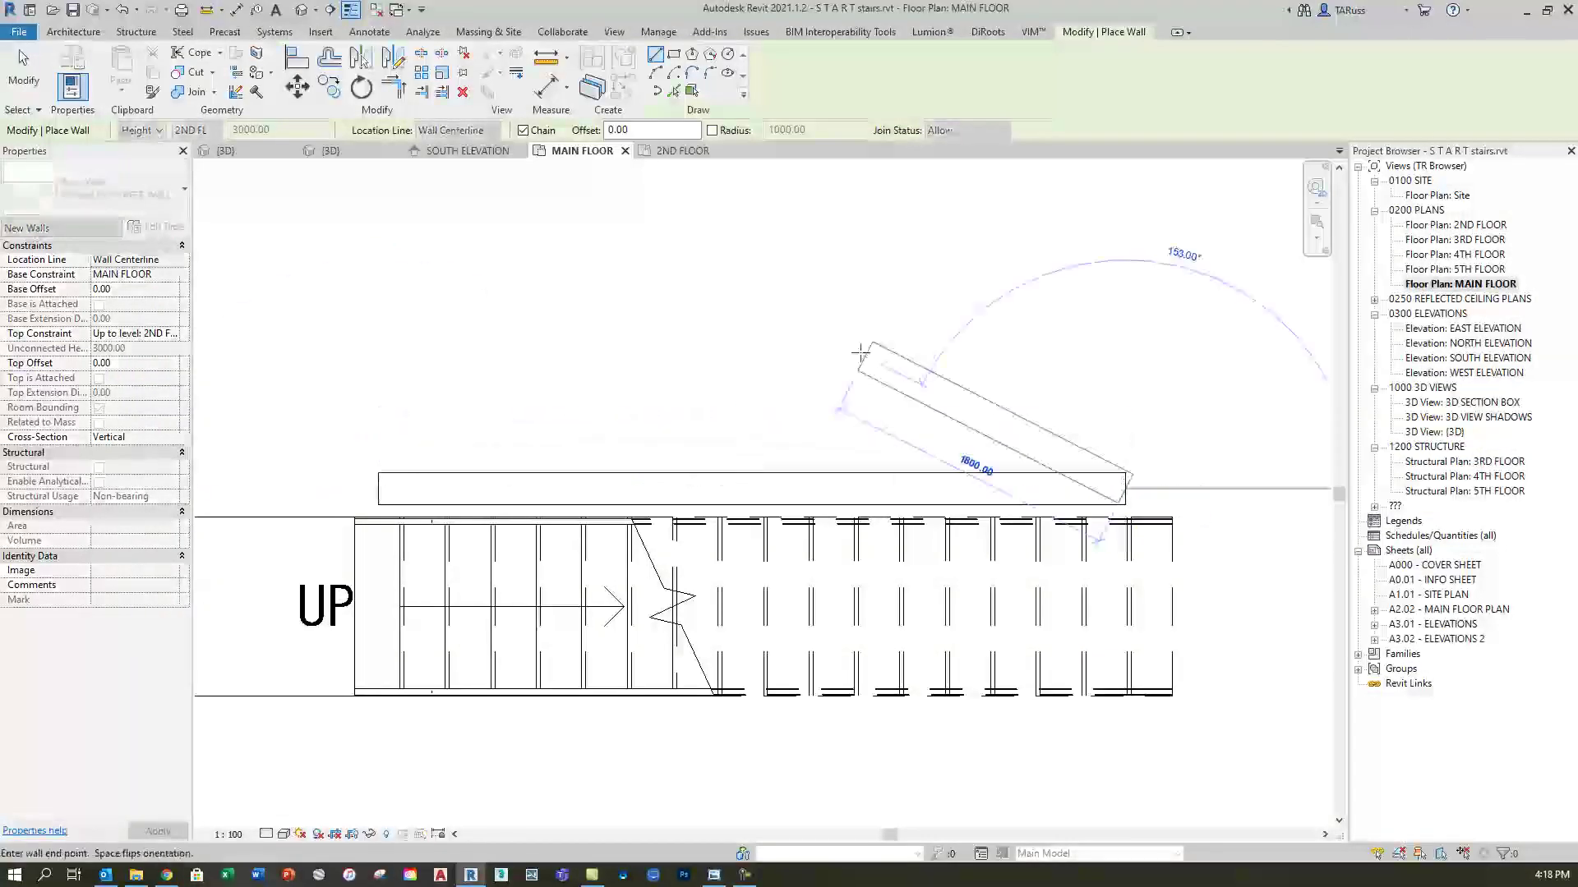
{"action": "left_click", "coordinate": [297, 61]}
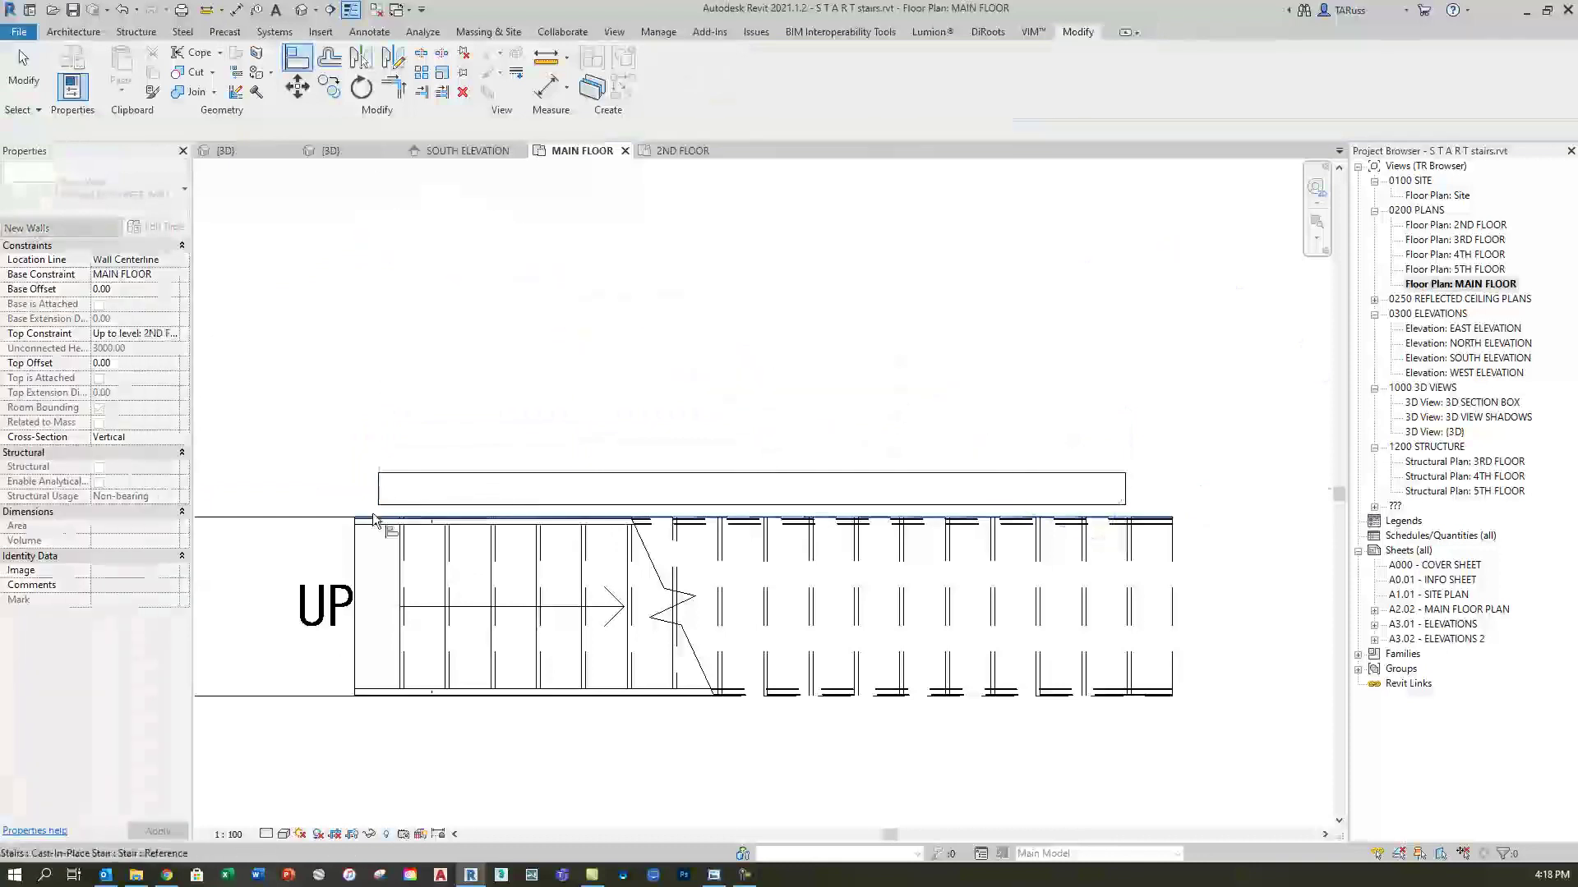
{"action": "scroll", "coordinate": [314, 512], "scroll_direction": "up", "scroll_amount": 6}
{"action": "left_click", "coordinate": [510, 526]}
{"action": "left_click", "coordinate": [504, 470]}
Align both ends of the concrete wall with the two ends of the stair
{"action": "left_click", "coordinate": [373, 598]}
{"action": "left_click", "coordinate": [486, 509]}
{"action": "scroll", "coordinate": [348, 392], "scroll_direction": "down", "scroll_amount": 2}
{"action": "left_click", "coordinate": [921, 462]}
{"action": "left_click", "coordinate": [777, 337]}
{"action": "scroll", "coordinate": [889, 386], "scroll_direction": "down", "scroll_amount": 5}
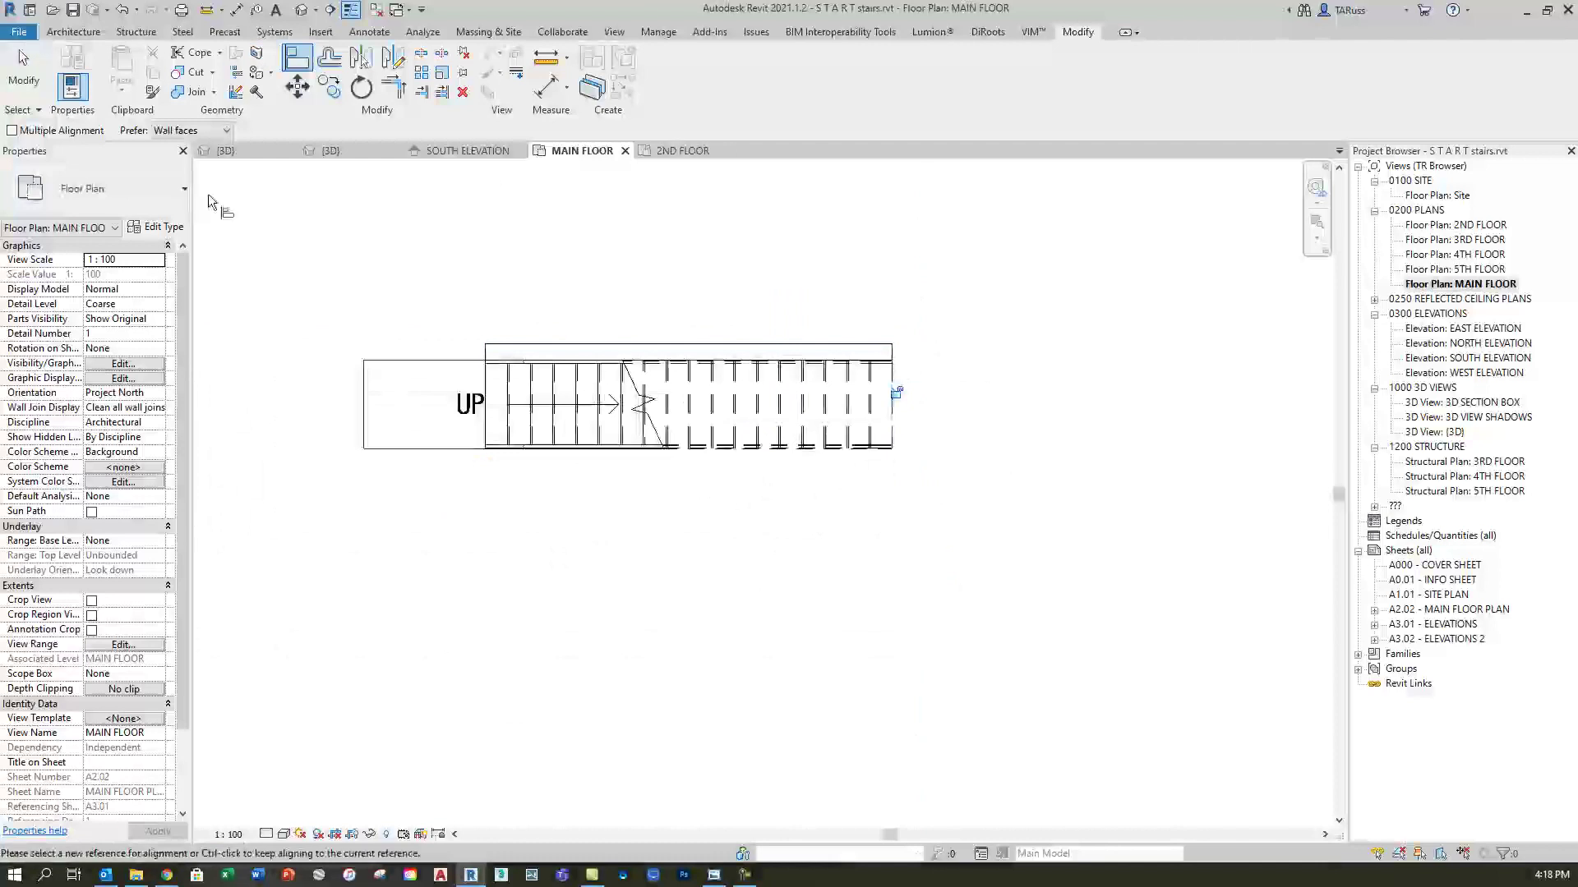
{"action": "left_click", "coordinate": [32, 78]}
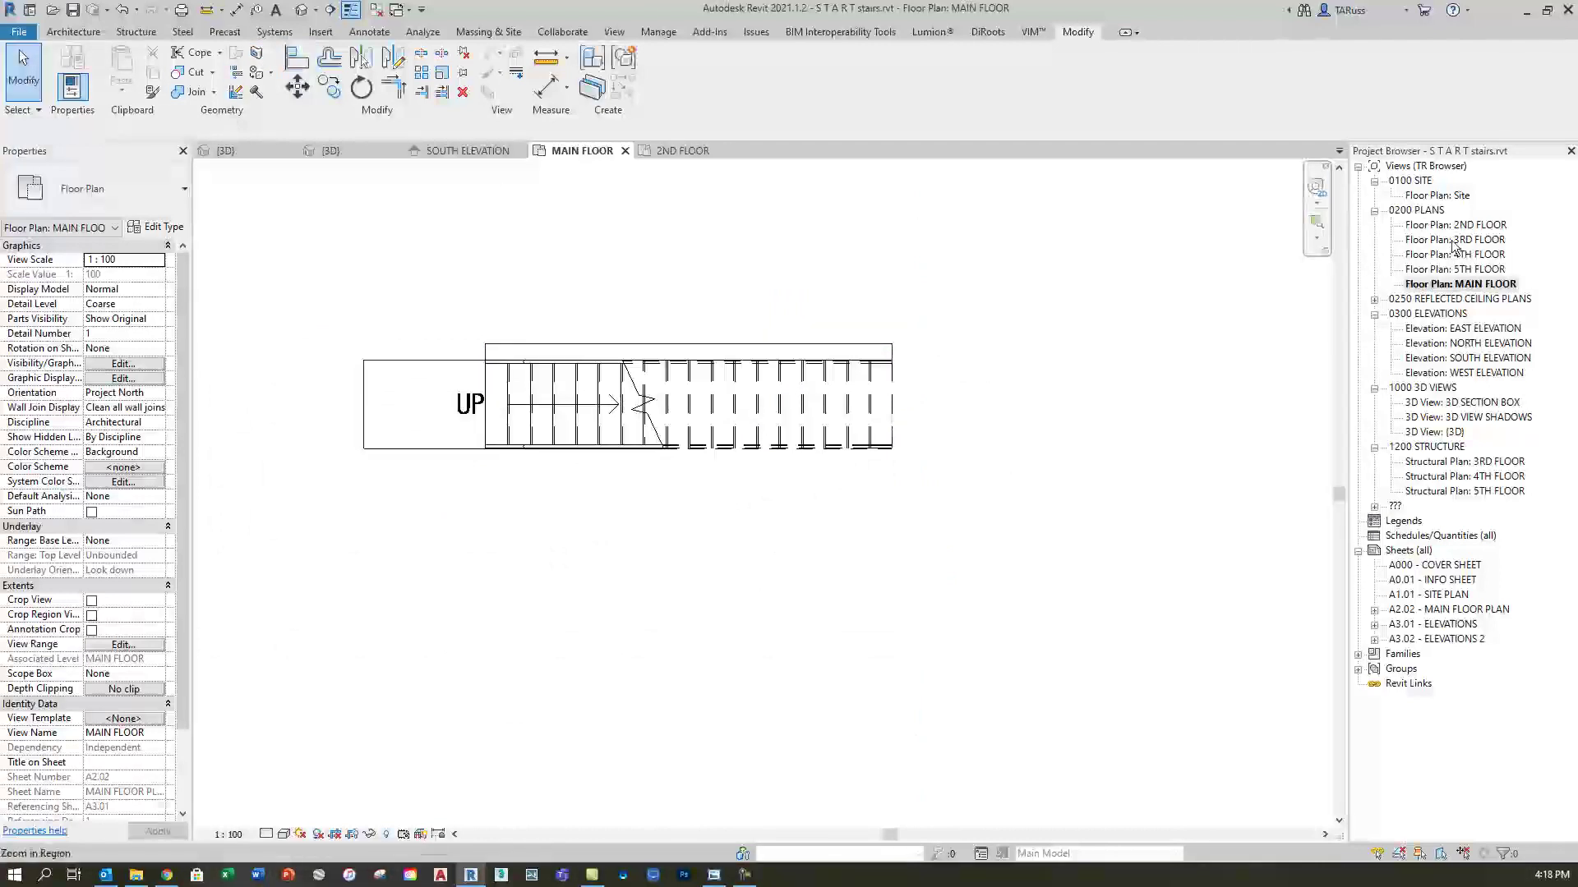
In the default 3D view, set the concrete wall's top constraint to Up to level: 5TH FLOOR
{"action": "left_click", "coordinate": [304, 11]}
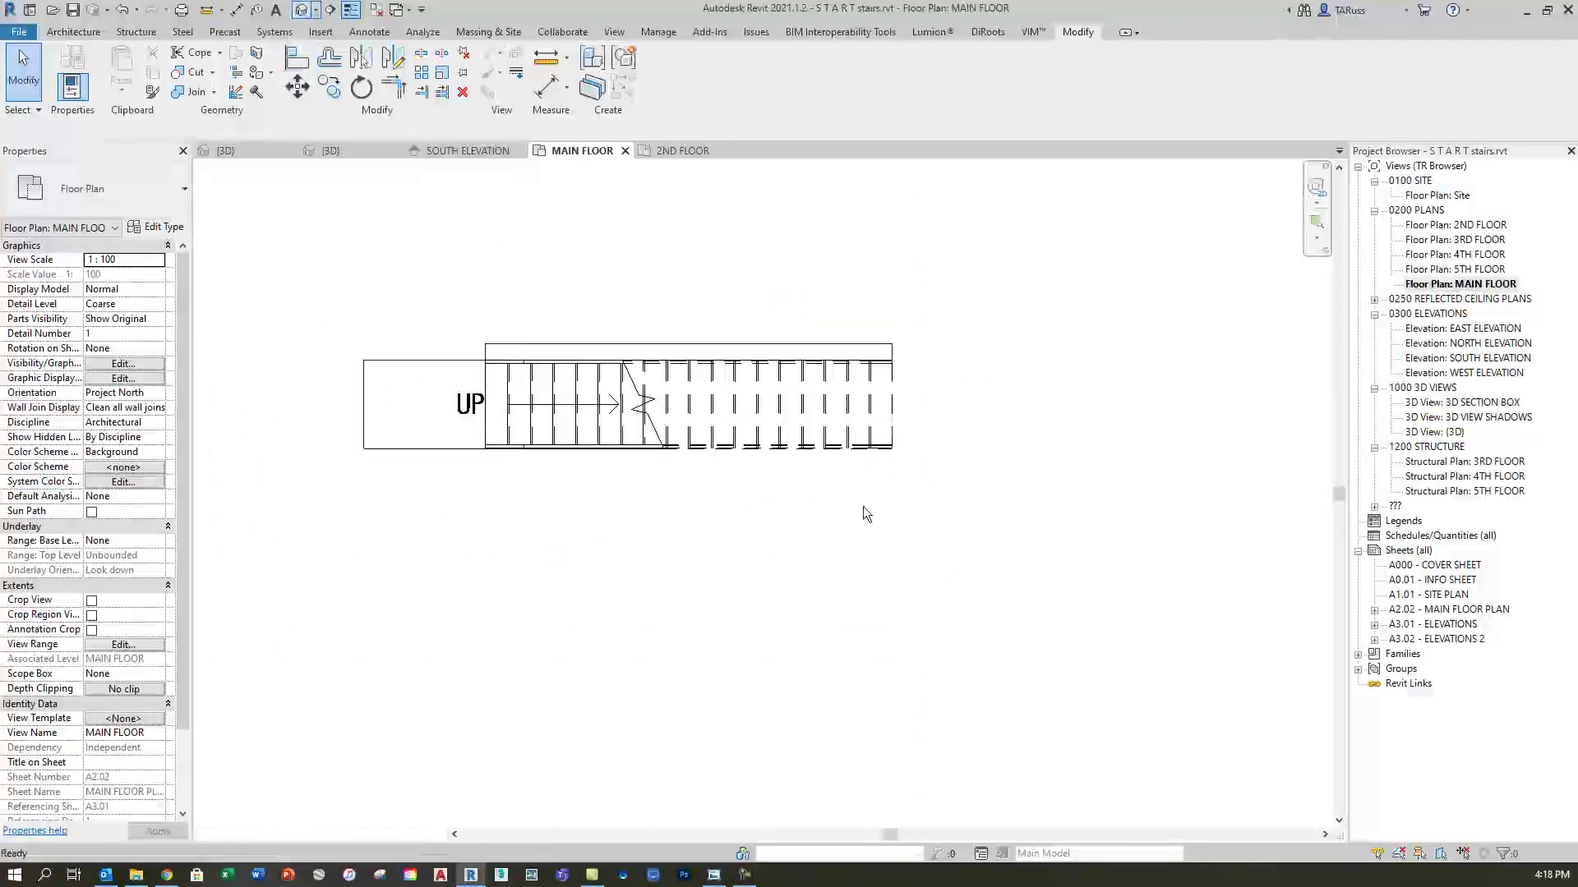
{"action": "scroll", "coordinate": [719, 534], "scroll_direction": "up", "scroll_amount": 5}
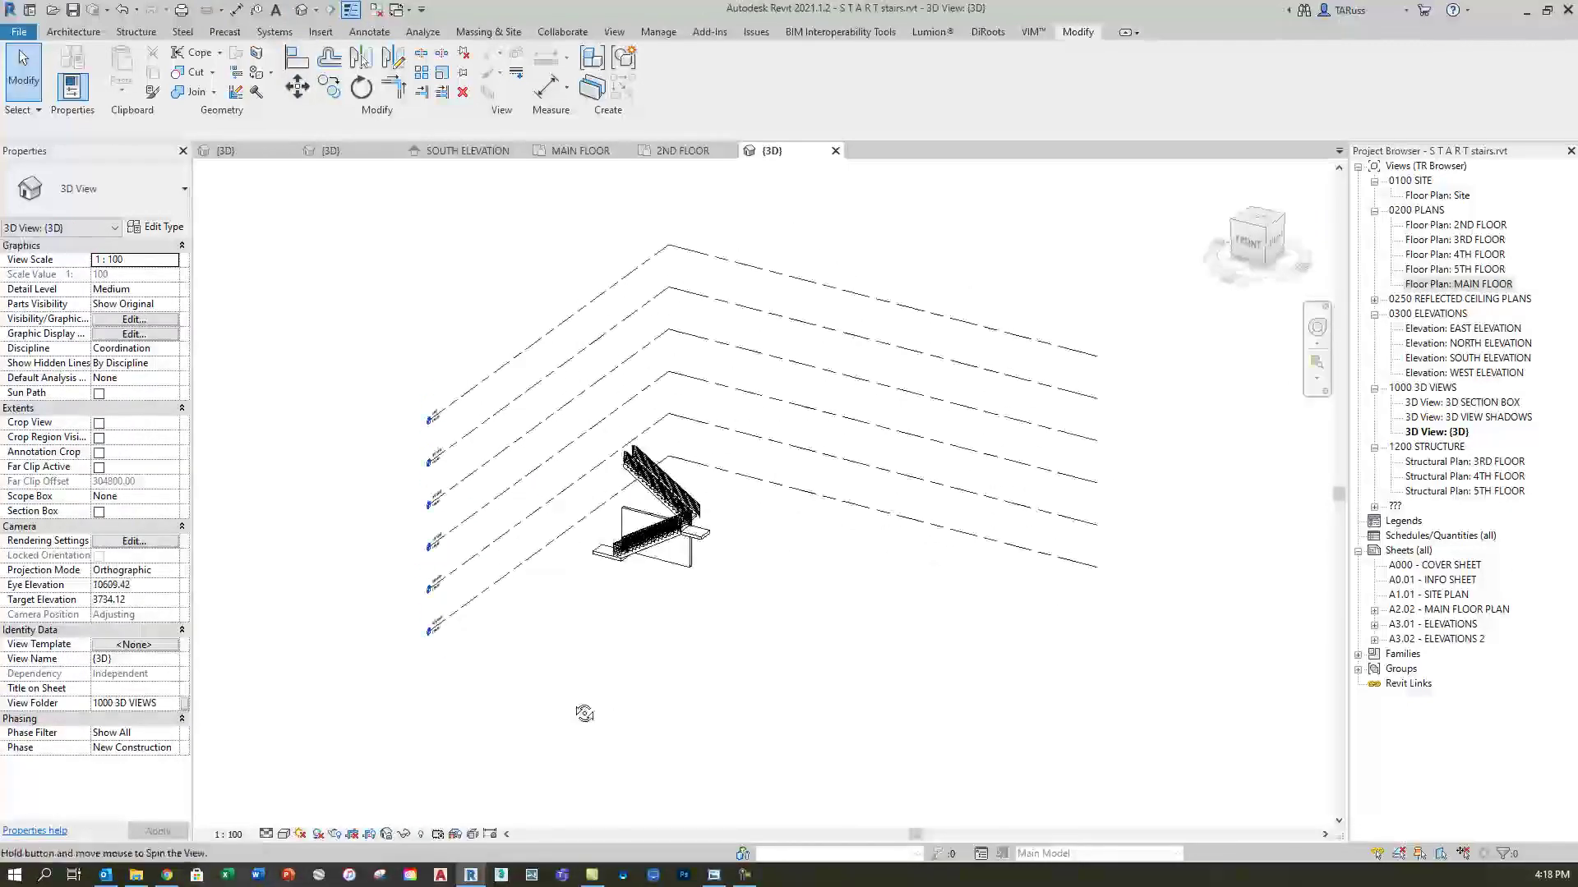
{"action": "left_click", "coordinate": [723, 539]}
{"action": "middle_click_drag", "start_coordinate": [1145, 624], "coordinate": [1027, 600], "text": "shift"}
{"action": "scroll", "coordinate": [1074, 588], "scroll_direction": "up", "scroll_amount": 5}
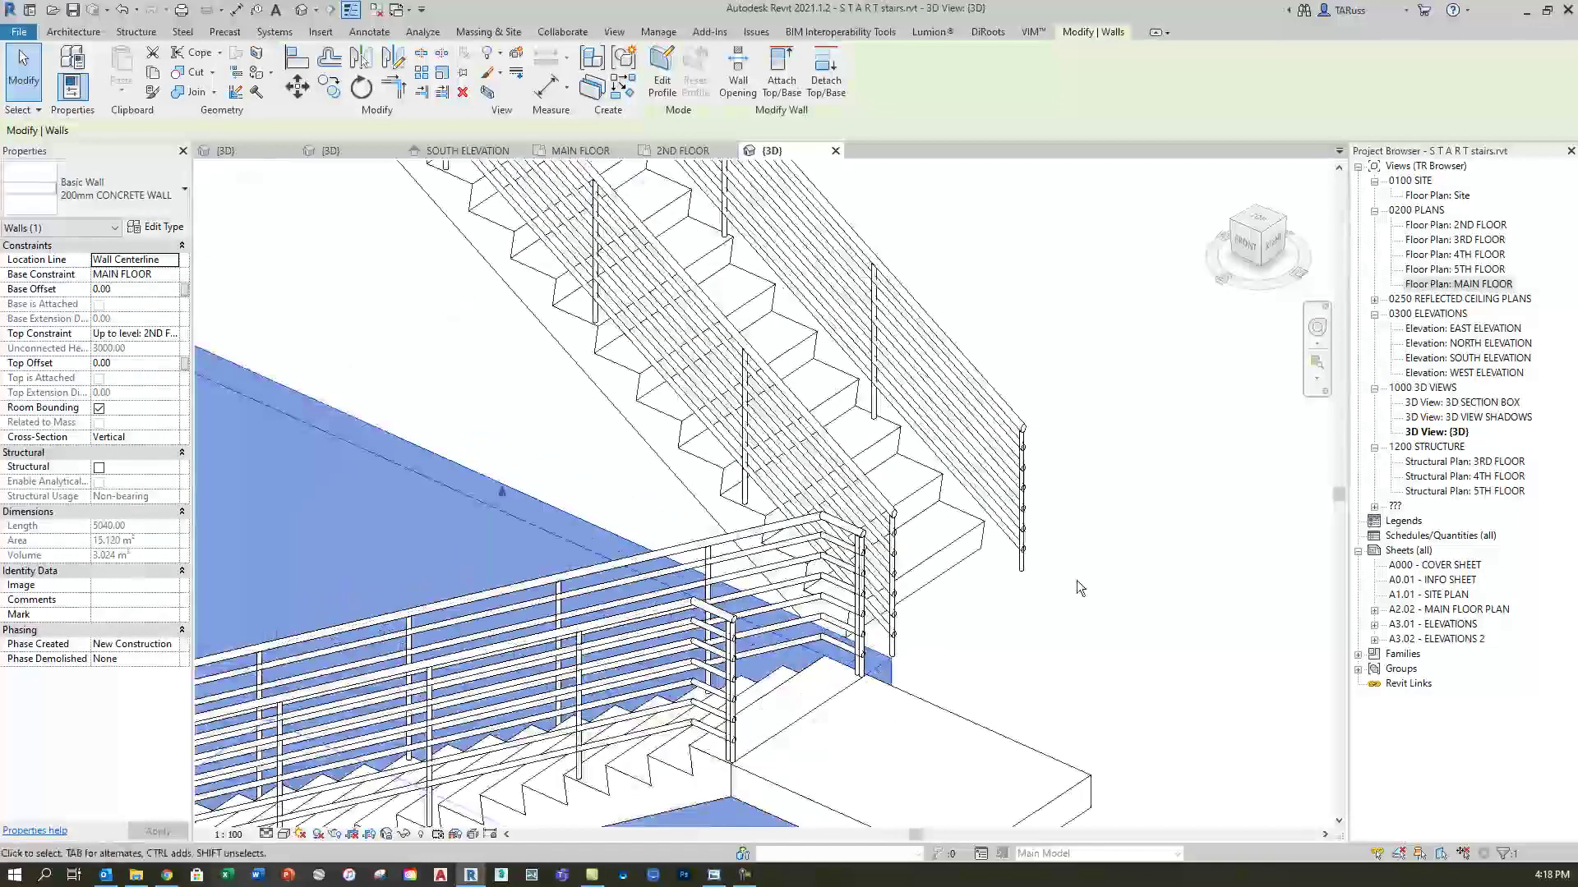
{"action": "left_click", "coordinate": [172, 334]}
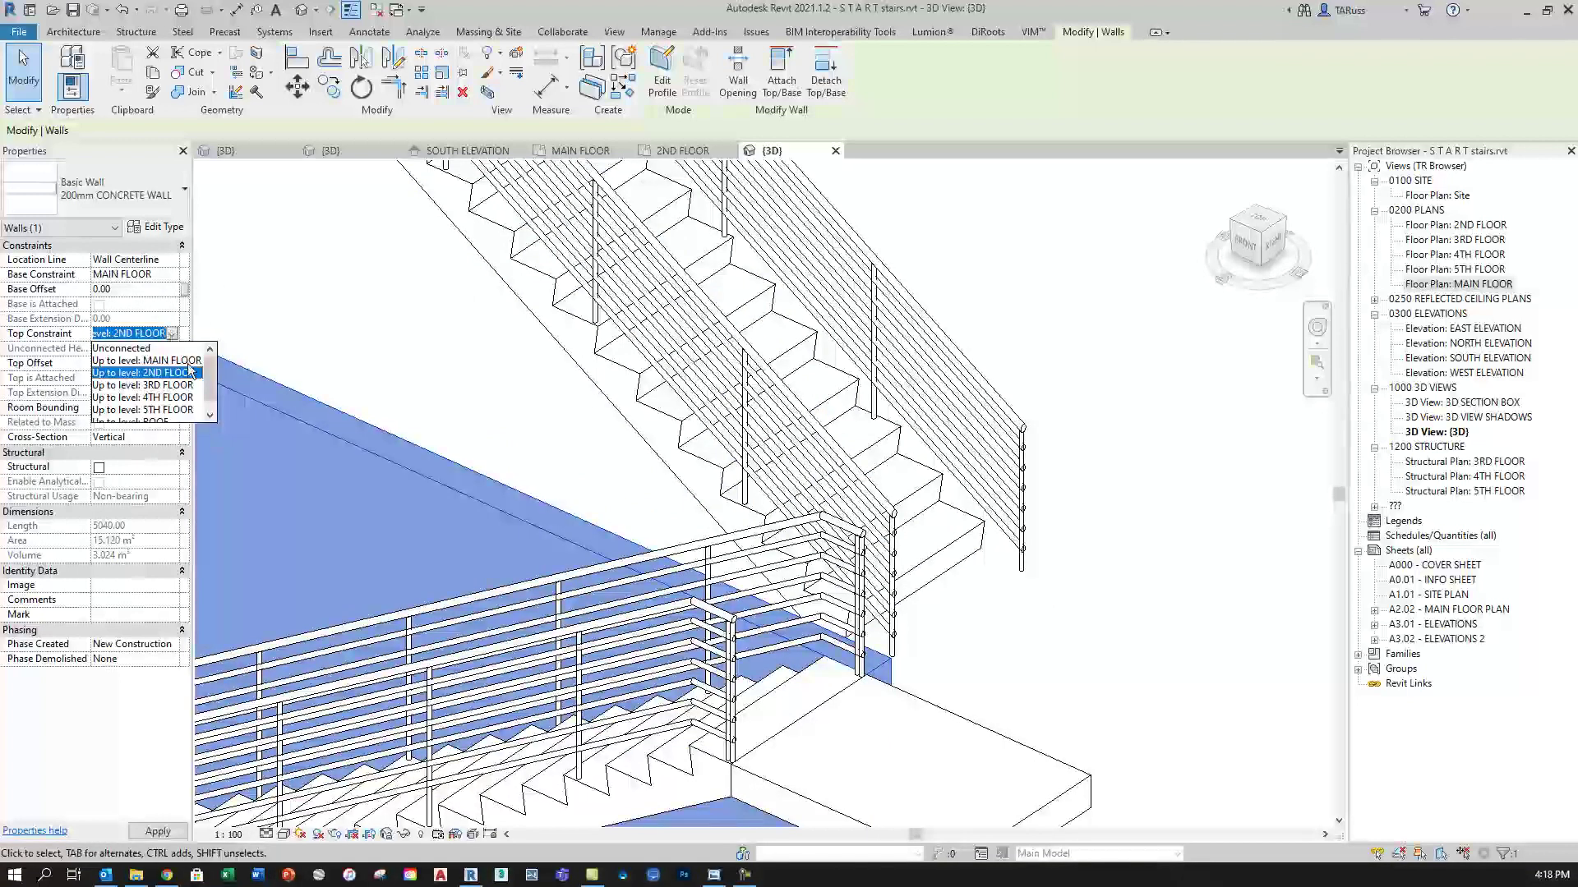
{"action": "left_click", "coordinate": [168, 410]}
Examine in 3D how the concrete wall, both stair flights and the landing slabs meet
{"action": "scroll", "coordinate": [1006, 516], "scroll_direction": "down", "scroll_amount": 5}
{"action": "left_click", "coordinate": [1007, 520]}
{"action": "middle_click_drag", "start_coordinate": [1008, 520], "coordinate": [863, 575], "text": "shift"}
{"action": "scroll", "coordinate": [927, 515], "scroll_direction": "up", "scroll_amount": 5}
{"action": "scroll", "coordinate": [927, 506], "scroll_direction": "down", "scroll_amount": 5}
{"action": "scroll", "coordinate": [908, 450], "scroll_direction": "up", "scroll_amount": 4}
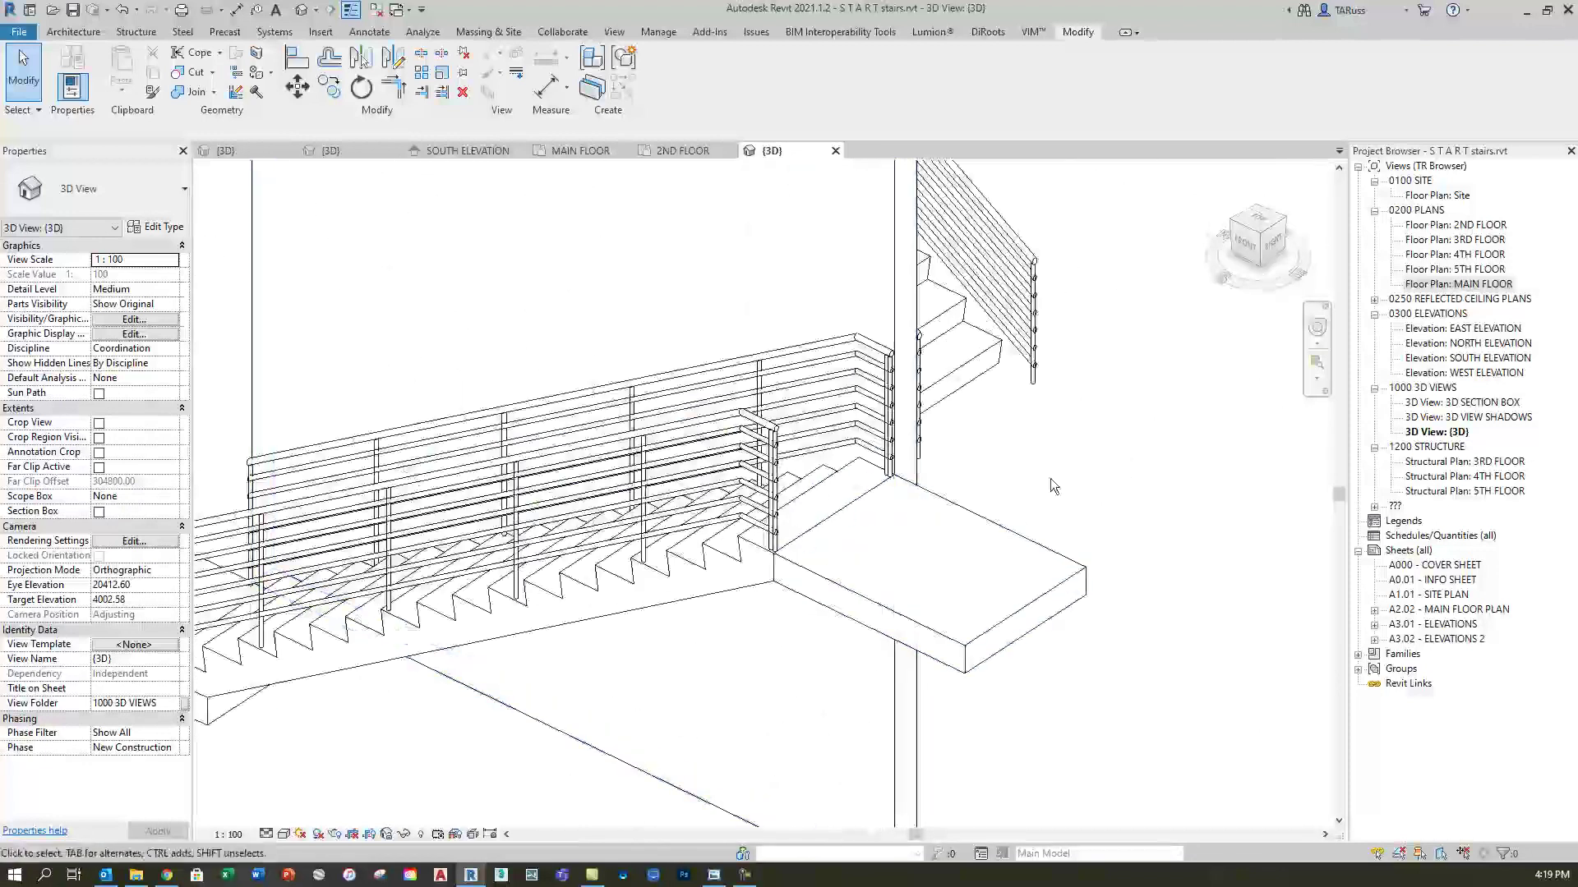
{"action": "middle_click_drag", "start_coordinate": [938, 441], "coordinate": [830, 362], "text": "shift"}
{"action": "scroll", "coordinate": [840, 356], "scroll_direction": "up", "scroll_amount": 4}
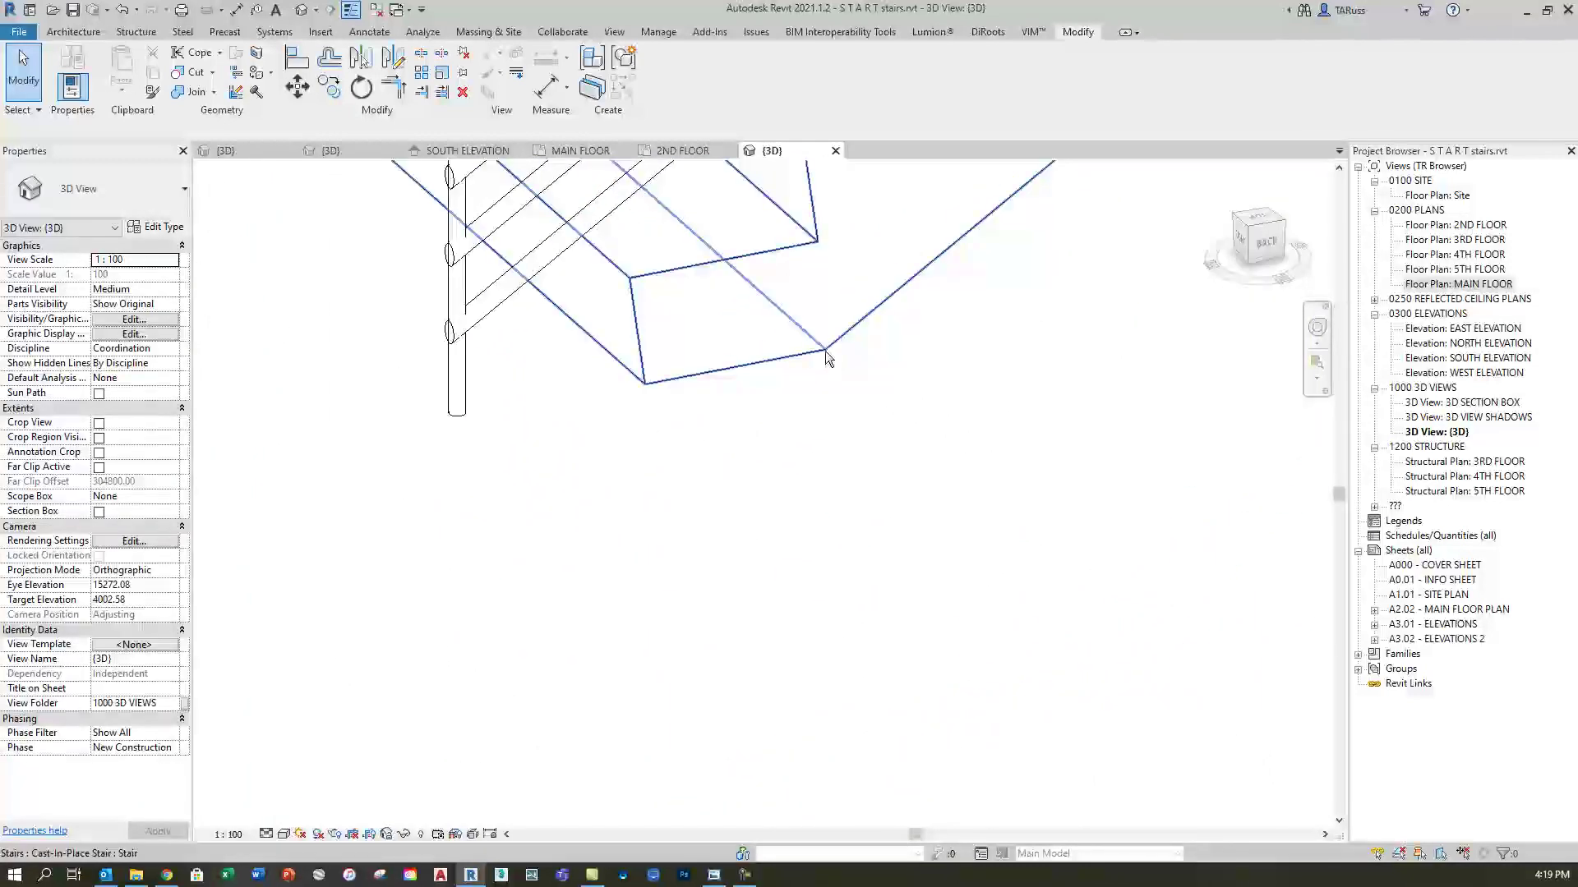
{"action": "scroll", "coordinate": [863, 432], "scroll_direction": "down", "scroll_amount": 5}
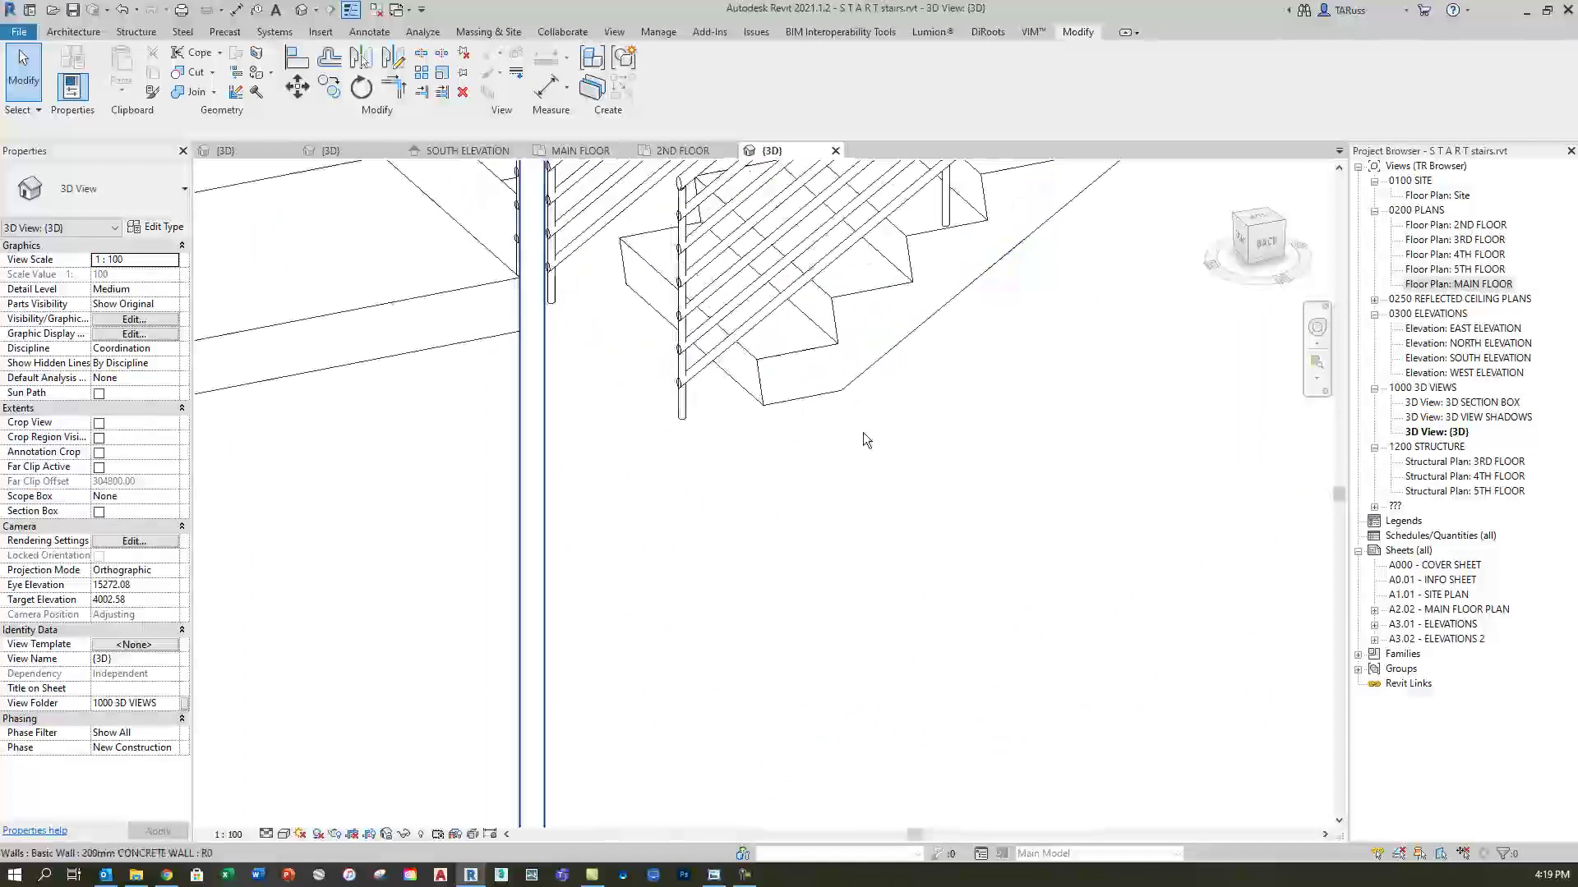
{"action": "middle_click_drag", "start_coordinate": [865, 427], "coordinate": [732, 618], "text": "shift"}
{"action": "scroll", "coordinate": [1008, 618], "scroll_direction": "up", "scroll_amount": 5}
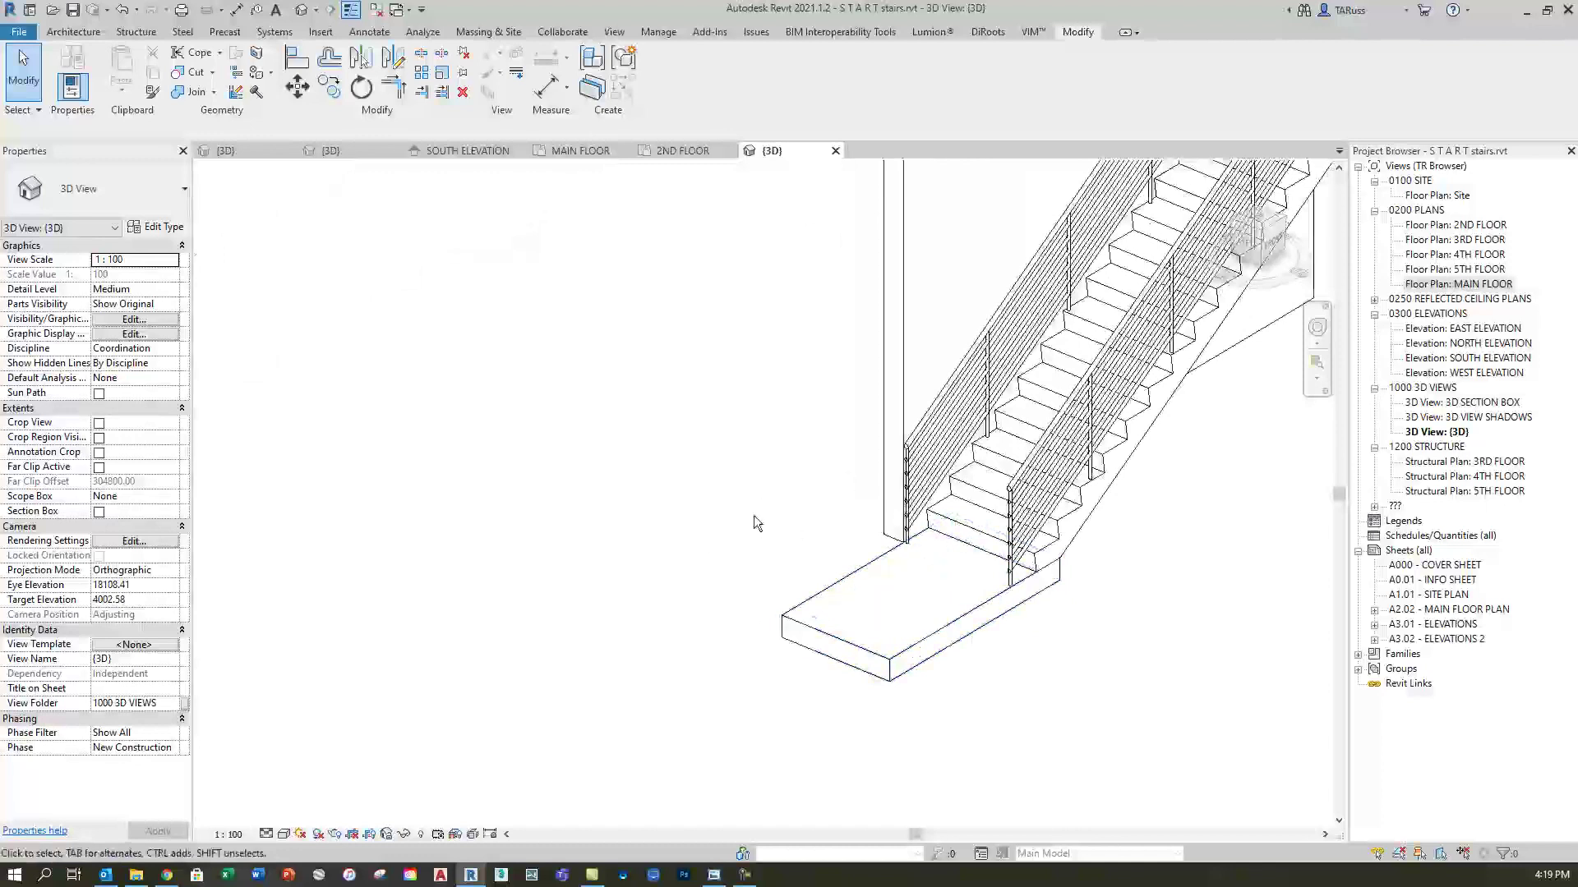
Edit the 2ND FLOOR landing slab's boundary in the 2ND FLOOR plan, stretching its north edge to about 2040 mm from the south edge
{"action": "scroll", "coordinate": [757, 523], "scroll_direction": "down", "scroll_amount": 5}
{"action": "middle_click_drag", "start_coordinate": [756, 523], "coordinate": [929, 472], "text": "shift"}
{"action": "scroll", "coordinate": [930, 470], "scroll_direction": "up", "scroll_amount": 6}
{"action": "scroll", "coordinate": [921, 518], "scroll_direction": "down", "scroll_amount": 3}
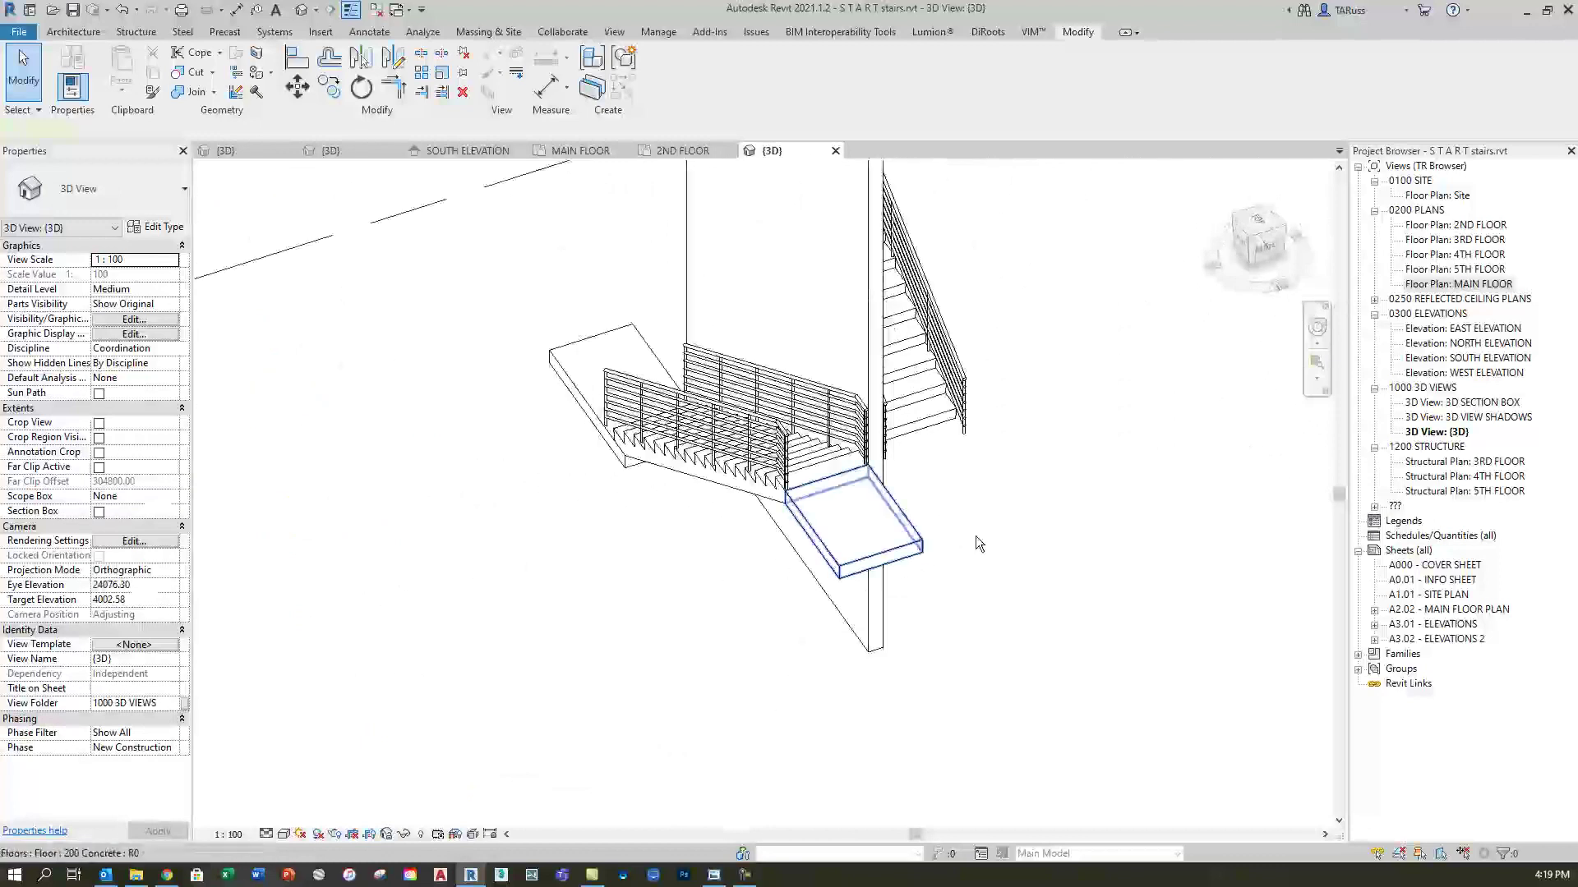
{"action": "left_click", "coordinate": [976, 542]}
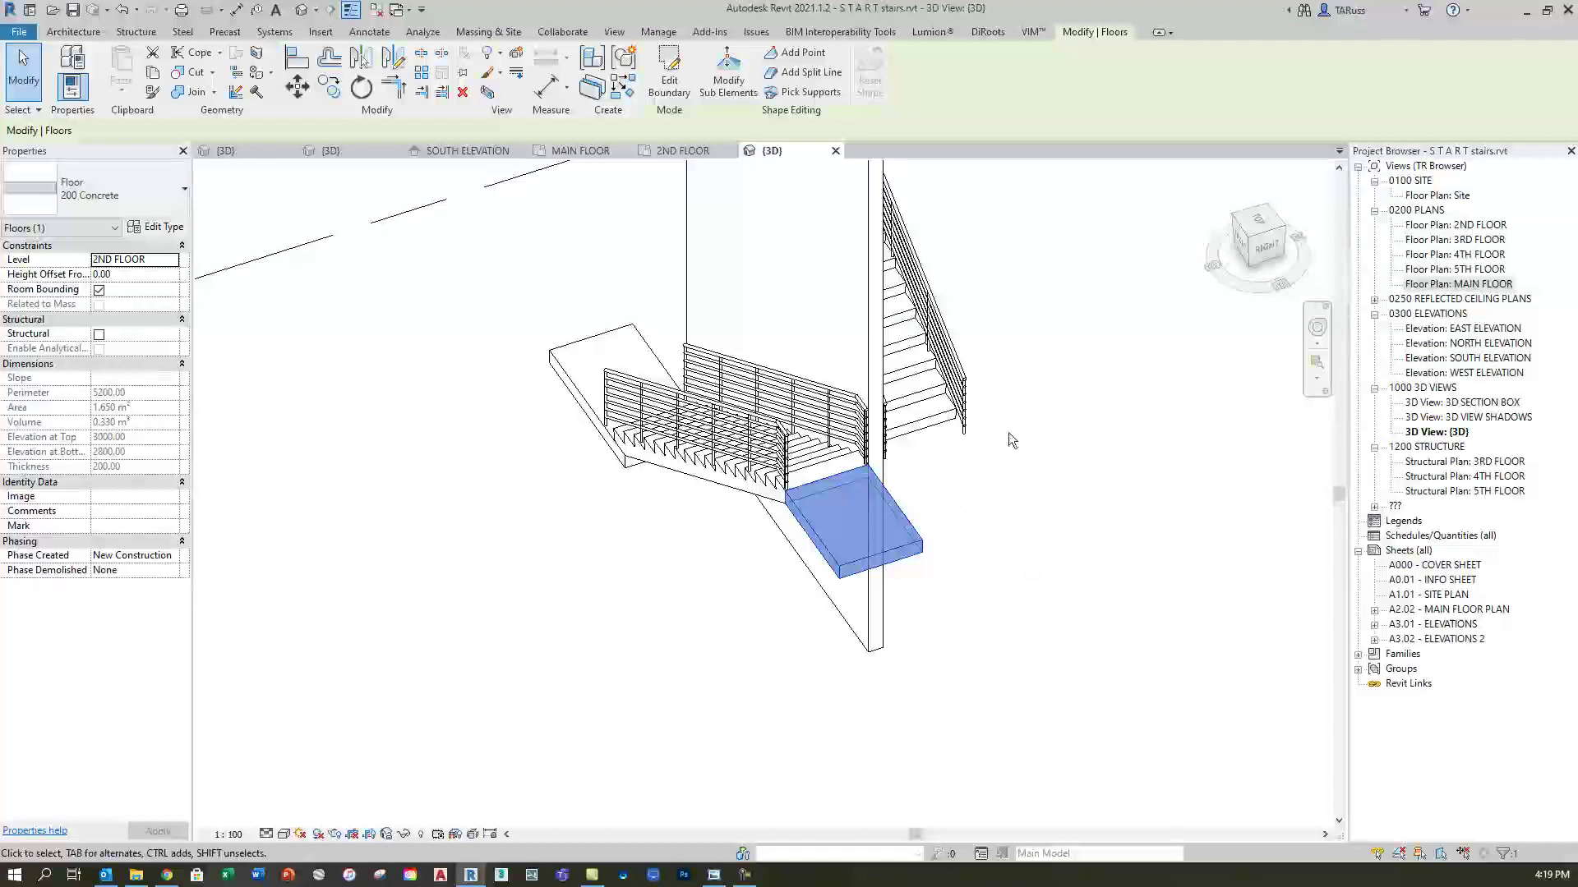
{"action": "double_click", "coordinate": [1460, 230]}
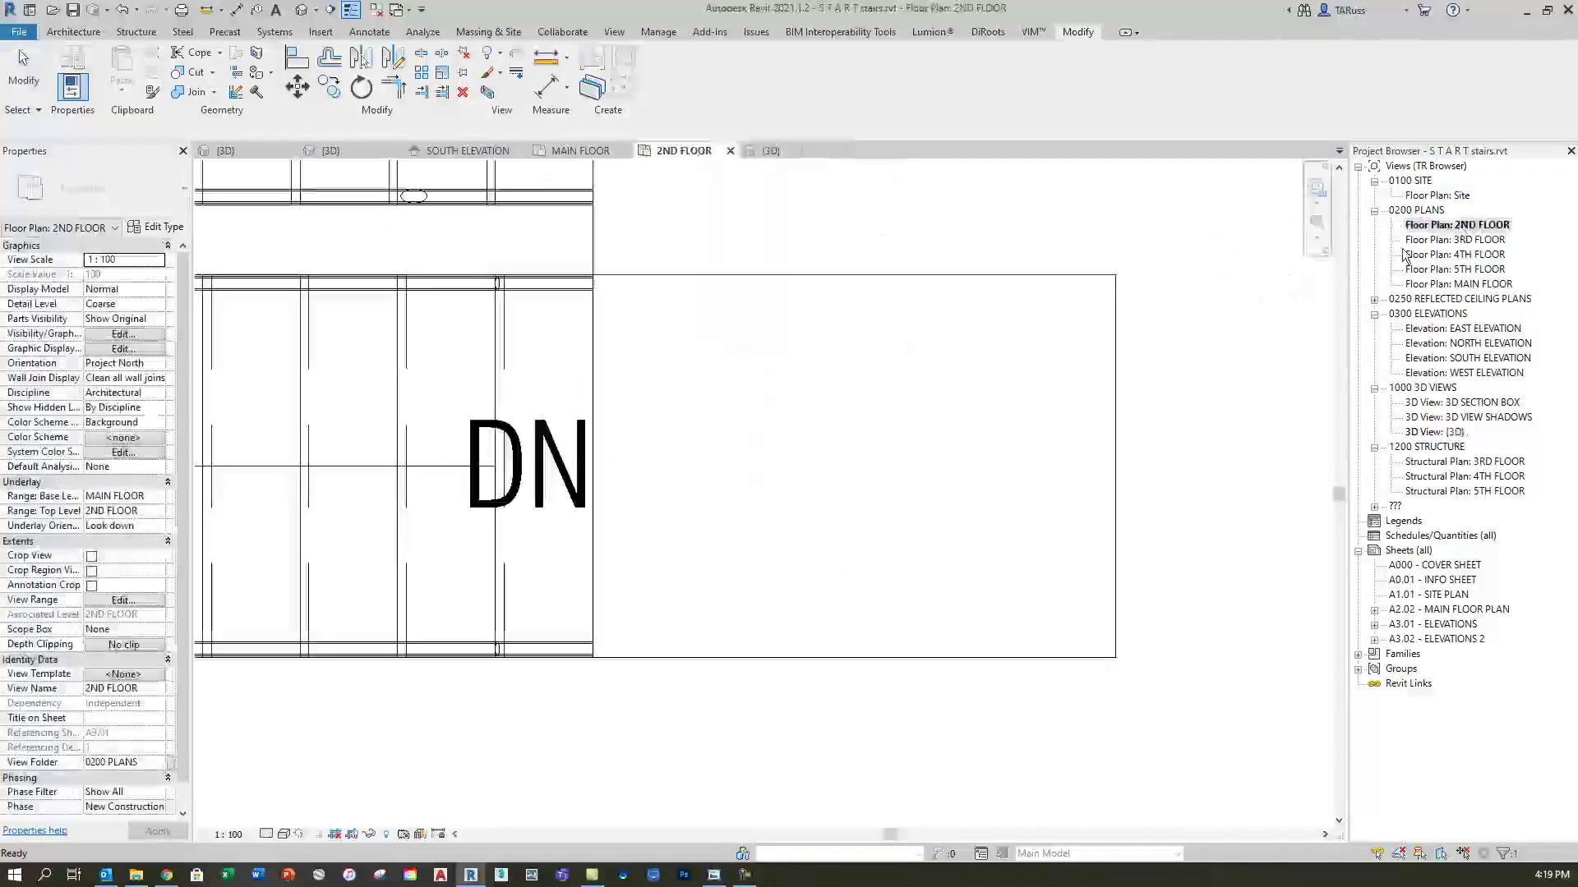
{"action": "scroll", "coordinate": [886, 396], "scroll_direction": "down", "scroll_amount": 3}
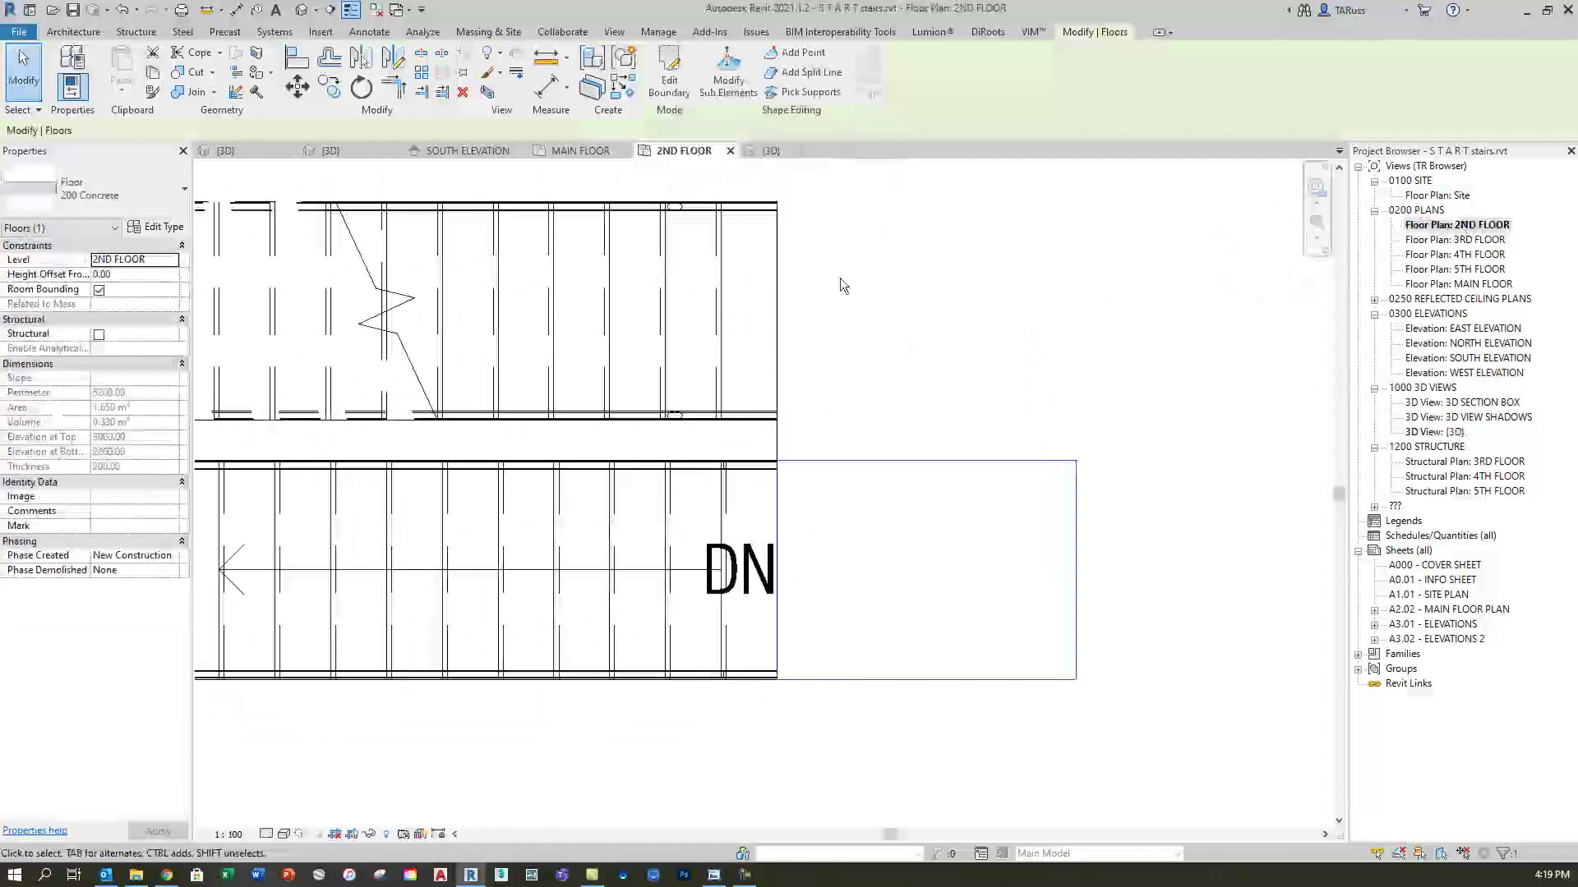
{"action": "left_click", "coordinate": [667, 83]}
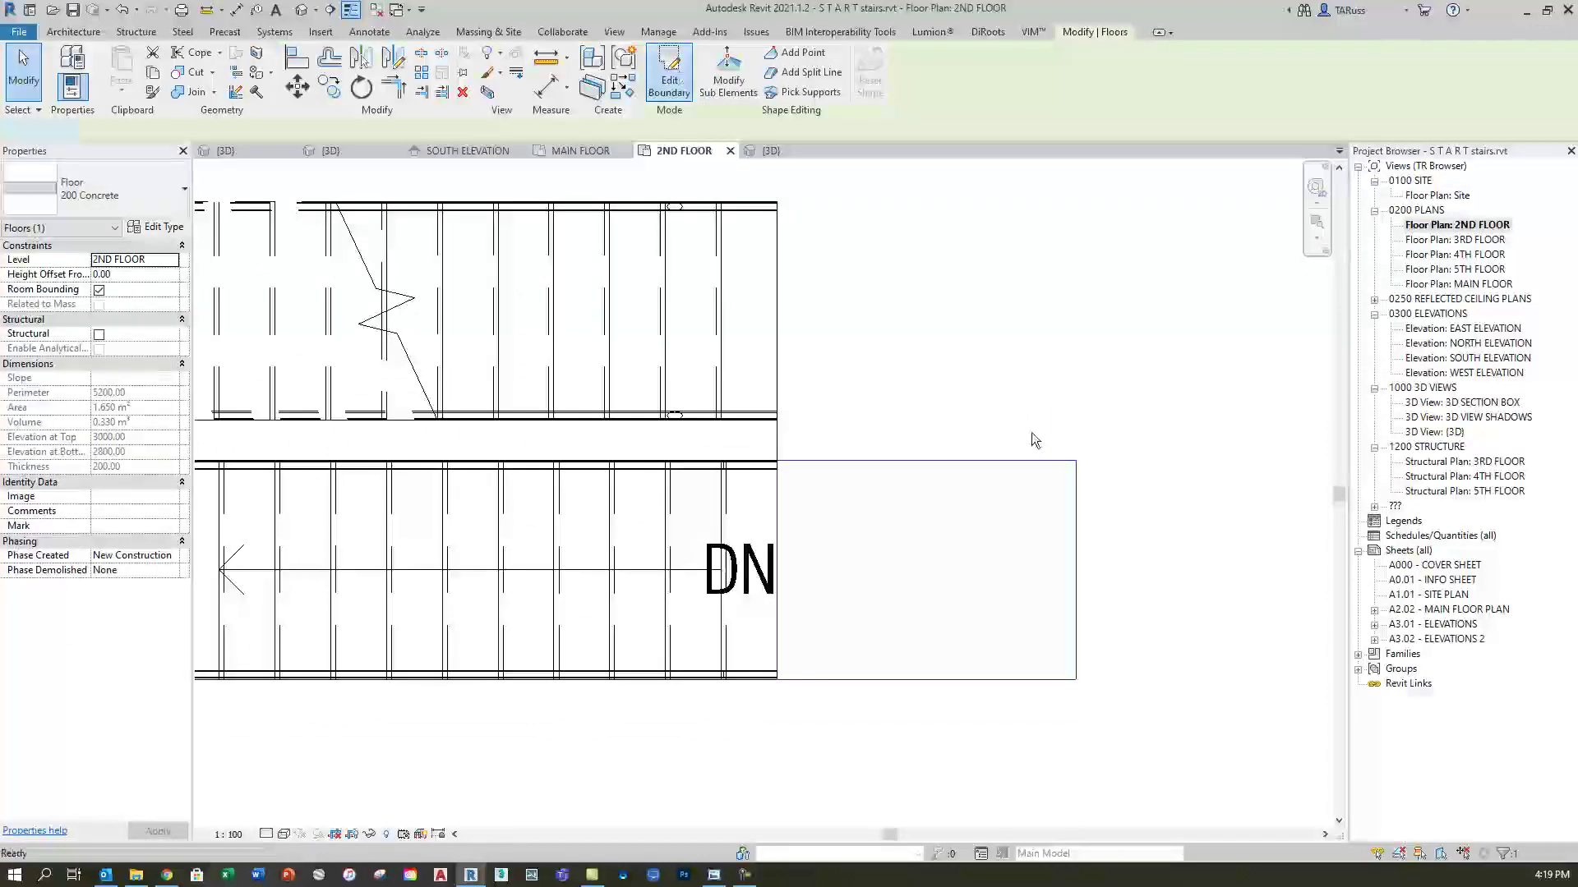
{"action": "left_click", "coordinate": [905, 462]}
{"action": "left_click_drag", "start_coordinate": [905, 463], "coordinate": [871, 273]}
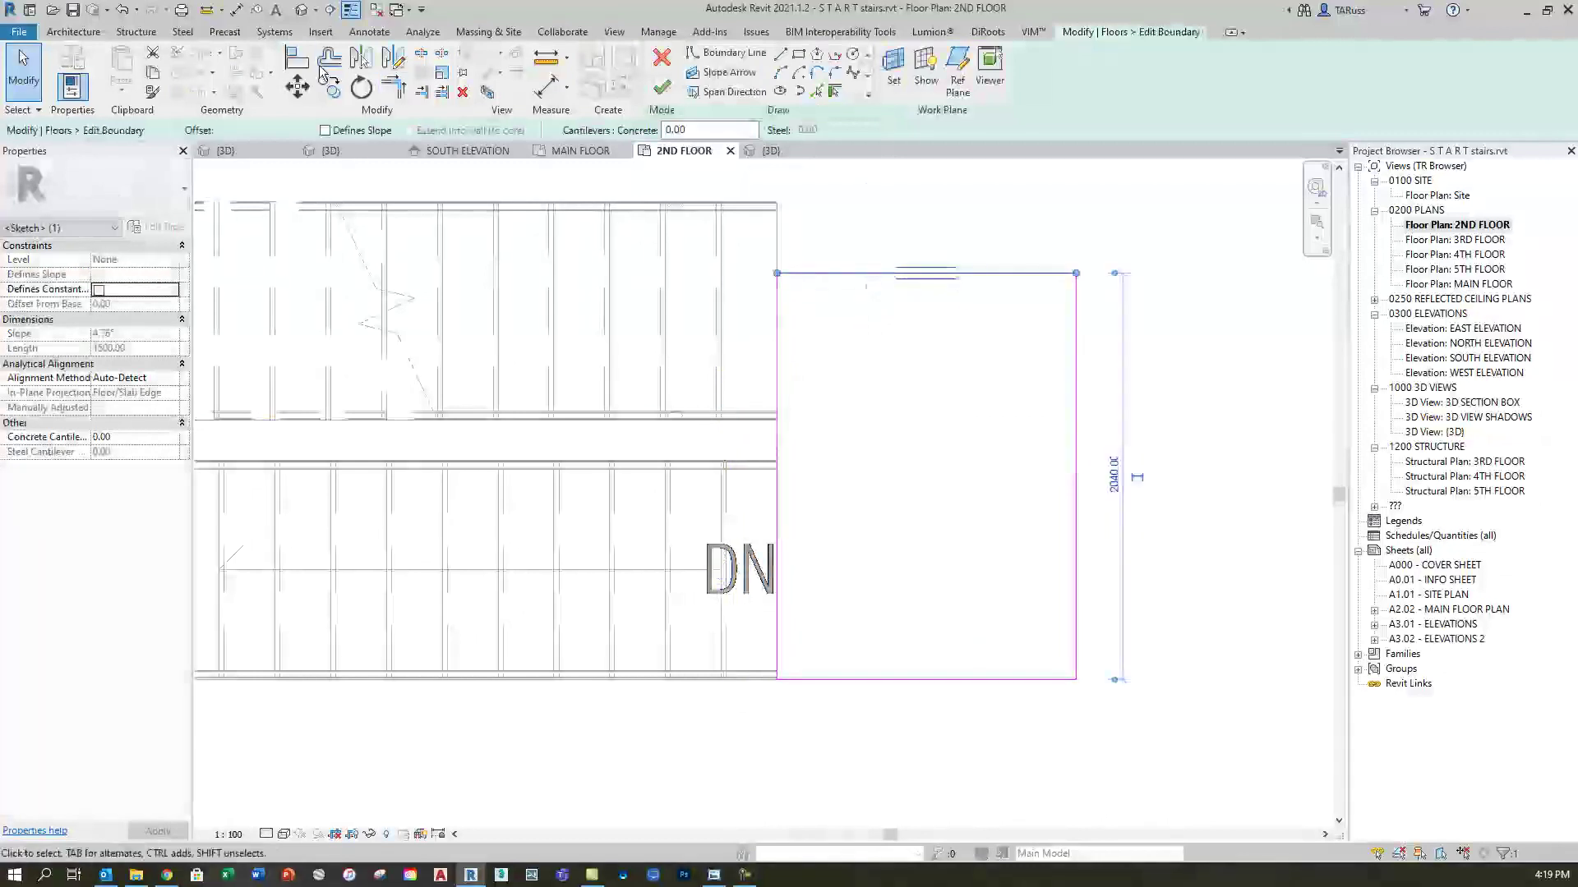
Align the landing slab's north boundary line with the outer edge of the second flight and finish the boundary sketch
{"action": "left_click", "coordinate": [296, 59]}
{"action": "scroll", "coordinate": [665, 195], "scroll_direction": "up", "scroll_amount": 5}
{"action": "left_click", "coordinate": [677, 197]}
{"action": "left_click", "coordinate": [782, 457]}
{"action": "scroll", "coordinate": [826, 296], "scroll_direction": "down", "scroll_amount": 2}
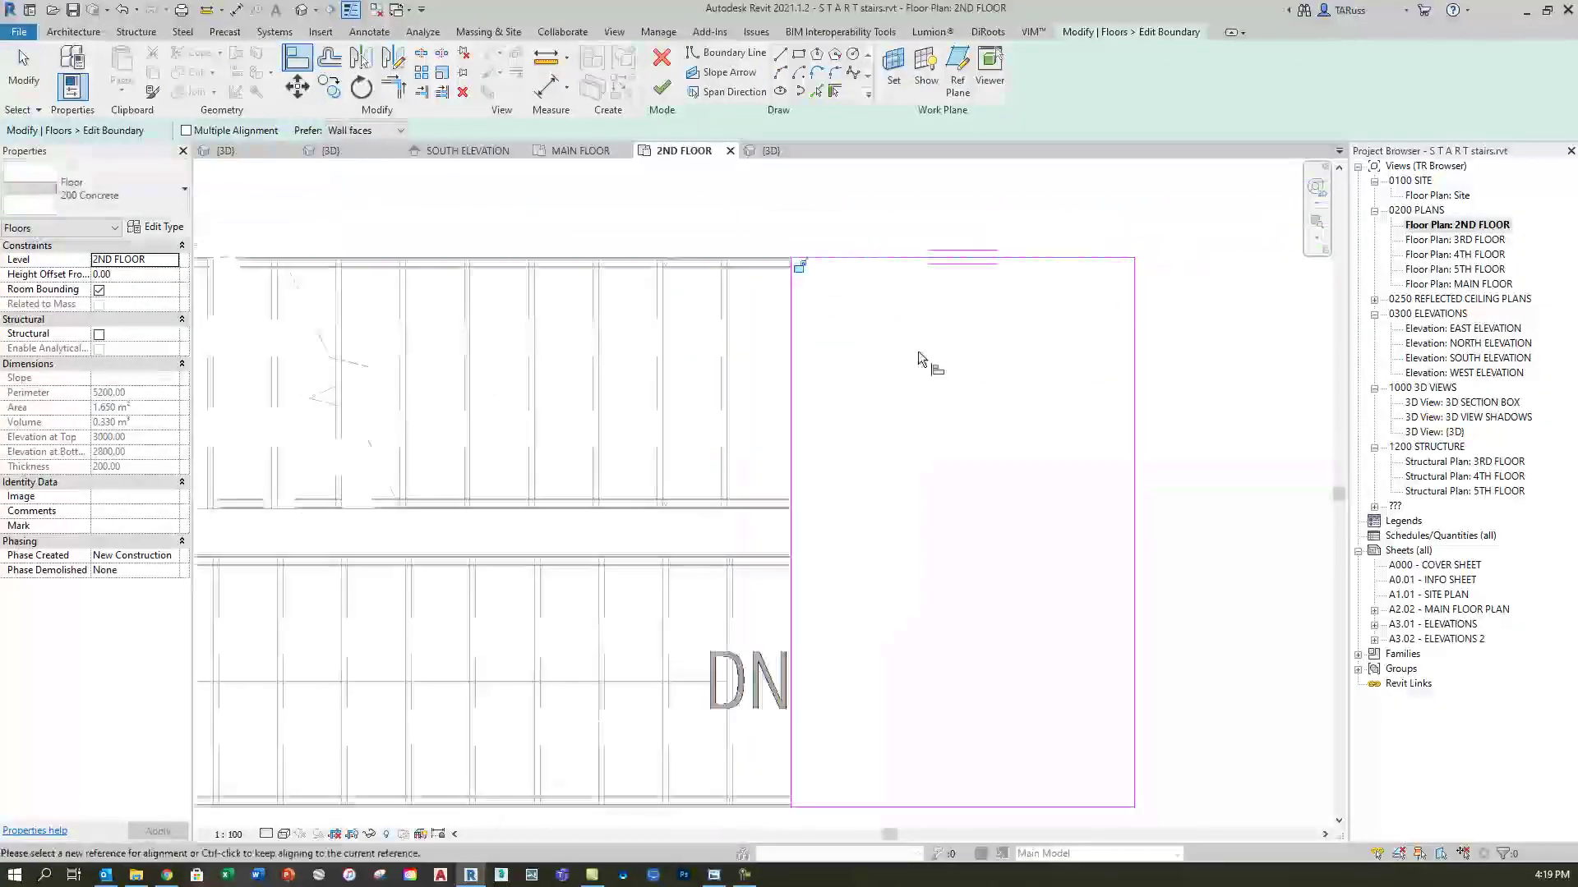
{"action": "left_click", "coordinate": [661, 87]}
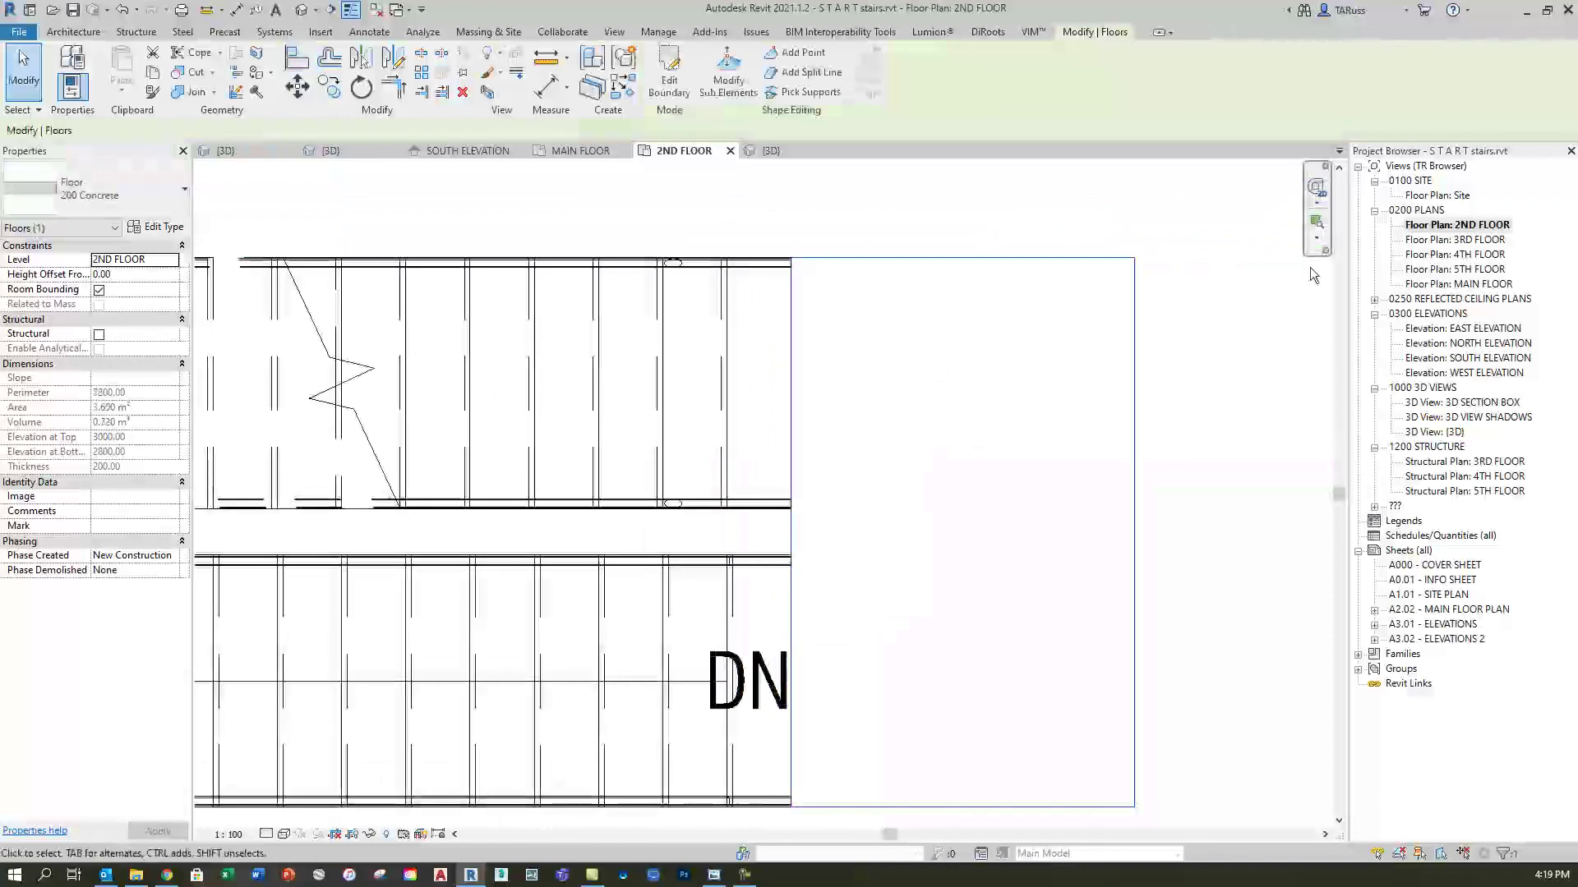
Check the landing slab against the second flight's base in the north elevation and reopen its boundary for editing in the 2ND FLOOR plan
{"action": "double_click", "coordinate": [1471, 343]}
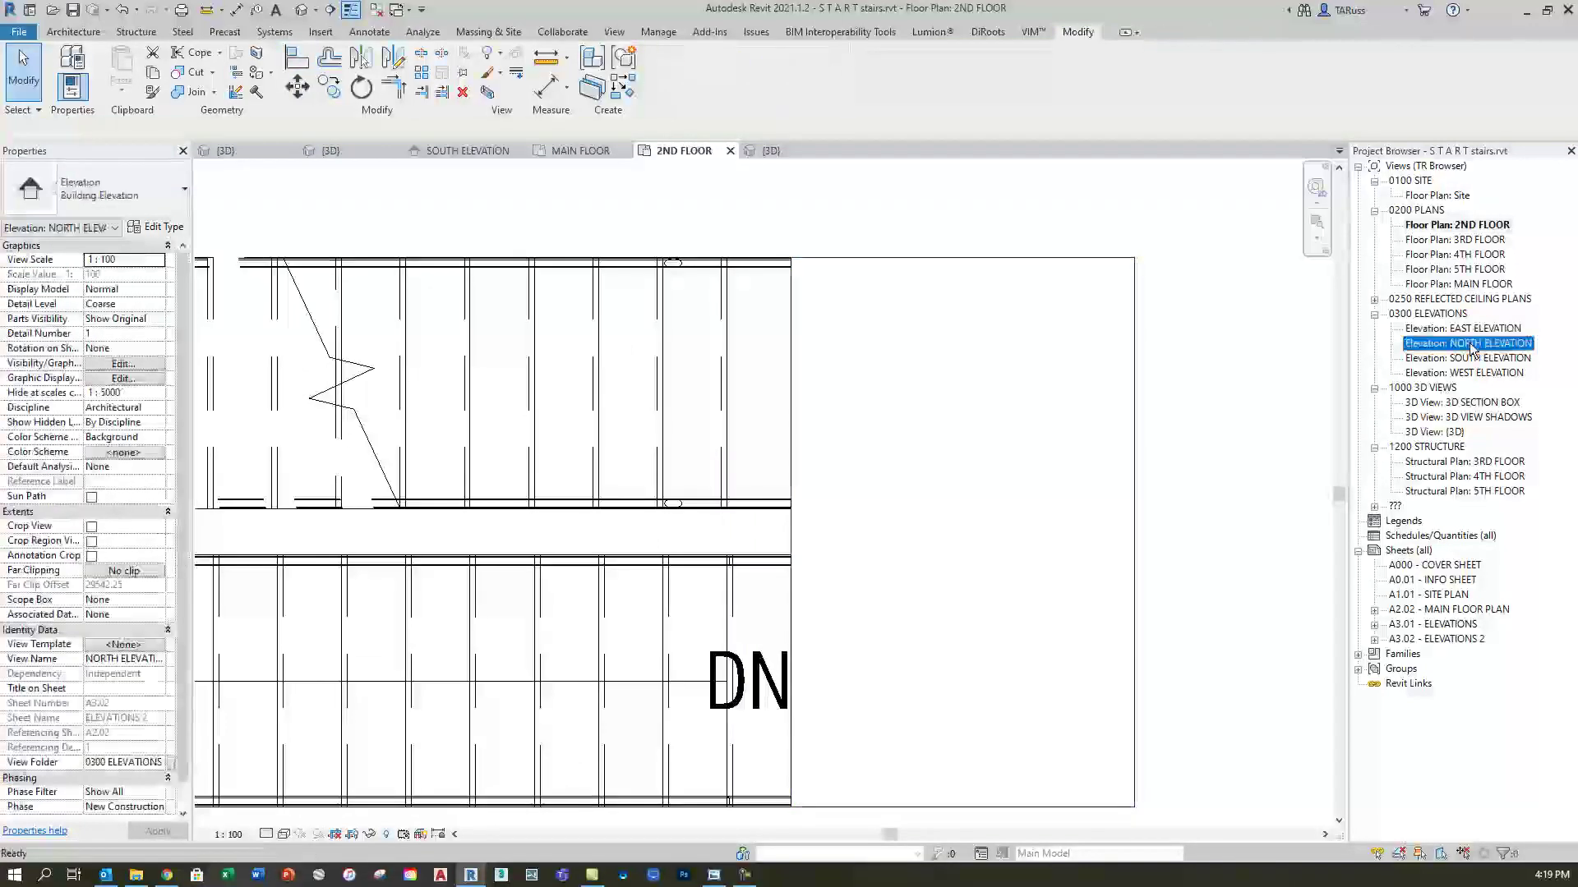
{"action": "scroll", "coordinate": [970, 668], "scroll_direction": "up", "scroll_amount": 8}
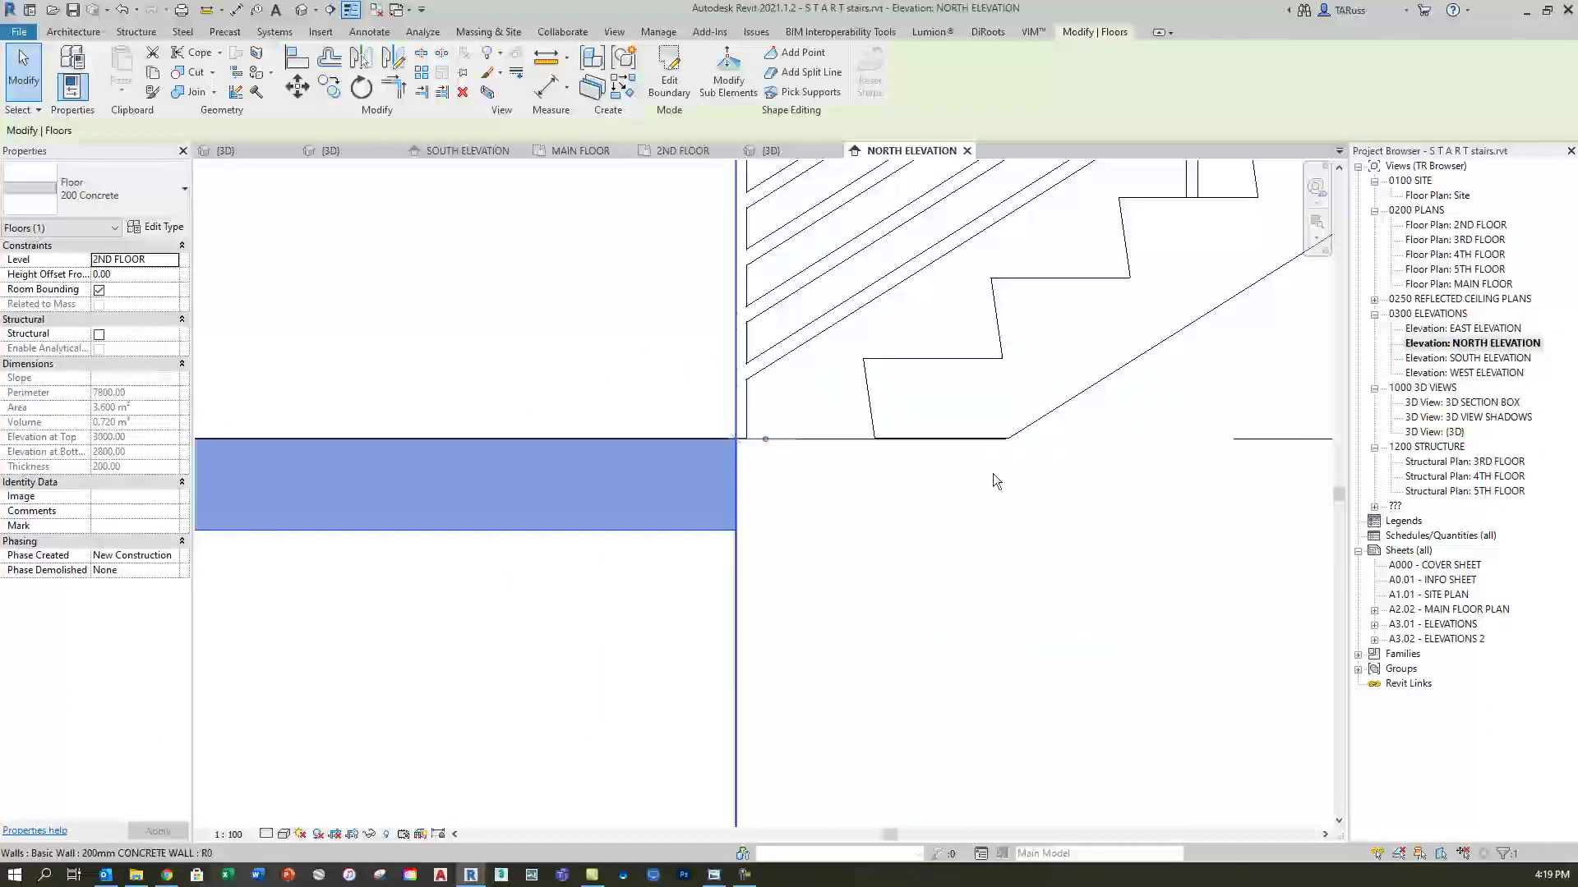
{"action": "scroll", "coordinate": [993, 474], "scroll_direction": "up", "scroll_amount": 4}
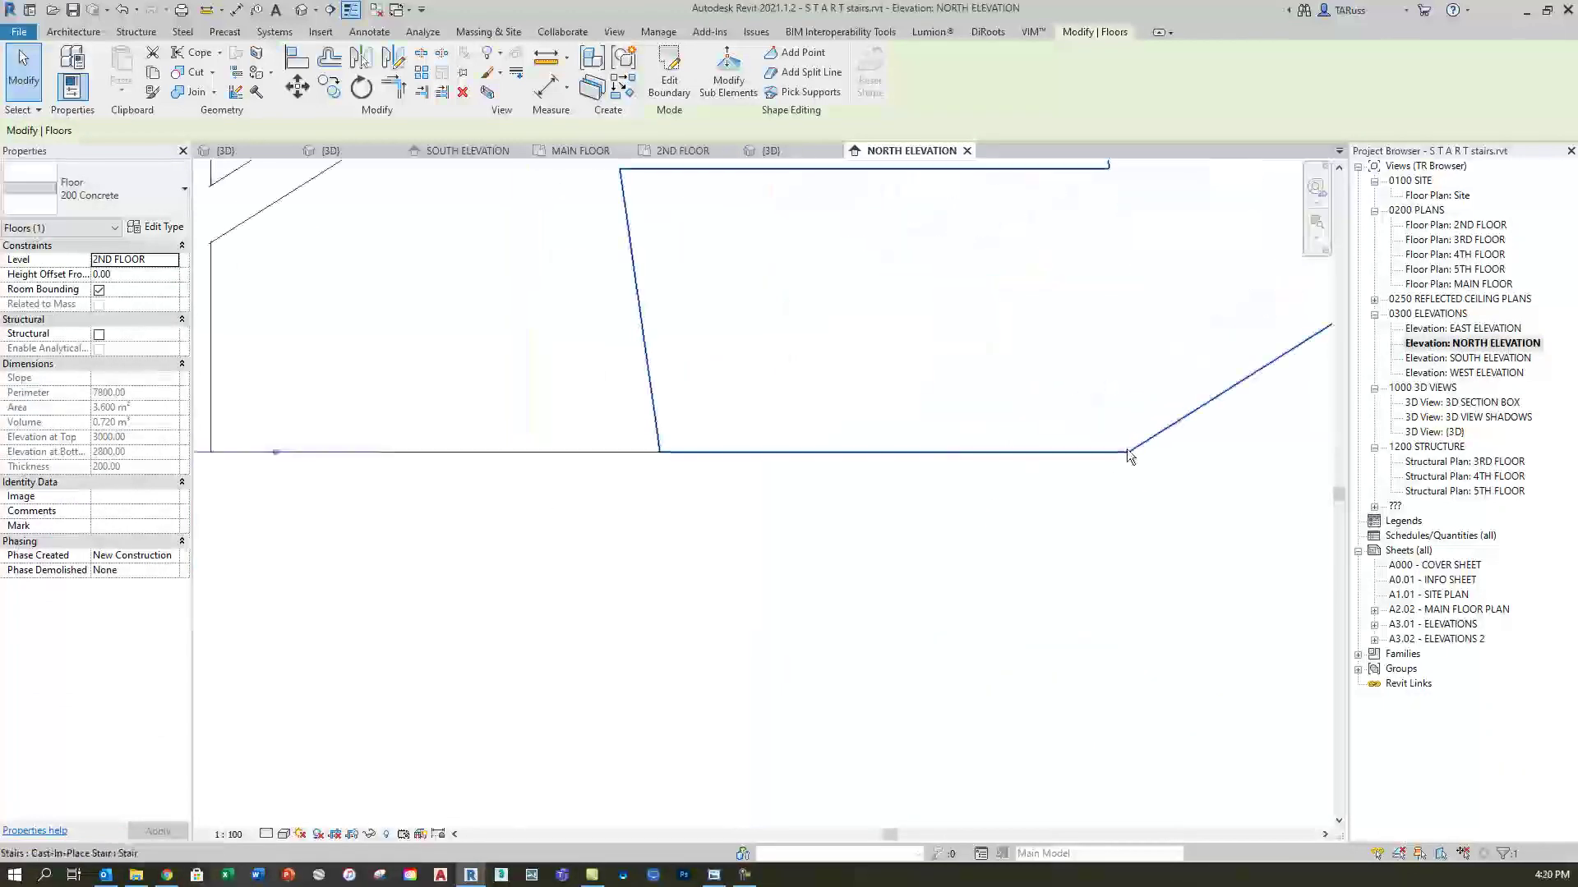
{"action": "scroll", "coordinate": [1118, 448], "scroll_direction": "down", "scroll_amount": 3}
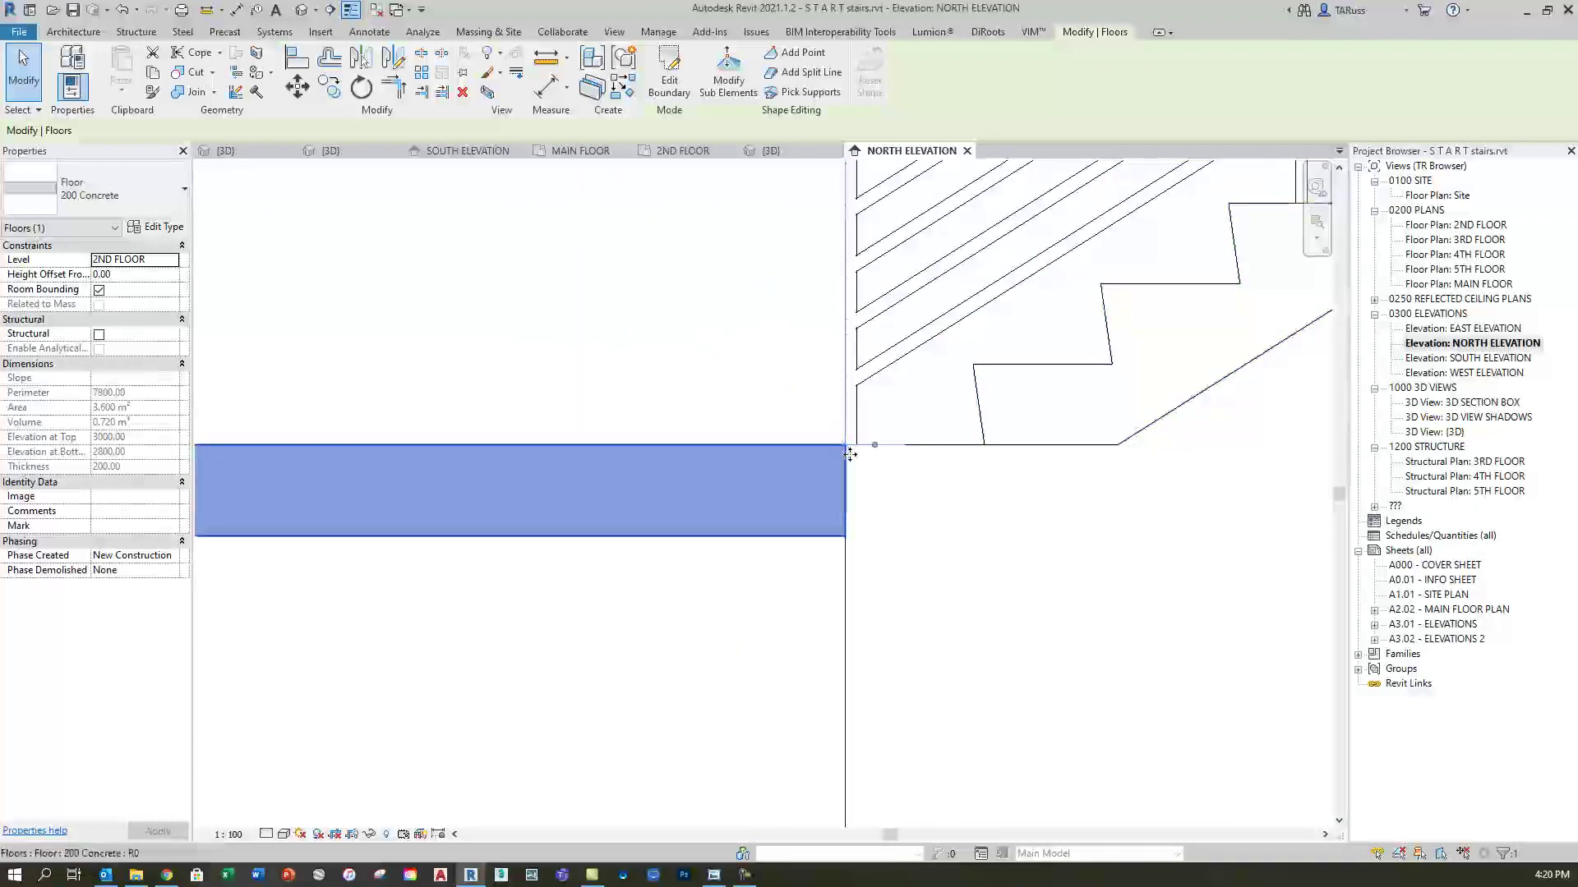
{"action": "scroll", "coordinate": [845, 451], "scroll_direction": "down", "scroll_amount": 2}
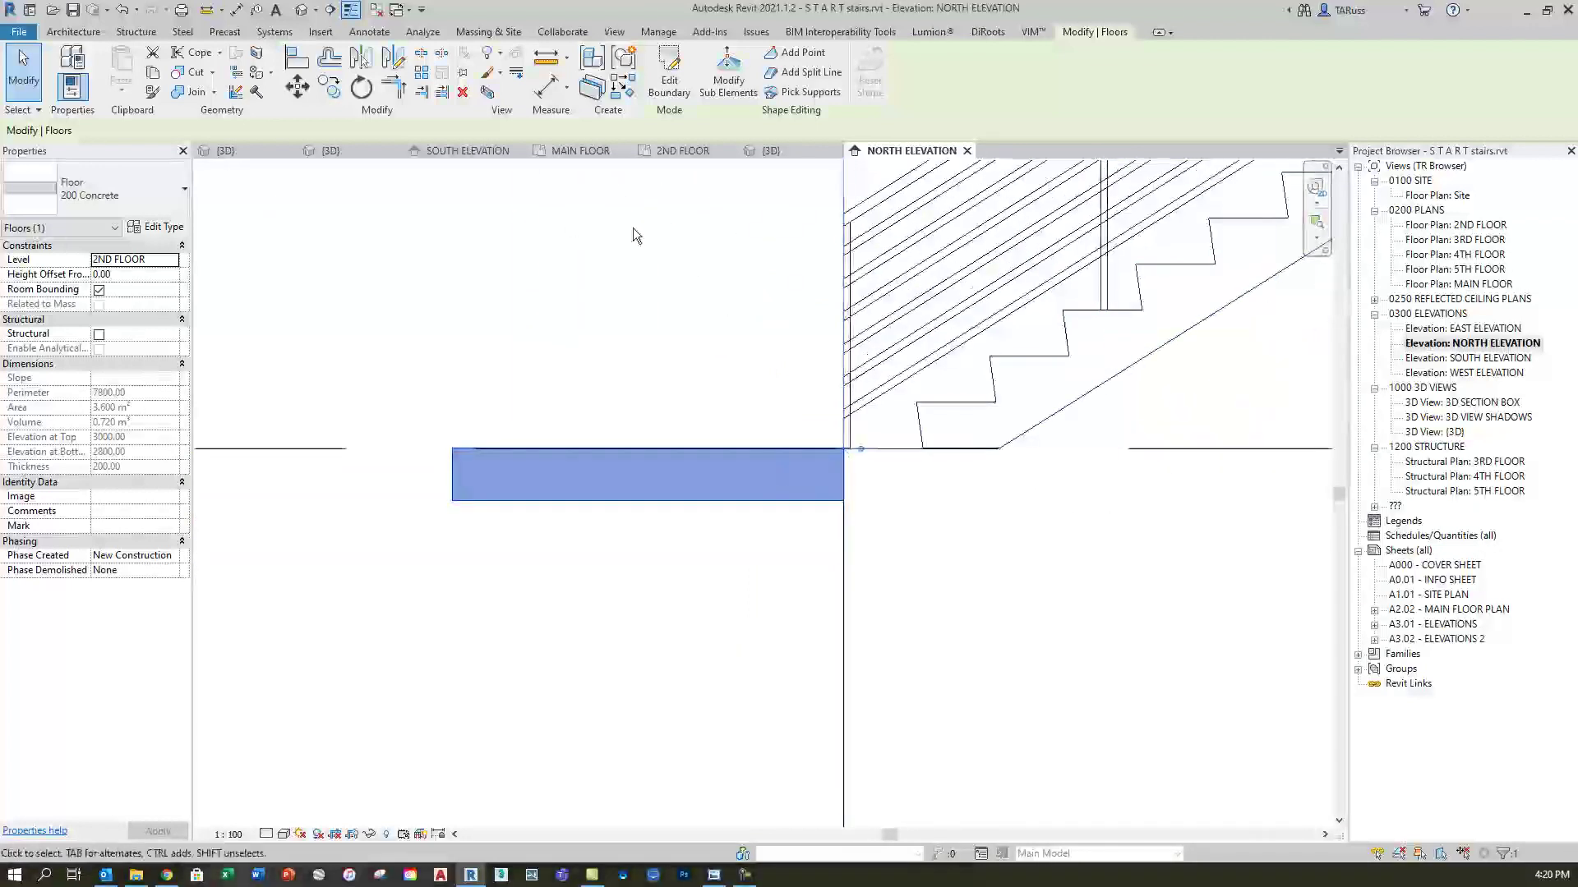
{"action": "left_click", "coordinate": [670, 87]}
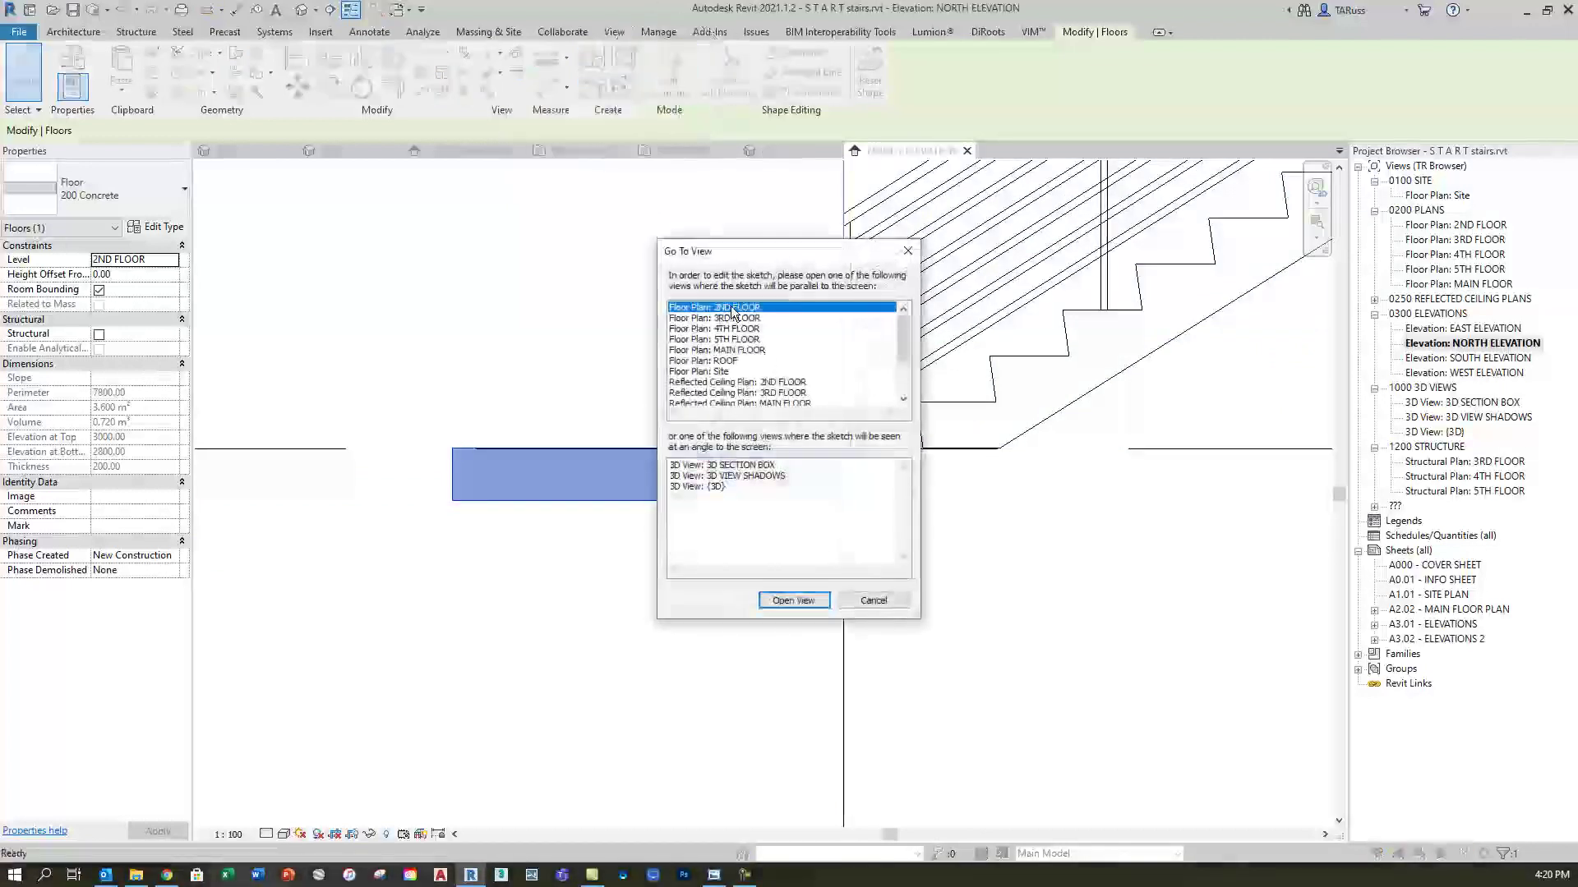
{"action": "left_click", "coordinate": [784, 601]}
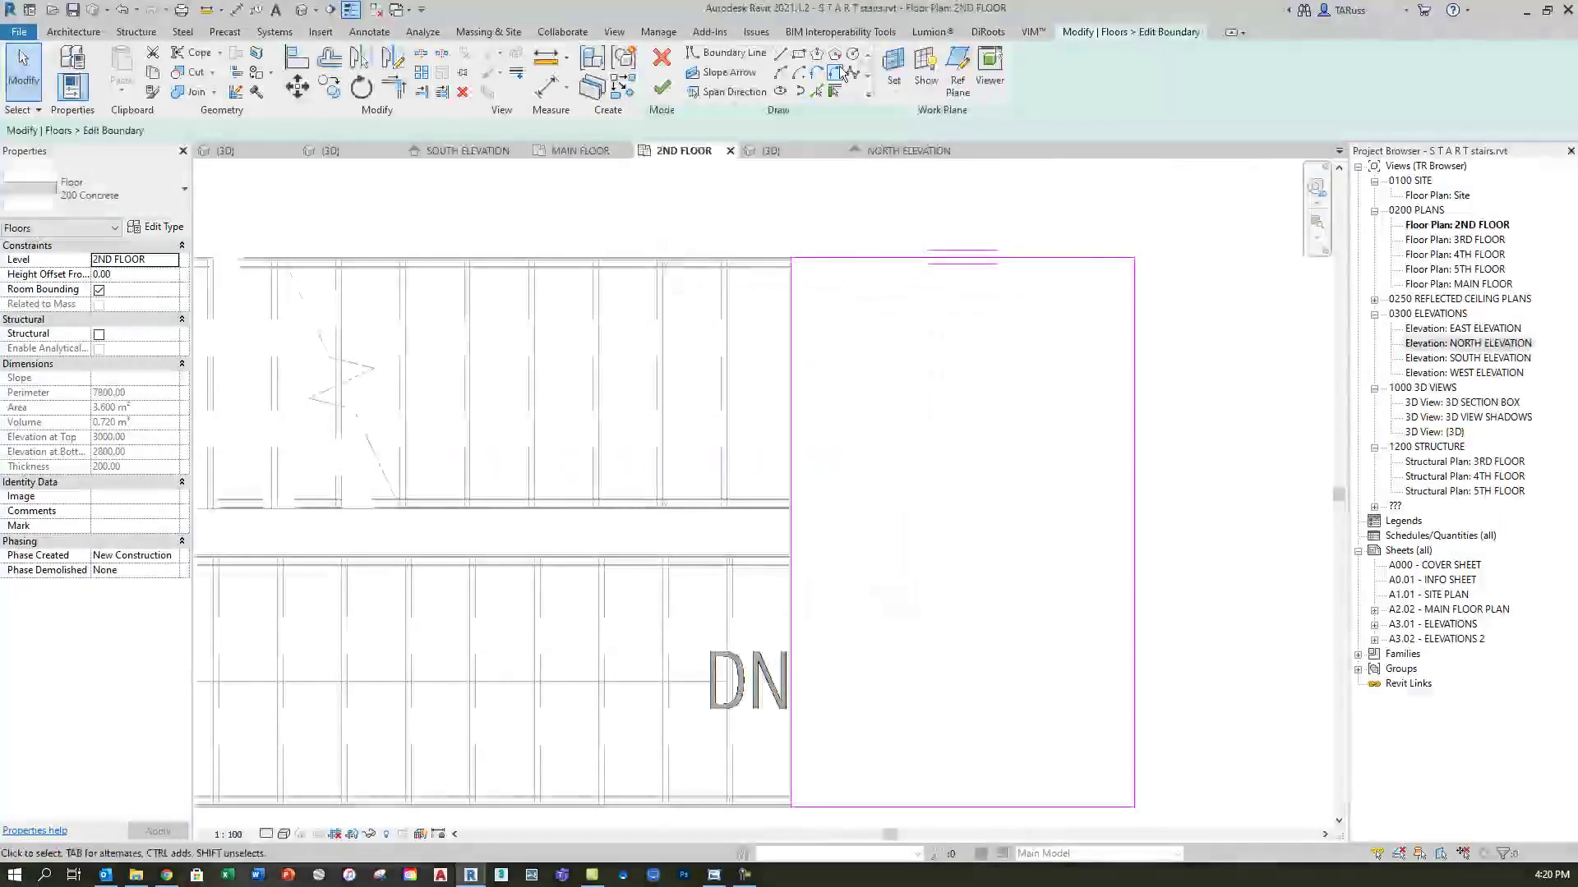
Draw boundary lines from the slab along the second flight's inner edge, then across the flight near its third riser, past the outer edge
{"action": "left_click", "coordinate": [781, 55]}
{"action": "scroll", "coordinate": [697, 520], "scroll_direction": "up", "scroll_amount": 5}
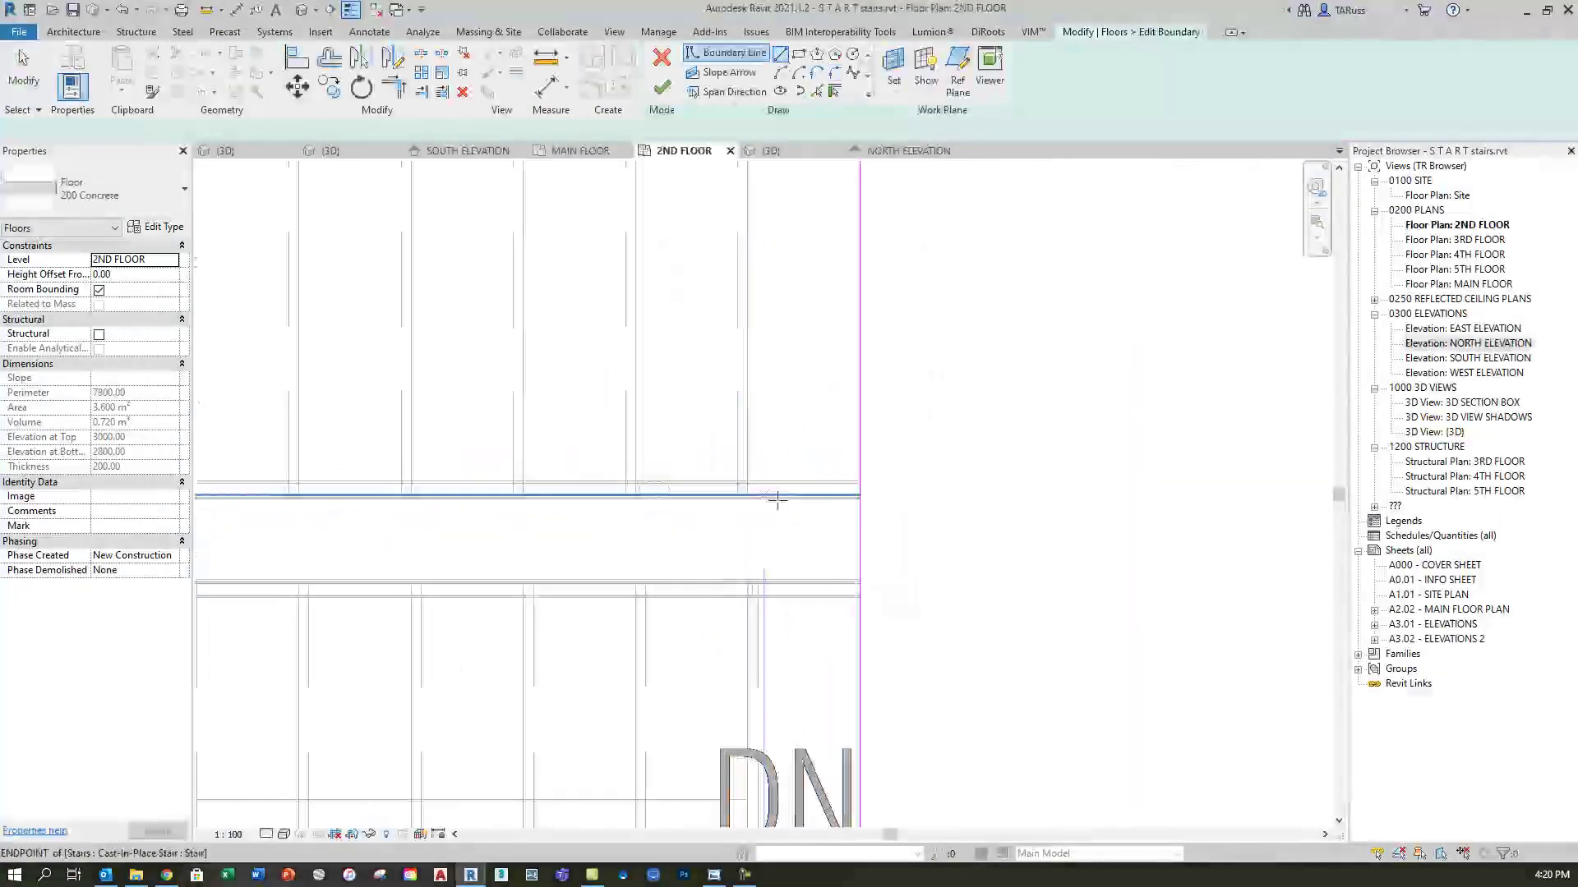
{"action": "left_click", "coordinate": [909, 482]}
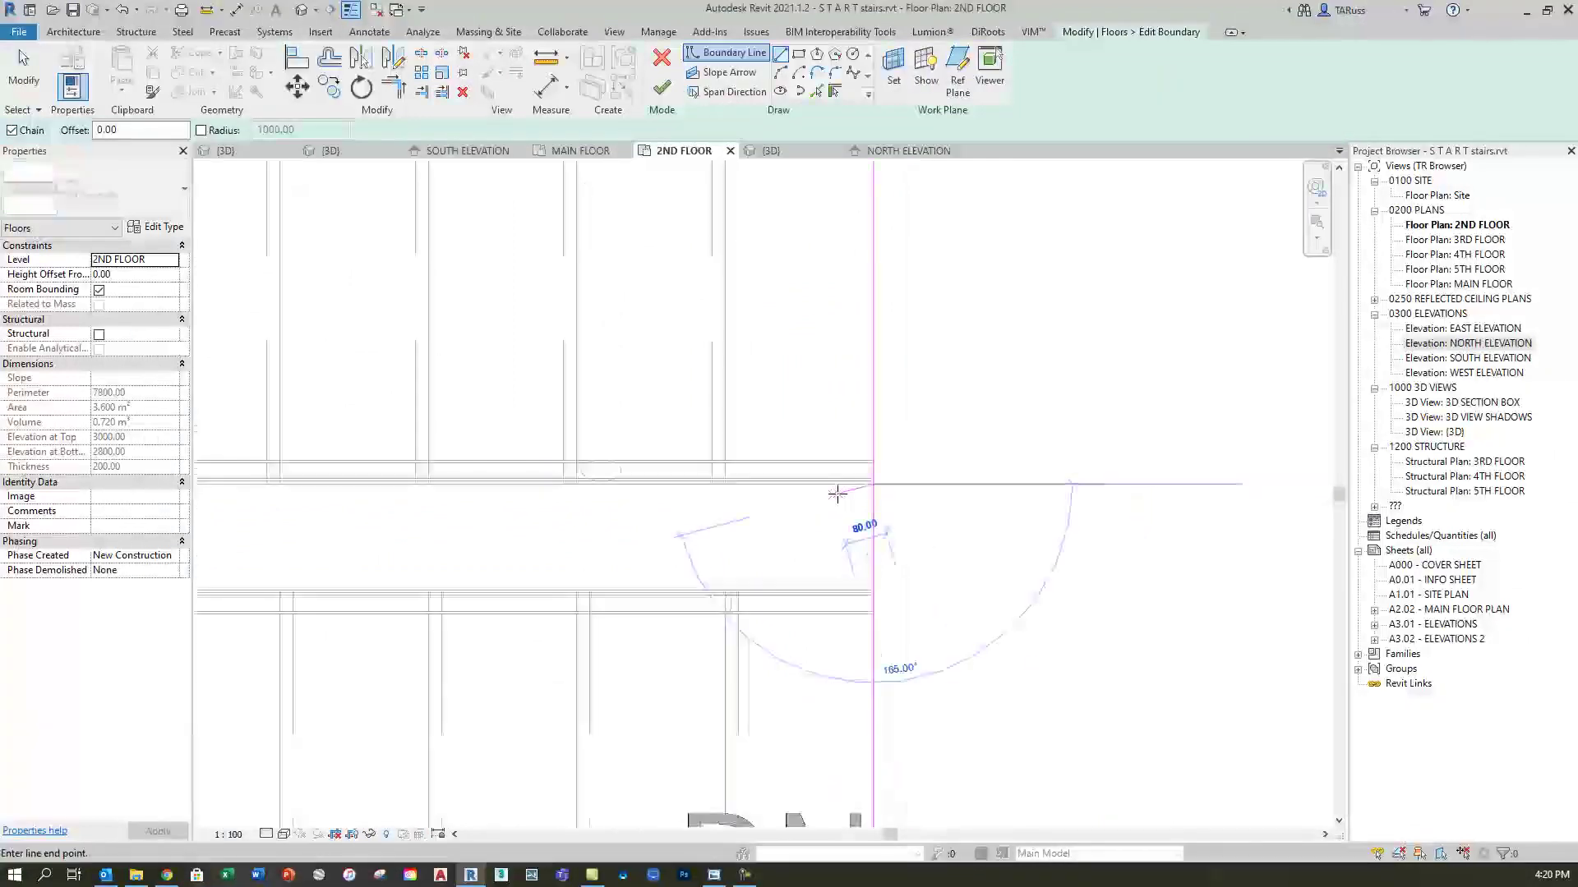
{"action": "scroll", "coordinate": [661, 489], "scroll_direction": "down", "scroll_amount": 2}
{"action": "left_click", "coordinate": [643, 467]}
{"action": "scroll", "coordinate": [742, 551], "scroll_direction": "down", "scroll_amount": 3}
{"action": "scroll", "coordinate": [733, 381], "scroll_direction": "down", "scroll_amount": 2}
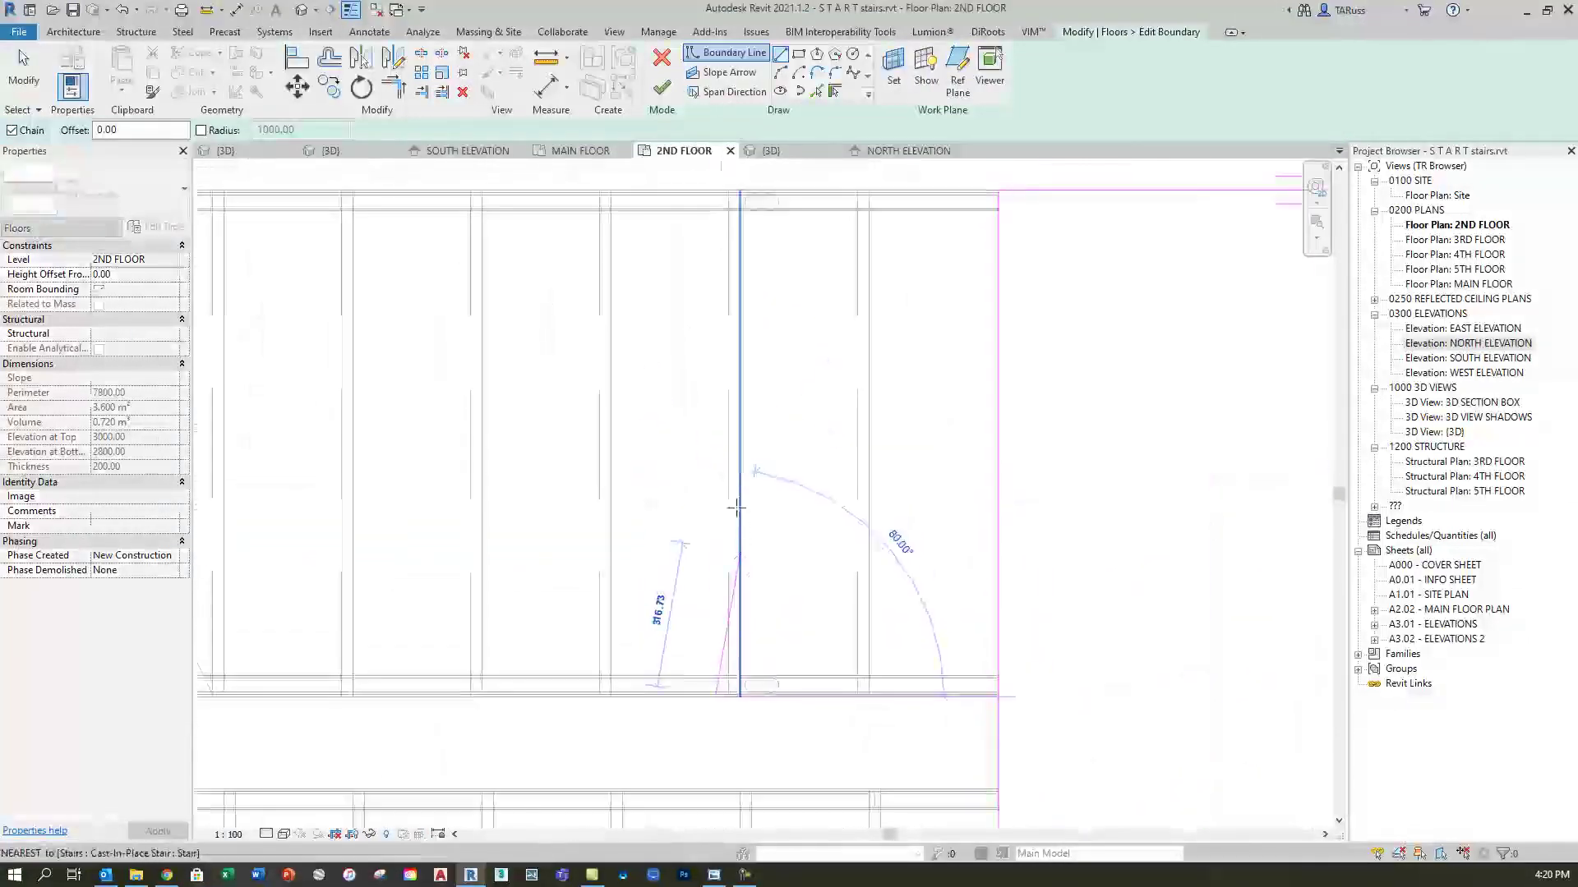
{"action": "left_click", "coordinate": [718, 309]}
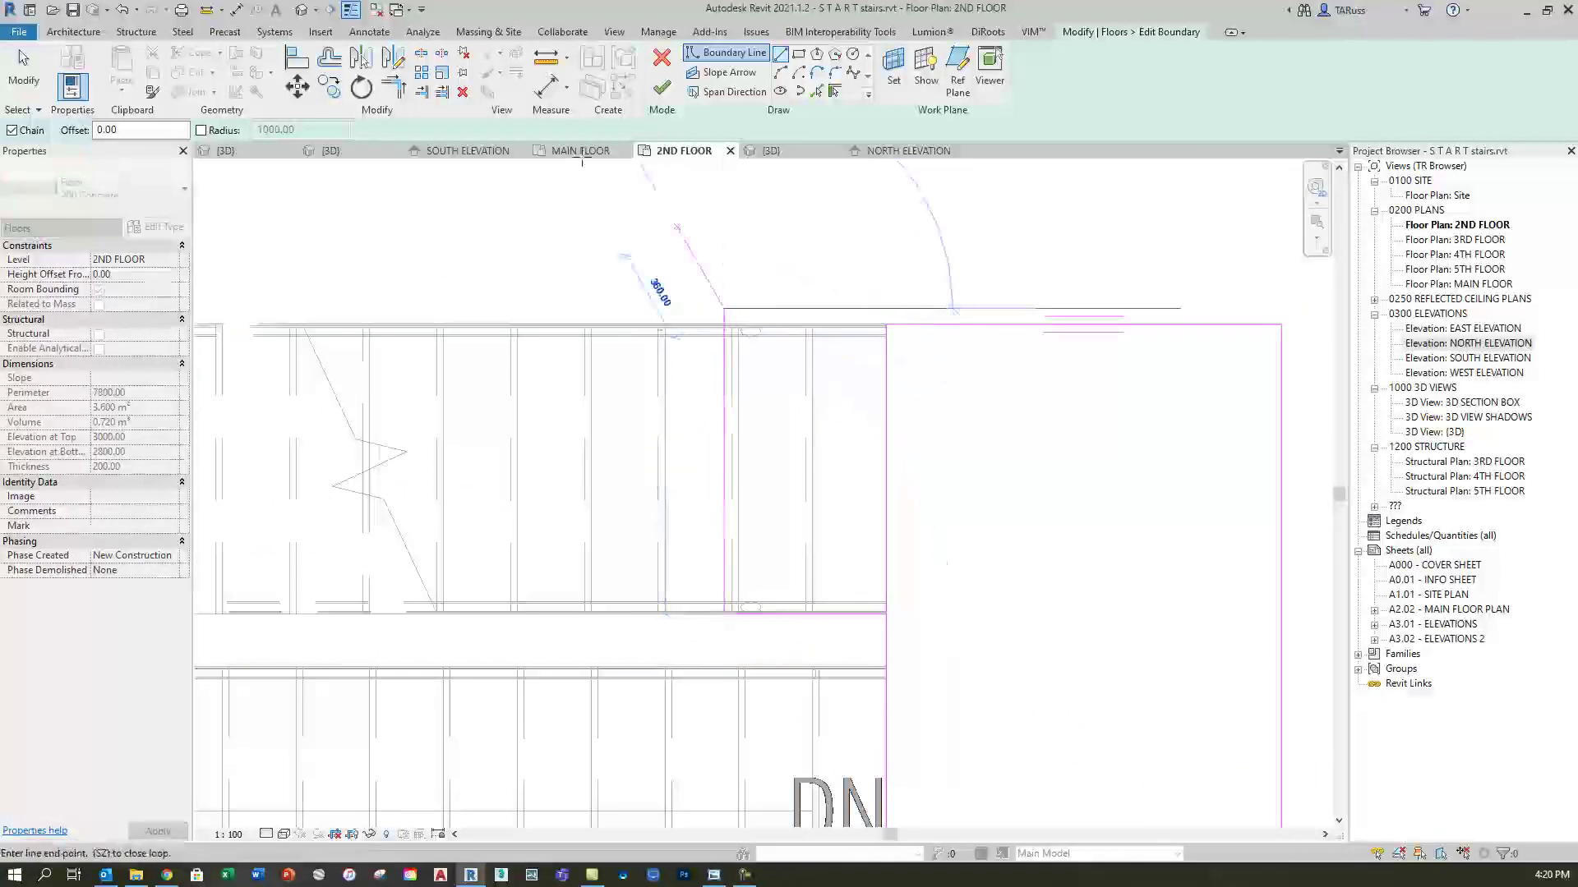
{"action": "left_click", "coordinate": [23, 70]}
Trim the new boundary lines to the slab's existing west and north edges to close the outline, and finish the boundary sketch
{"action": "middle_click_drag", "start_coordinate": [862, 483], "coordinate": [806, 393]}
{"action": "middle_click_drag", "start_coordinate": [826, 313], "coordinate": [838, 373]}
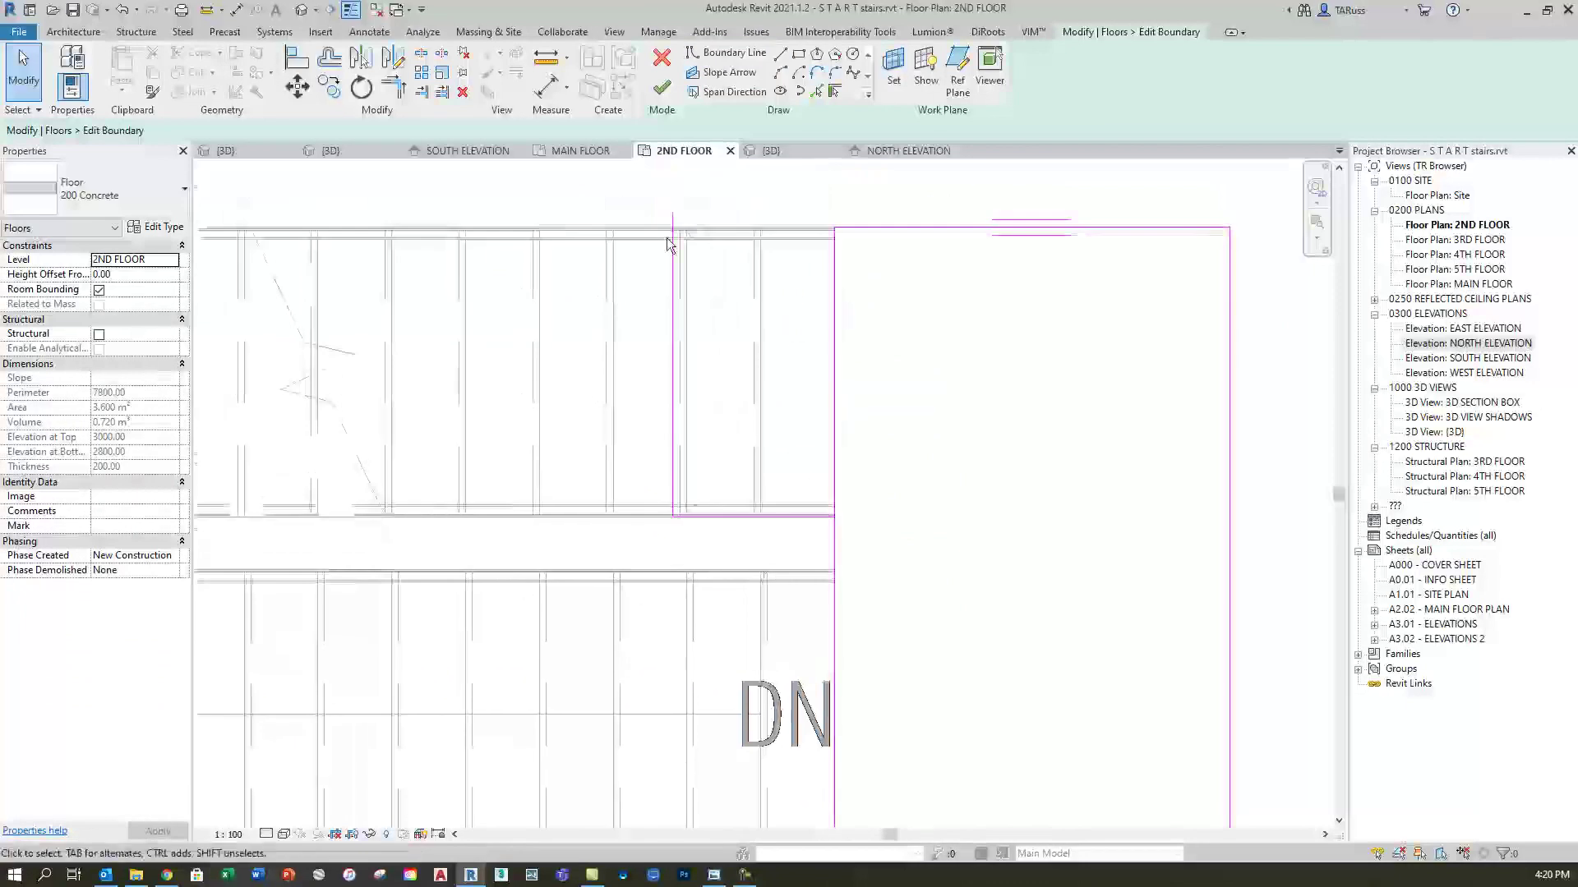
{"action": "left_click", "coordinate": [393, 89]}
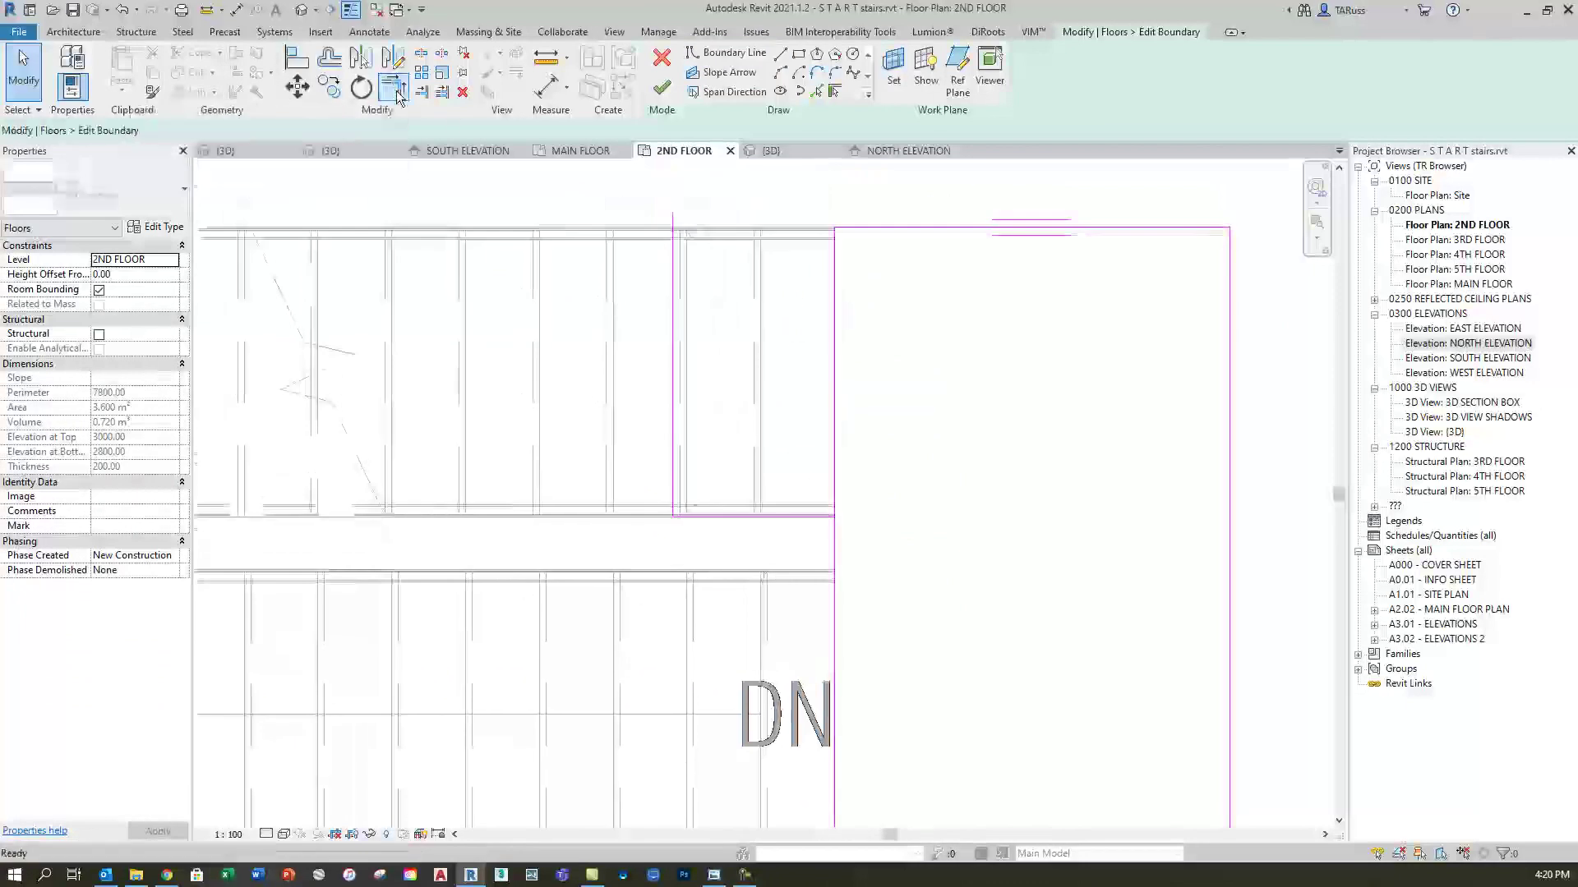
{"action": "left_click", "coordinate": [805, 519]}
{"action": "left_click", "coordinate": [835, 545]}
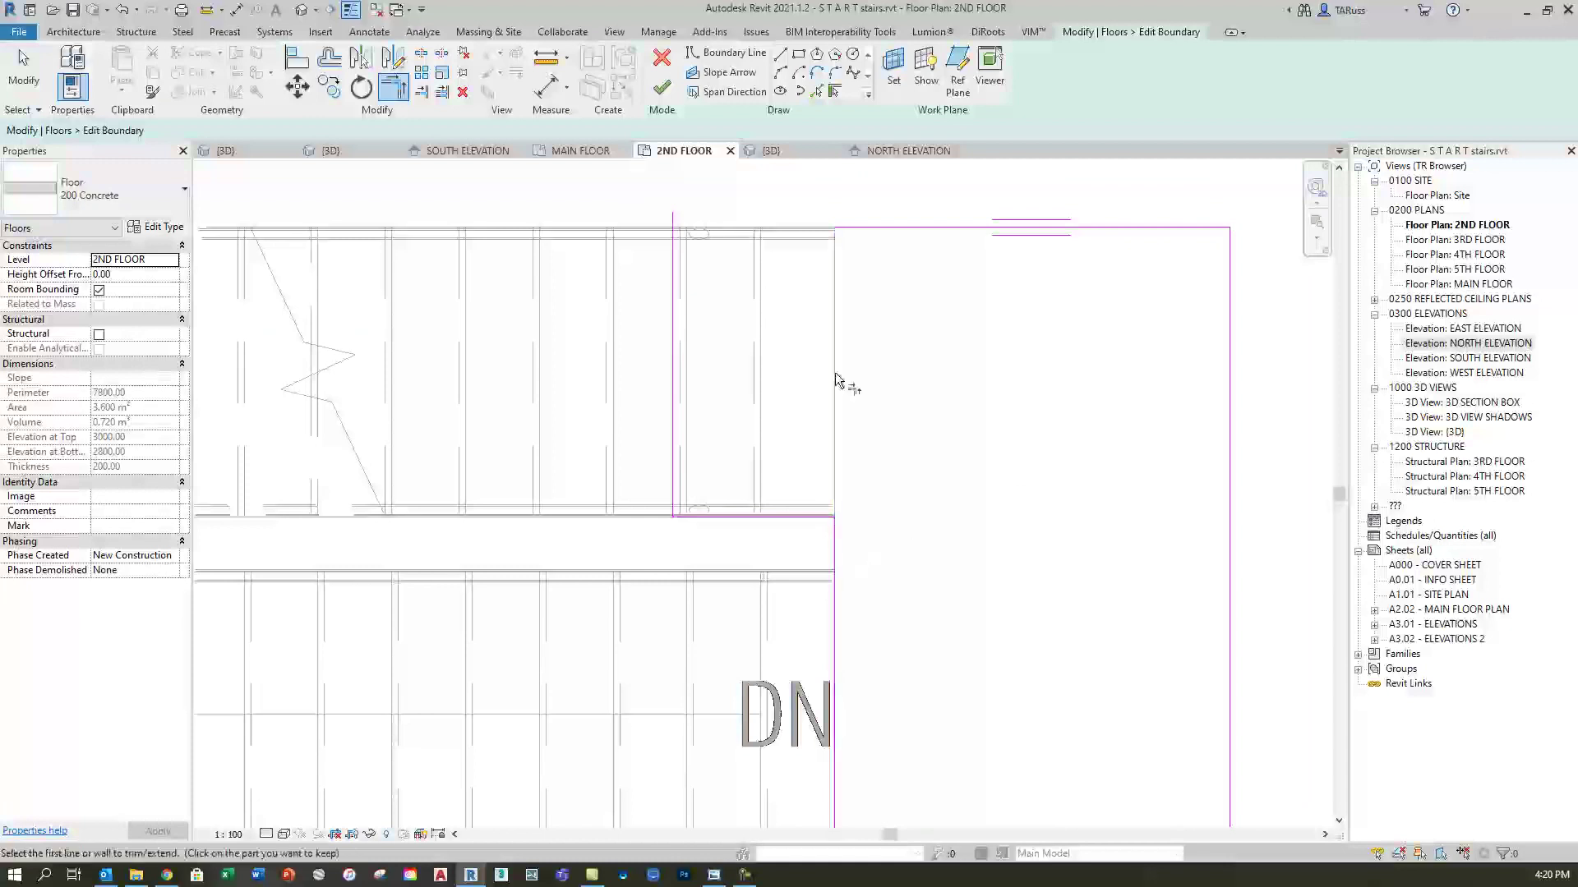
{"action": "left_click", "coordinate": [681, 305]}
{"action": "left_click", "coordinate": [860, 232]}
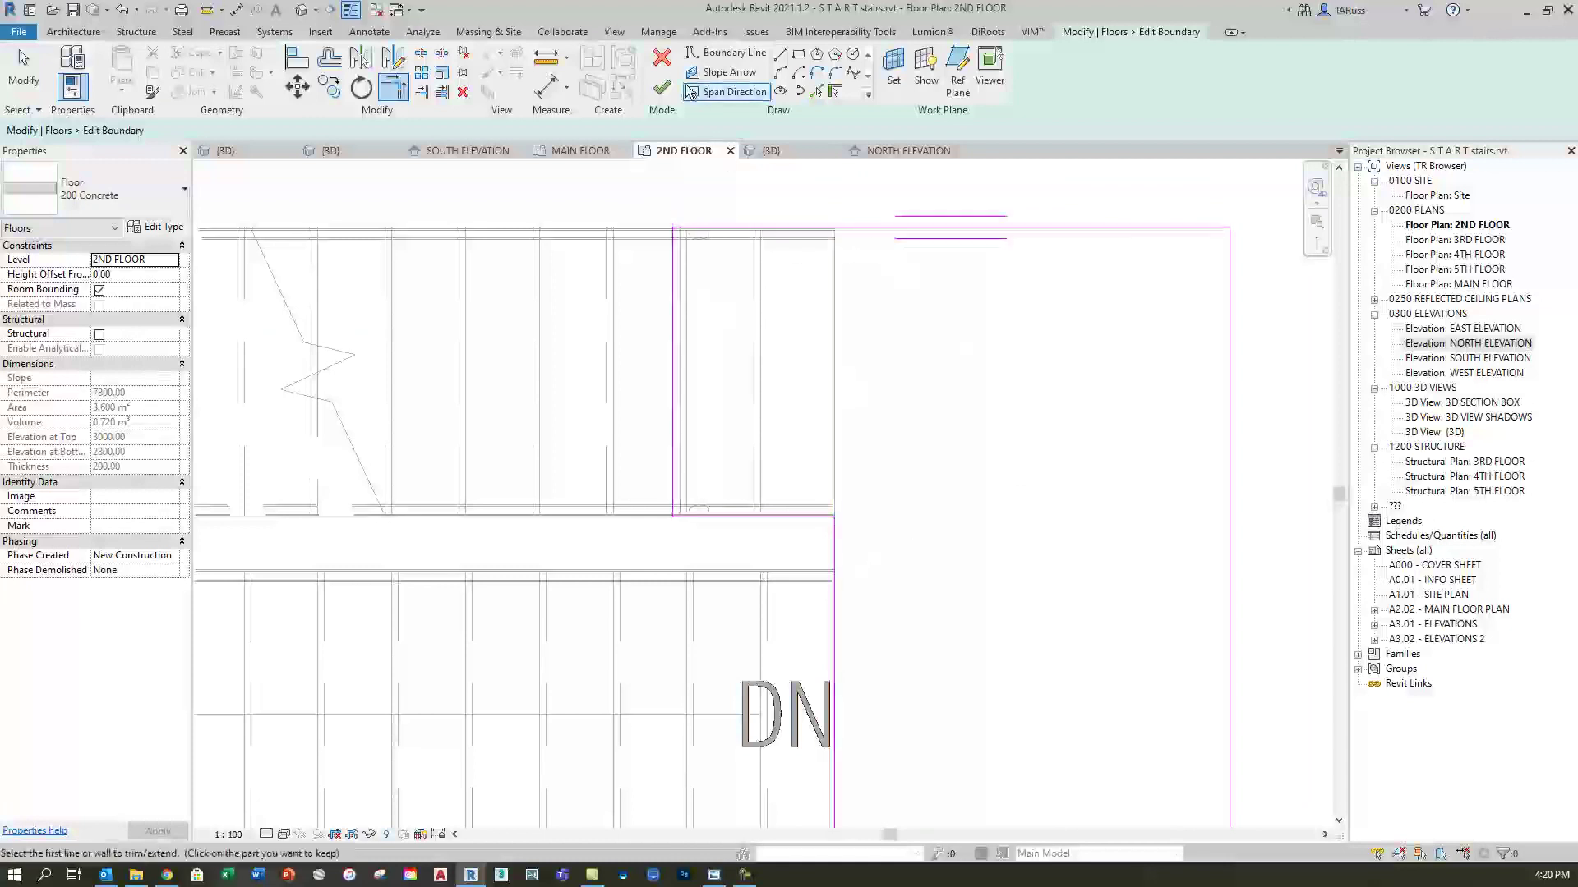
{"action": "left_click", "coordinate": [662, 89]}
Examine in the north and south elevations how the extended landing slab meets the base of each stair flight
{"action": "left_click", "coordinate": [912, 151]}
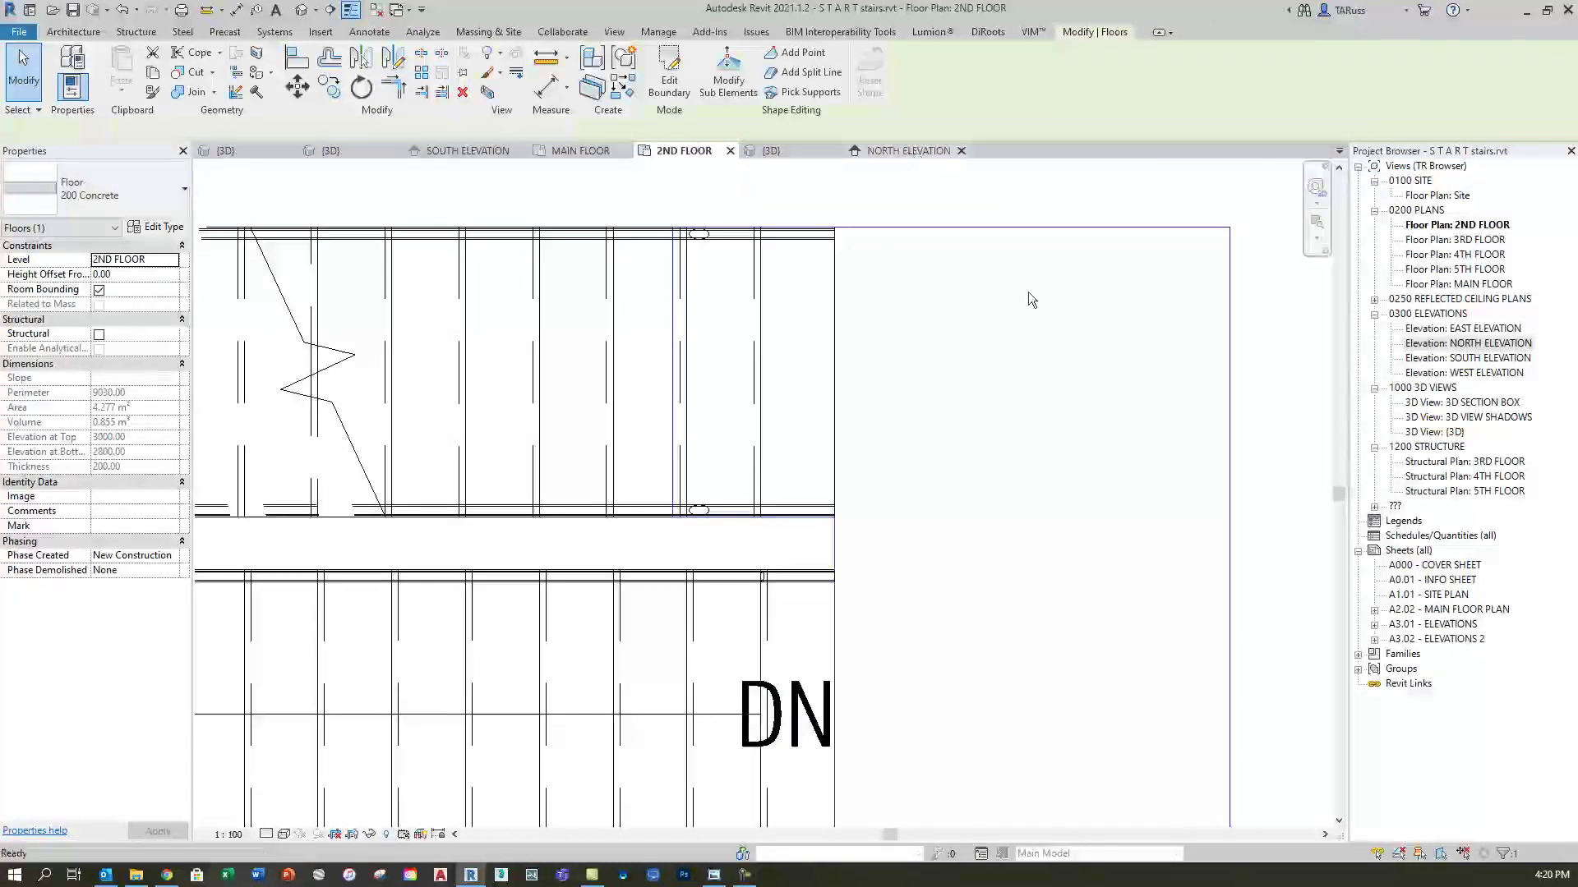
{"action": "scroll", "coordinate": [1019, 439], "scroll_direction": "up", "scroll_amount": 6}
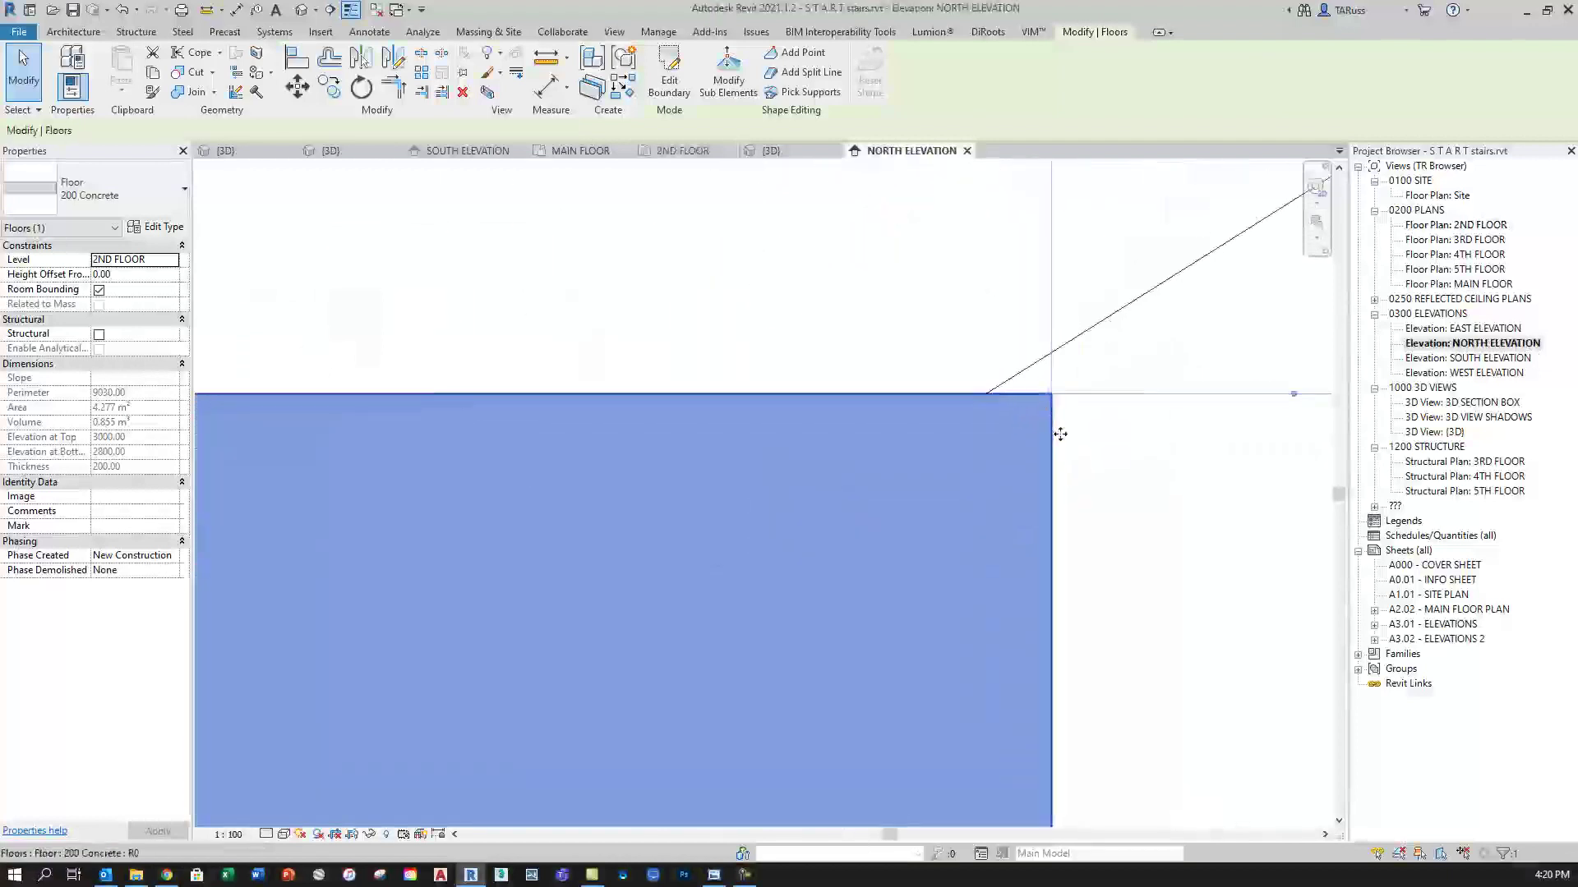
{"action": "scroll", "coordinate": [1016, 332], "scroll_direction": "down", "scroll_amount": 2}
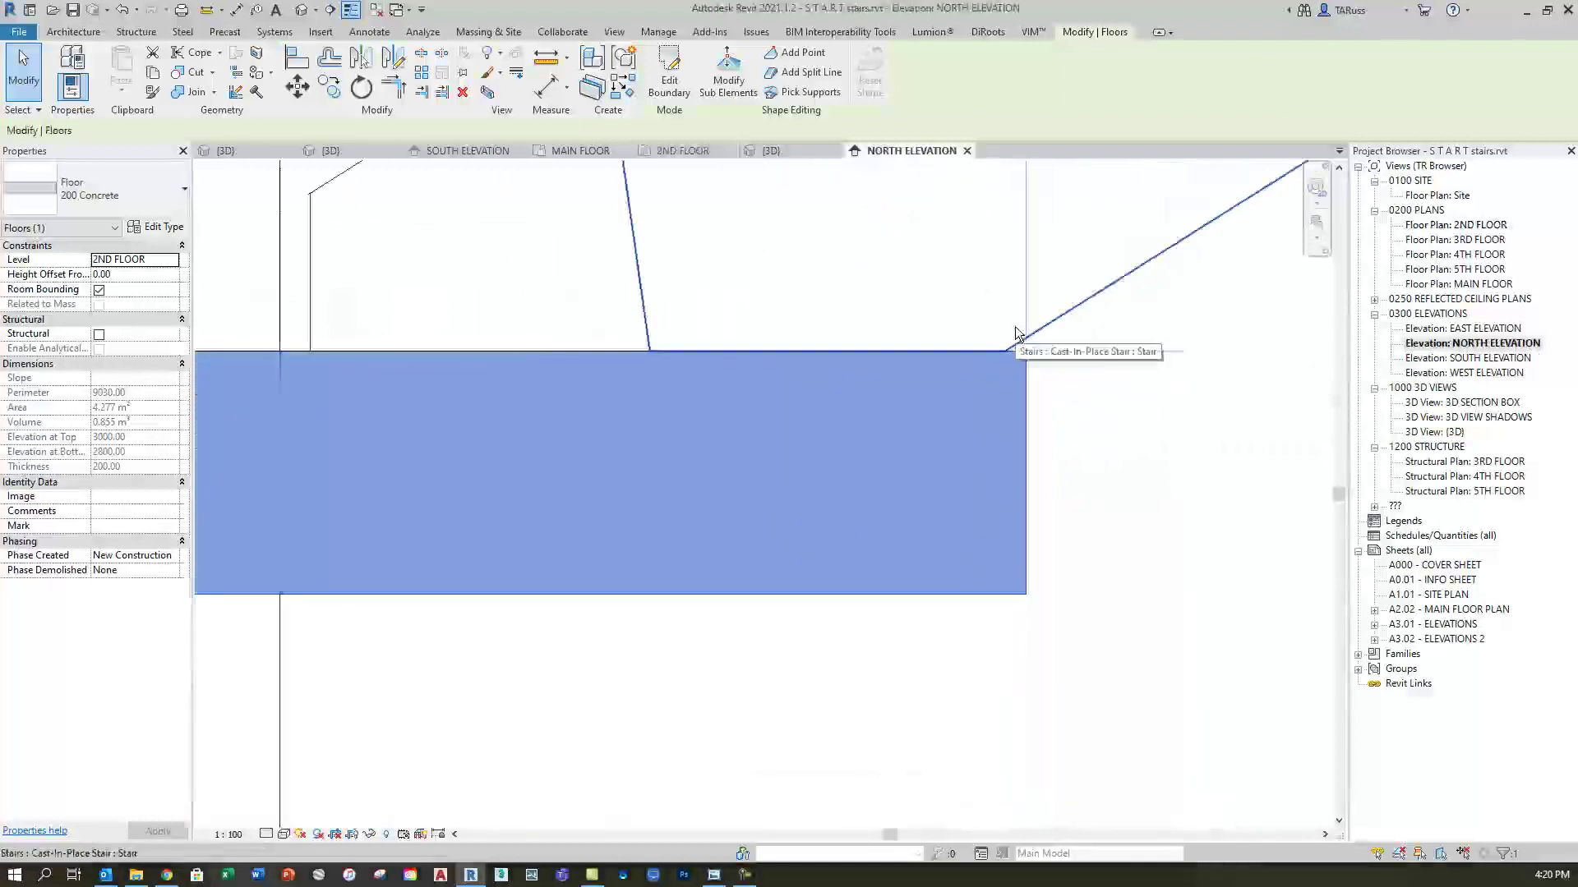
{"action": "scroll", "coordinate": [1015, 423], "scroll_direction": "down", "scroll_amount": 2}
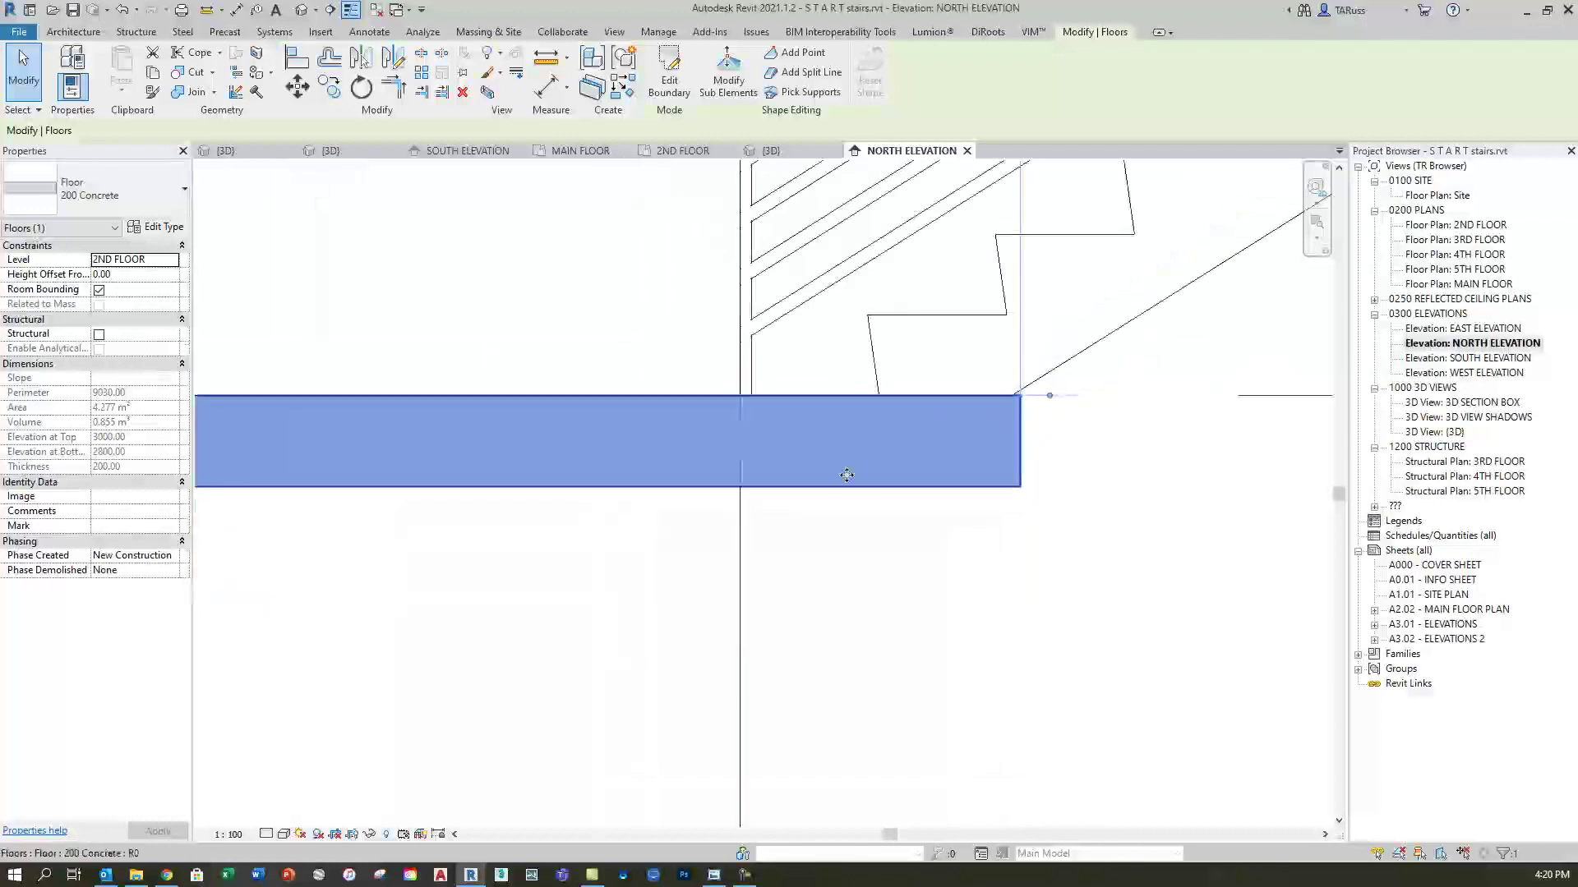
{"action": "scroll", "coordinate": [846, 475], "scroll_direction": "down", "scroll_amount": 3}
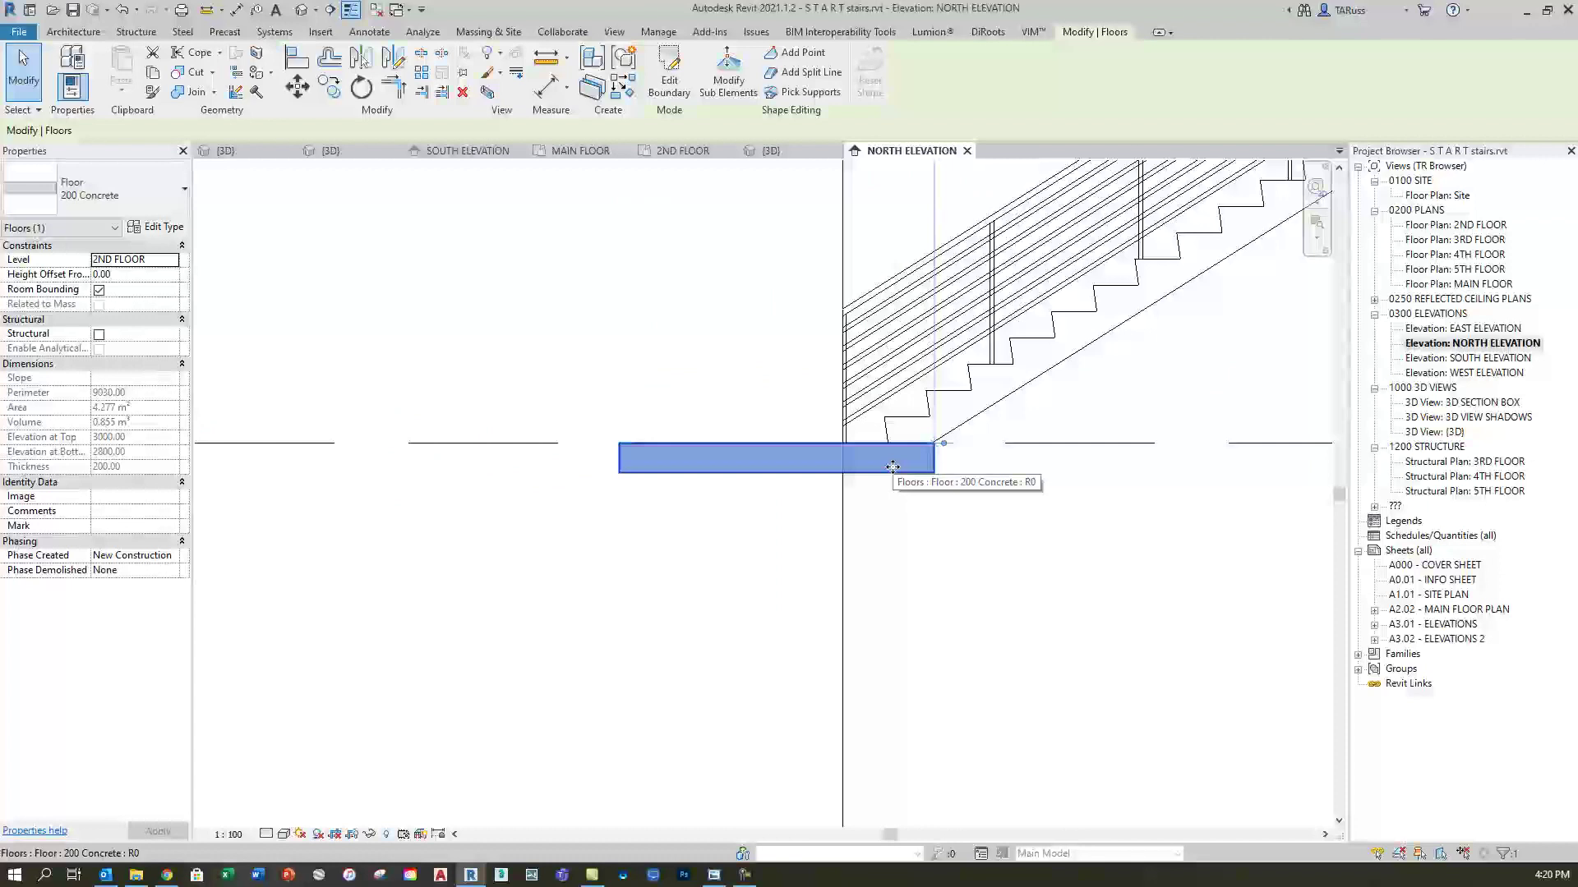
{"action": "scroll", "coordinate": [585, 509], "scroll_direction": "down", "scroll_amount": 2}
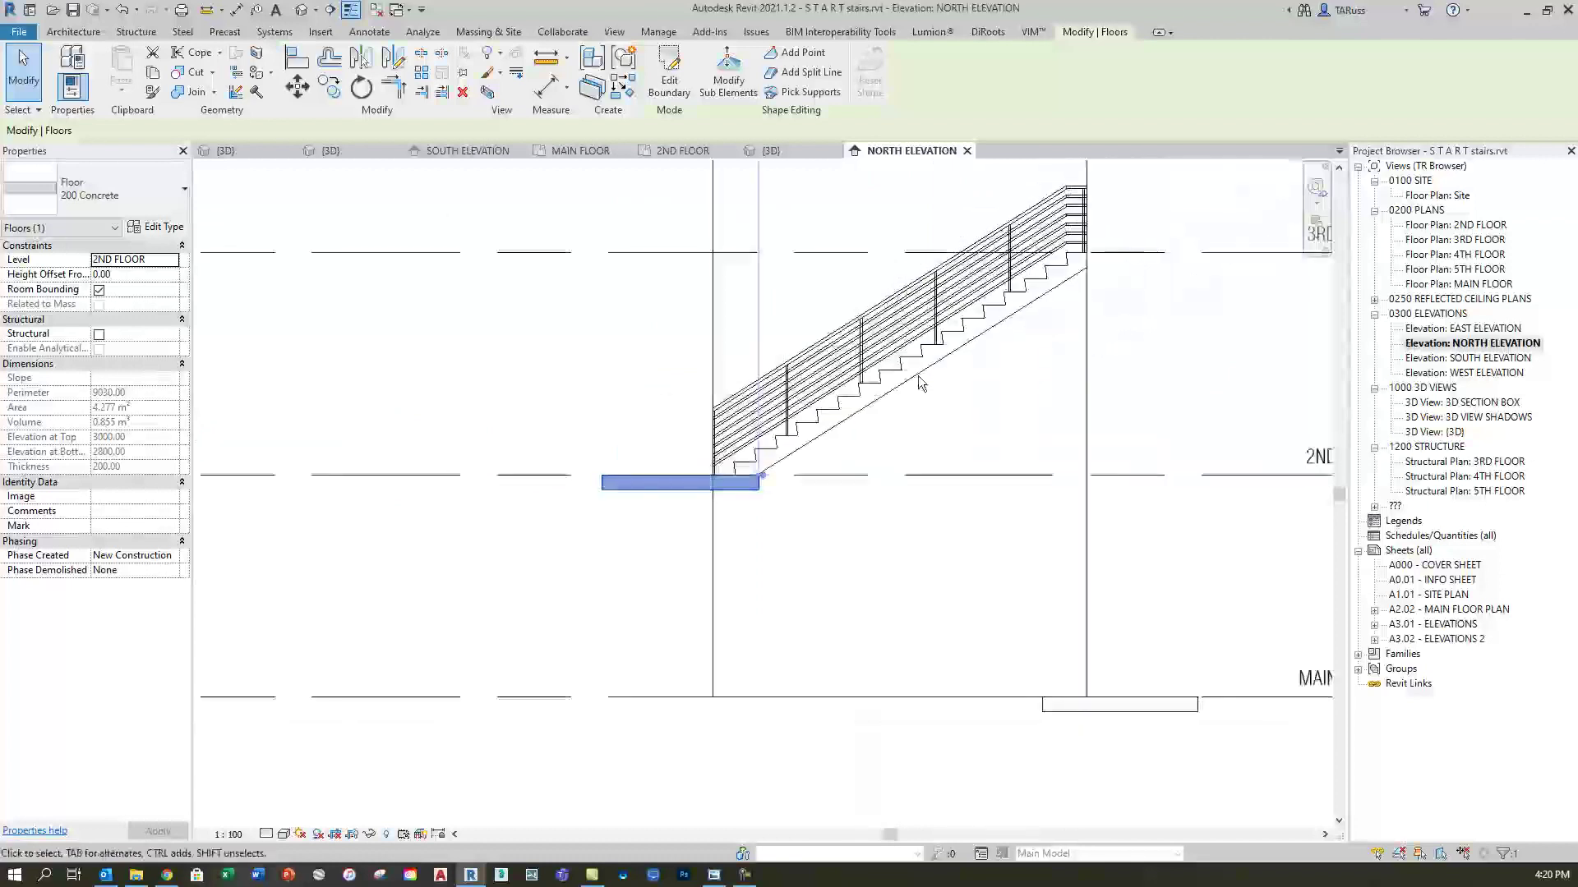
{"action": "left_click", "coordinate": [491, 149]}
{"action": "left_click", "coordinate": [865, 548]}
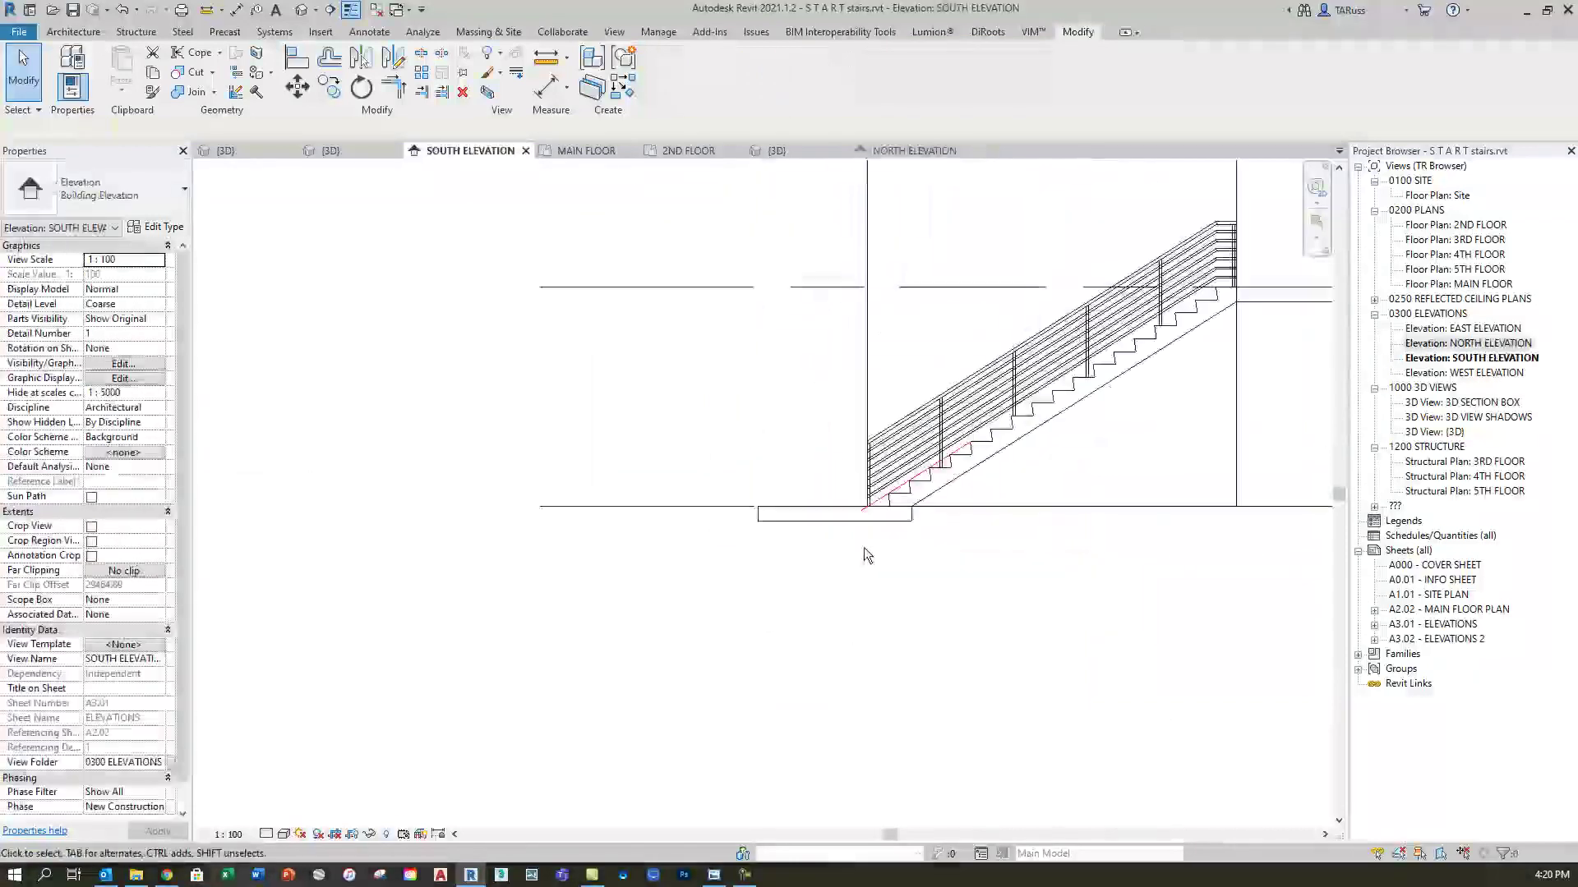
{"action": "scroll", "coordinate": [891, 506], "scroll_direction": "up", "scroll_amount": 3}
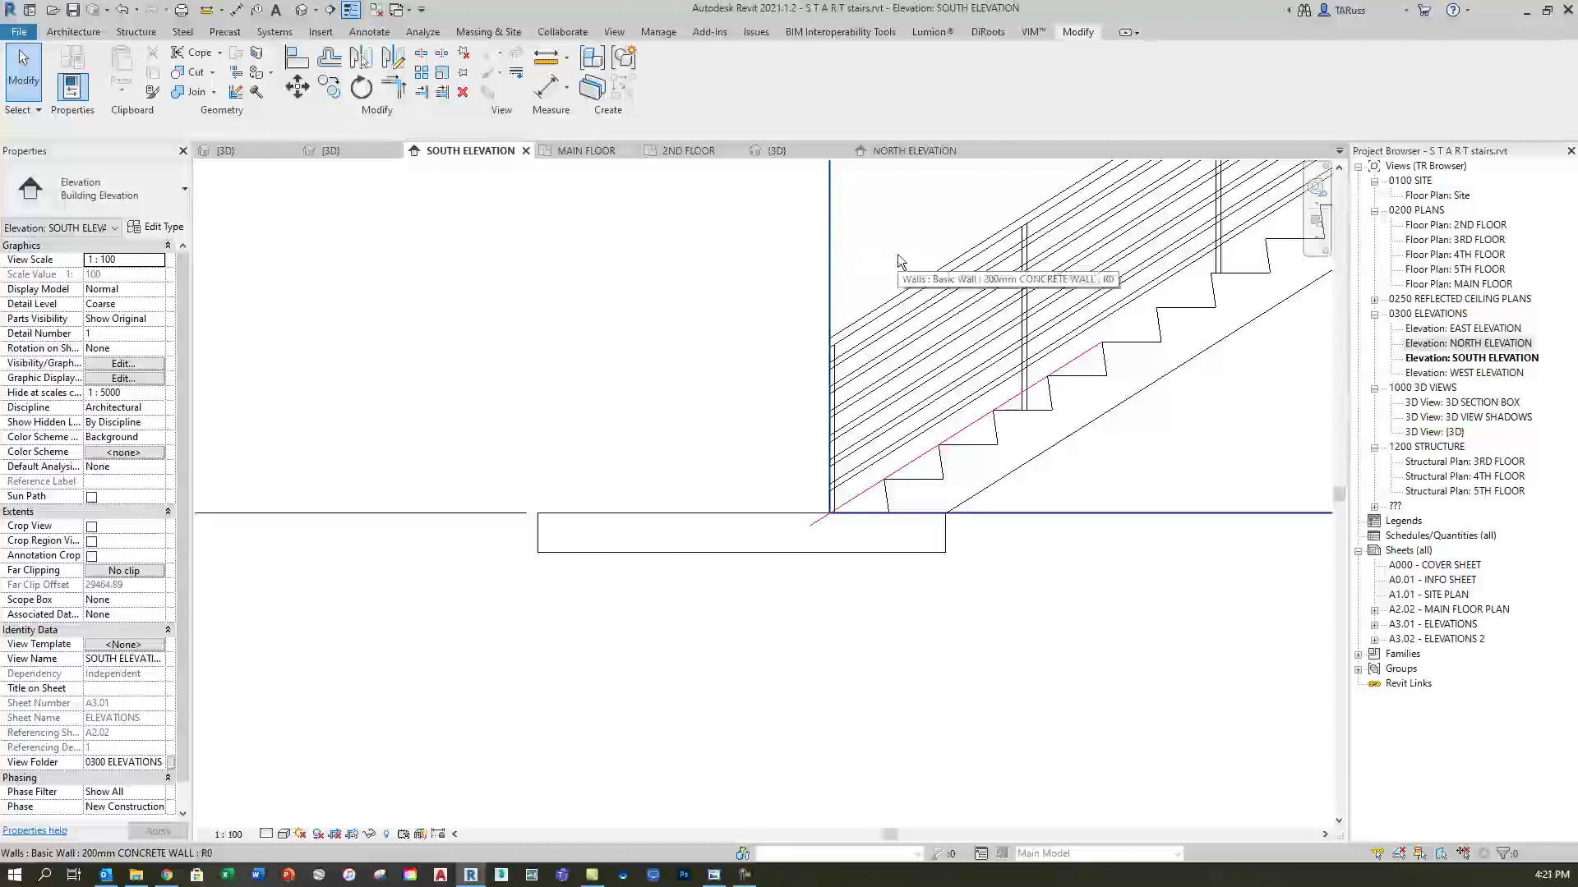
{"action": "scroll", "coordinate": [950, 529], "scroll_direction": "up", "scroll_amount": 4}
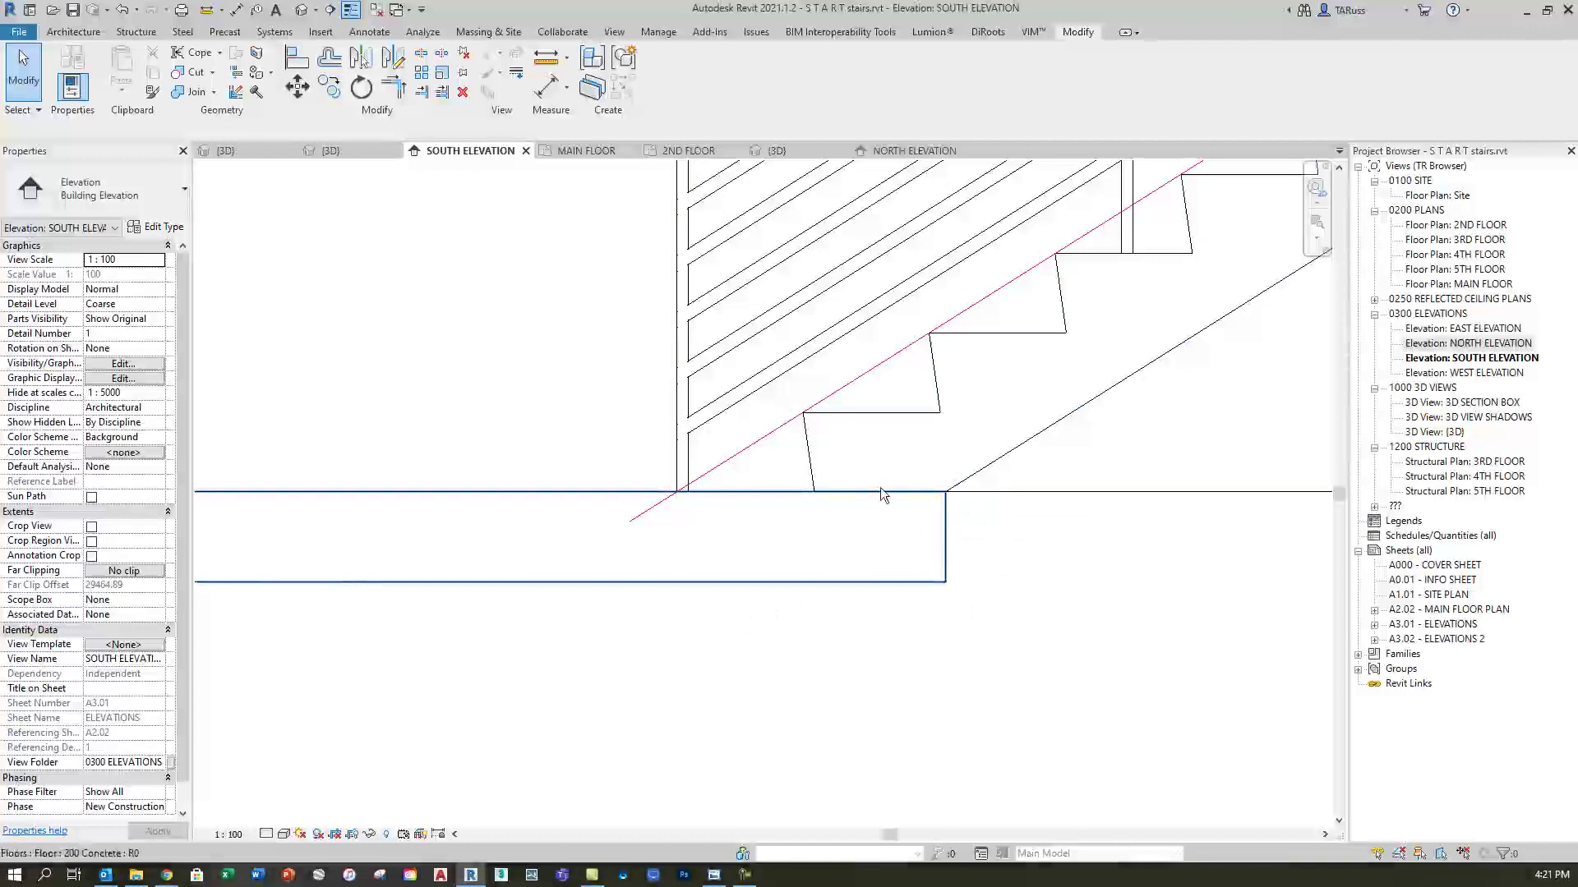
{"action": "scroll", "coordinate": [880, 490], "scroll_direction": "down", "scroll_amount": 3}
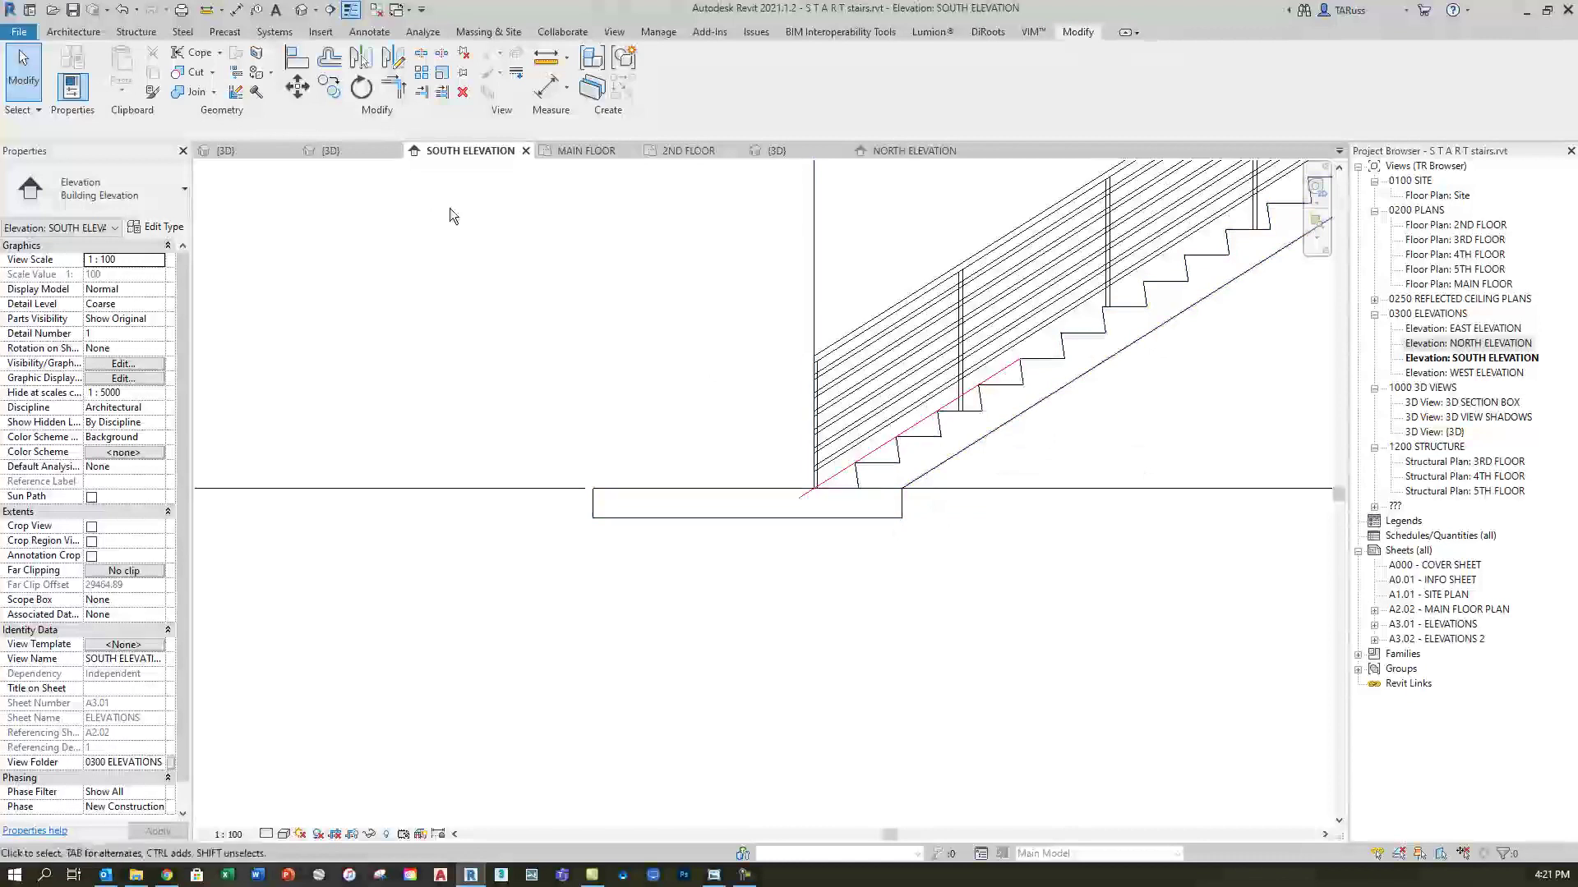
Create an in-place model component in the Floors category and accept its default name
{"action": "left_click", "coordinate": [76, 33]}
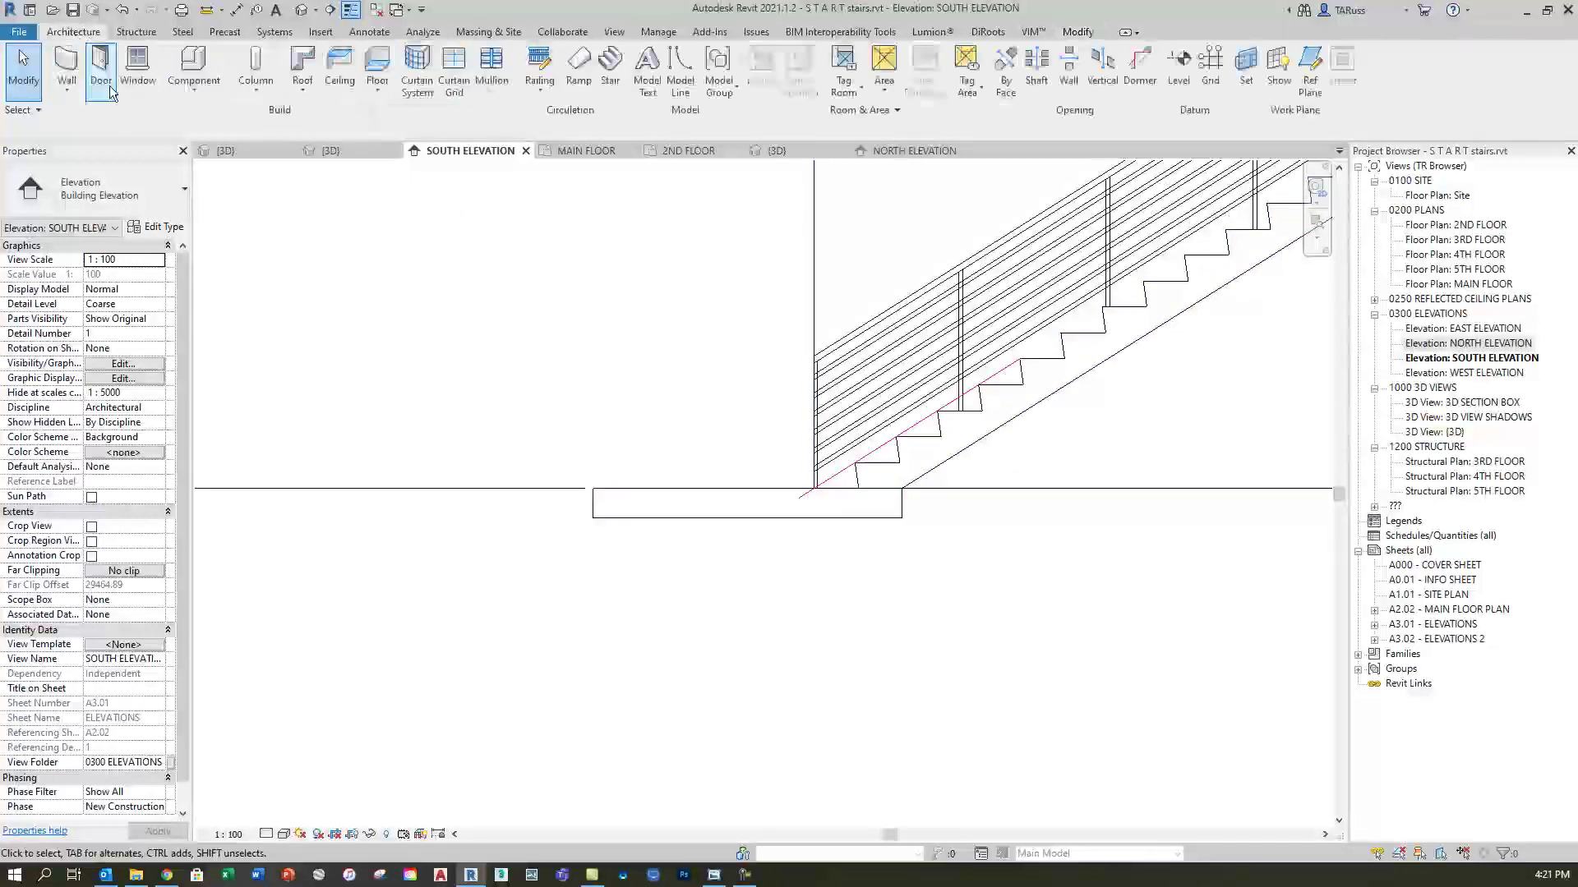
{"action": "left_click", "coordinate": [190, 92]}
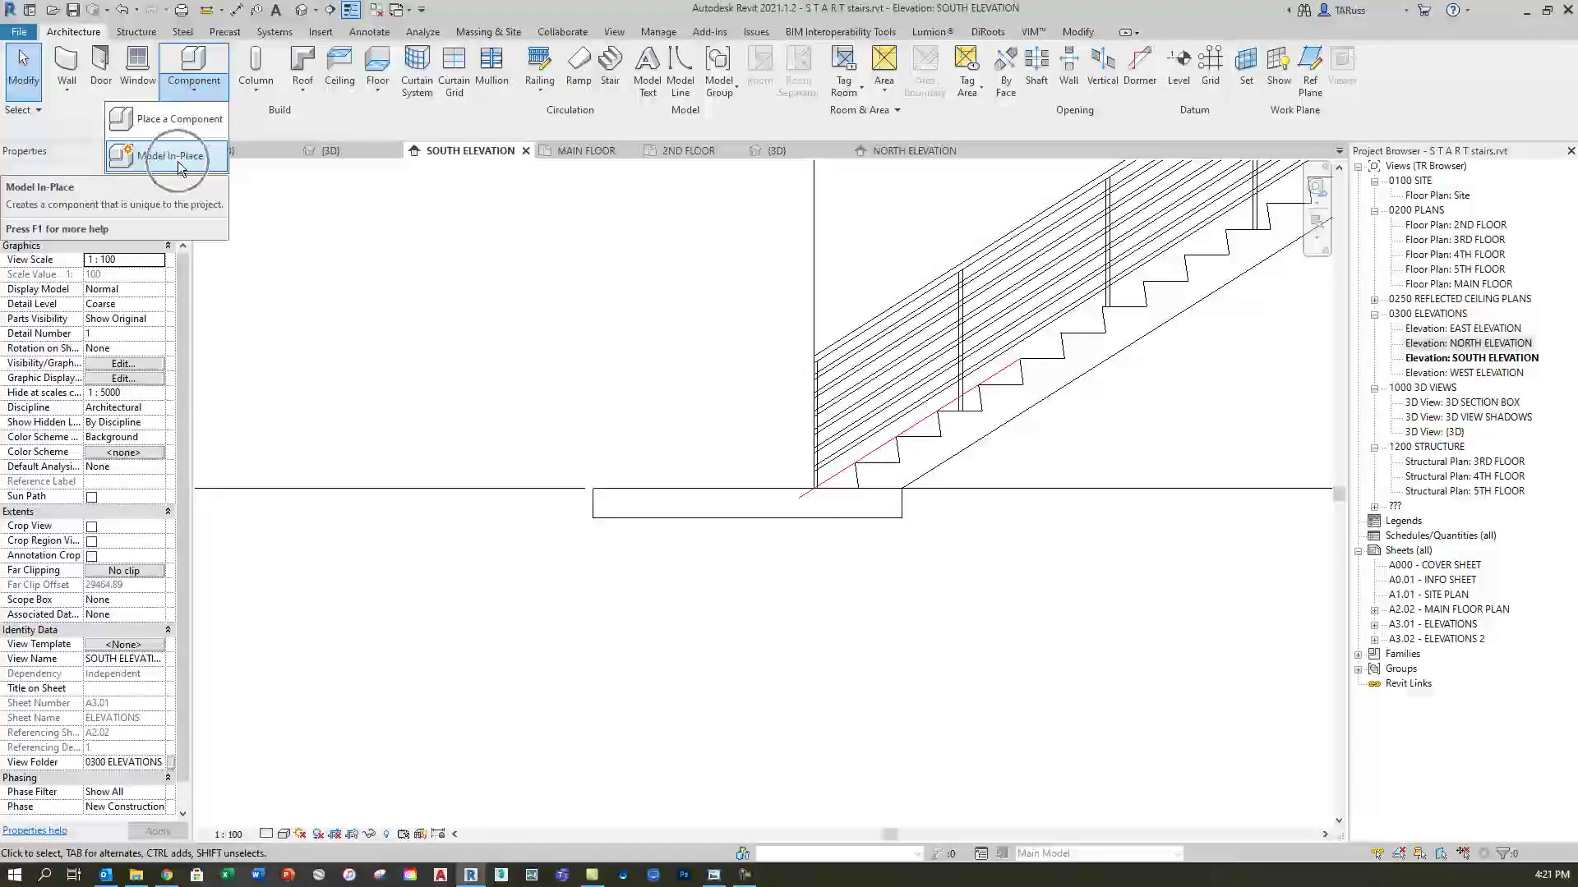
{"action": "left_click", "coordinate": [178, 161]}
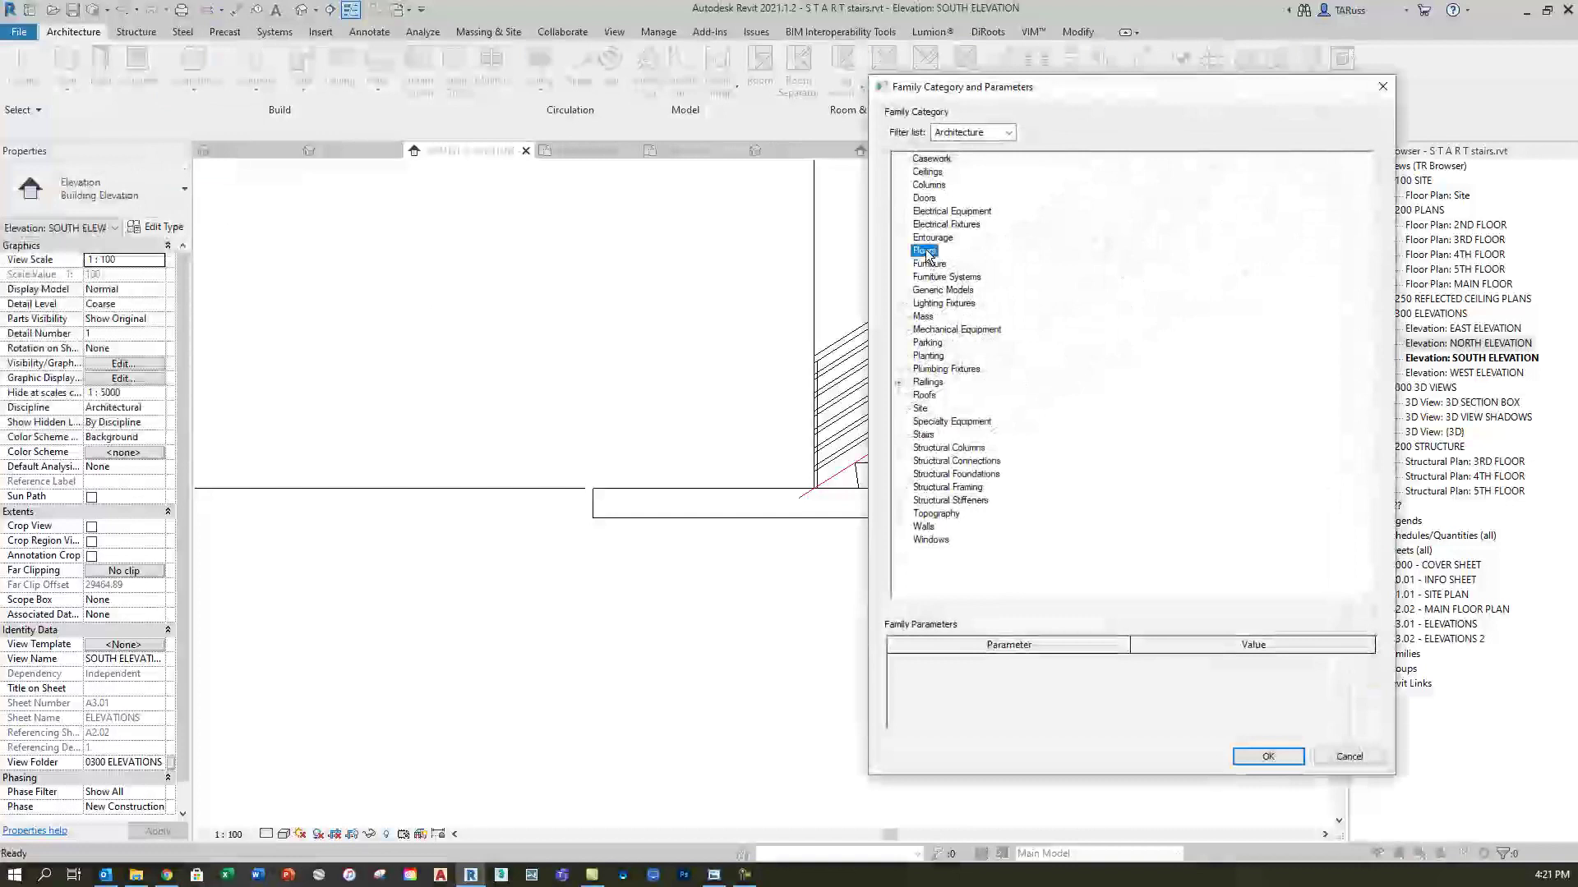
{"action": "left_click", "coordinate": [1268, 756]}
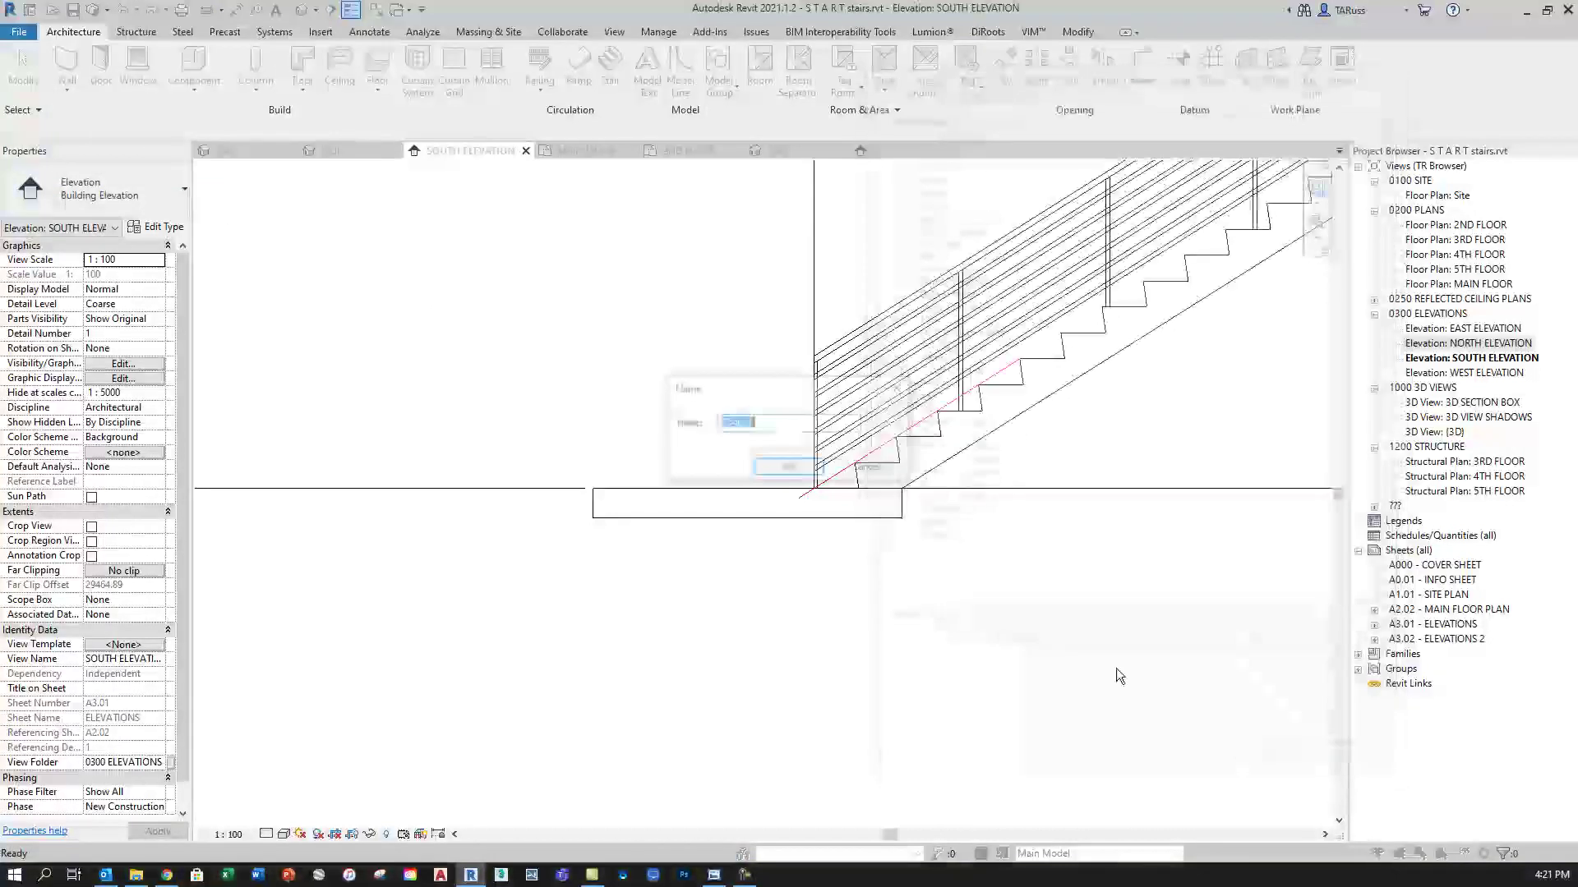
{"action": "left_click", "coordinate": [796, 472]}
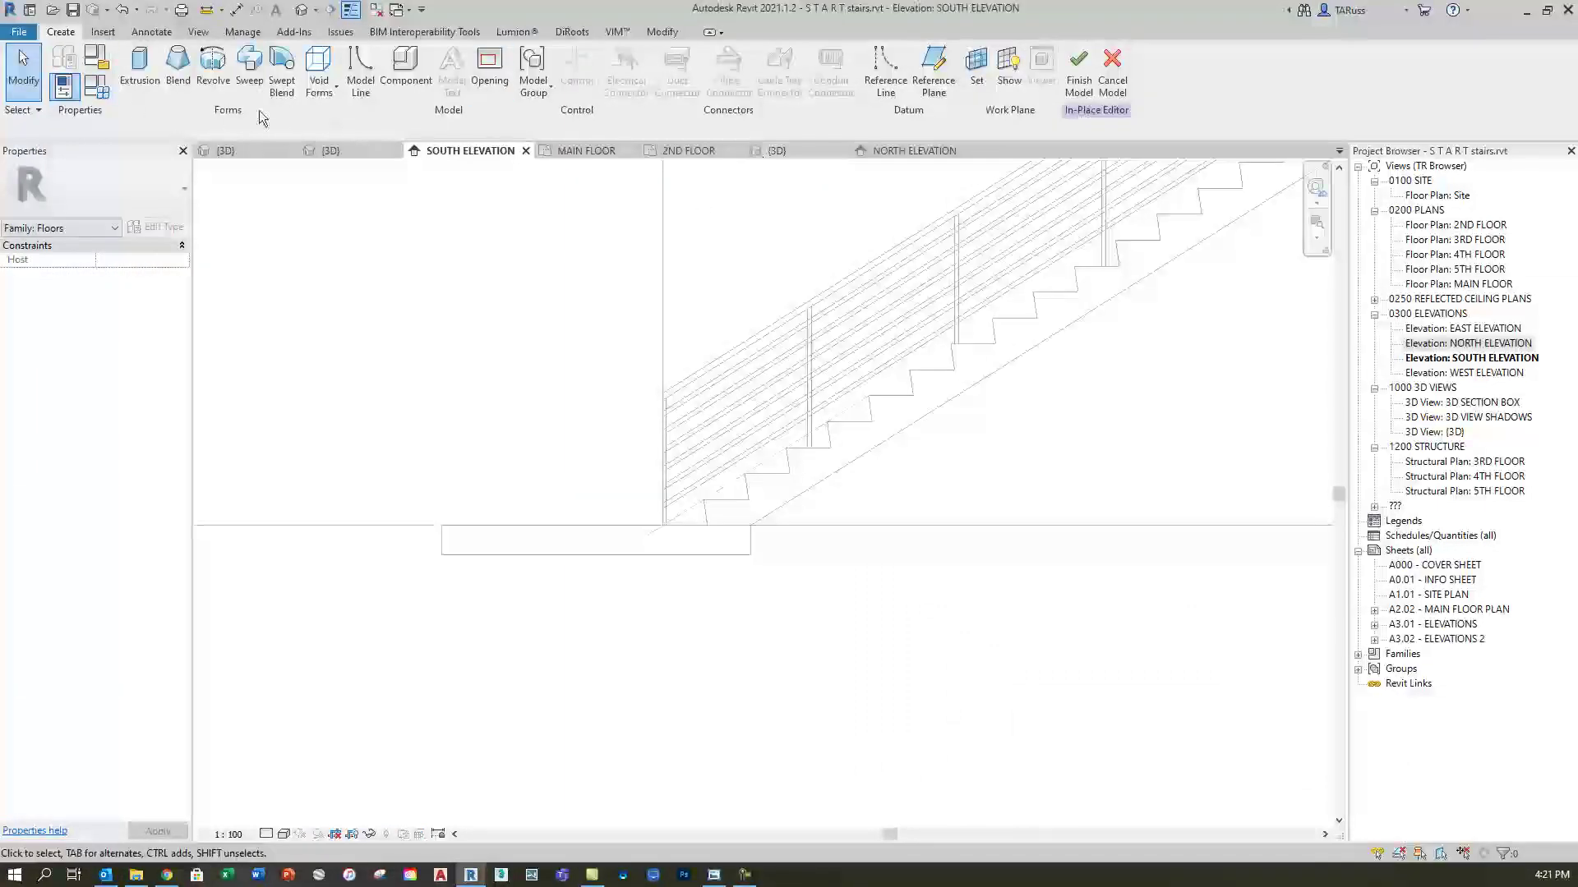
Start a void extrusion, picking the face of the 200mm CONCRETE WALL behind the flight as its work plane
{"action": "left_click", "coordinate": [321, 95]}
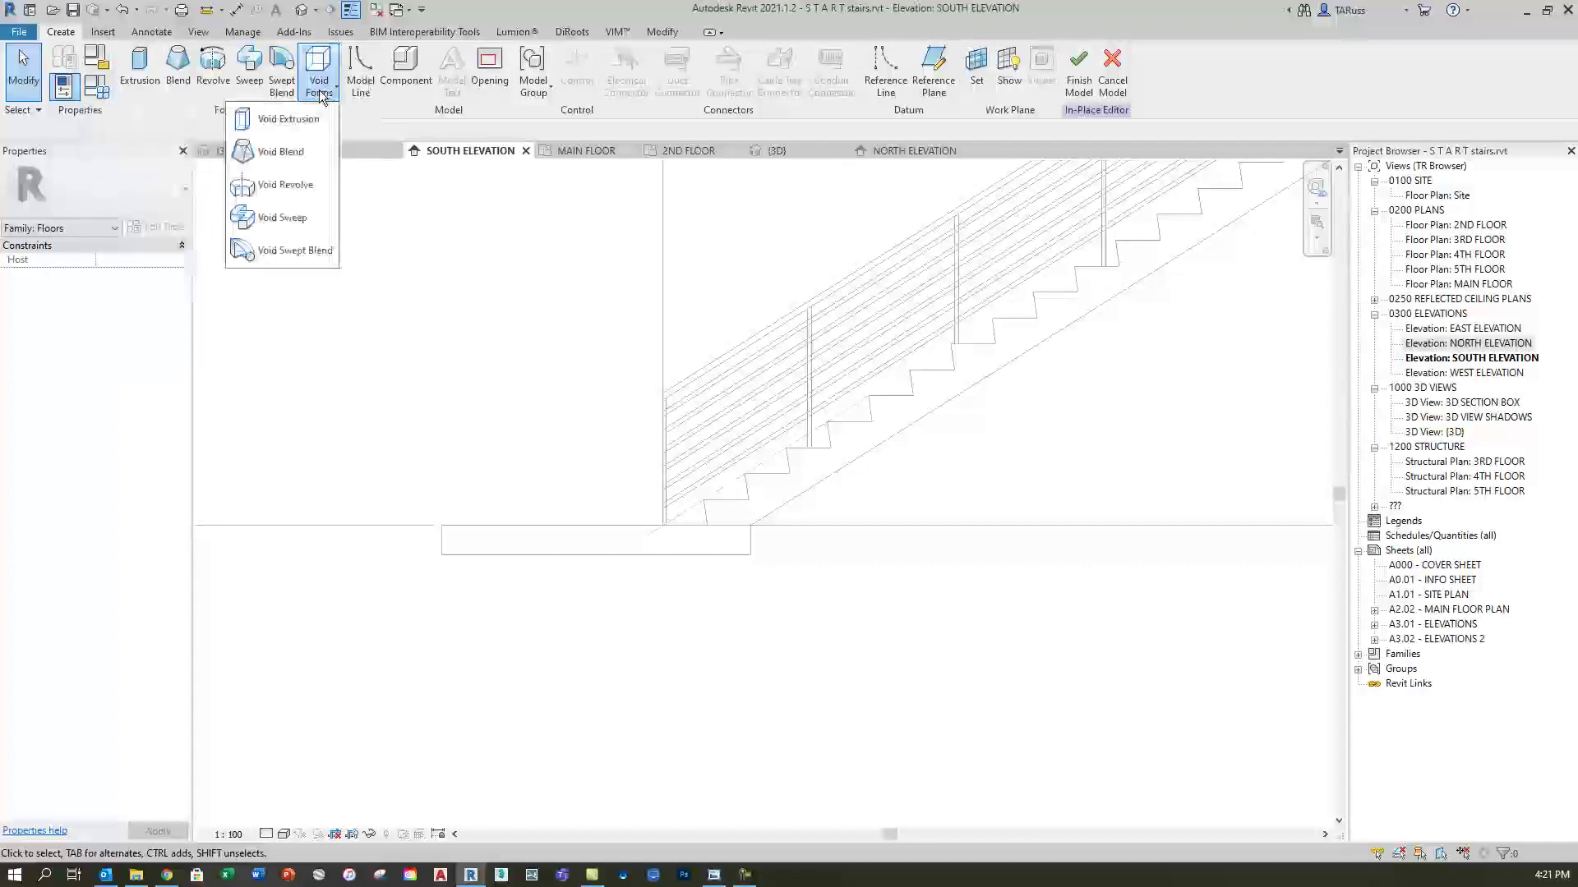
{"action": "left_click", "coordinate": [293, 125]}
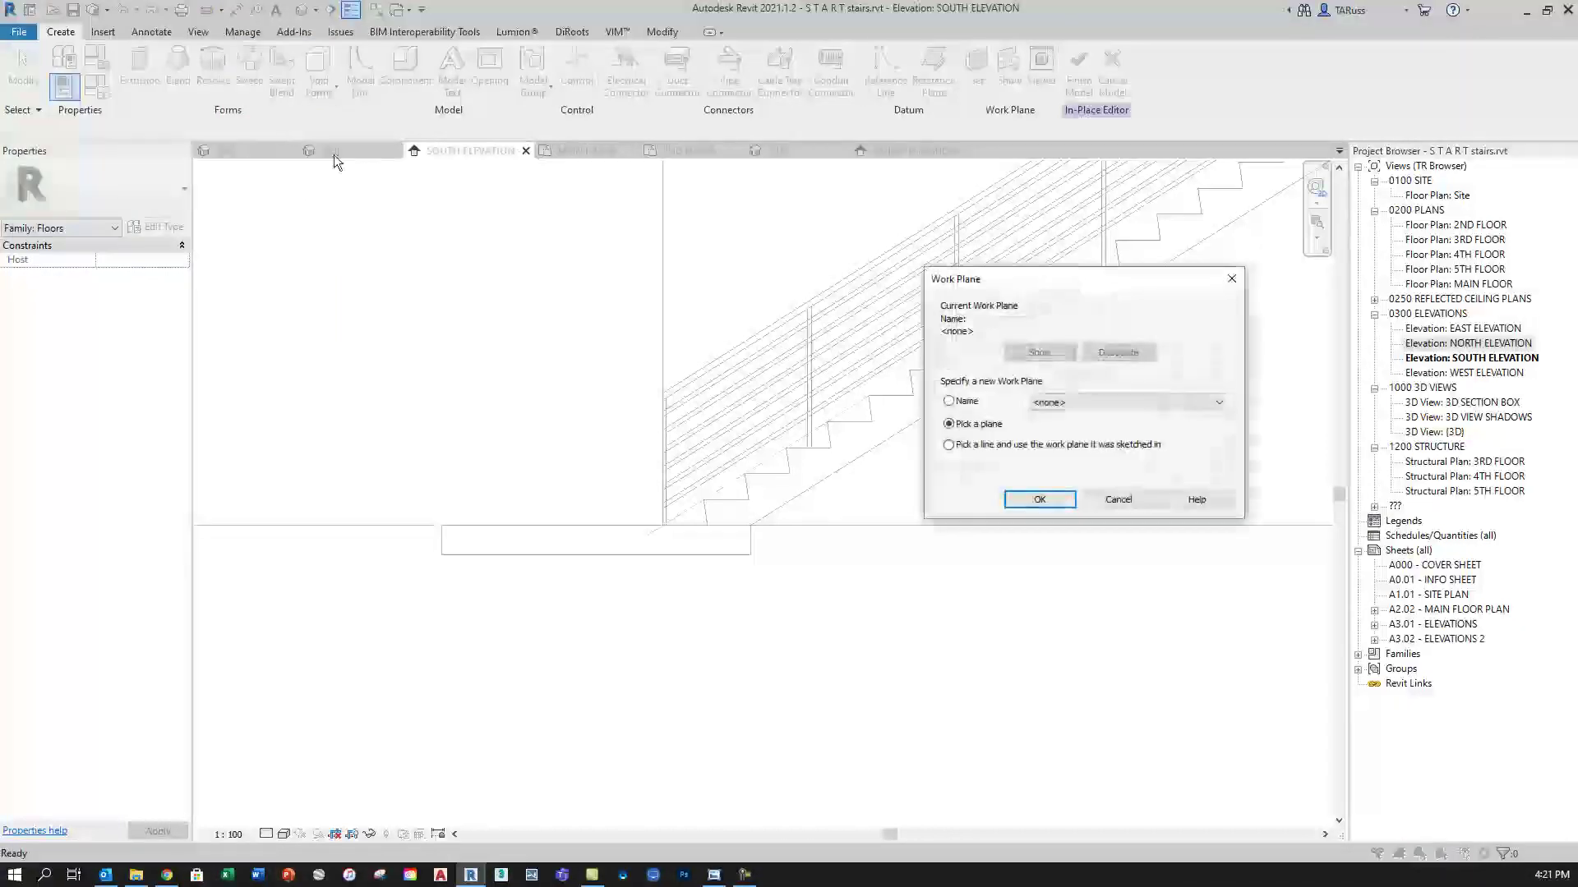
{"action": "left_click_drag", "start_coordinate": [1037, 282], "coordinate": [845, 255]}
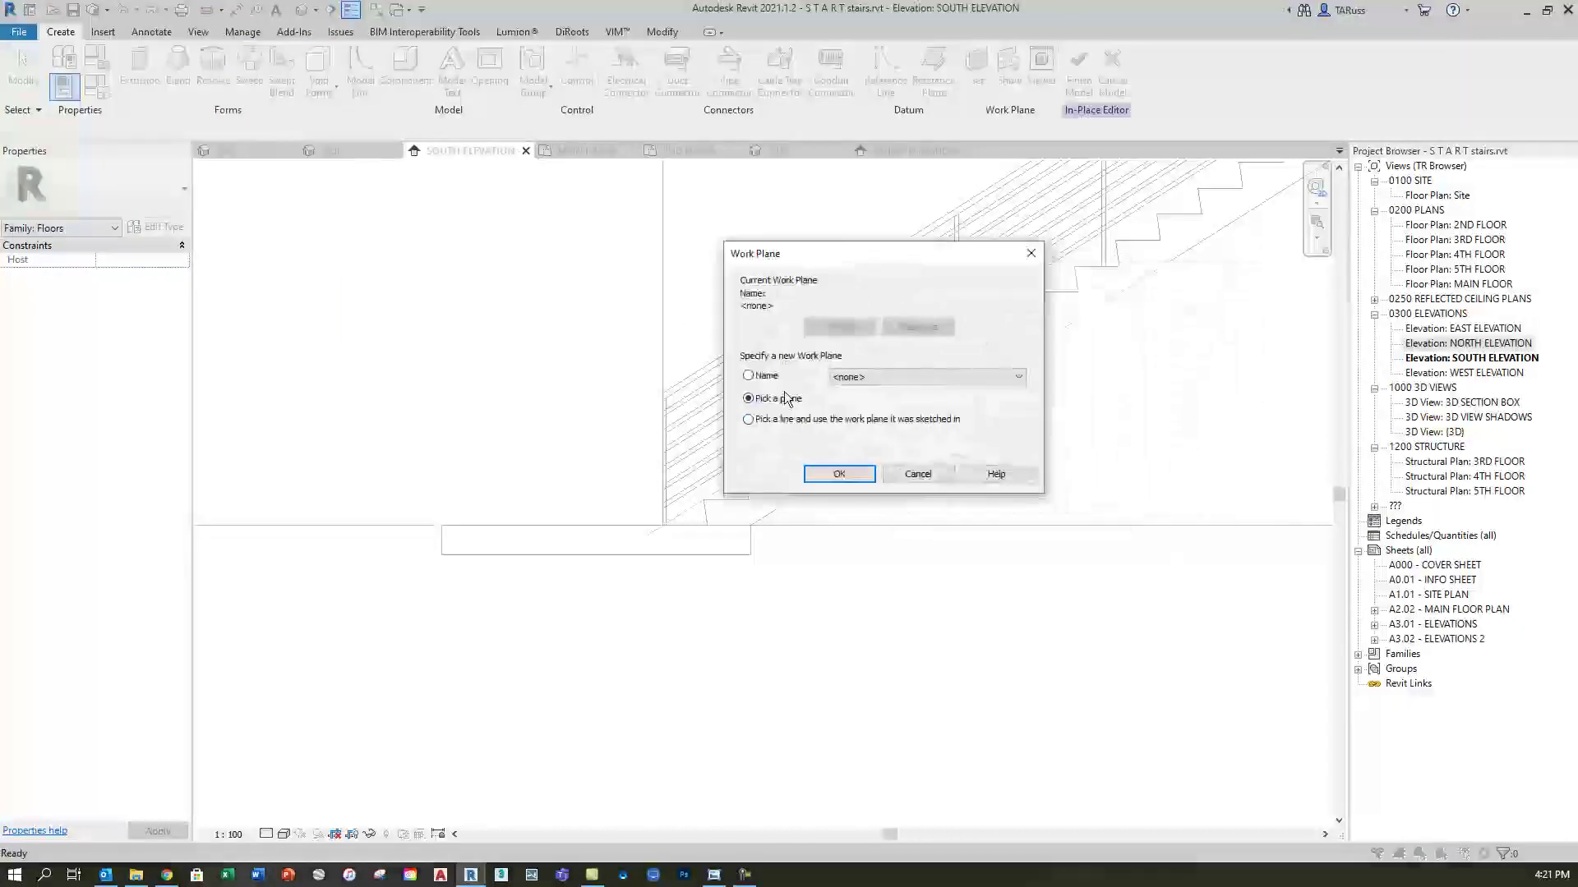
{"action": "left_click", "coordinate": [836, 475]}
{"action": "scroll", "coordinate": [933, 430], "scroll_direction": "down", "scroll_amount": 3}
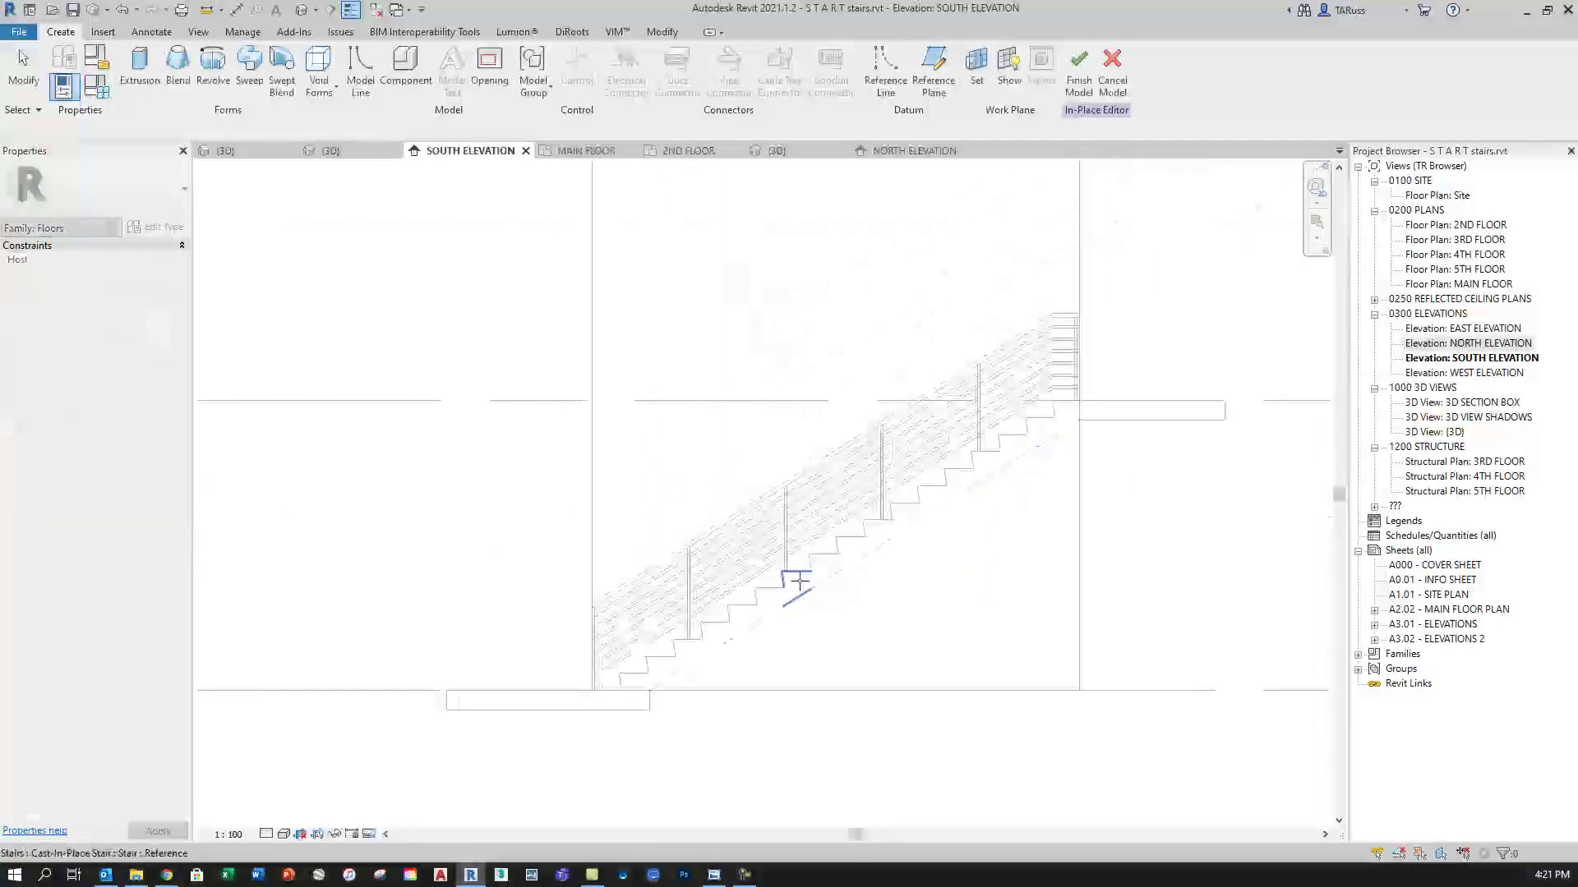
{"action": "scroll", "coordinate": [798, 582], "scroll_direction": "down", "scroll_amount": 3}
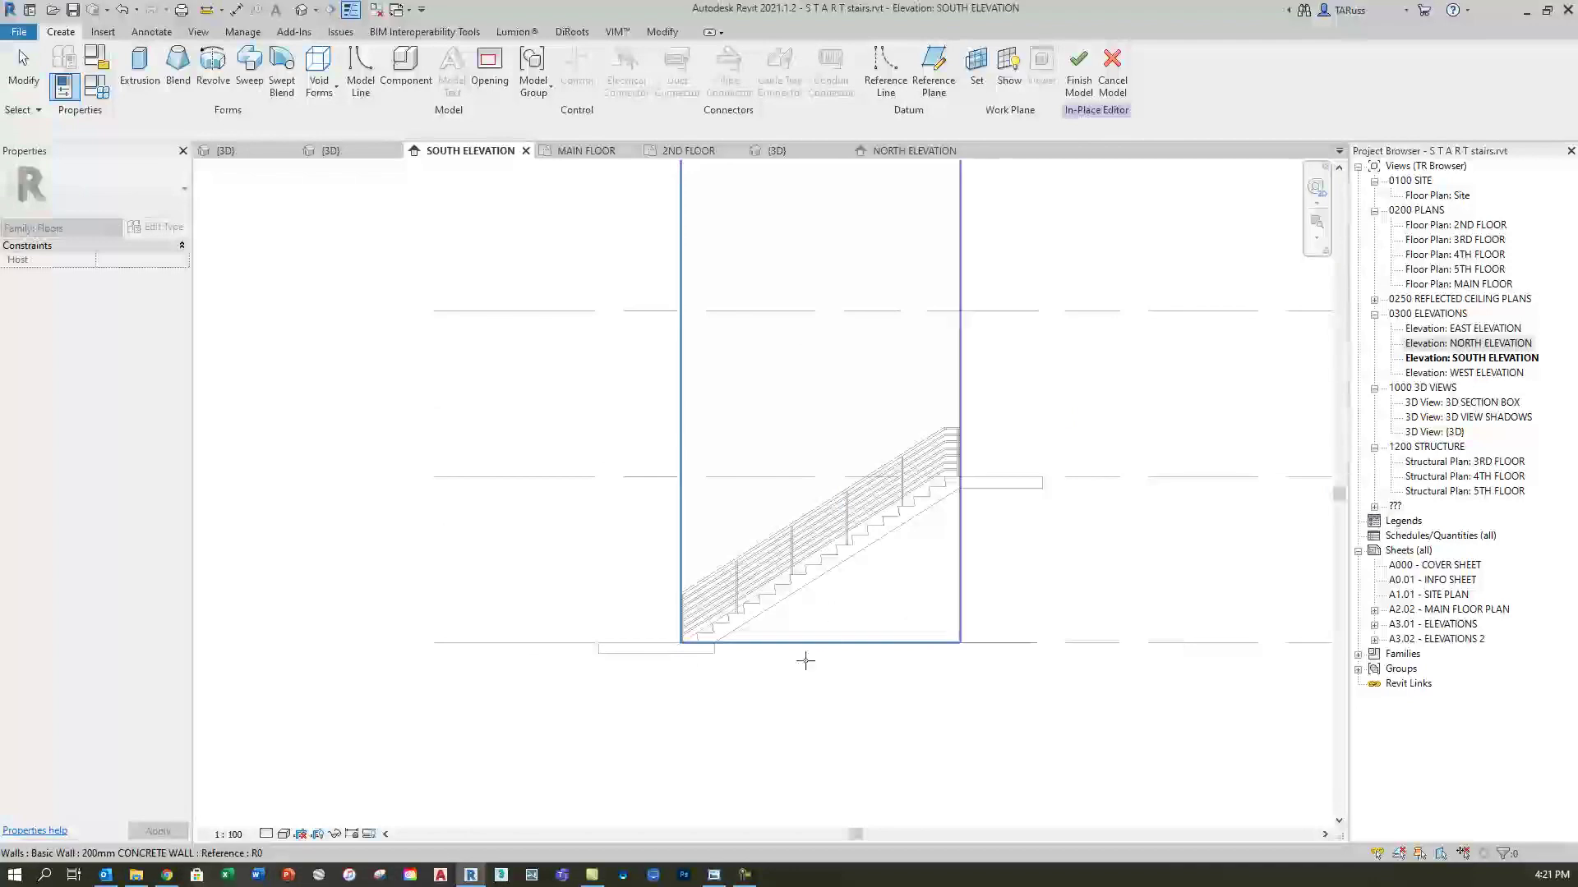
{"action": "middle_click_drag", "start_coordinate": [923, 645], "coordinate": [981, 572]}
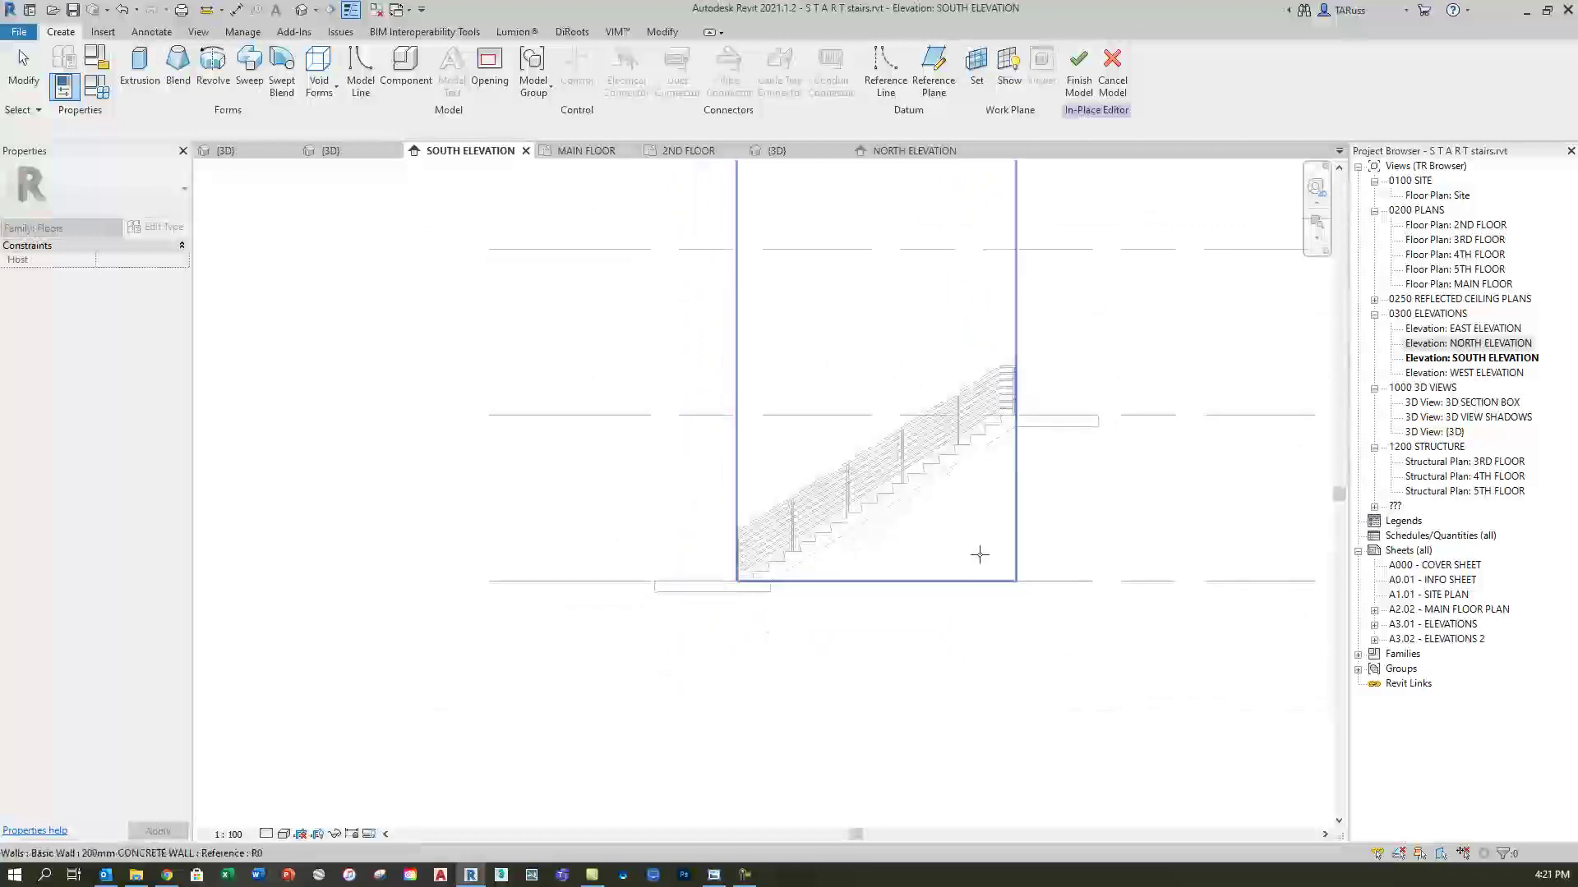
{"action": "key", "text": "Return"}
Create void sketch lines from the flight's sloping underside, the landing slab's end edge and the slab's bottom edge
{"action": "scroll", "coordinate": [785, 582], "scroll_direction": "up", "scroll_amount": 5}
{"action": "scroll", "coordinate": [785, 582], "scroll_direction": "up", "scroll_amount": 3}
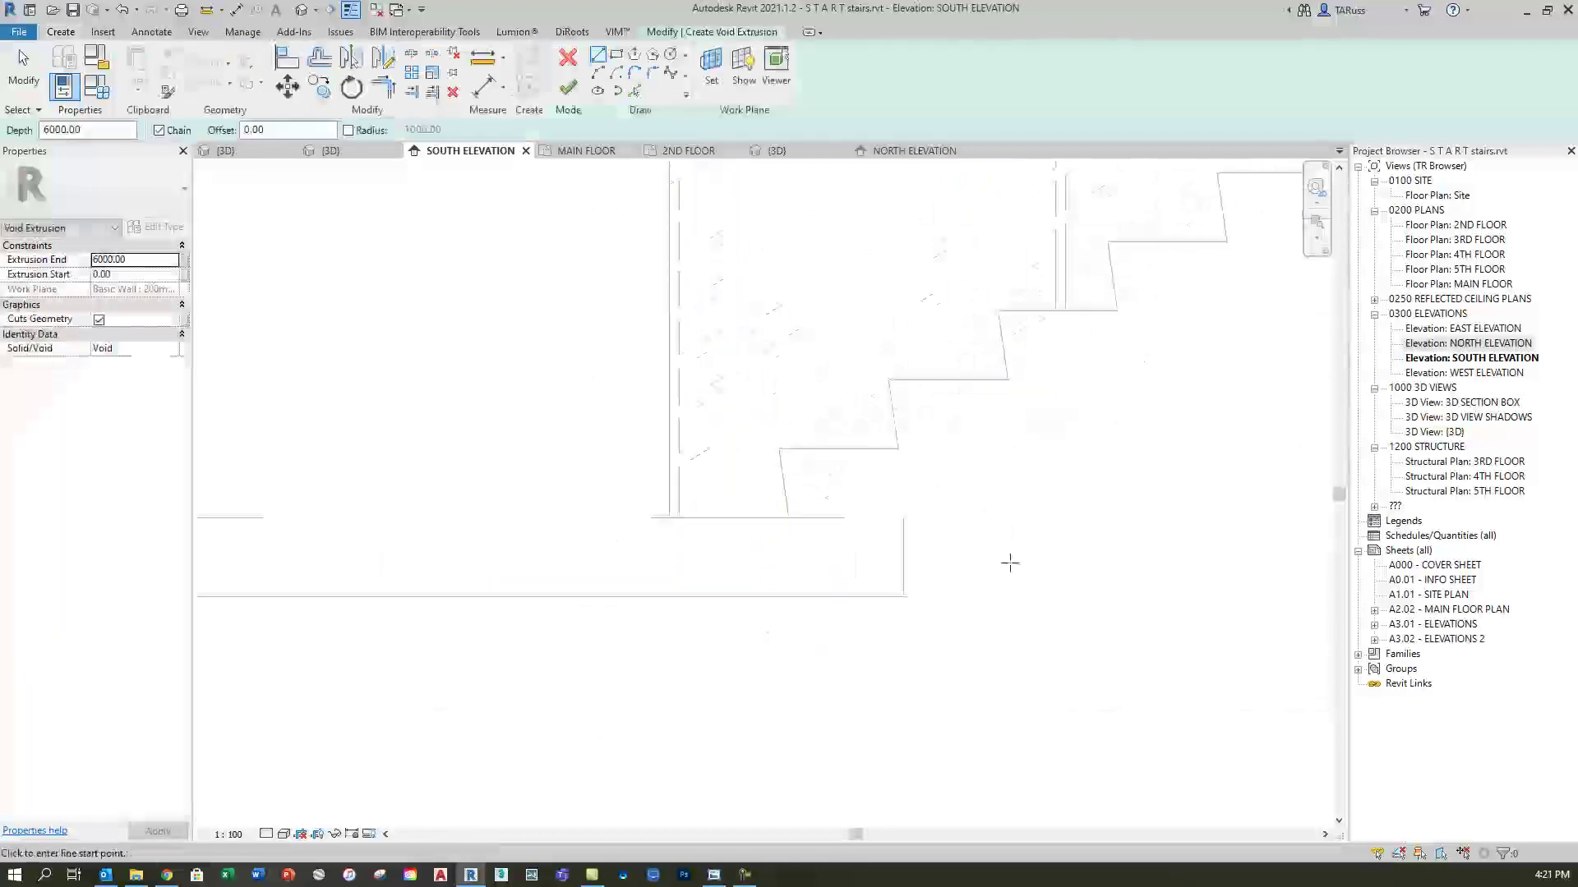
{"action": "scroll", "coordinate": [1068, 557], "scroll_direction": "up", "scroll_amount": 1}
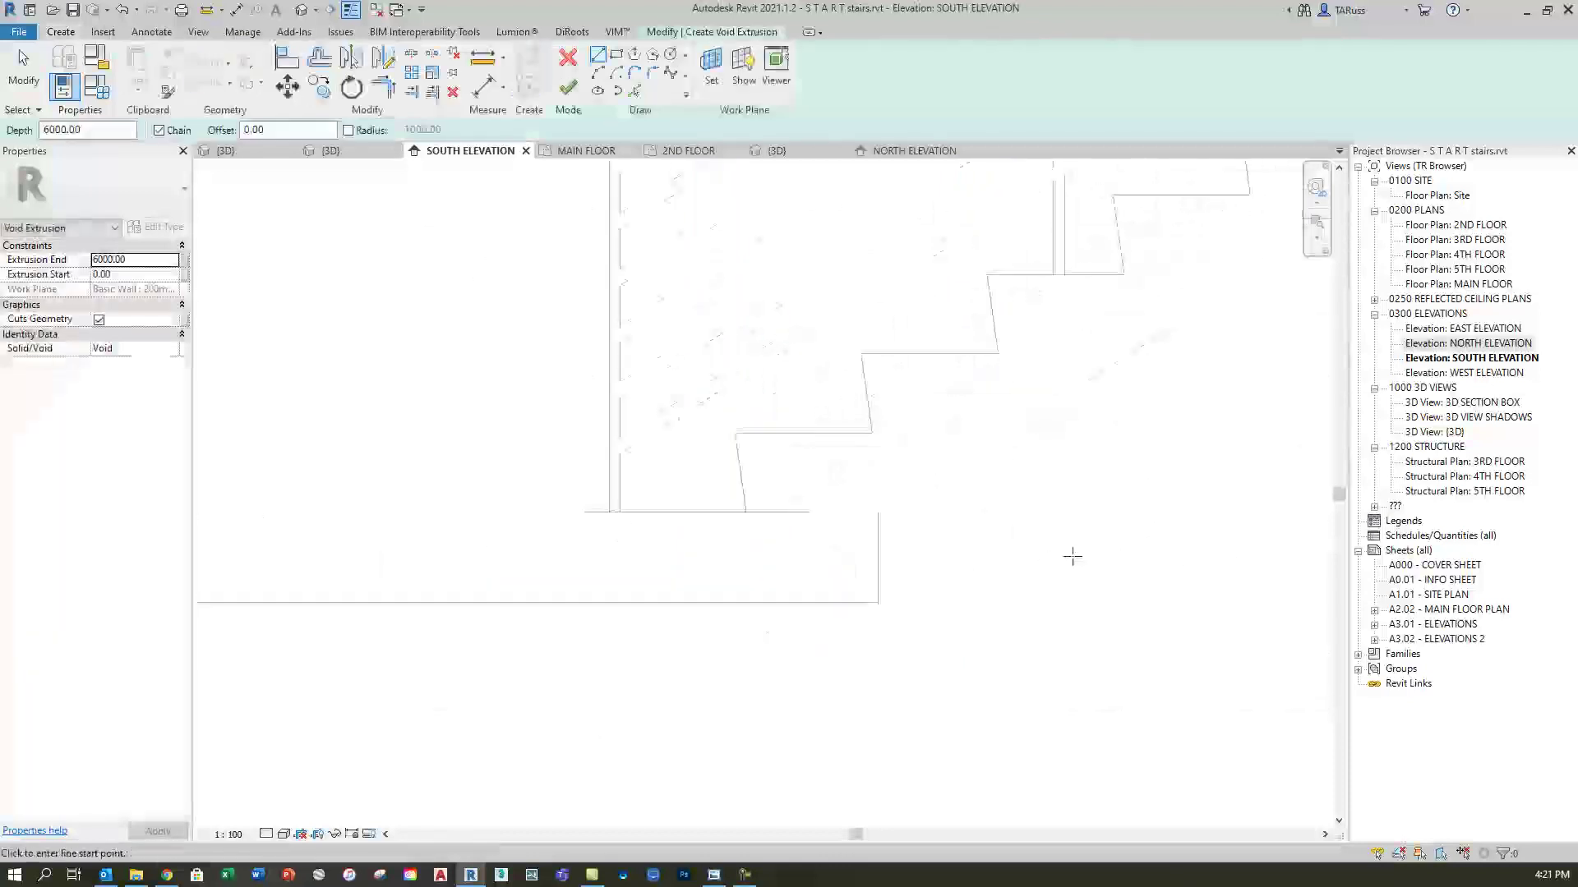
{"action": "left_click", "coordinate": [635, 91]}
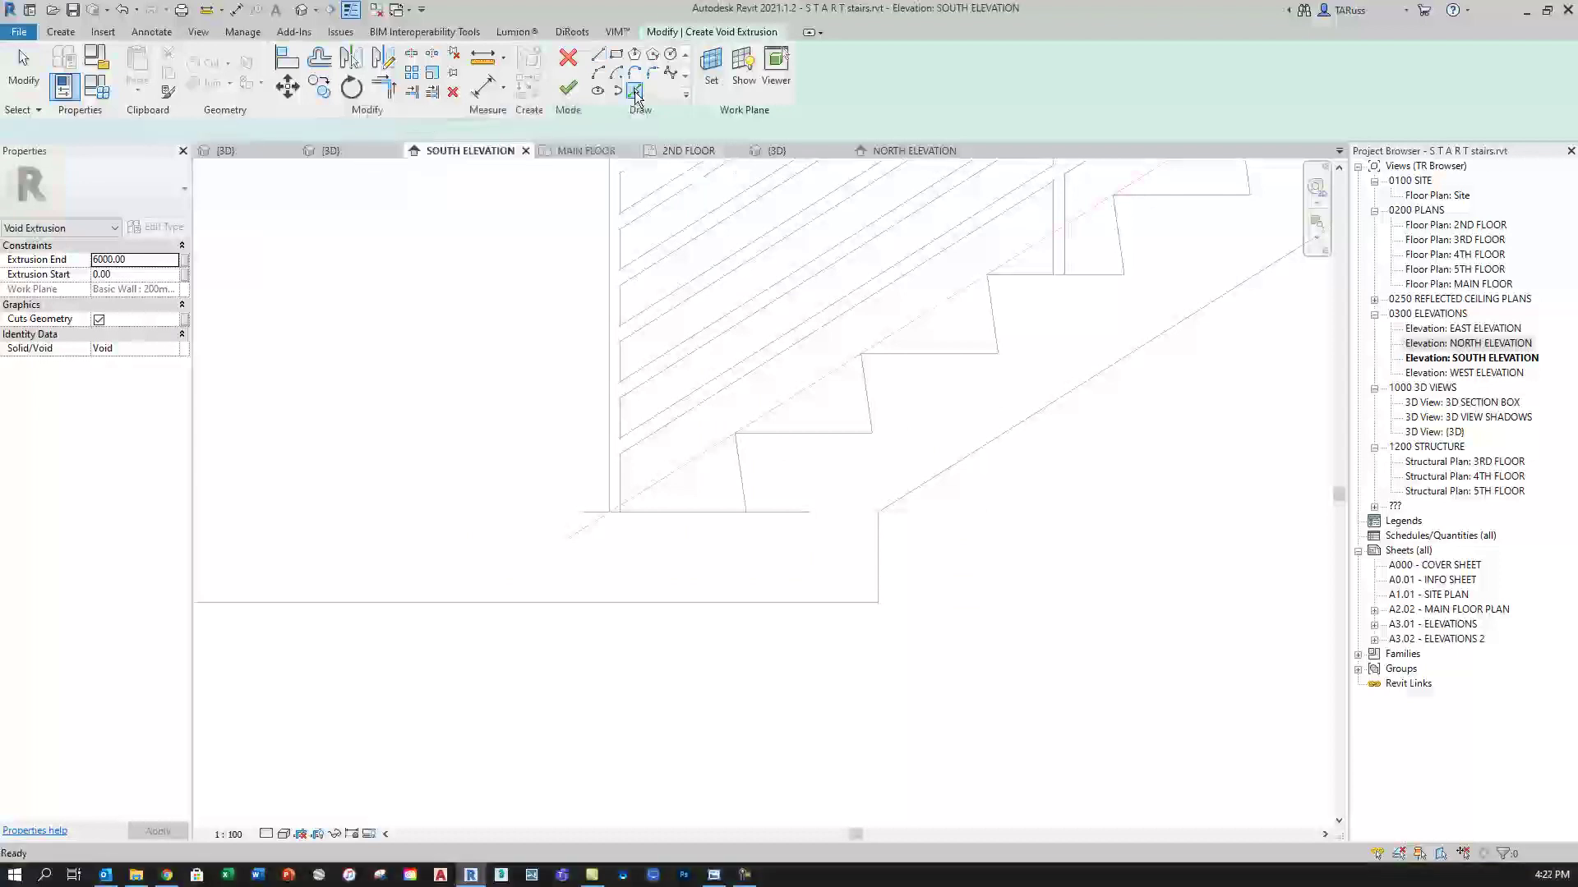
{"action": "left_click", "coordinate": [949, 471]}
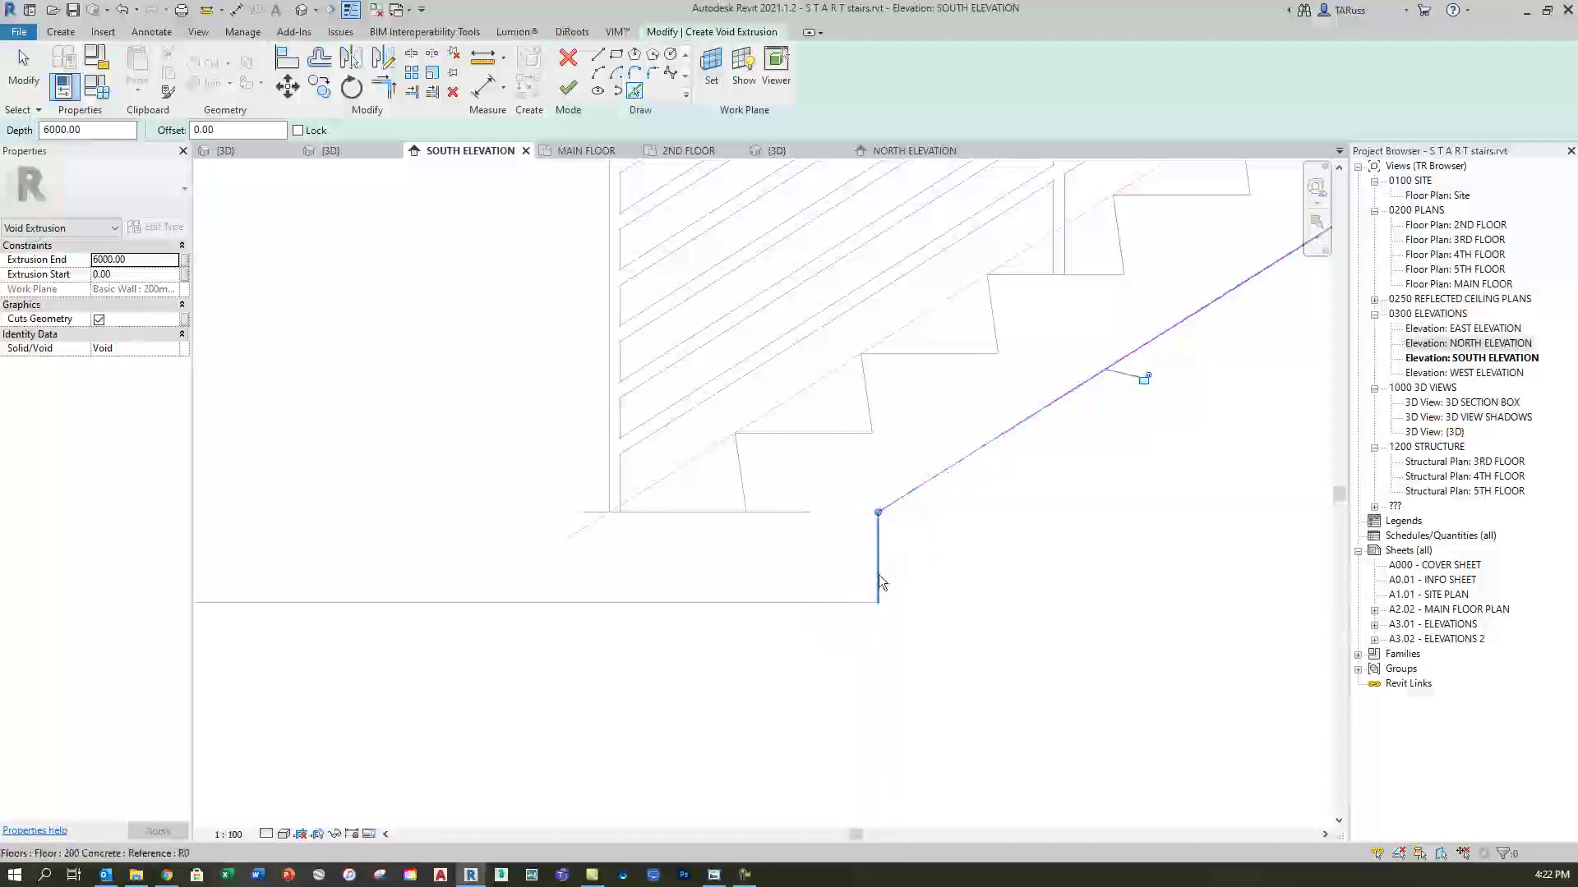
{"action": "left_click", "coordinate": [830, 603]}
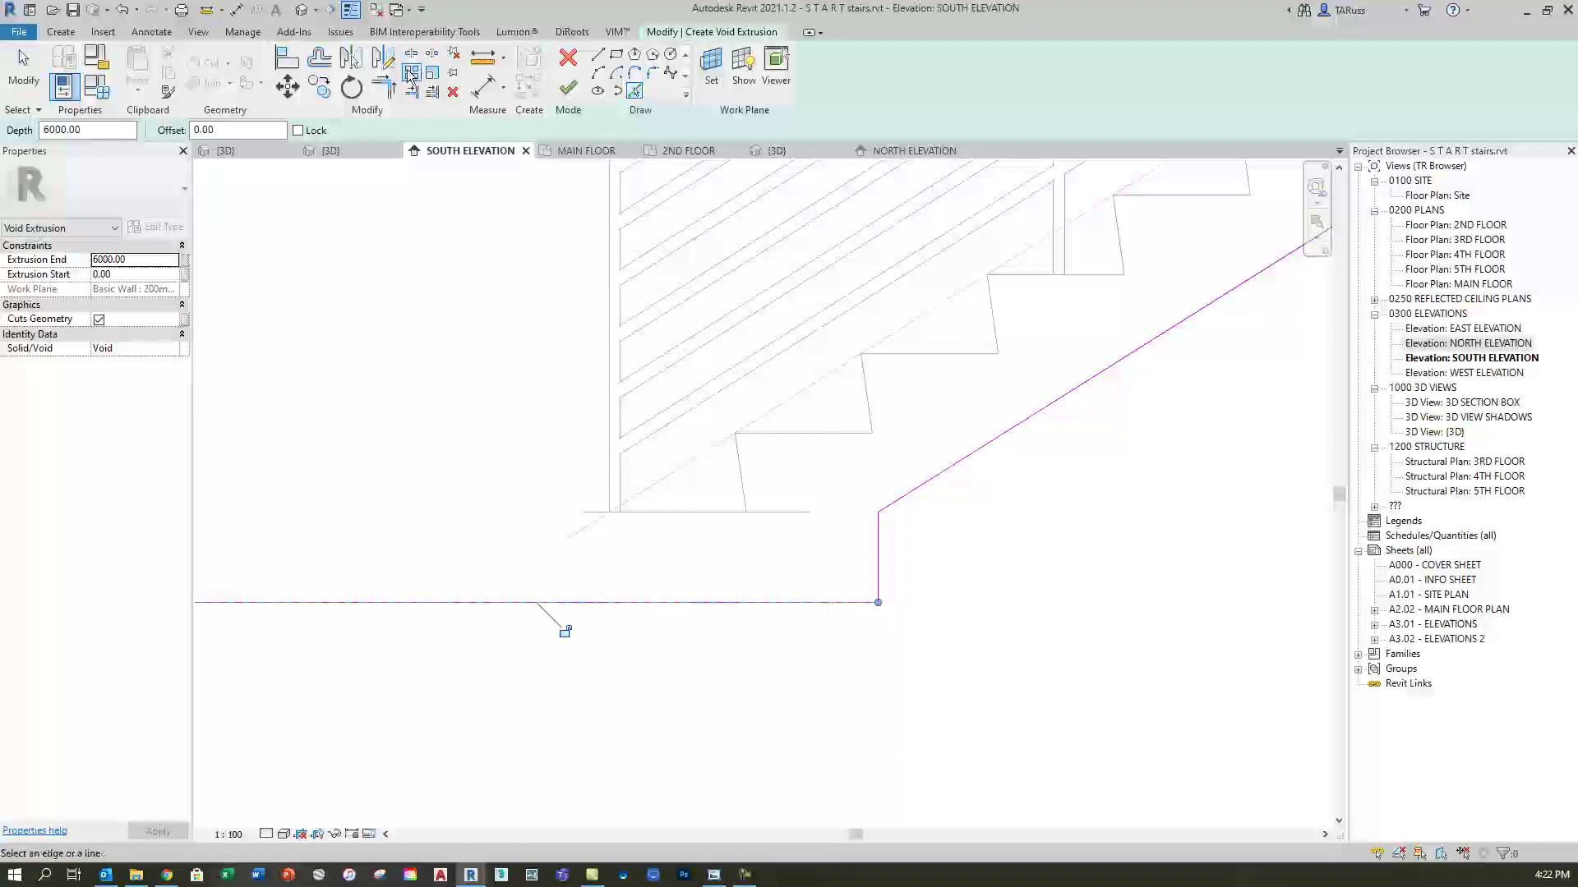
Trim the sketch lines into a closed triangle at the slab's lower corner, continuing the slope of the flight's underside
{"action": "left_click", "coordinate": [386, 93]}
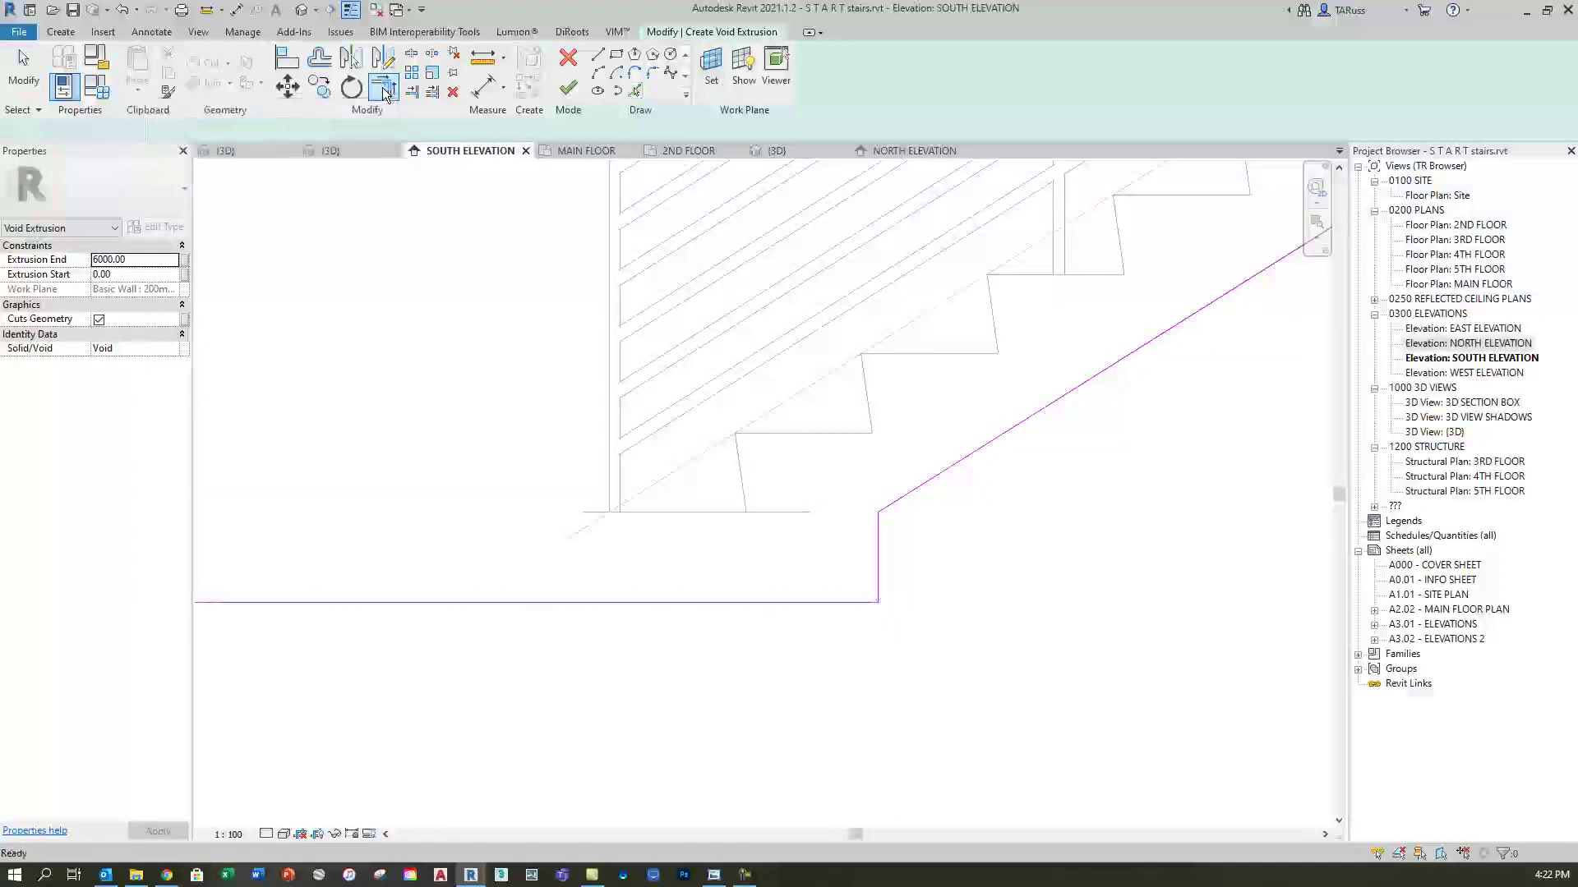
{"action": "left_click", "coordinate": [922, 488]}
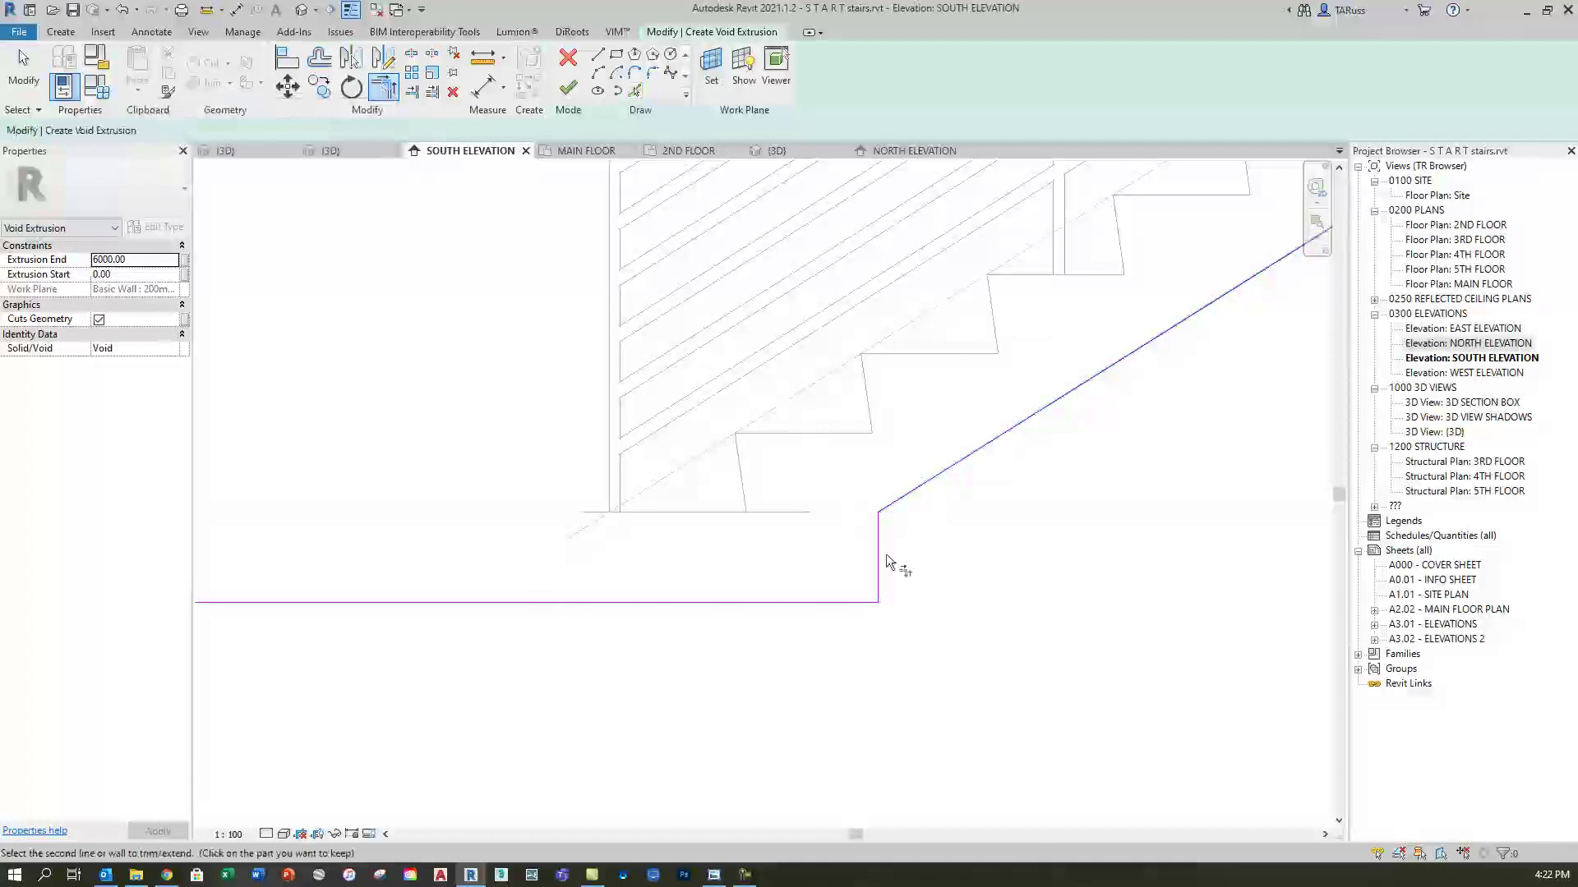
{"action": "left_click", "coordinate": [835, 603]}
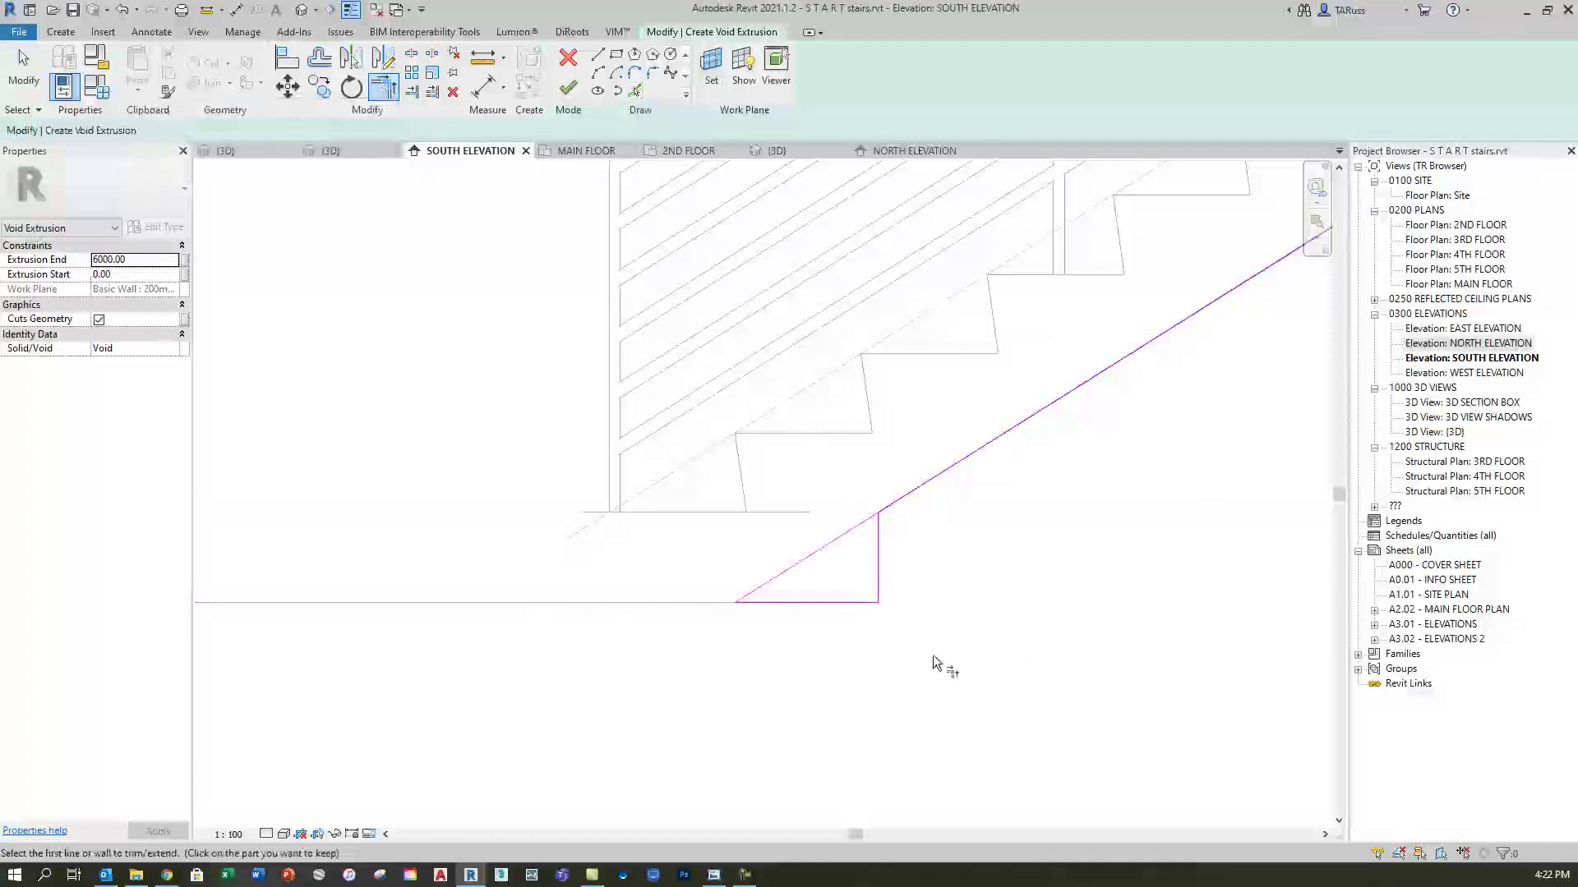
{"action": "left_click", "coordinate": [828, 547]}
{"action": "left_click", "coordinate": [831, 550]}
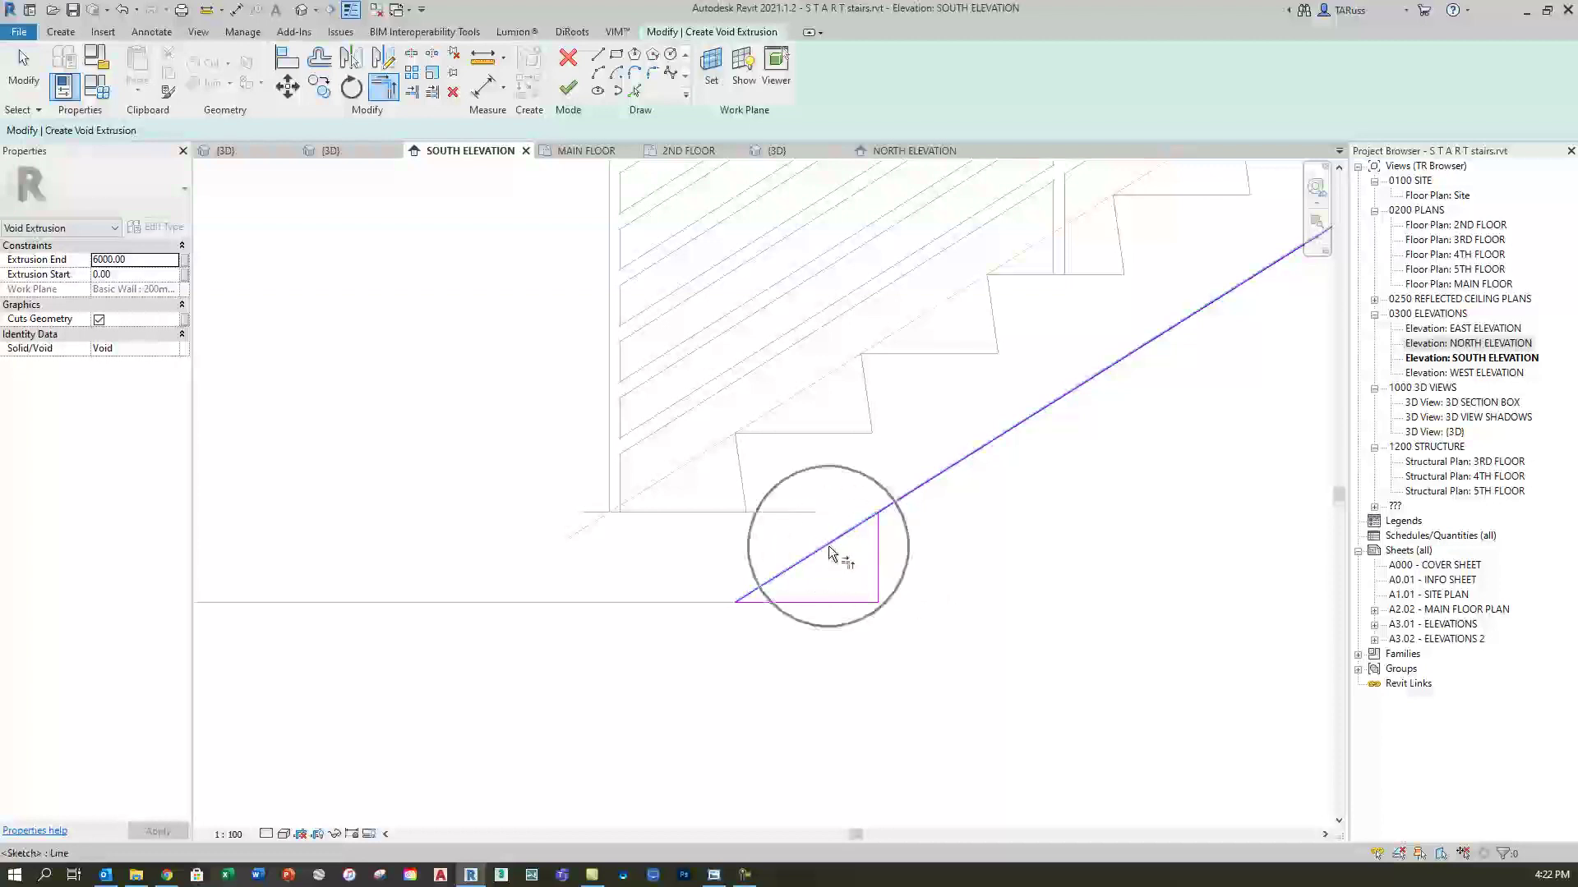
{"action": "left_click", "coordinate": [803, 570]}
{"action": "left_click", "coordinate": [815, 550]}
{"action": "left_click", "coordinate": [877, 557]}
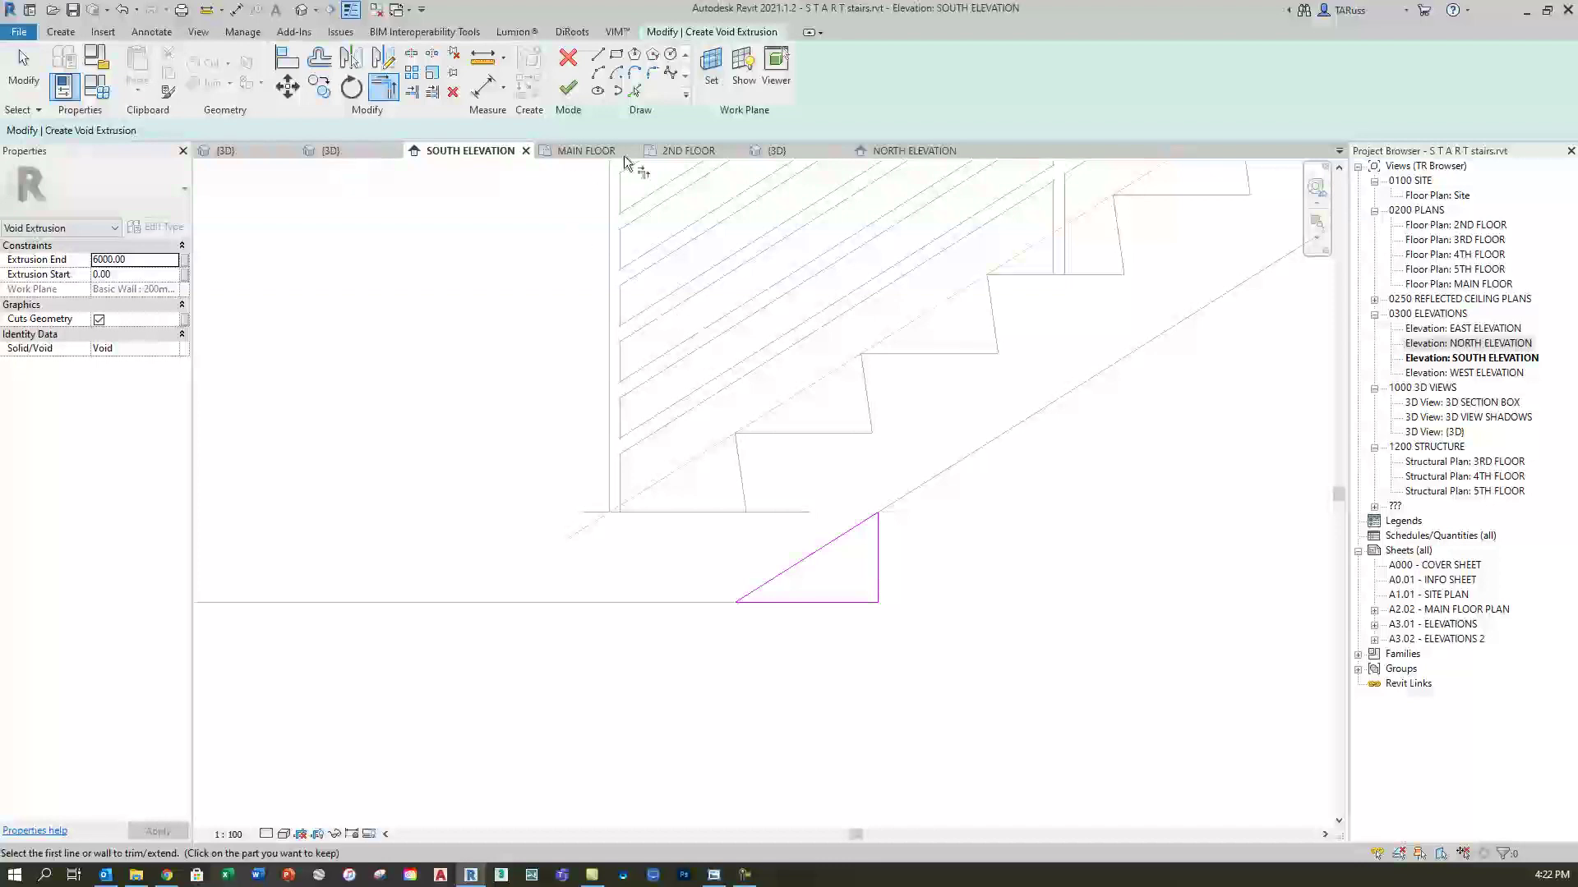
{"action": "left_click", "coordinate": [636, 95]}
{"action": "scroll", "coordinate": [854, 580], "scroll_direction": "up", "scroll_amount": 4}
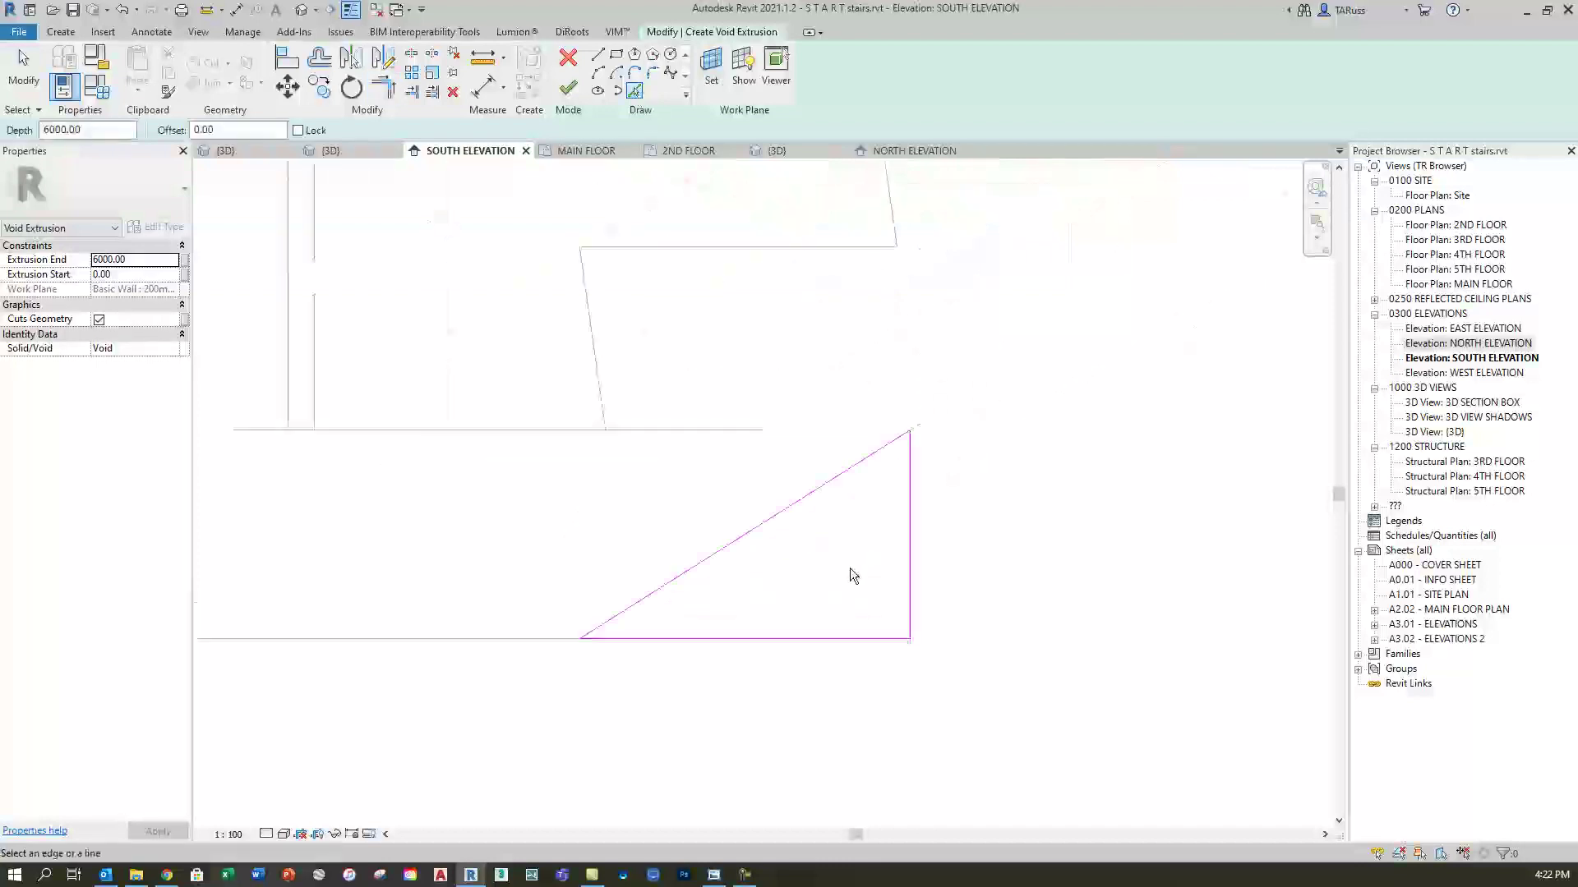
{"action": "left_click", "coordinate": [758, 650]}
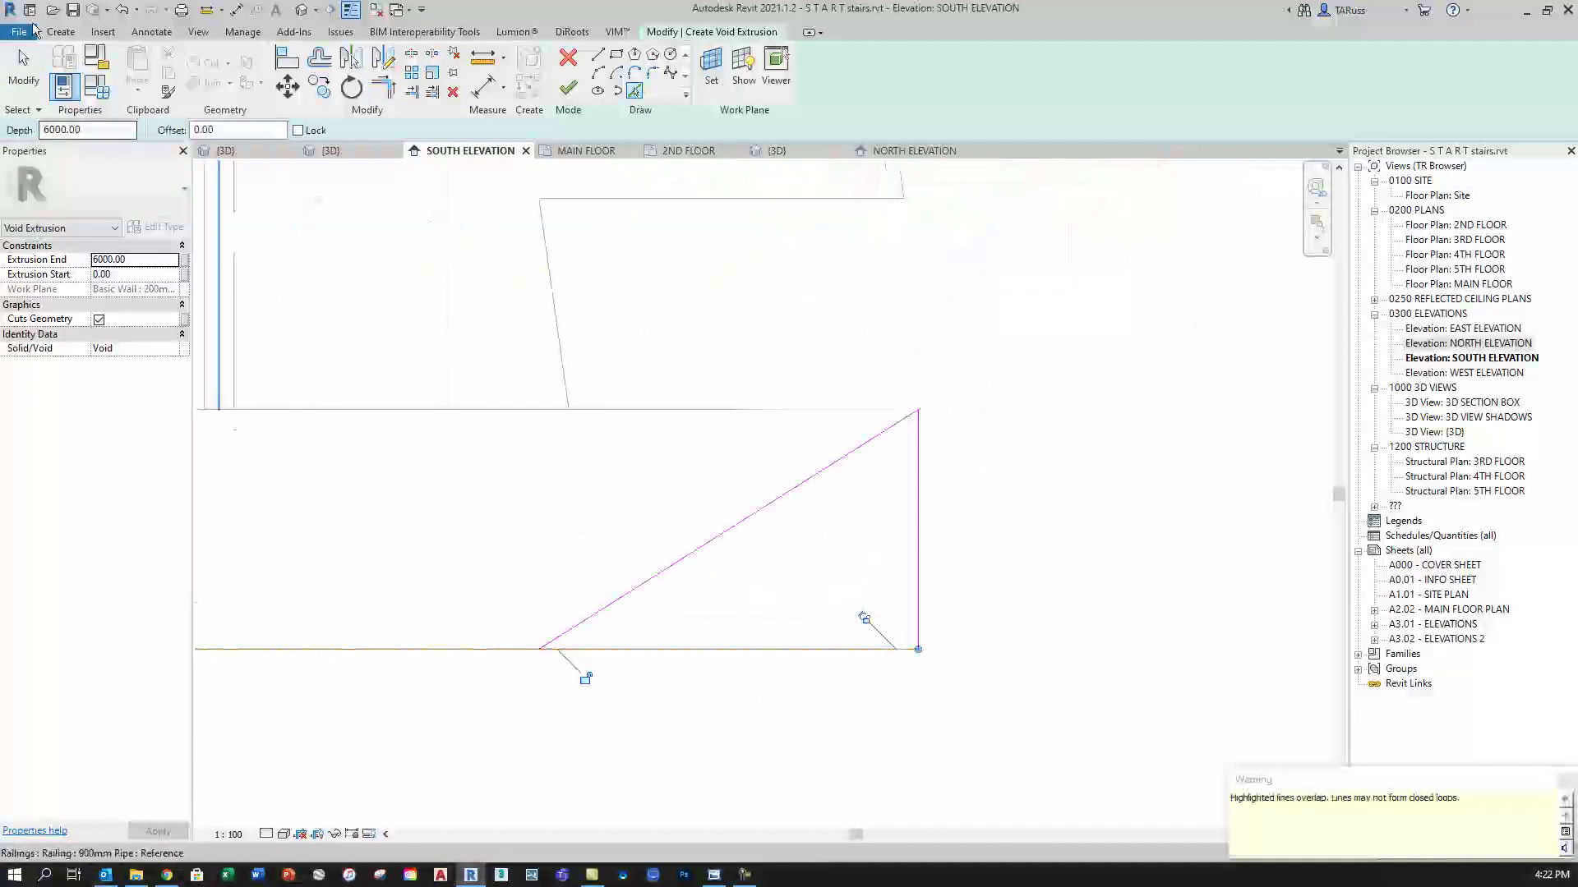
{"action": "left_click", "coordinate": [127, 10]}
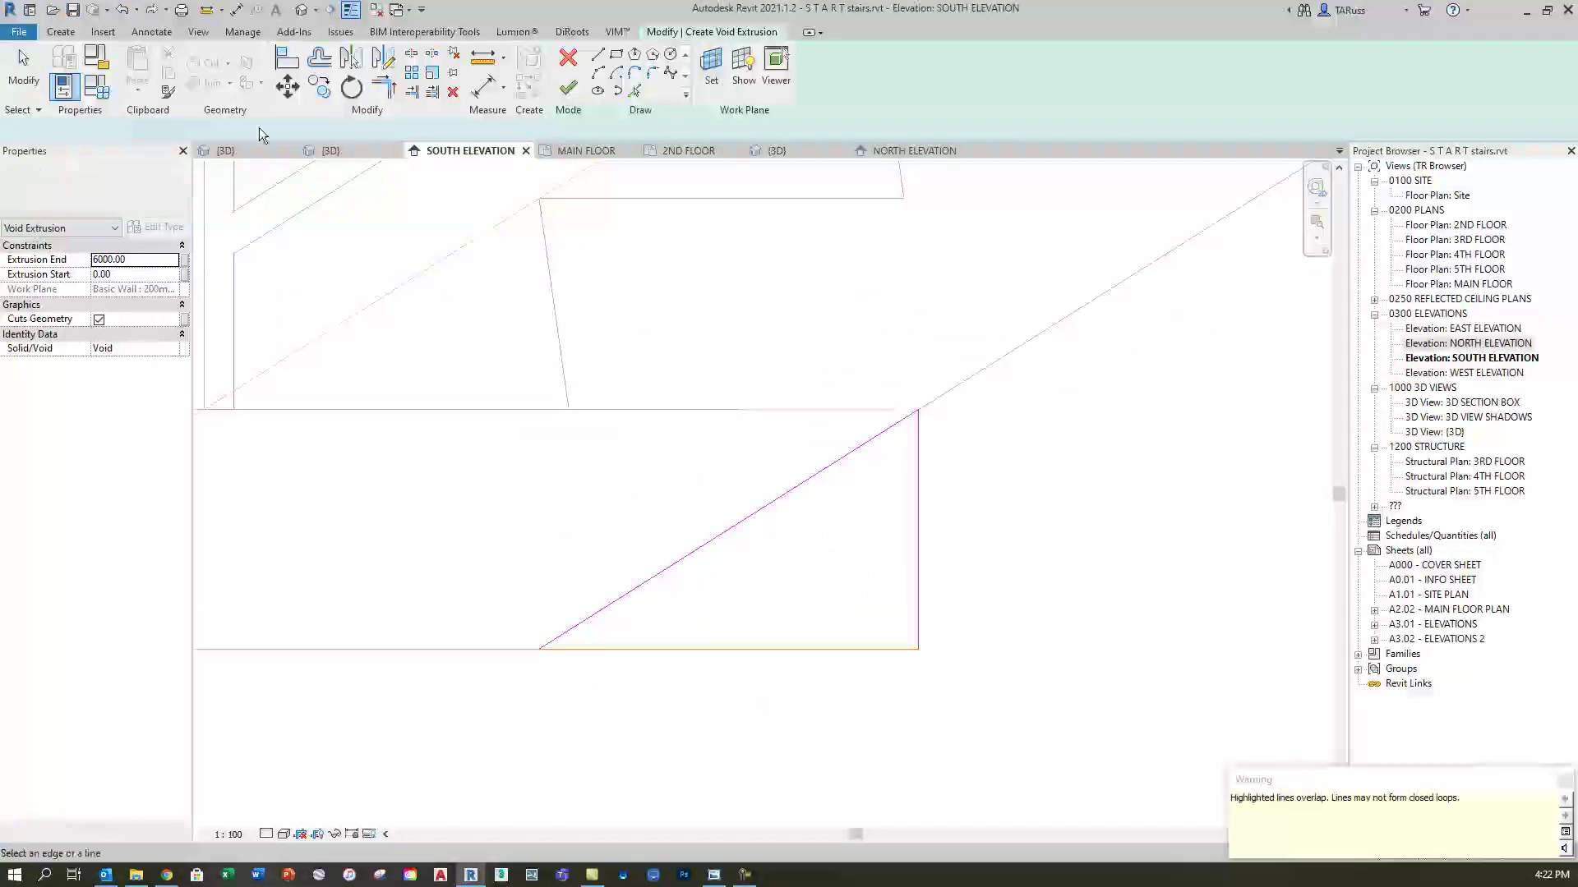
Move the triangle's bottom line 15 mm below the slab and its vertical line 15 mm beyond the slab's end
{"action": "left_click", "coordinate": [756, 652]}
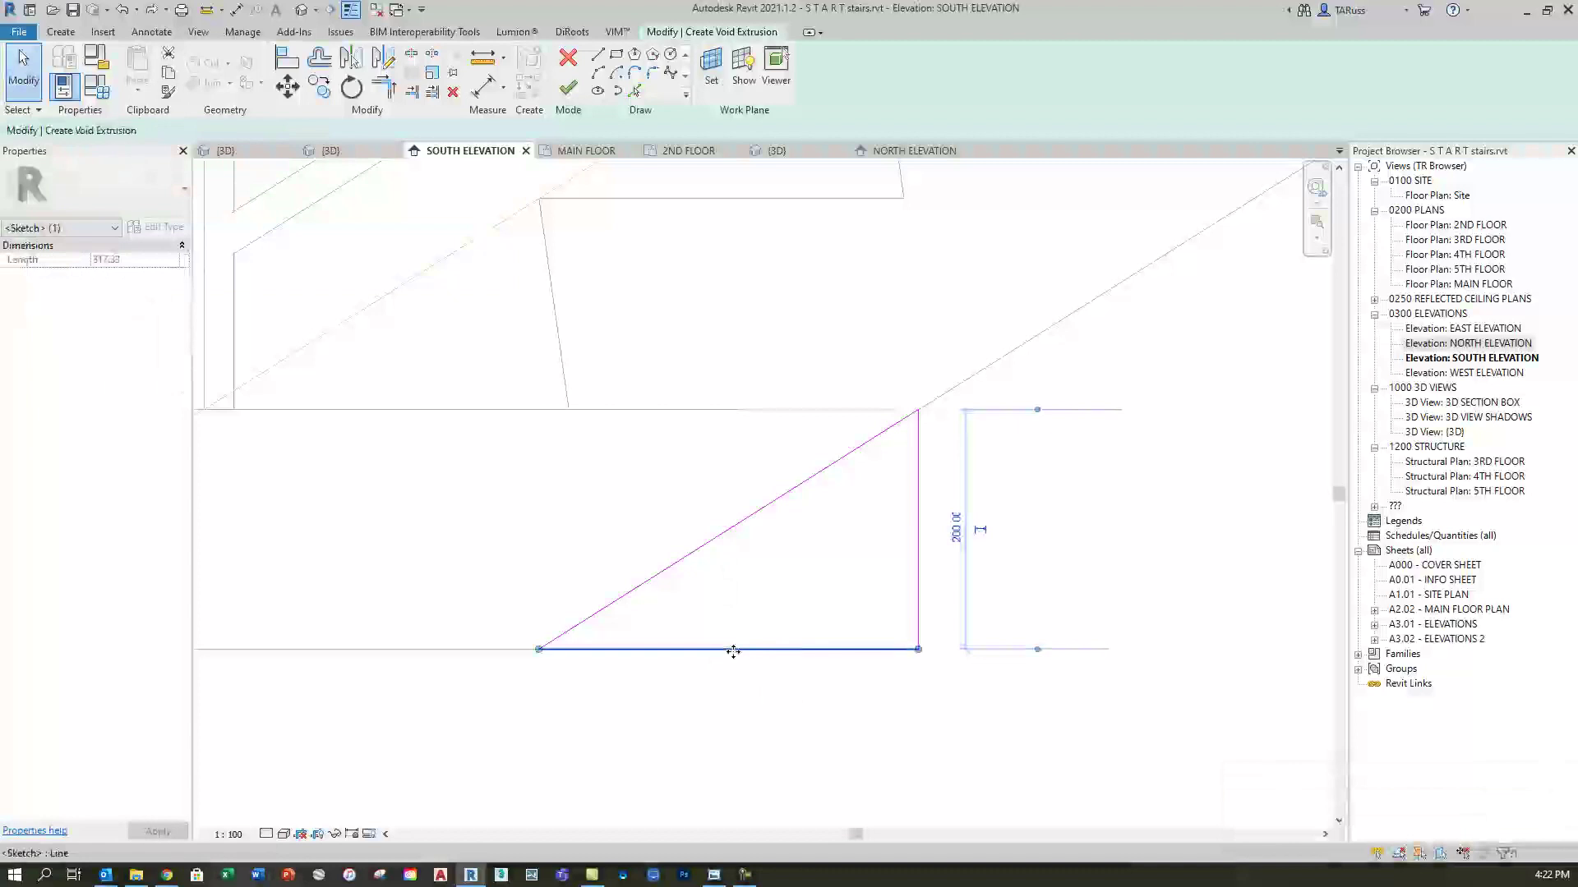
{"action": "left_click_drag", "start_coordinate": [733, 651], "coordinate": [736, 658]}
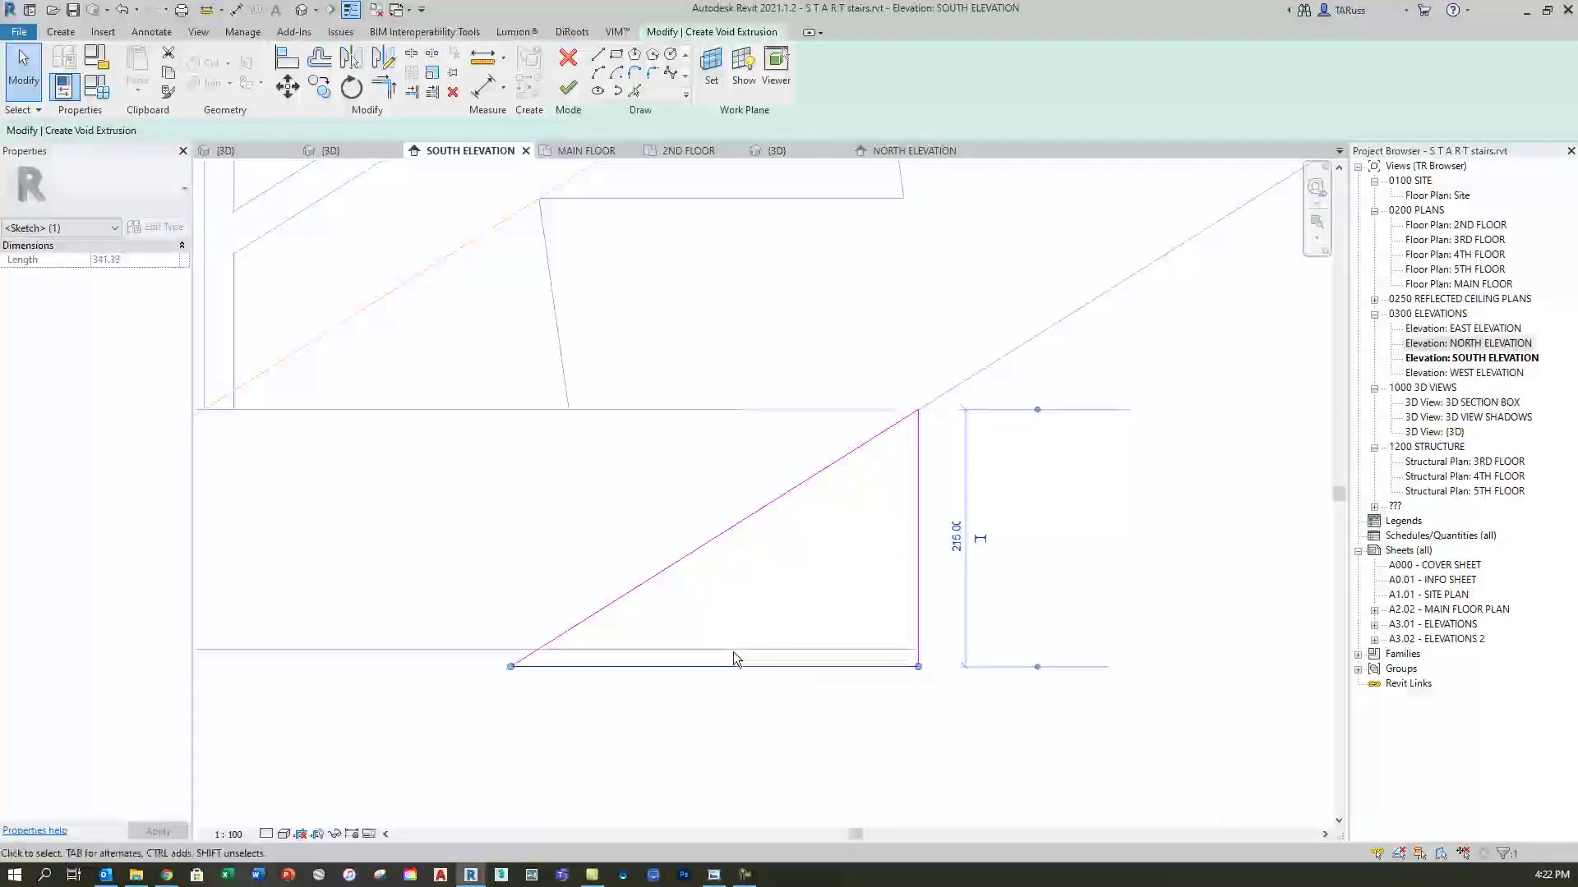
{"action": "left_click", "coordinate": [919, 587]}
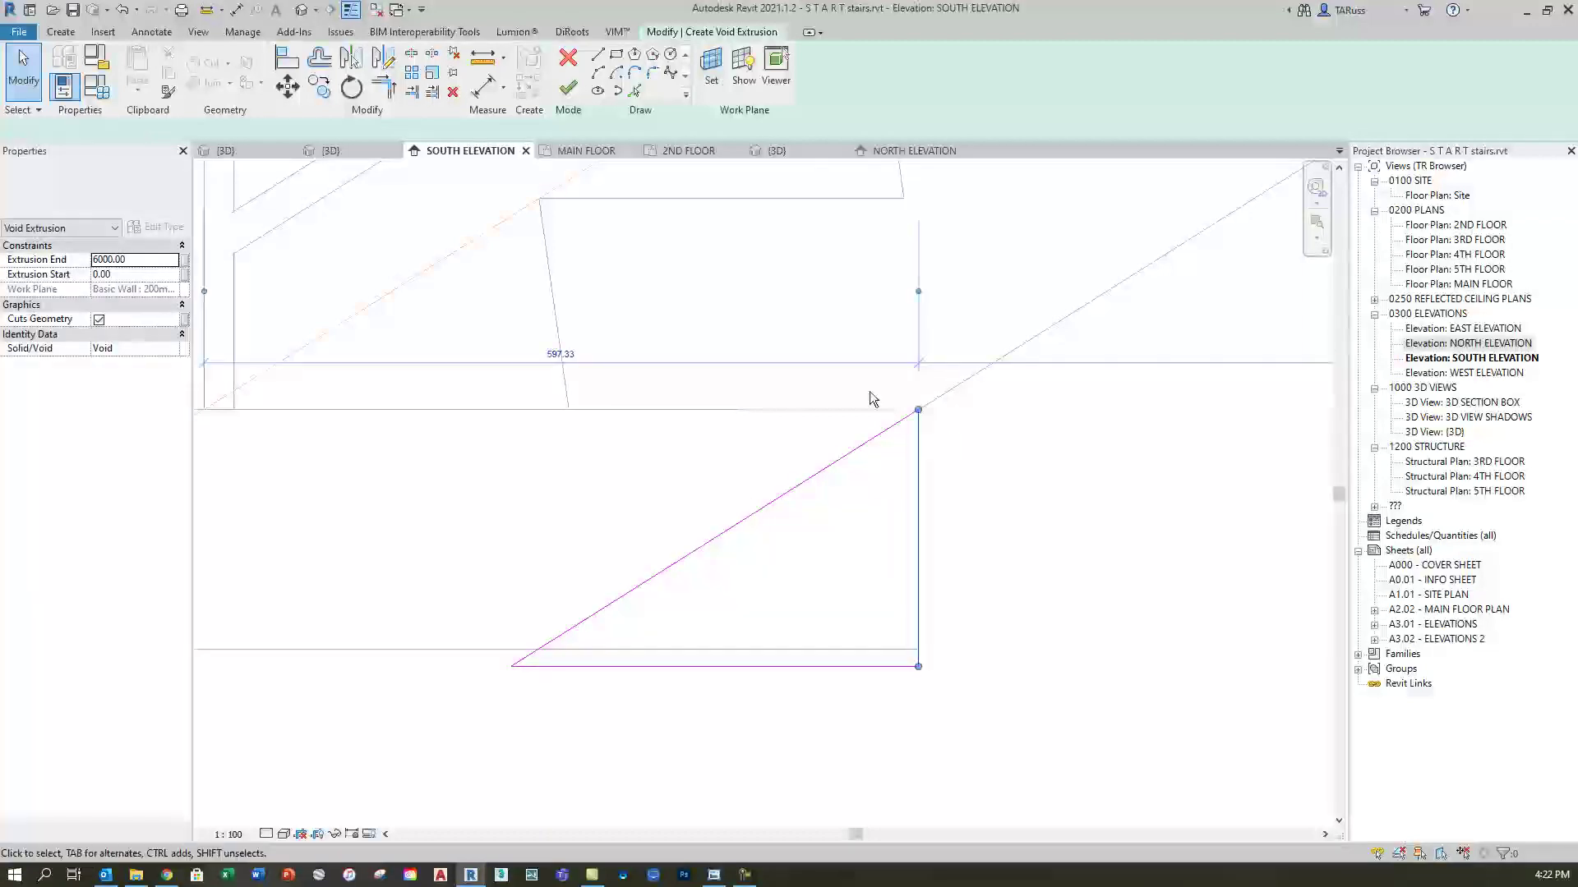
{"action": "key", "text": "Right"}
{"action": "key", "text": "Right"}
{"action": "key", "text": "Right"}
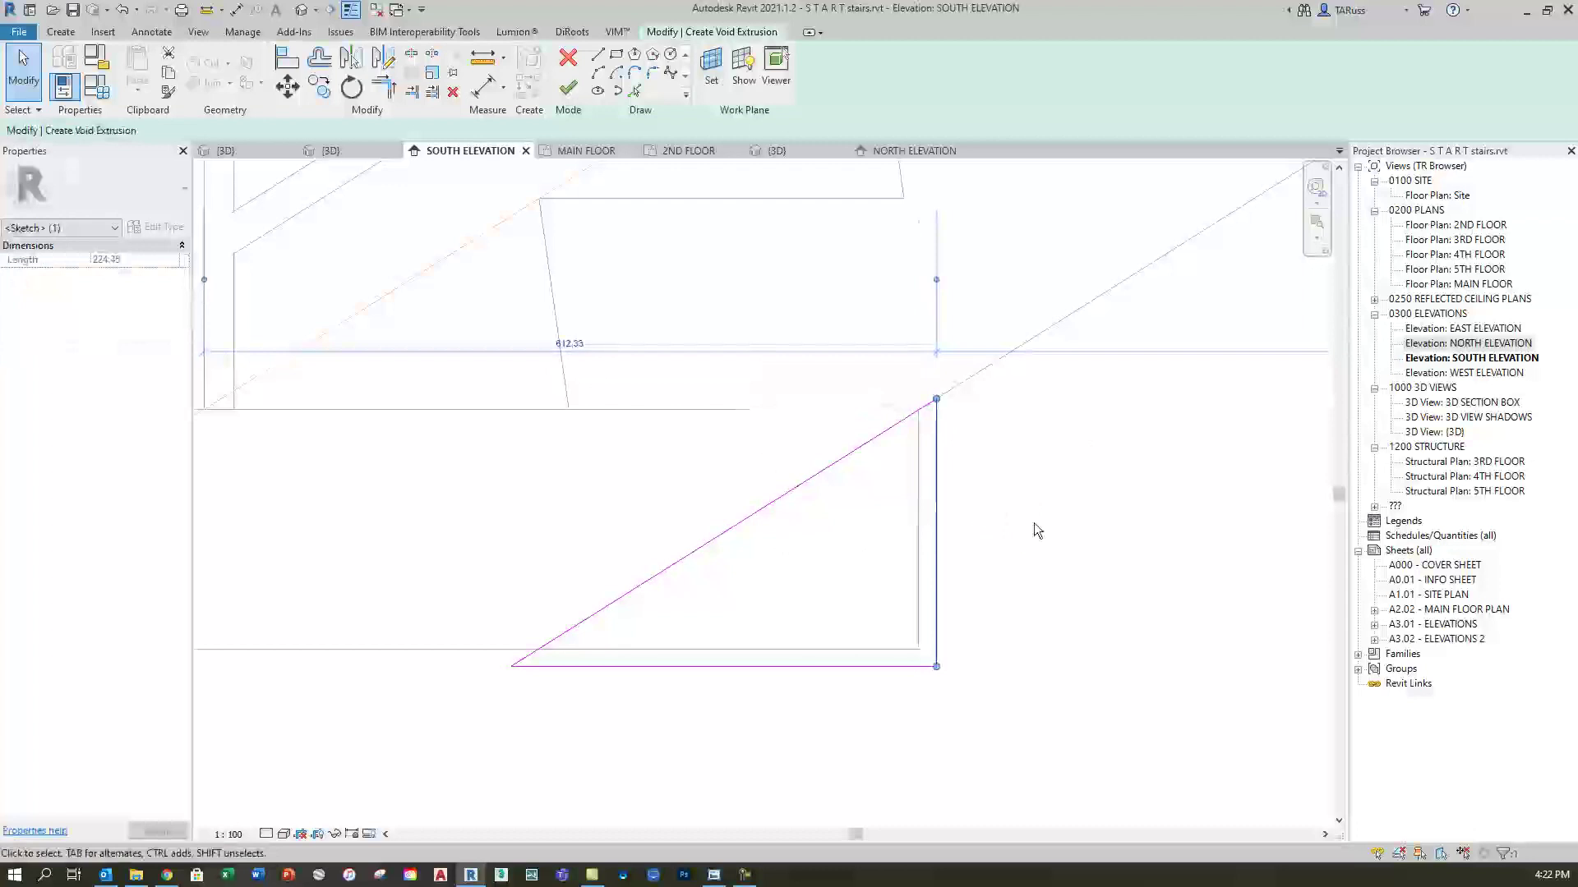
In the 3D view, set the void's extrusion end to -1100 mm and finish the sketch
{"action": "scroll", "coordinate": [860, 433], "scroll_direction": "down", "scroll_amount": 2}
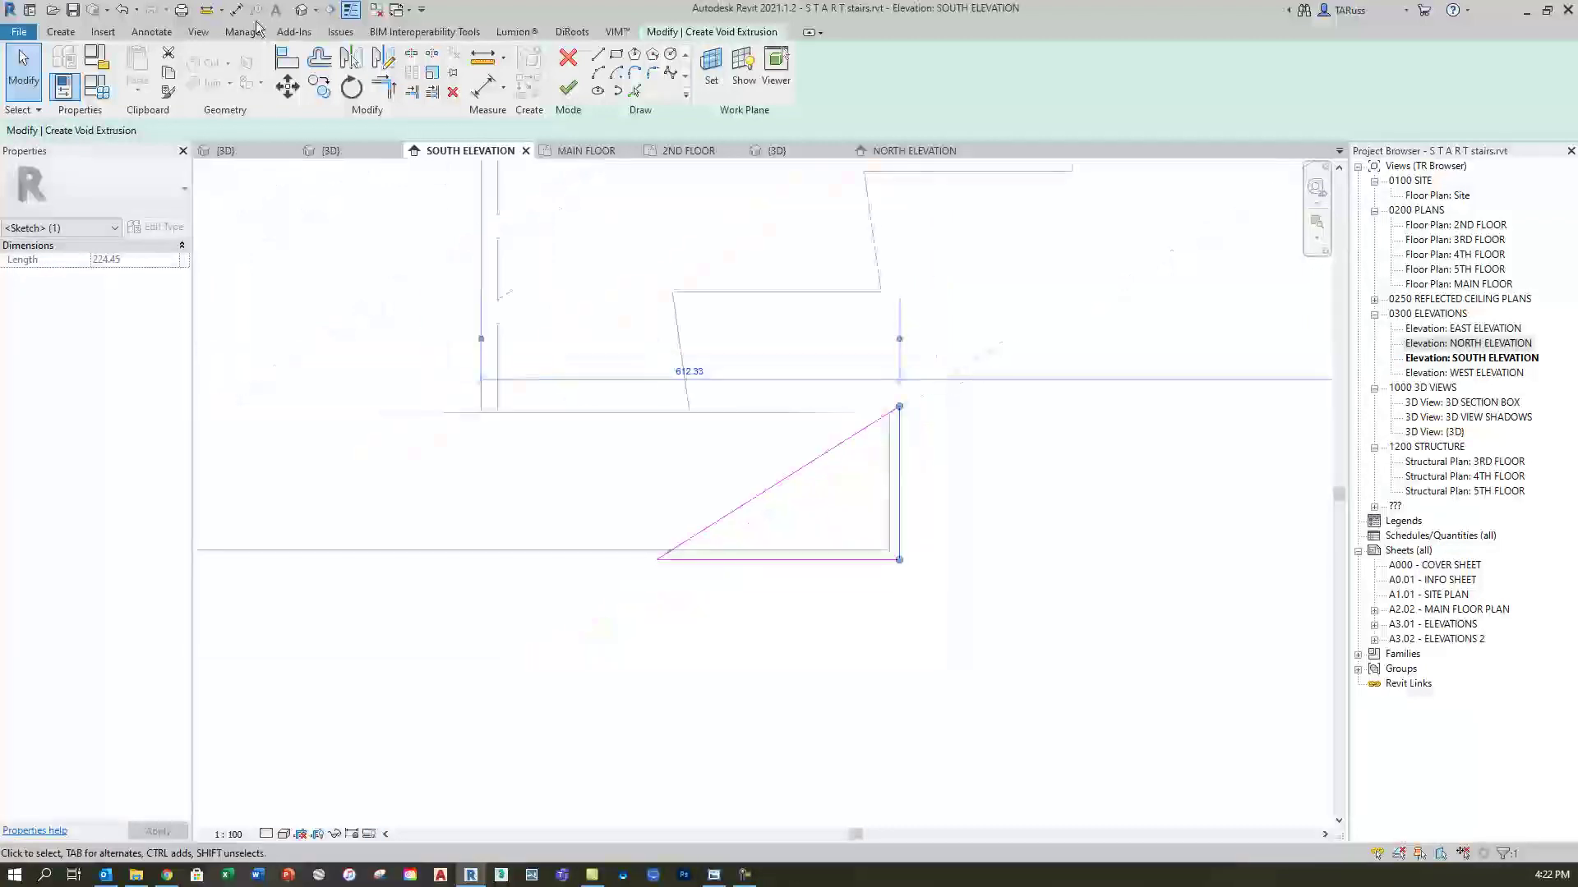
{"action": "left_click", "coordinate": [308, 14]}
{"action": "middle_click_drag", "start_coordinate": [731, 478], "coordinate": [737, 594], "text": "shift"}
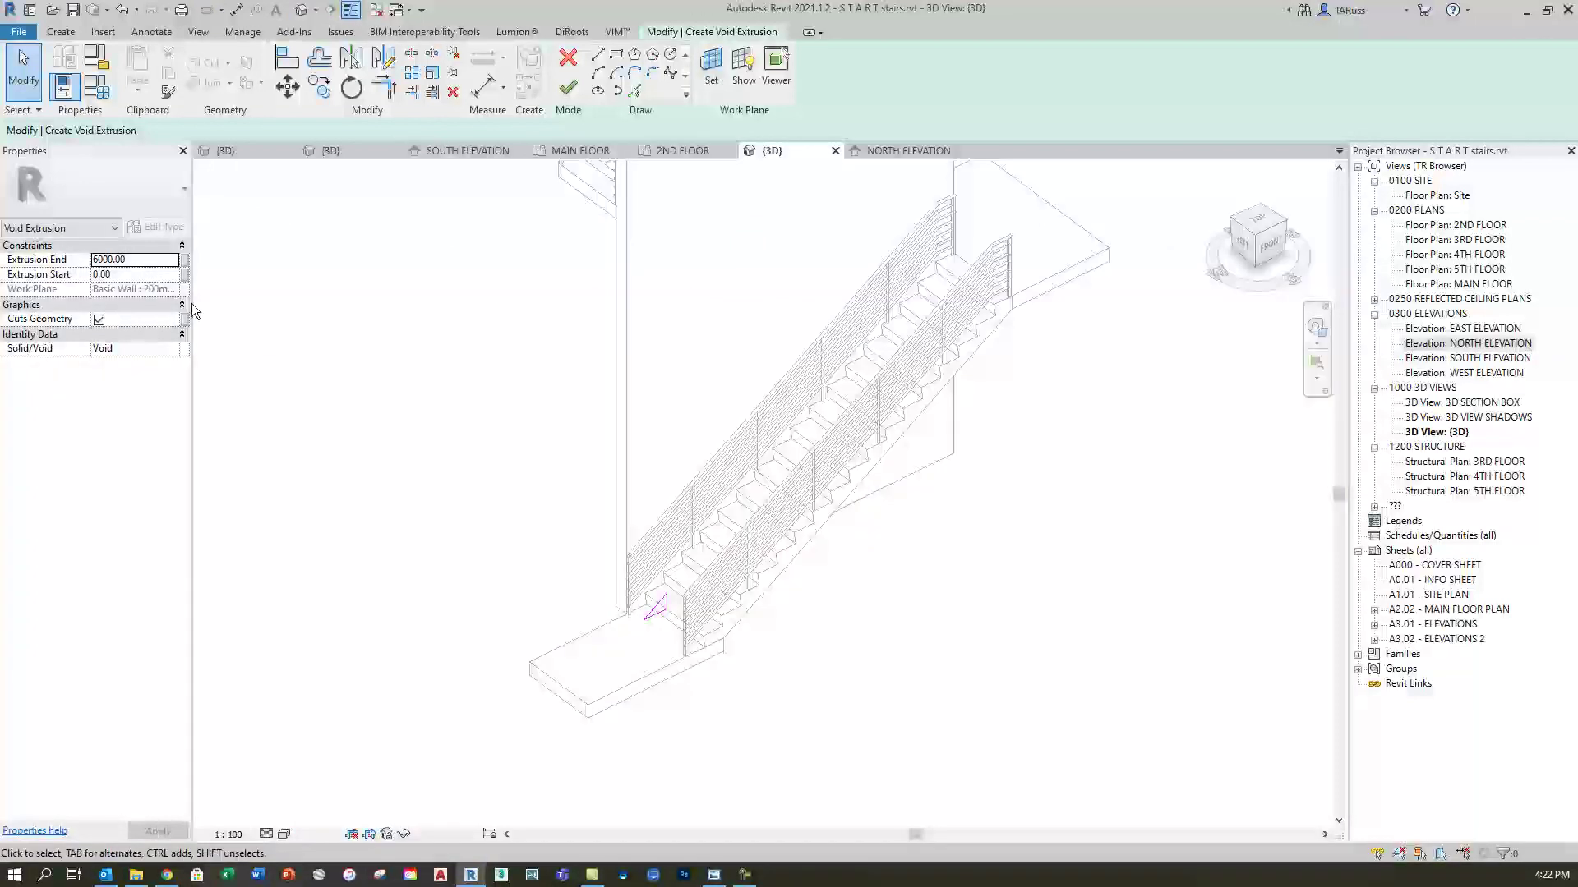
{"action": "left_click", "coordinate": [142, 261]}
{"action": "type", "text": "-110"}
{"action": "left_click", "coordinate": [135, 276]}
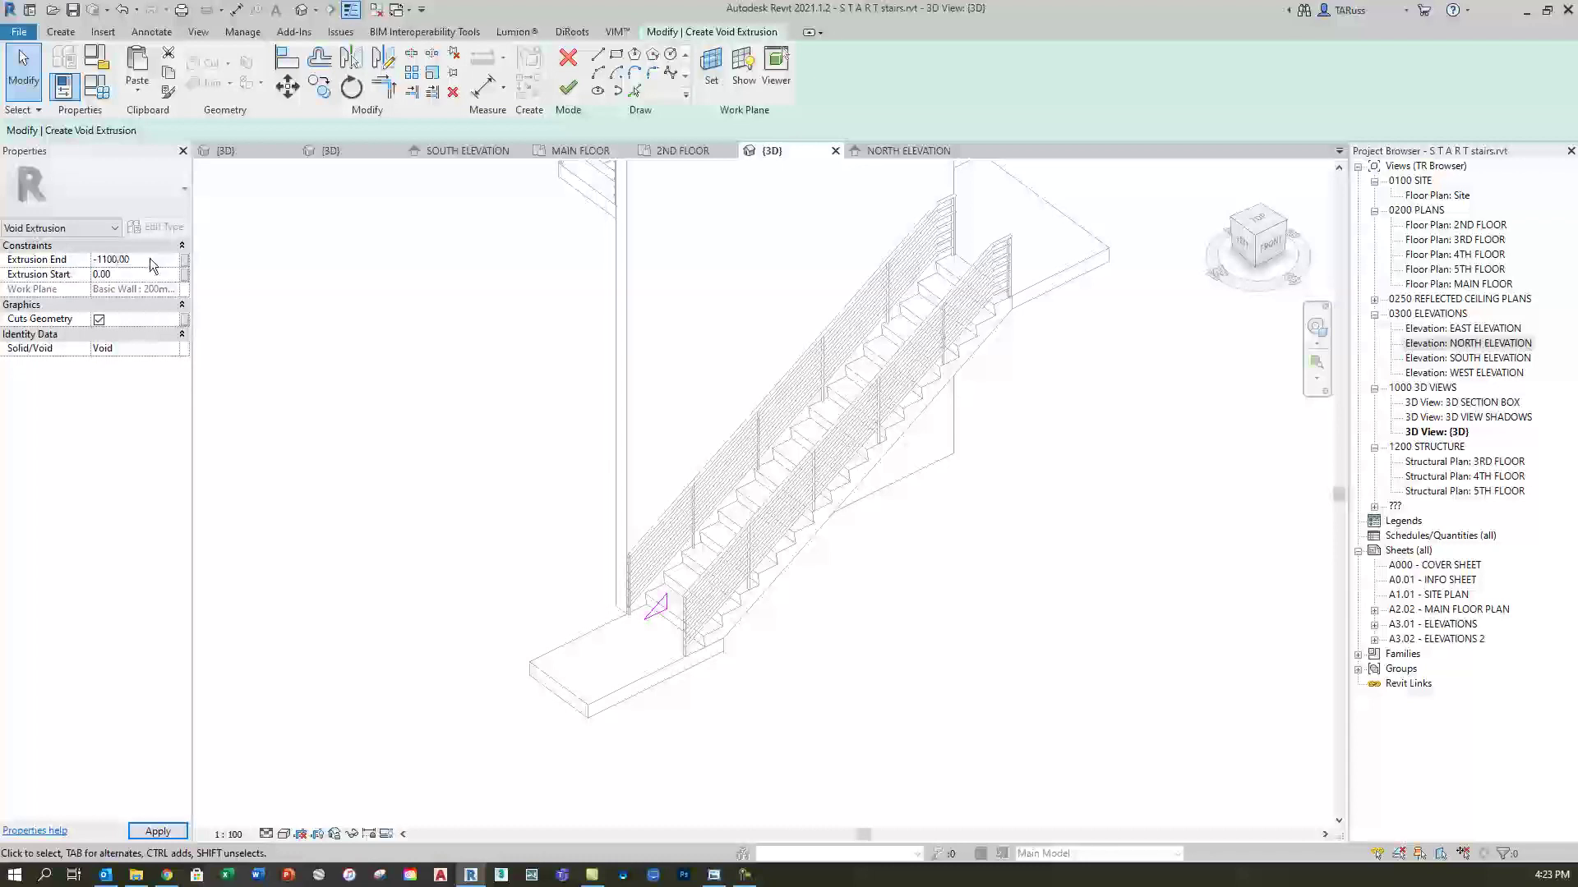
{"action": "left_click", "coordinate": [568, 88]}
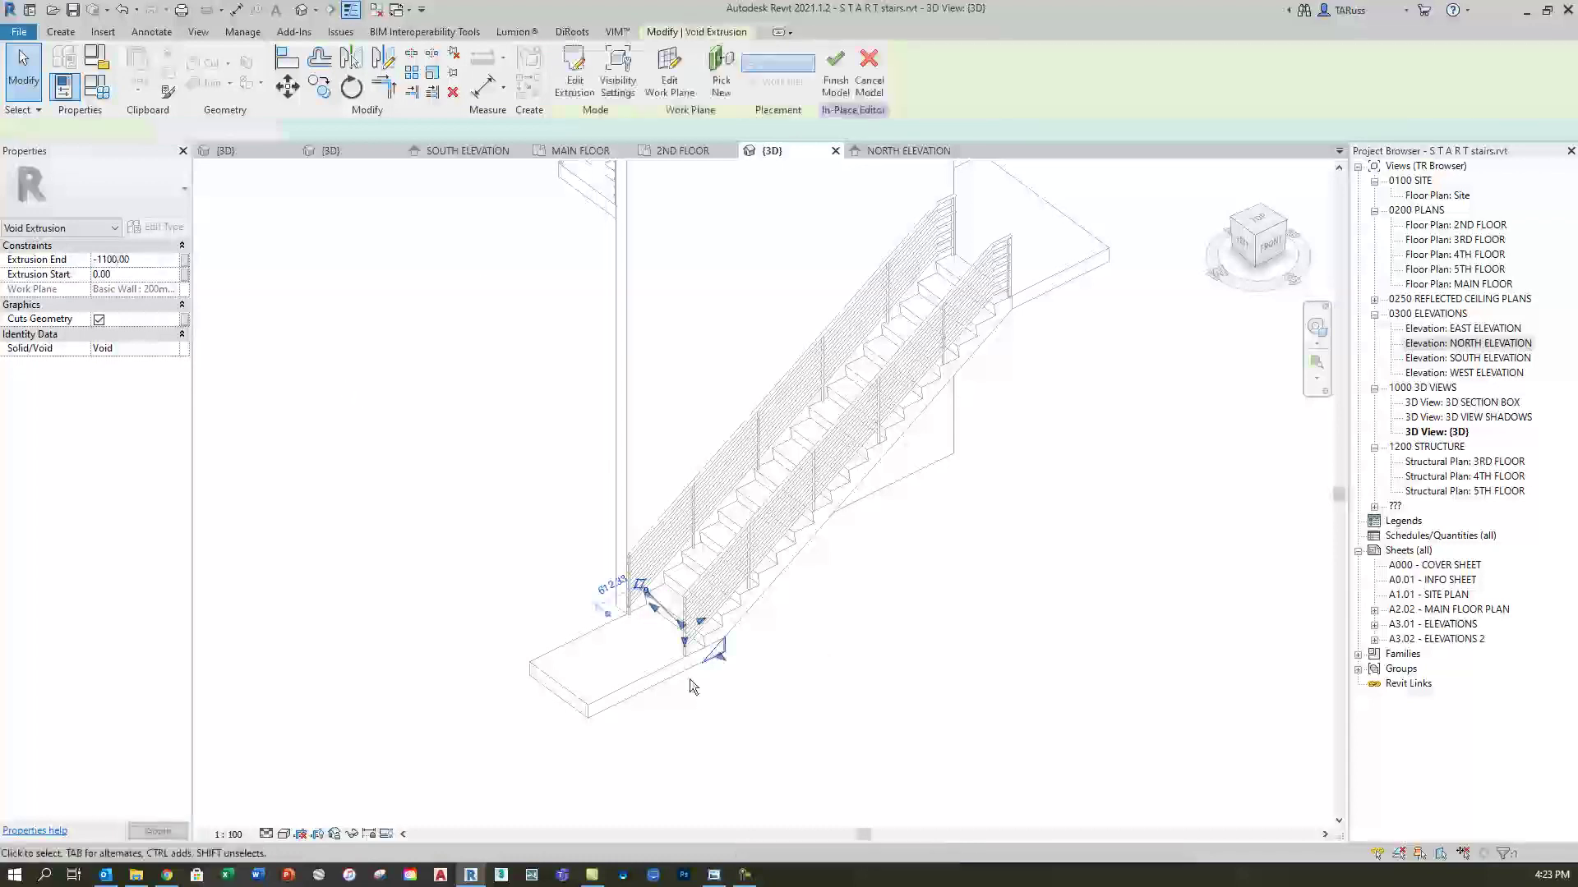
Stretch the void's outer face past the landing slab's side edge, to an extrusion end of about -1163 mm
{"action": "scroll", "coordinate": [718, 692], "scroll_direction": "up", "scroll_amount": 3}
{"action": "mouse_move", "coordinate": [722, 695]}
{"action": "middle_mouse_down", "text": "shift"}
{"action": "mouse_move", "coordinate": [352, 486]}
{"action": "mouse_move", "coordinate": [352, 501]}
{"action": "mouse_move", "coordinate": [752, 667]}
{"action": "mouse_move", "coordinate": [747, 683]}
{"action": "middle_mouse_up", "text": "shift"}
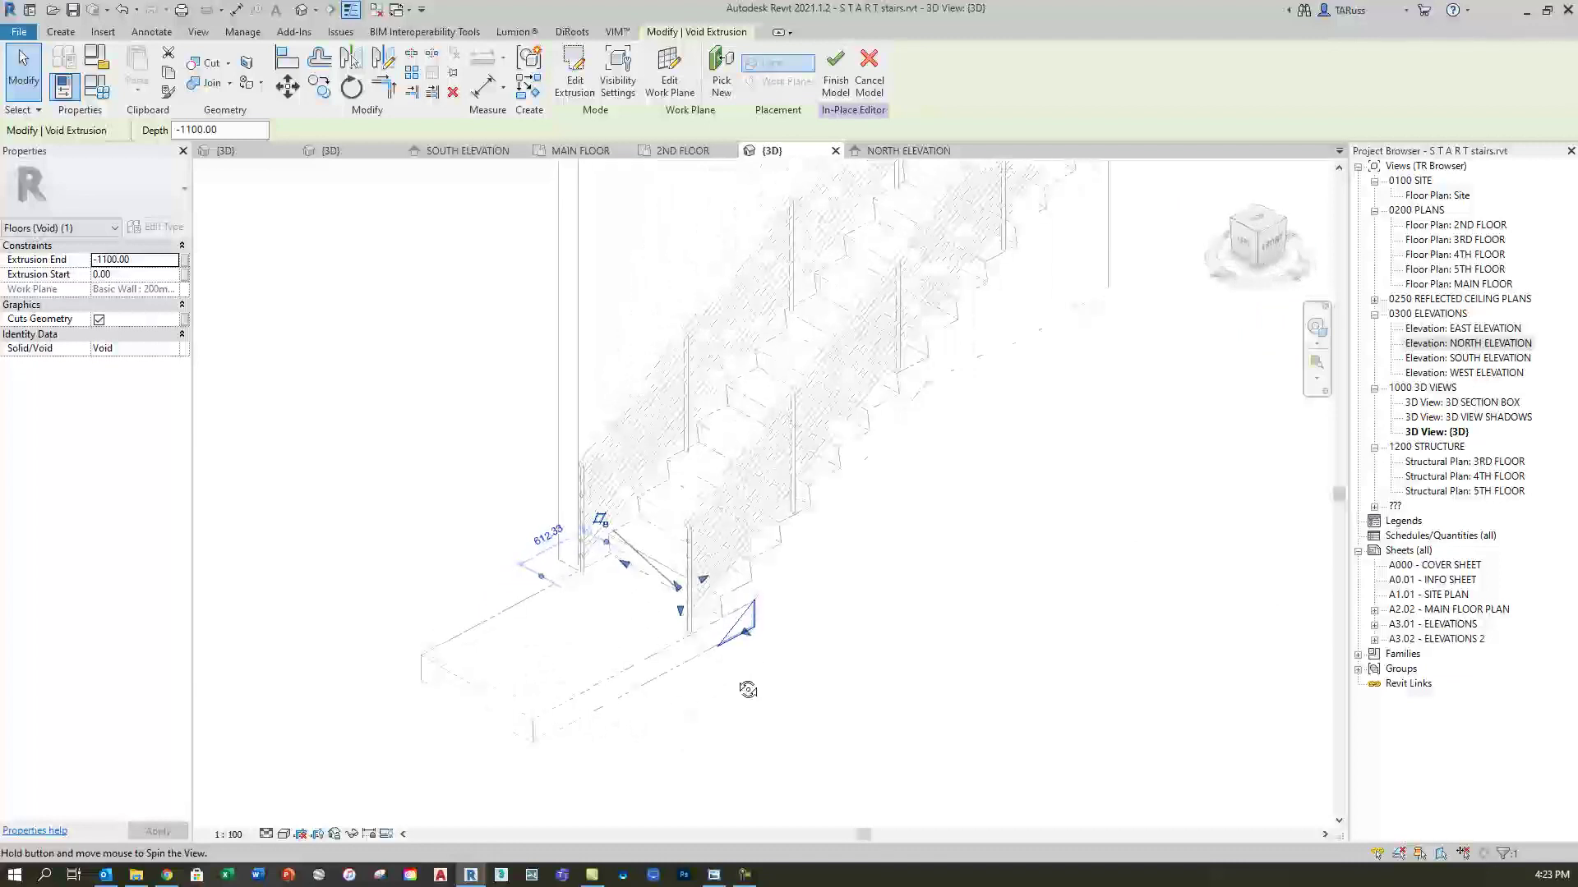
{"action": "scroll", "coordinate": [747, 678], "scroll_direction": "up", "scroll_amount": 5}
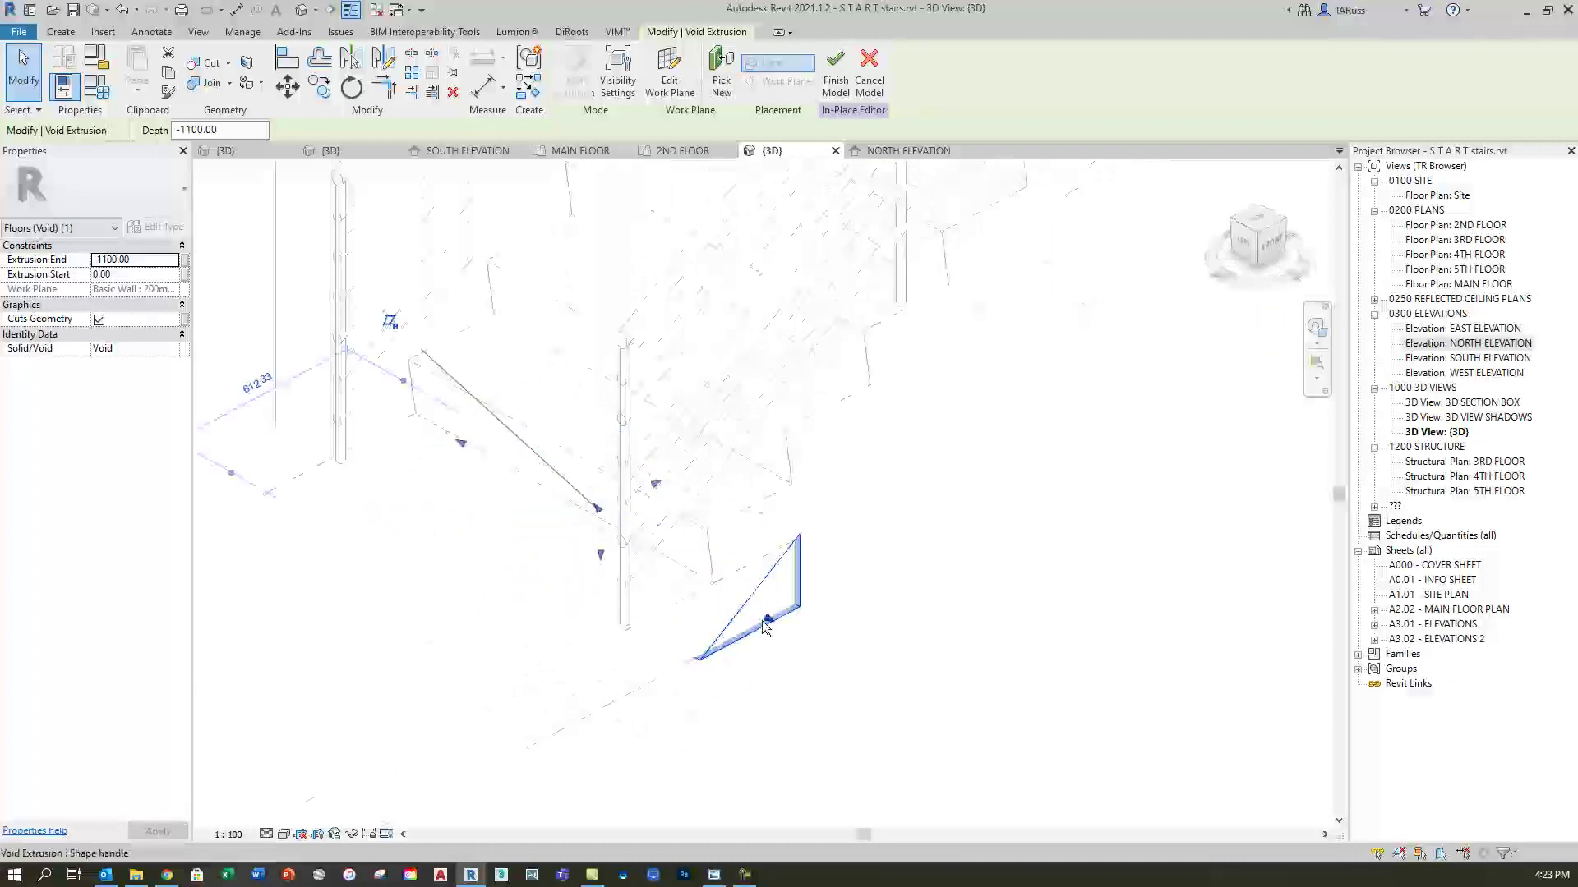
{"action": "left_click_drag", "start_coordinate": [768, 618], "coordinate": [982, 639]}
{"action": "scroll", "coordinate": [983, 639], "scroll_direction": "down", "scroll_amount": 2}
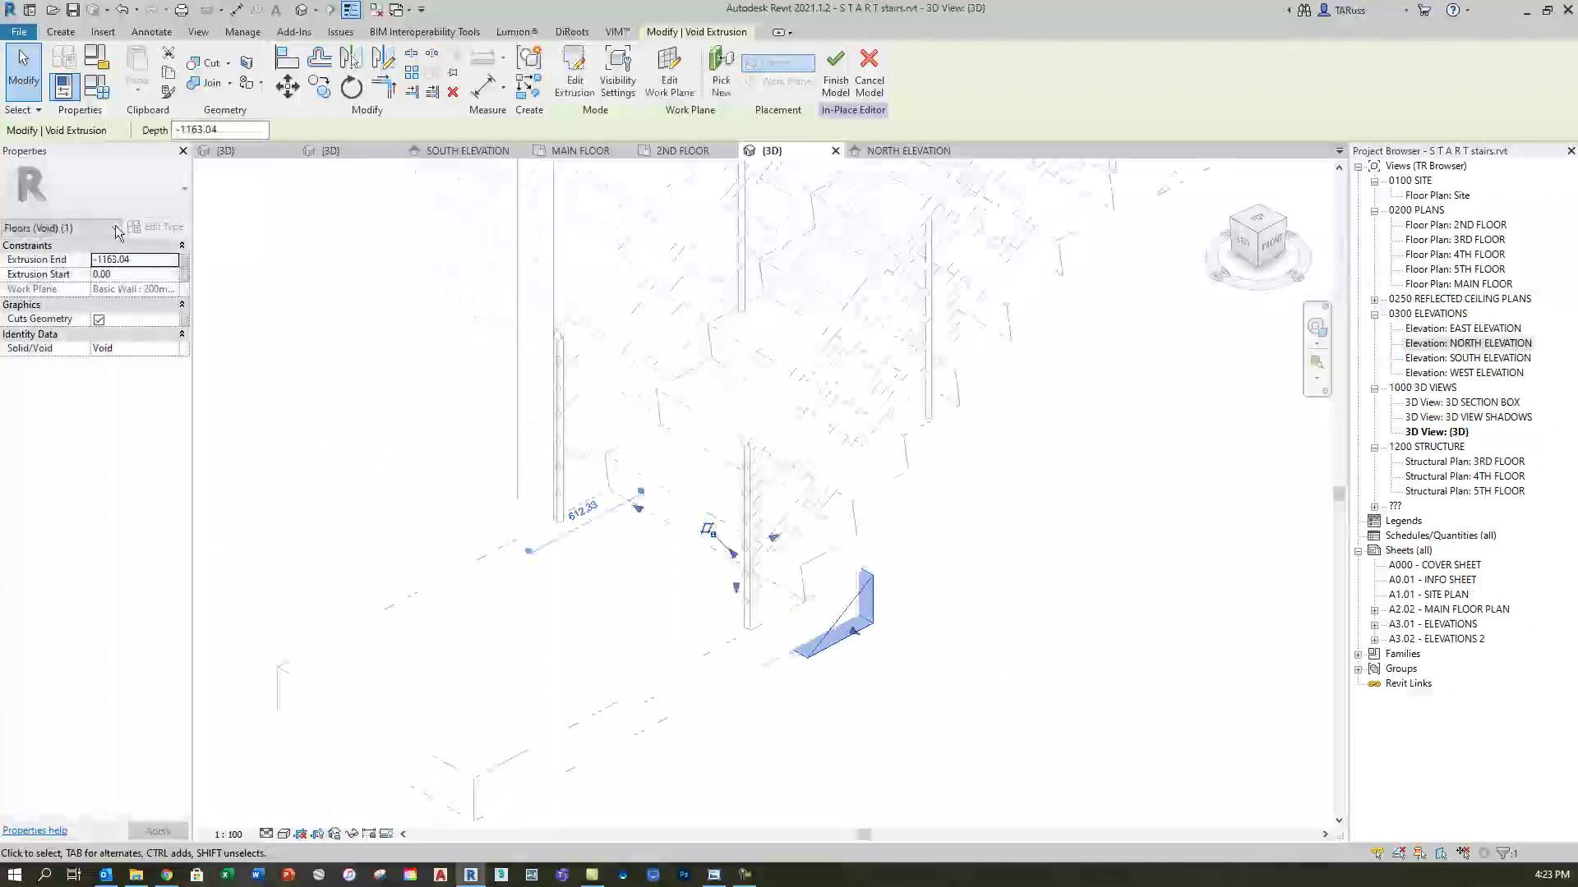
Cut the lower landing slab with the triangular void extrusion and finish the in-place model
{"action": "left_click", "coordinate": [210, 85]}
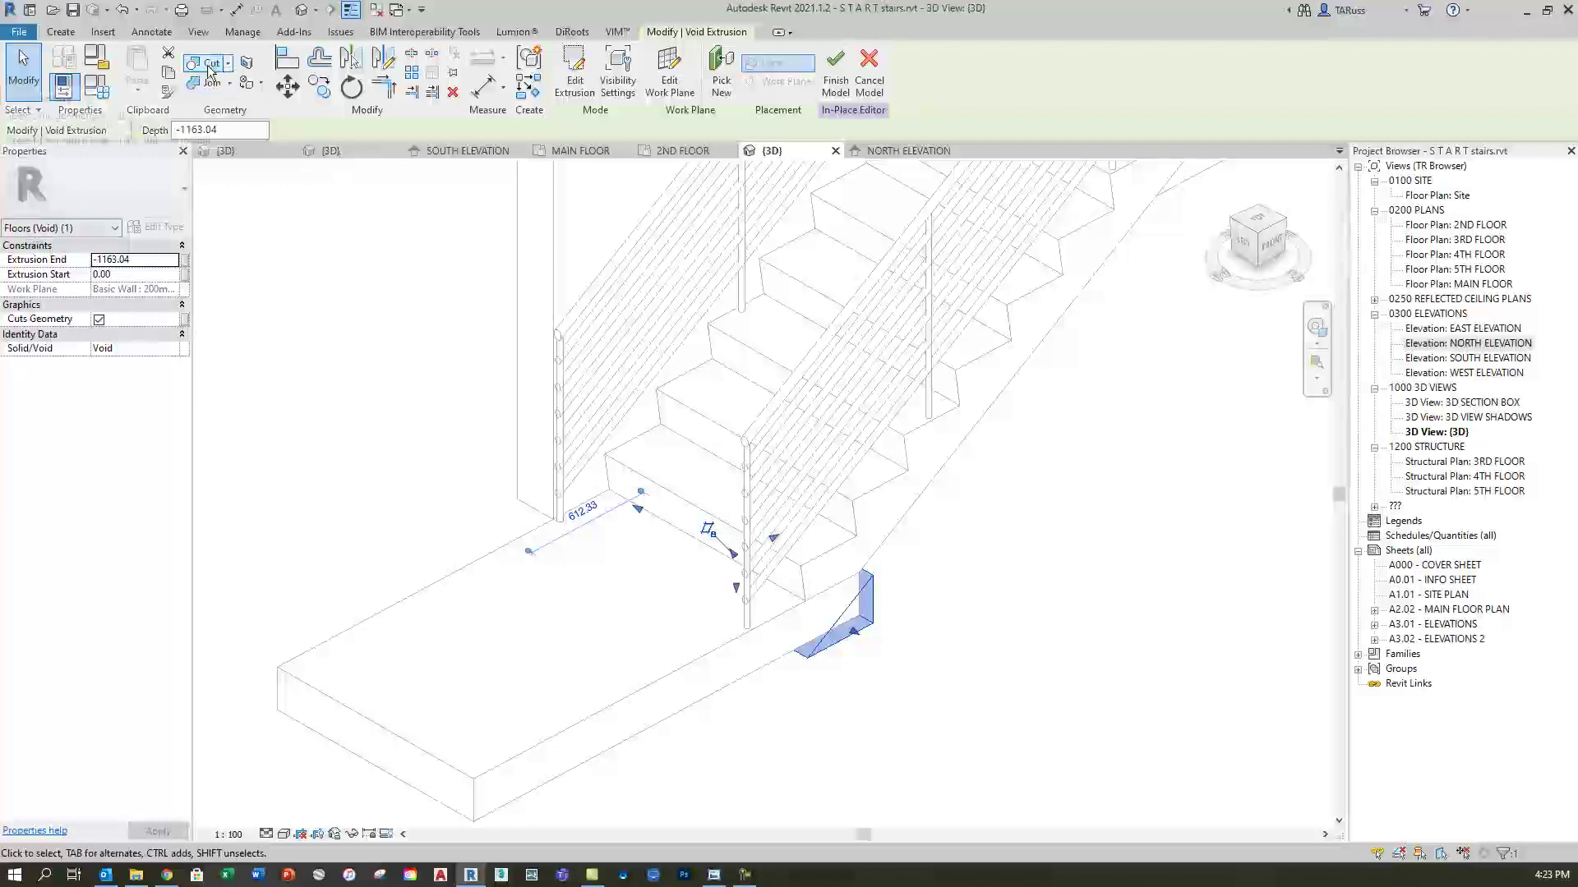
{"action": "left_click", "coordinate": [215, 66]}
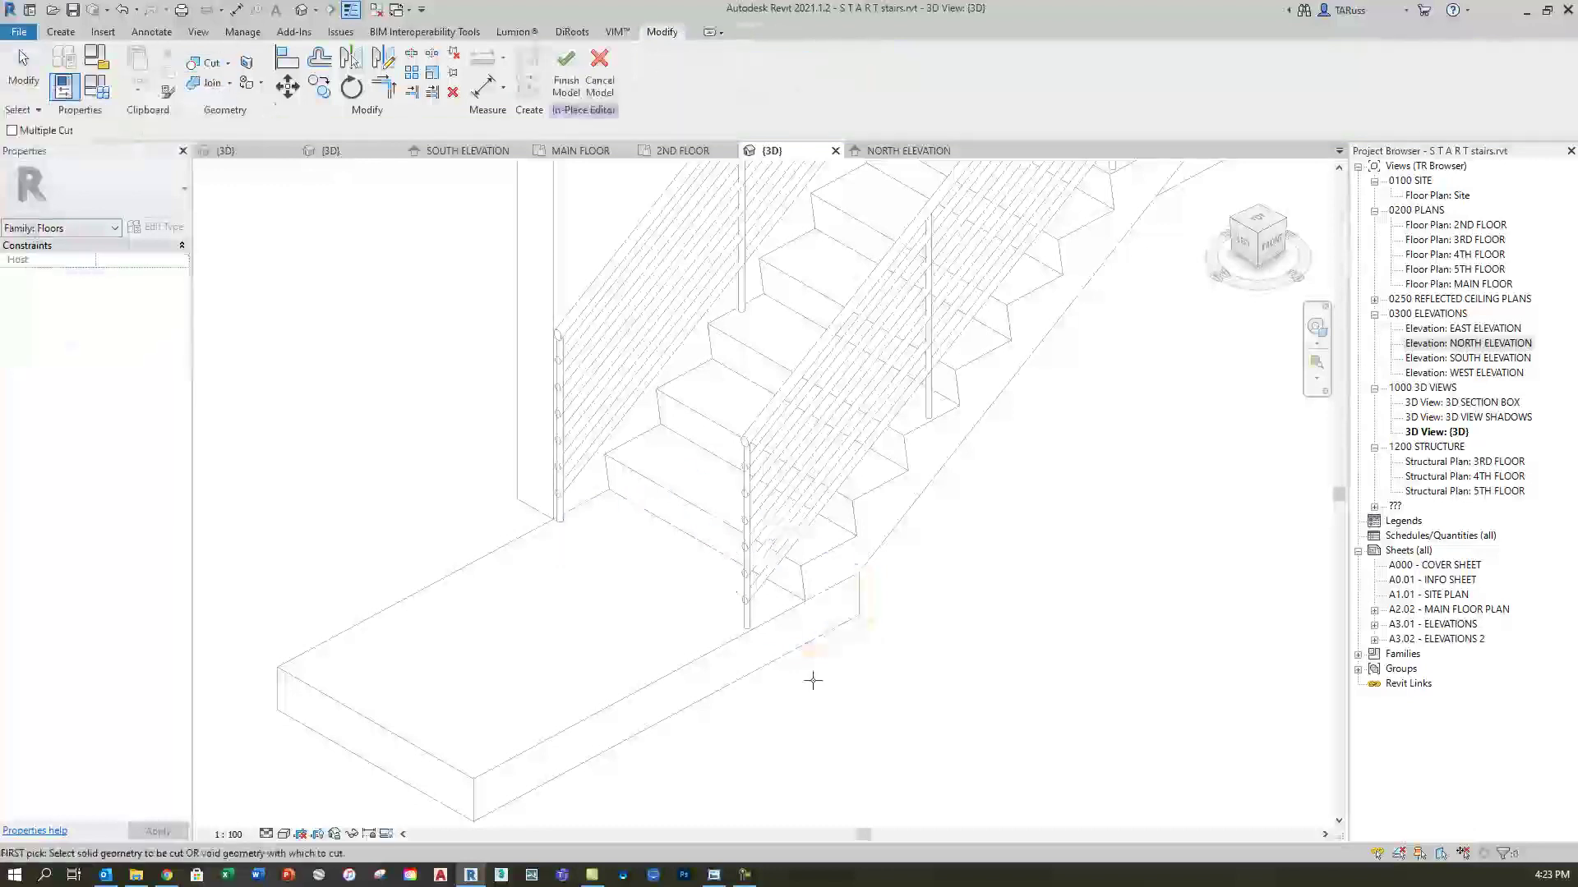
{"action": "left_click", "coordinate": [776, 674]}
{"action": "left_click", "coordinate": [836, 651]}
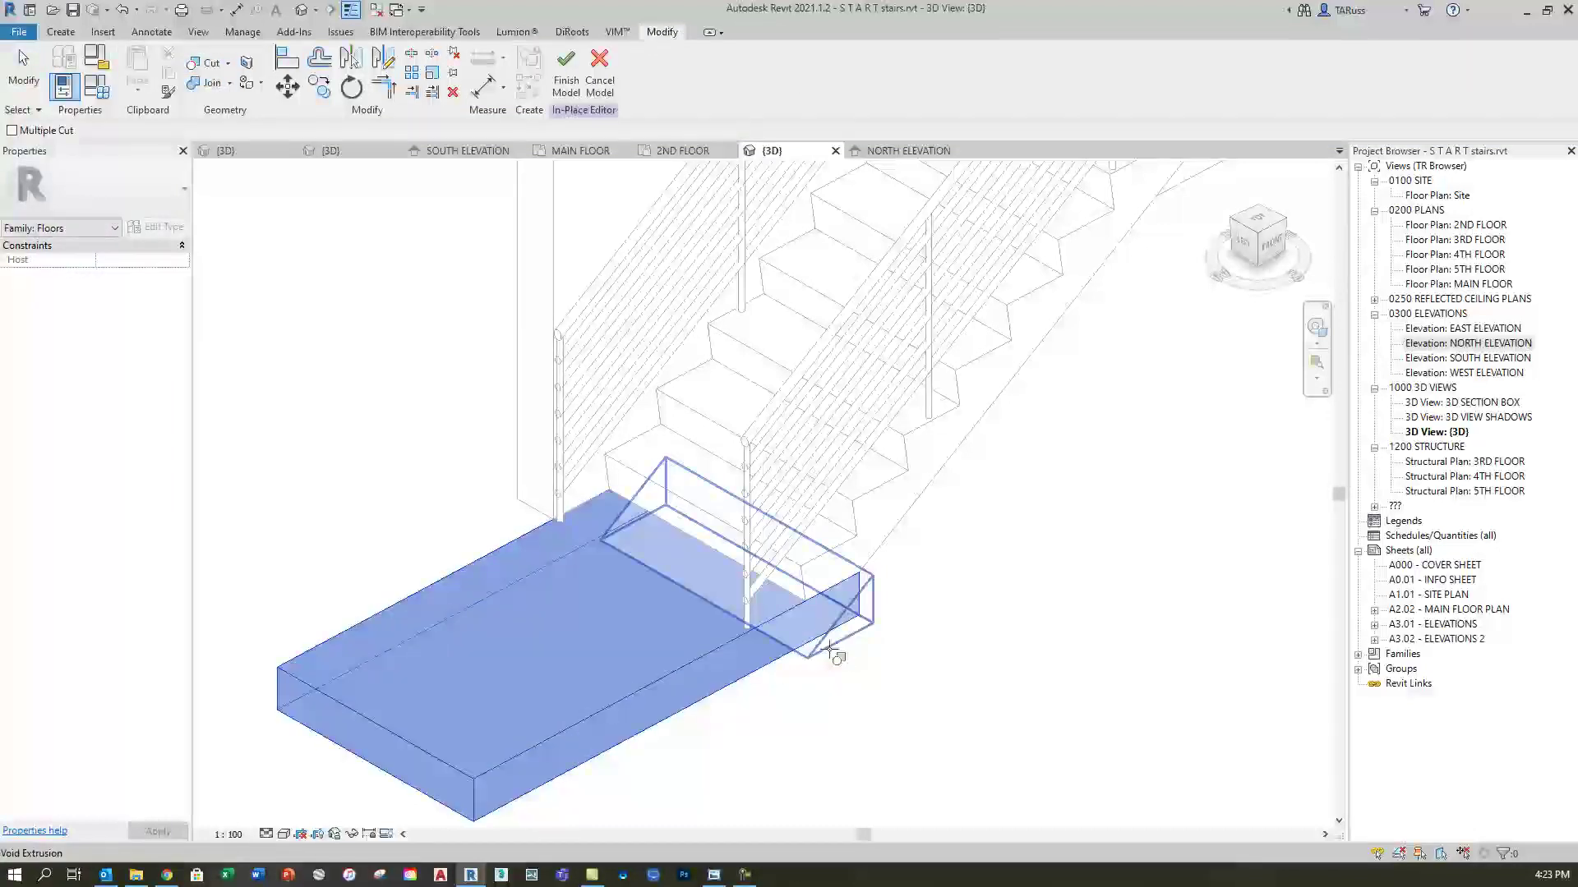
{"action": "middle_click_drag", "start_coordinate": [999, 637], "coordinate": [935, 689], "text": "shift"}
{"action": "left_click", "coordinate": [565, 70]}
Examine the cut landing slab where it meets the flight's underside, then the landings and flights from the back
{"action": "middle_click_drag", "start_coordinate": [795, 543], "coordinate": [919, 613], "text": "shift"}
{"action": "scroll", "coordinate": [839, 635], "scroll_direction": "up", "scroll_amount": 5}
{"action": "scroll", "coordinate": [871, 617], "scroll_direction": "up", "scroll_amount": 4}
{"action": "scroll", "coordinate": [782, 613], "scroll_direction": "down", "scroll_amount": 5}
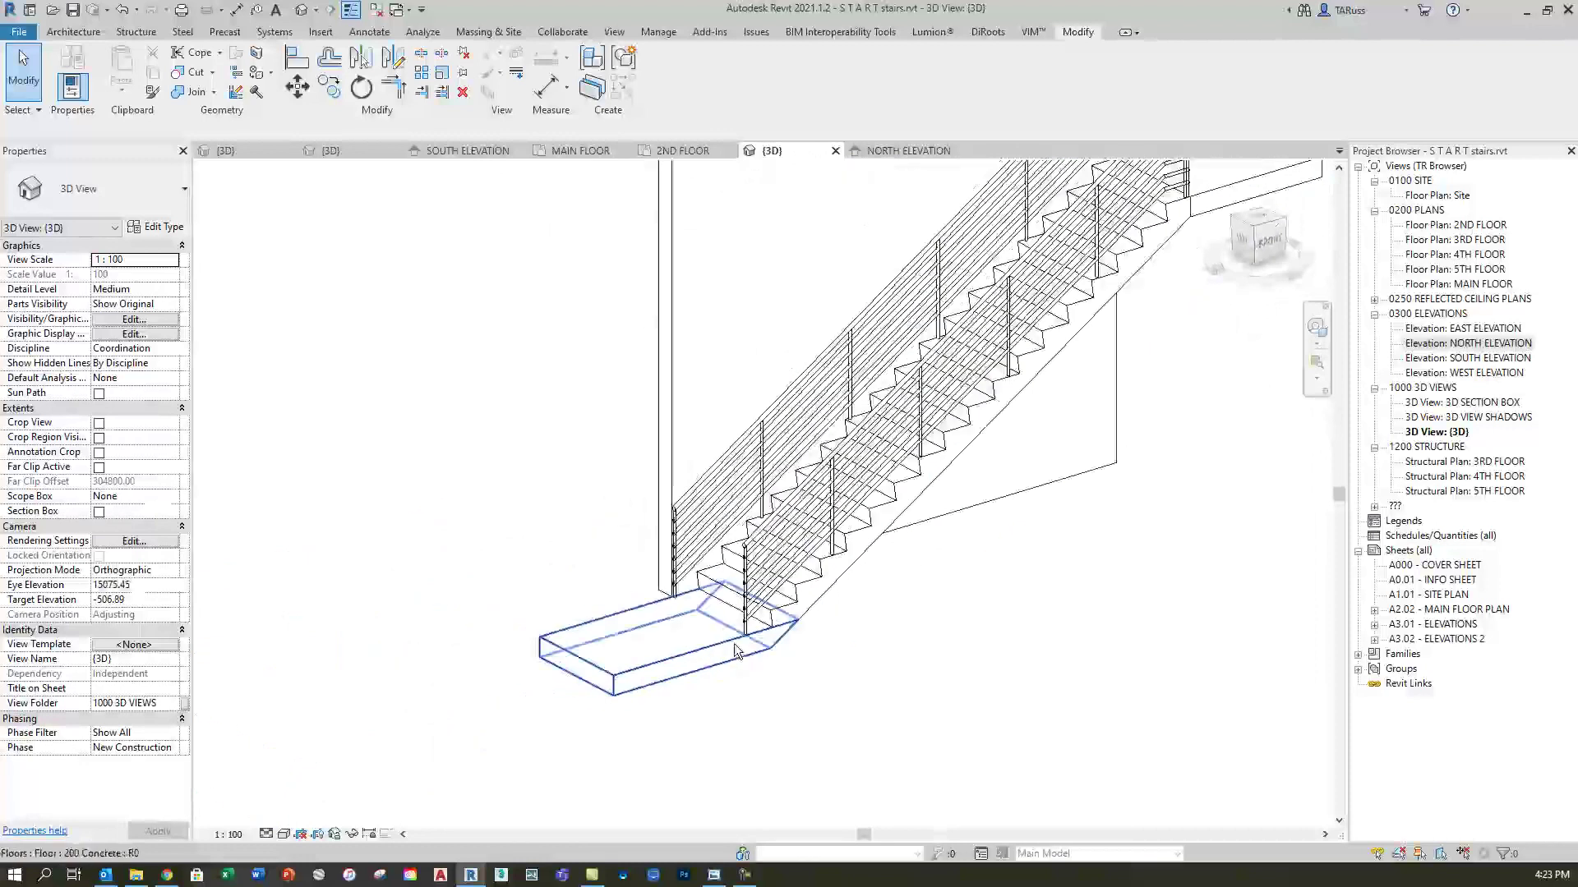
{"action": "scroll", "coordinate": [1012, 401], "scroll_direction": "up", "scroll_amount": 6}
{"action": "scroll", "coordinate": [1042, 571], "scroll_direction": "down", "scroll_amount": 4}
{"action": "middle_click_drag", "start_coordinate": [1026, 651], "coordinate": [723, 658], "text": "shift"}
{"action": "scroll", "coordinate": [968, 485], "scroll_direction": "up", "scroll_amount": 4}
{"action": "scroll", "coordinate": [970, 487], "scroll_direction": "down", "scroll_amount": 4}
{"action": "middle_click_drag", "start_coordinate": [1113, 488], "coordinate": [528, 658], "text": "shift"}
{"action": "scroll", "coordinate": [852, 375], "scroll_direction": "up", "scroll_amount": 4}
{"action": "middle_click_drag", "start_coordinate": [852, 375], "coordinate": [818, 567], "text": "shift"}
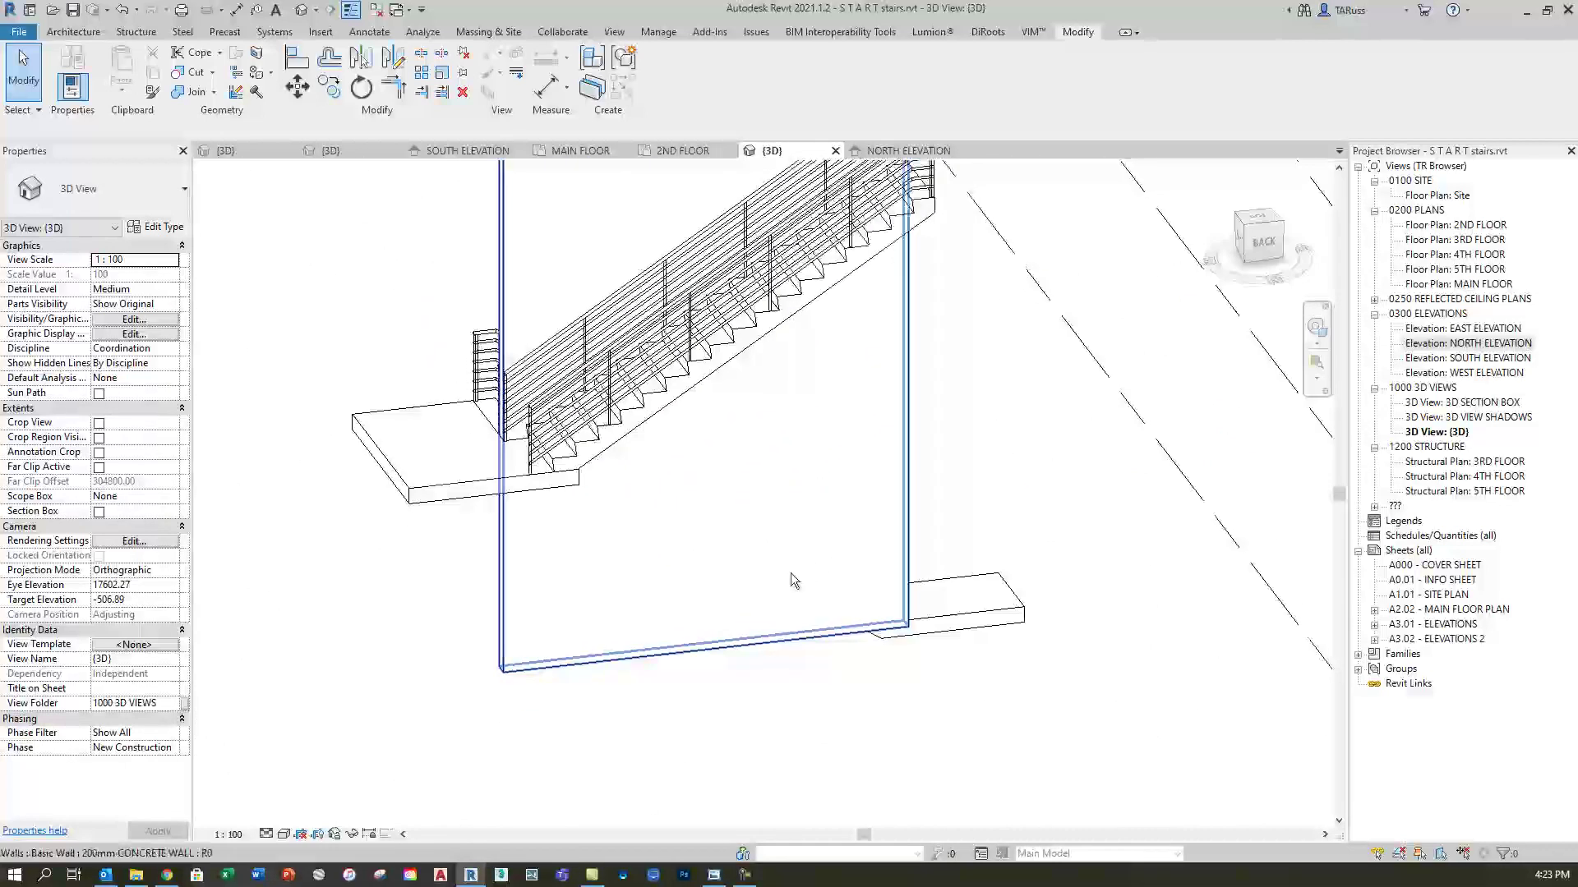
In the north elevation, start a new in-place model component in the Floors category for the upper landing slab
{"action": "left_click", "coordinate": [908, 152]}
{"action": "scroll", "coordinate": [742, 465], "scroll_direction": "up", "scroll_amount": 5}
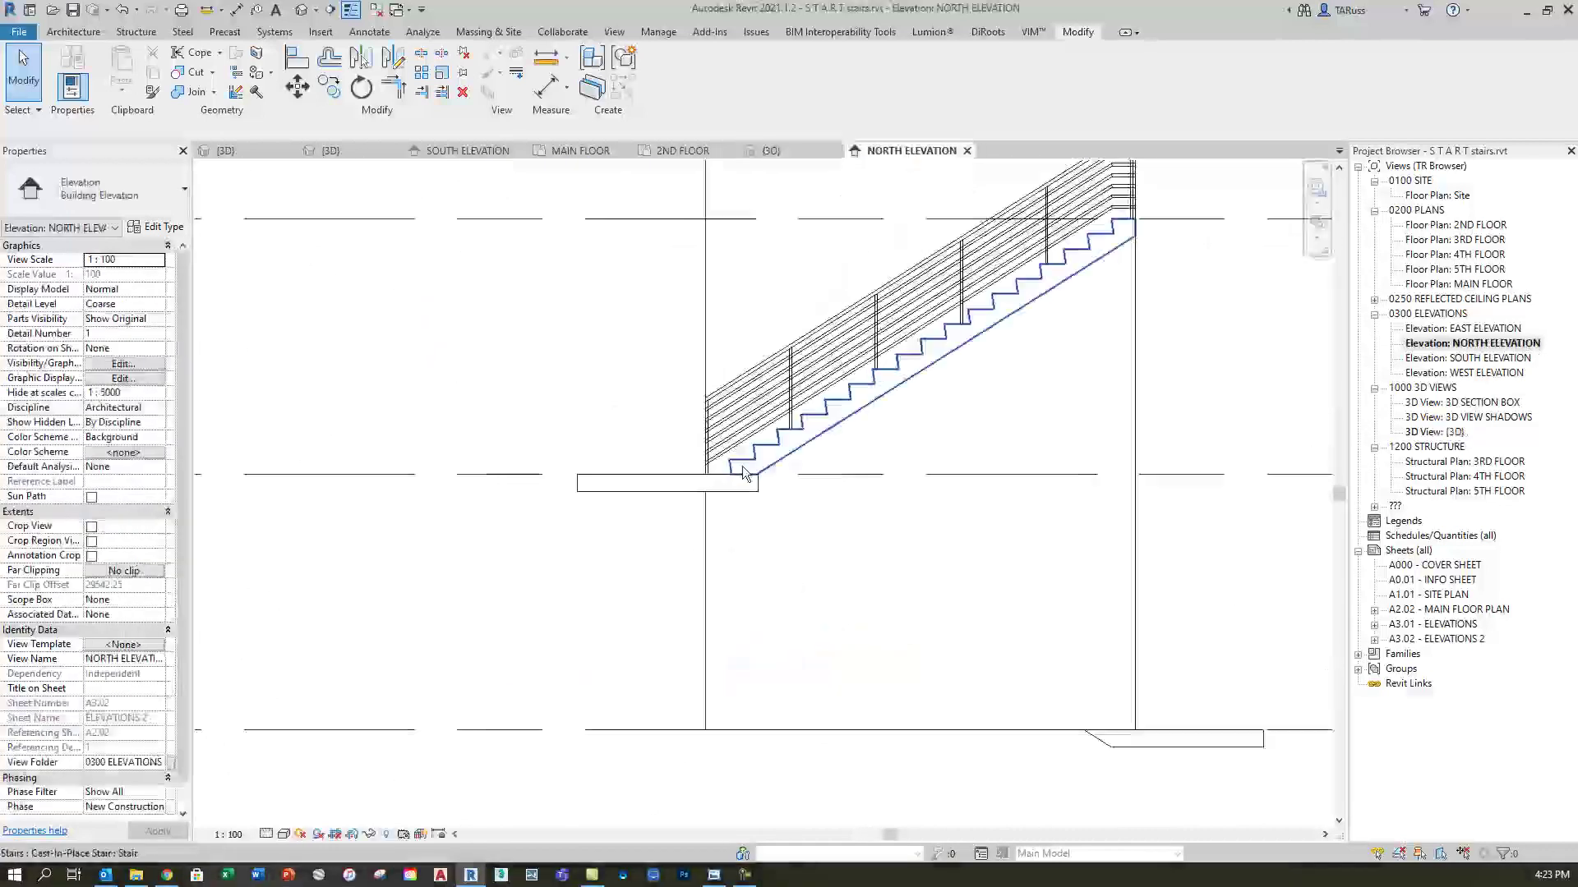
{"action": "left_click", "coordinate": [65, 33]}
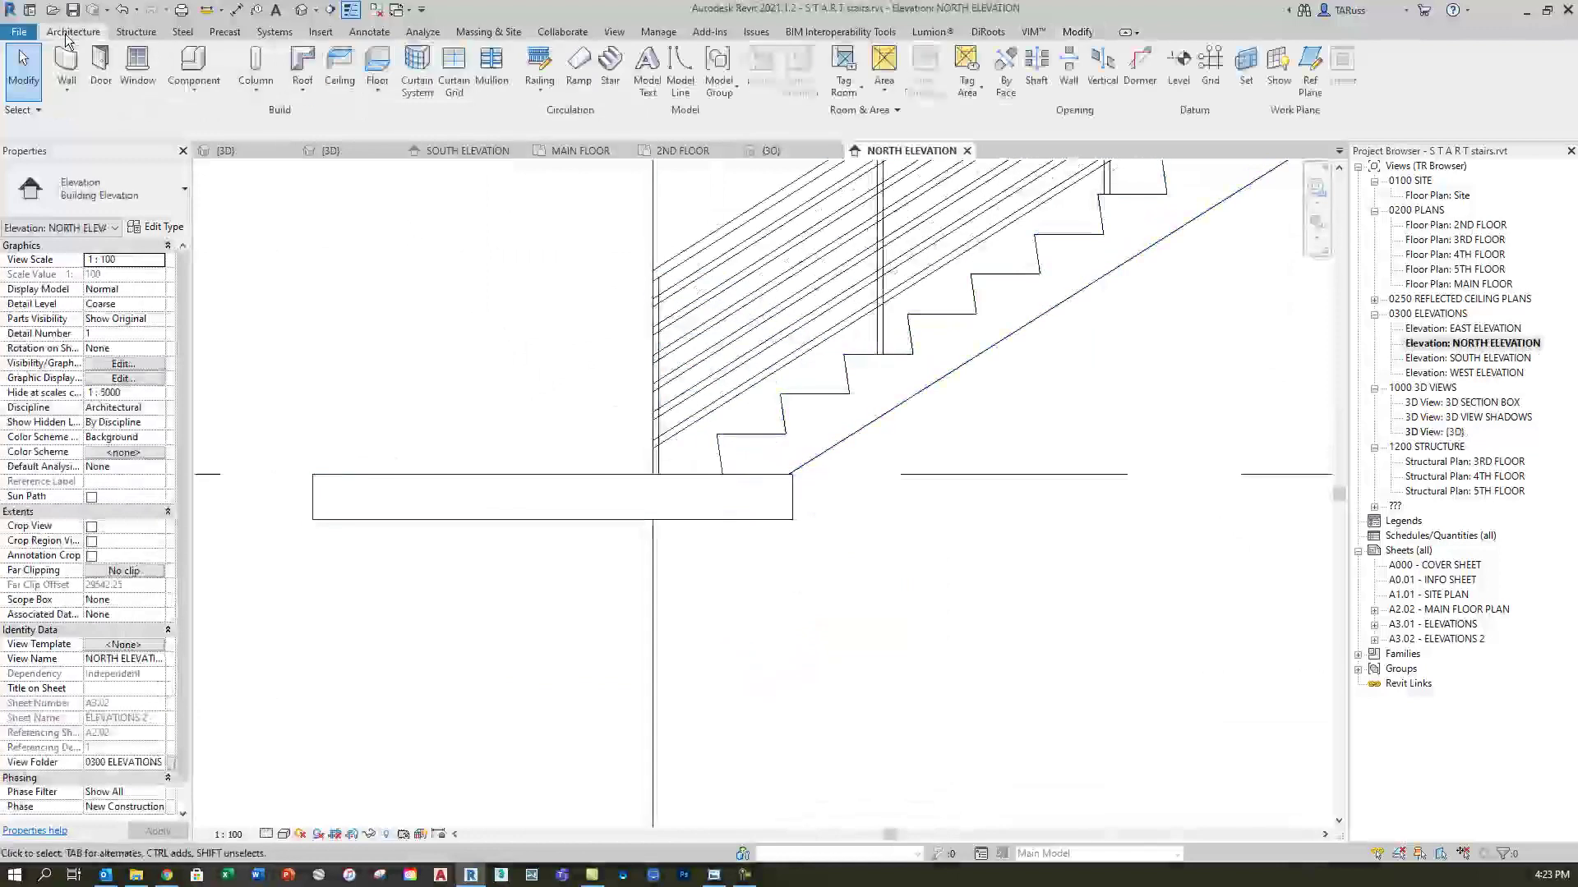
{"action": "left_click", "coordinate": [193, 84]}
{"action": "left_click", "coordinate": [172, 156]}
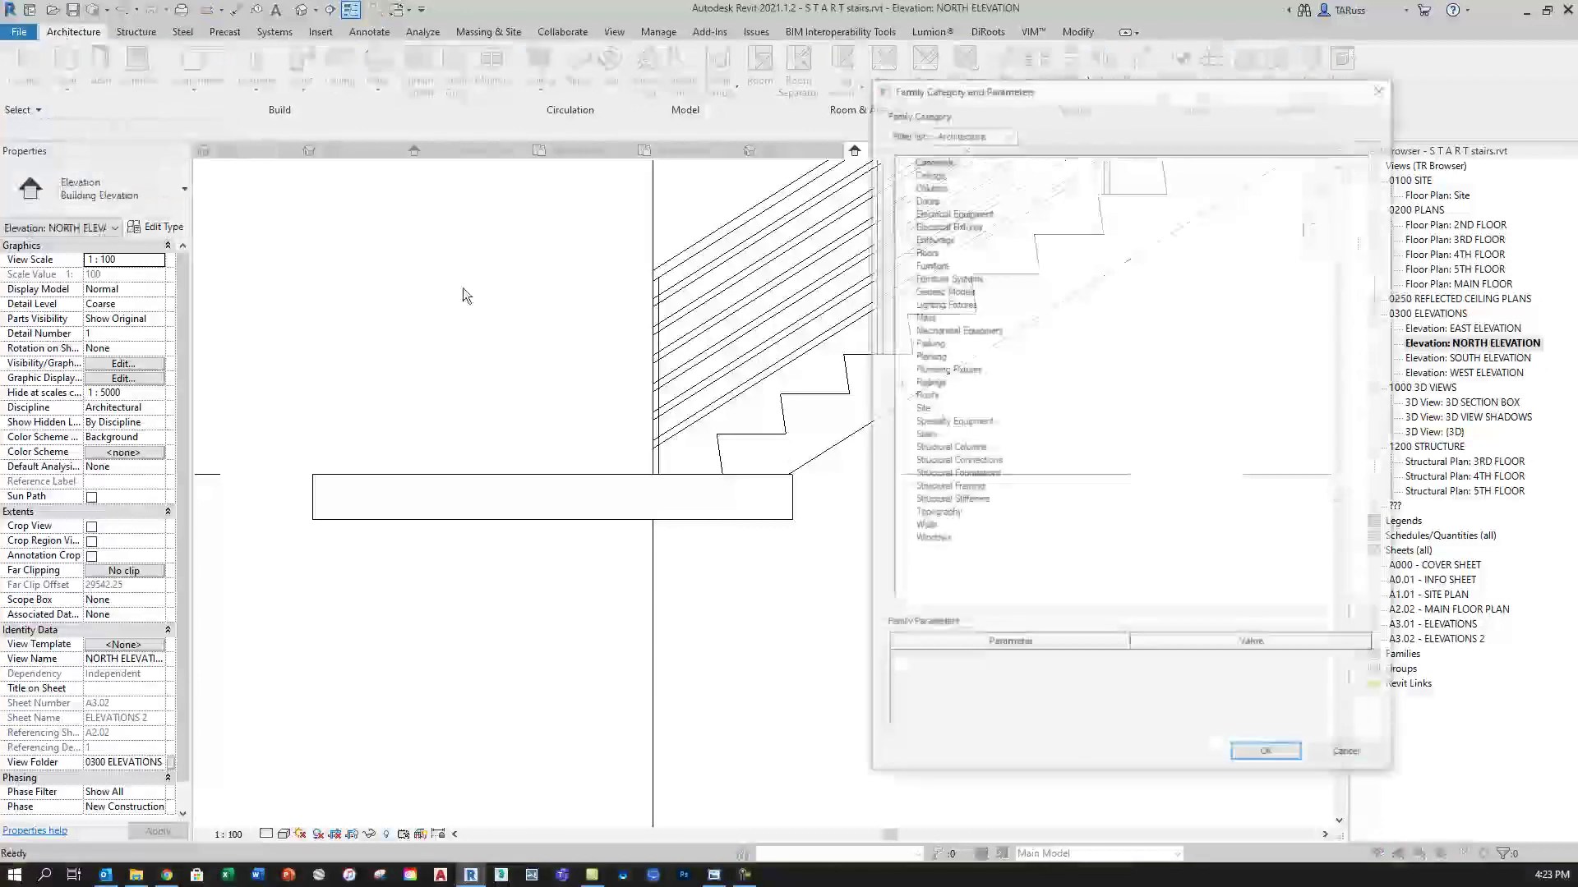
{"action": "left_click", "coordinate": [1267, 756]}
{"action": "left_click", "coordinate": [789, 467]}
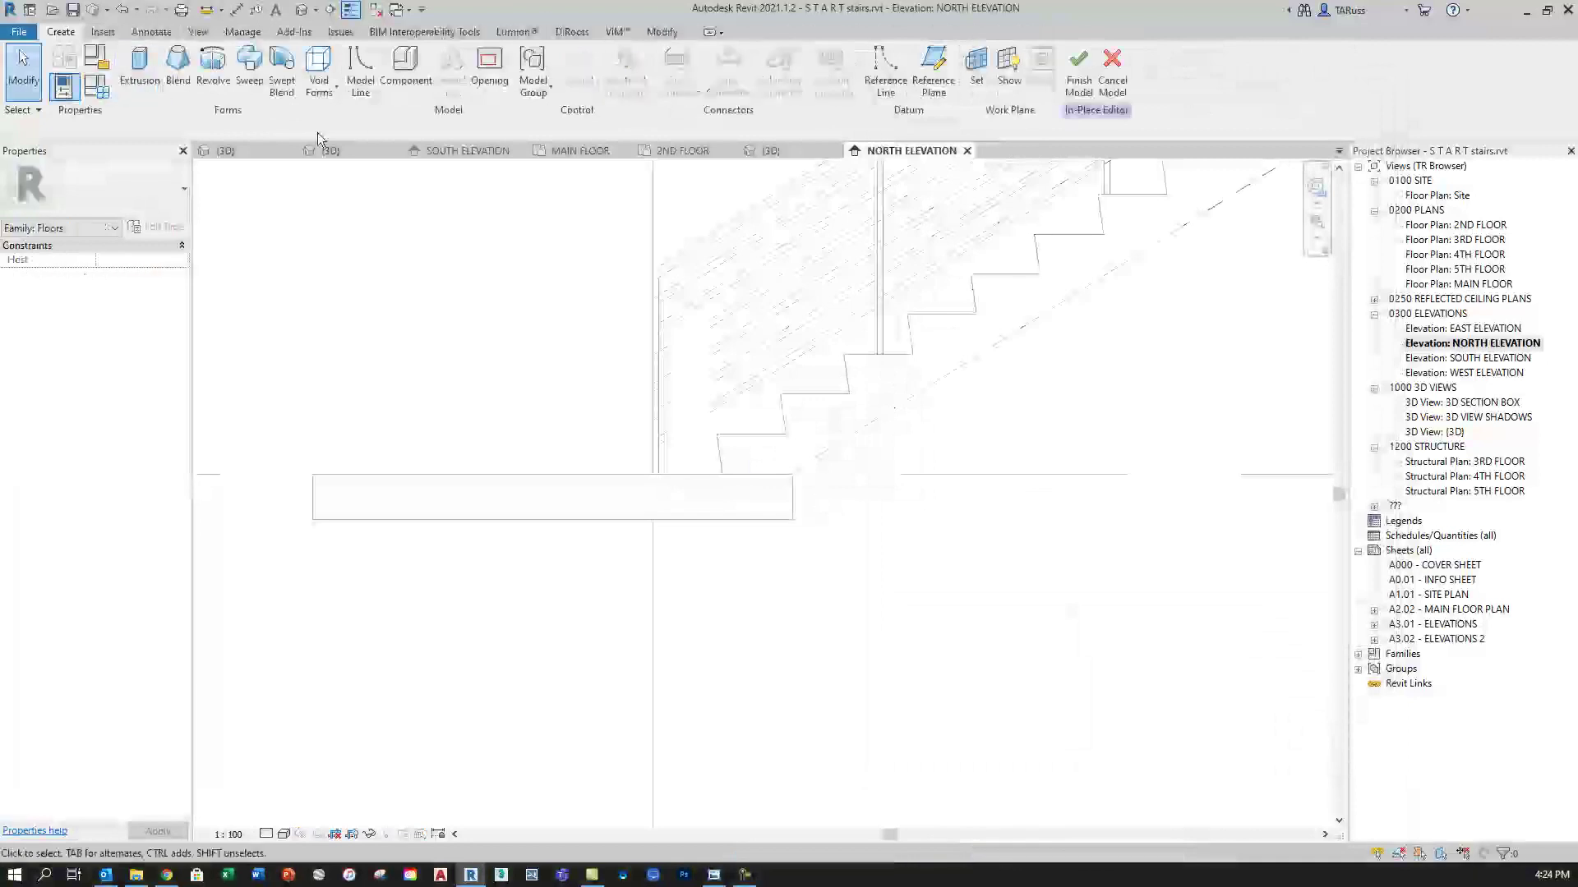
Start a void extrusion with the central concrete wall's face picked as its work plane
{"action": "left_click", "coordinate": [320, 90]}
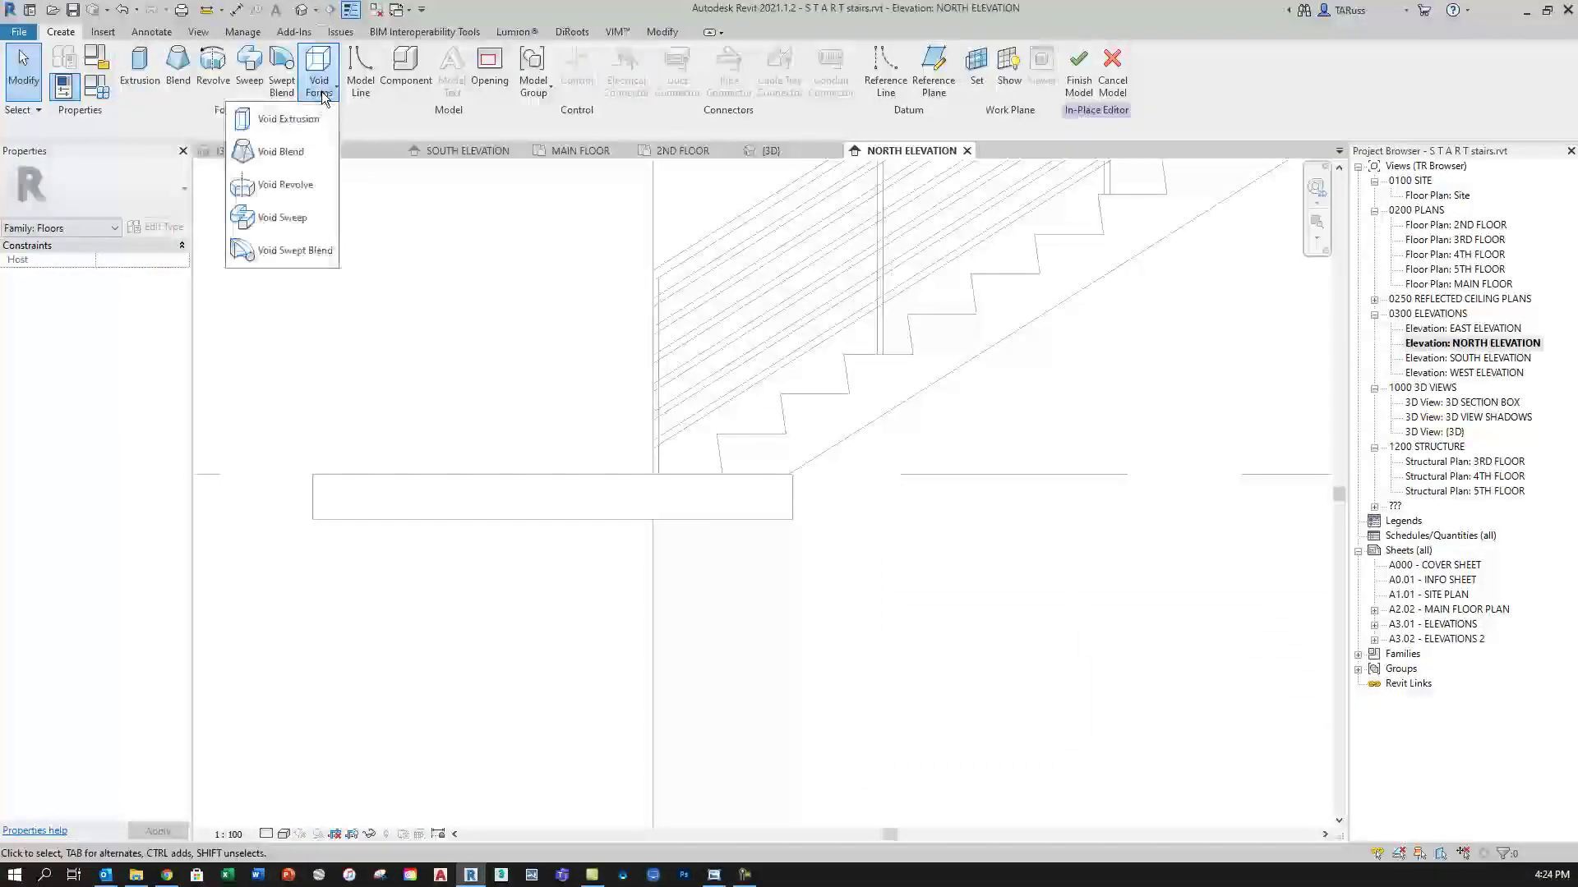
{"action": "left_click", "coordinate": [285, 120]}
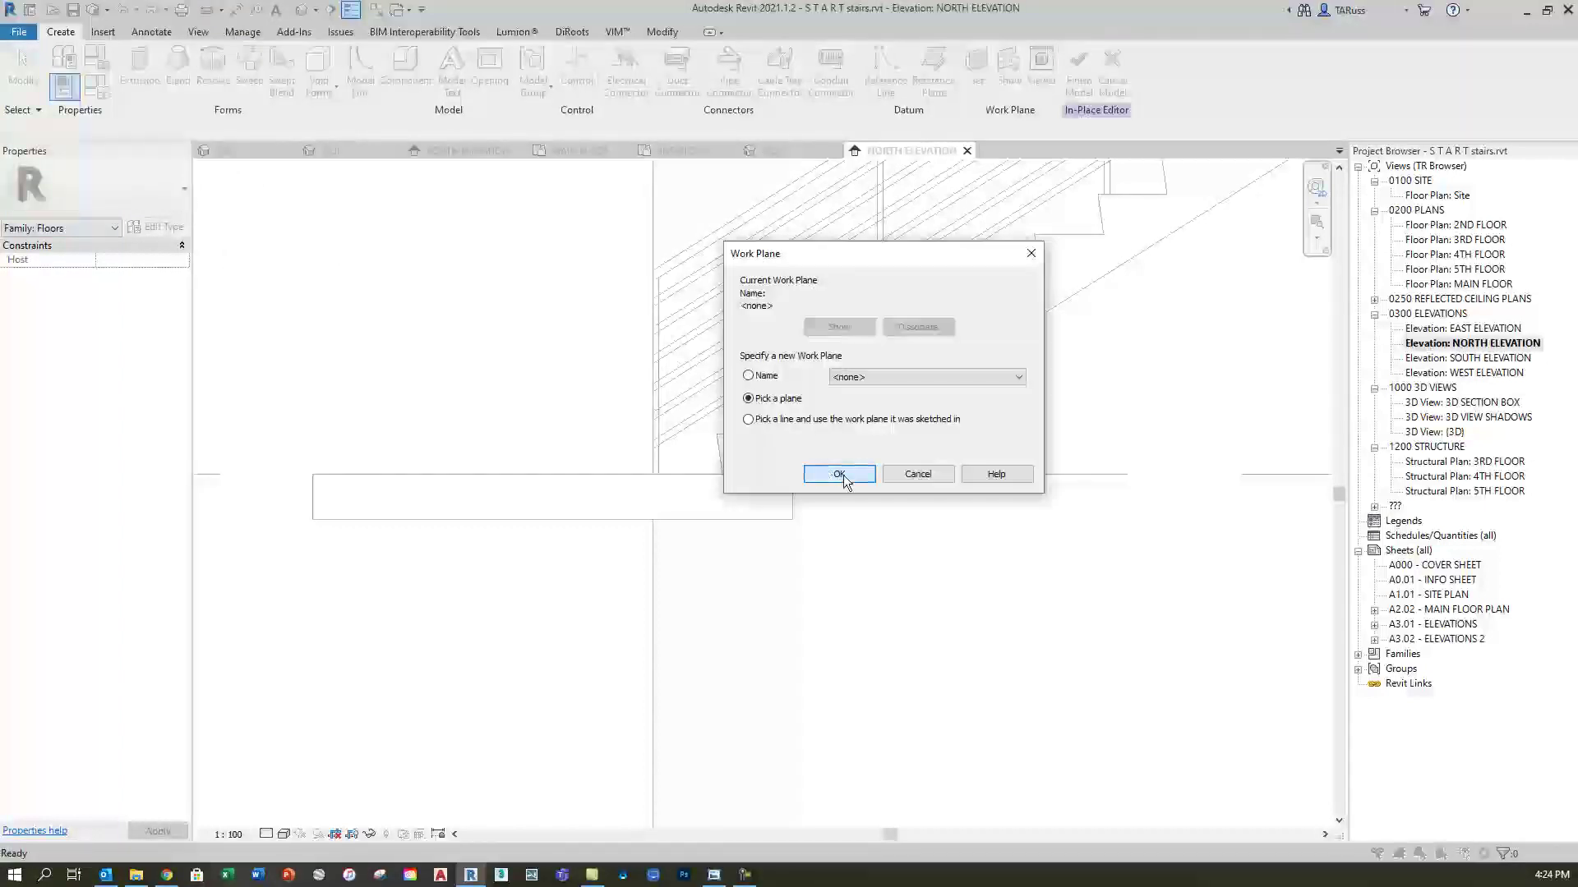
{"action": "left_click", "coordinate": [837, 474]}
{"action": "scroll", "coordinate": [690, 469], "scroll_direction": "down", "scroll_amount": 5}
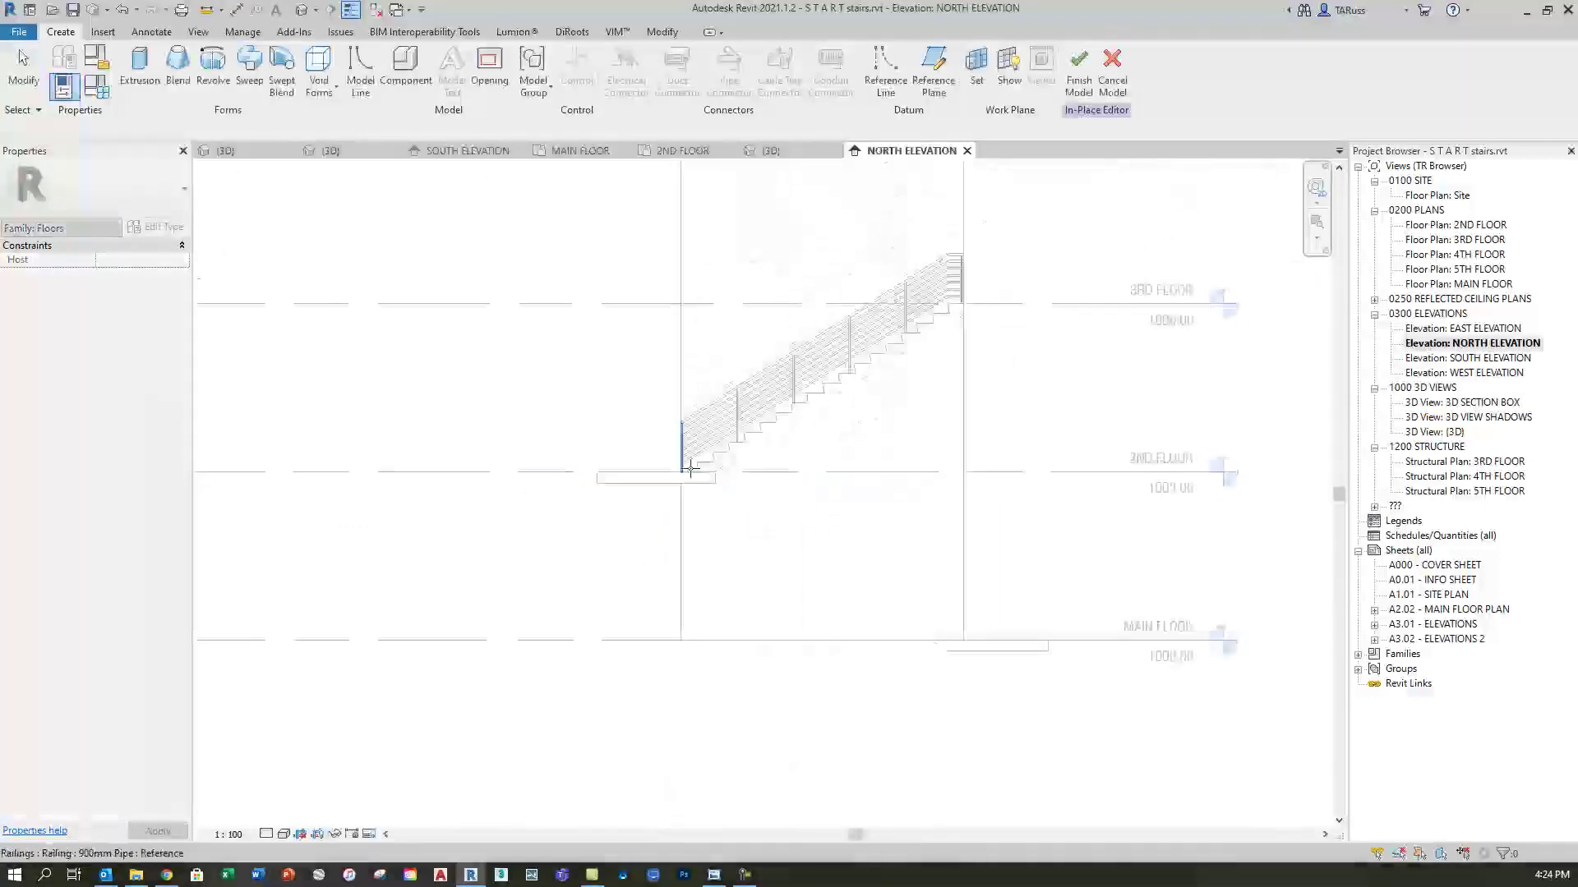
{"action": "left_click", "coordinate": [931, 554]}
{"action": "scroll", "coordinate": [694, 426], "scroll_direction": "up", "scroll_amount": 4}
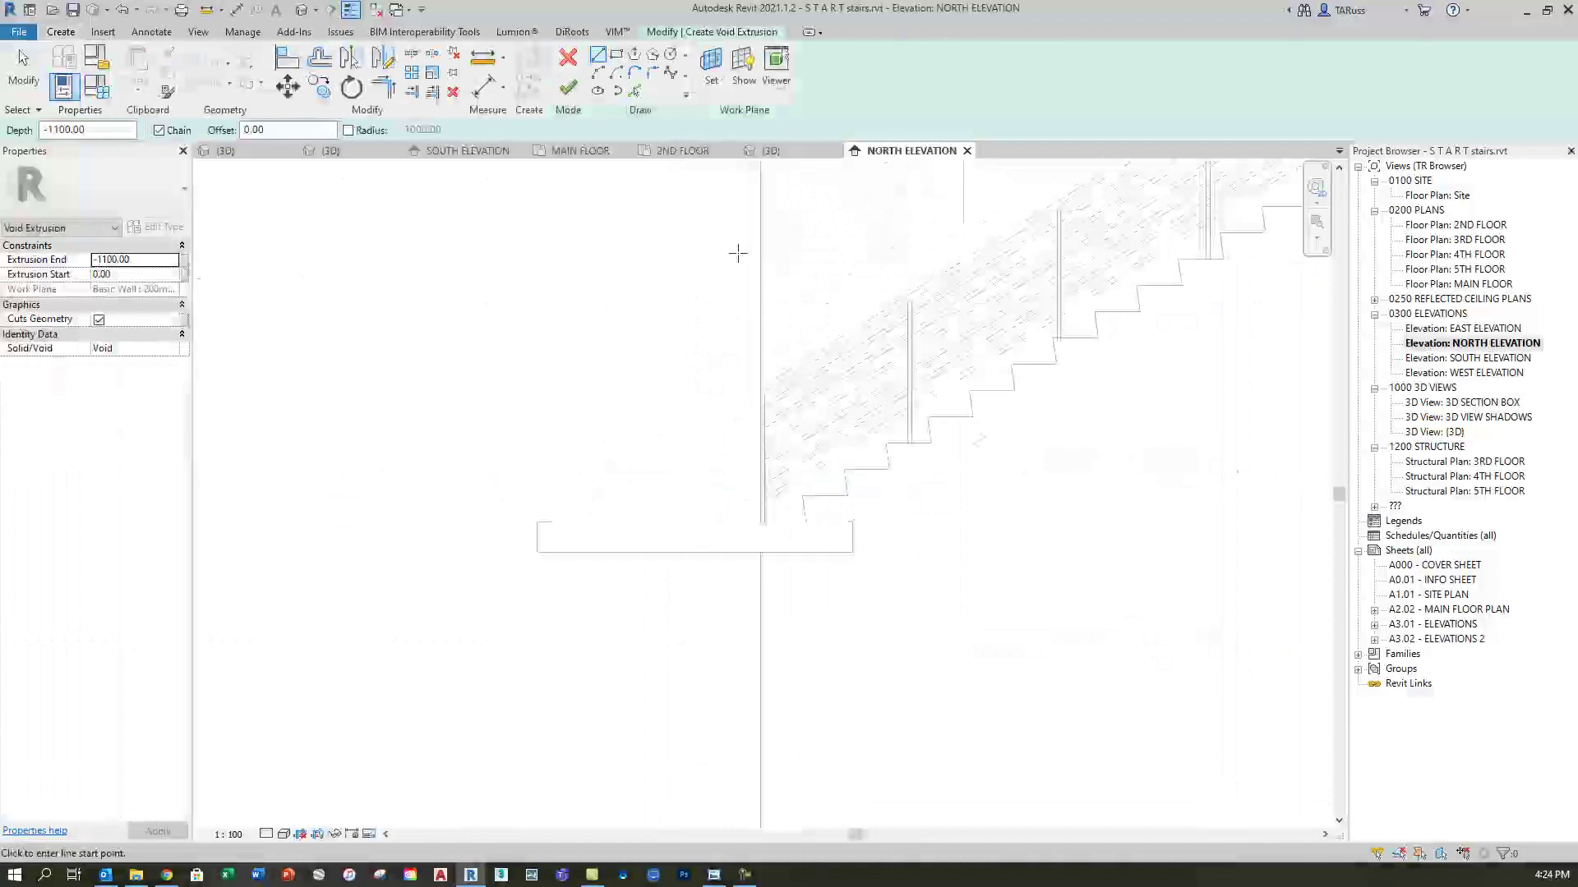
Create sketch lines from the flight's sloping underside and the 2nd floor landing slab's bottom and end edges
{"action": "left_click", "coordinate": [633, 91]}
{"action": "scroll", "coordinate": [834, 505], "scroll_direction": "up", "scroll_amount": 4}
{"action": "left_click", "coordinate": [916, 526]}
{"action": "left_click", "coordinate": [815, 640]}
{"action": "left_click", "coordinate": [872, 612]}
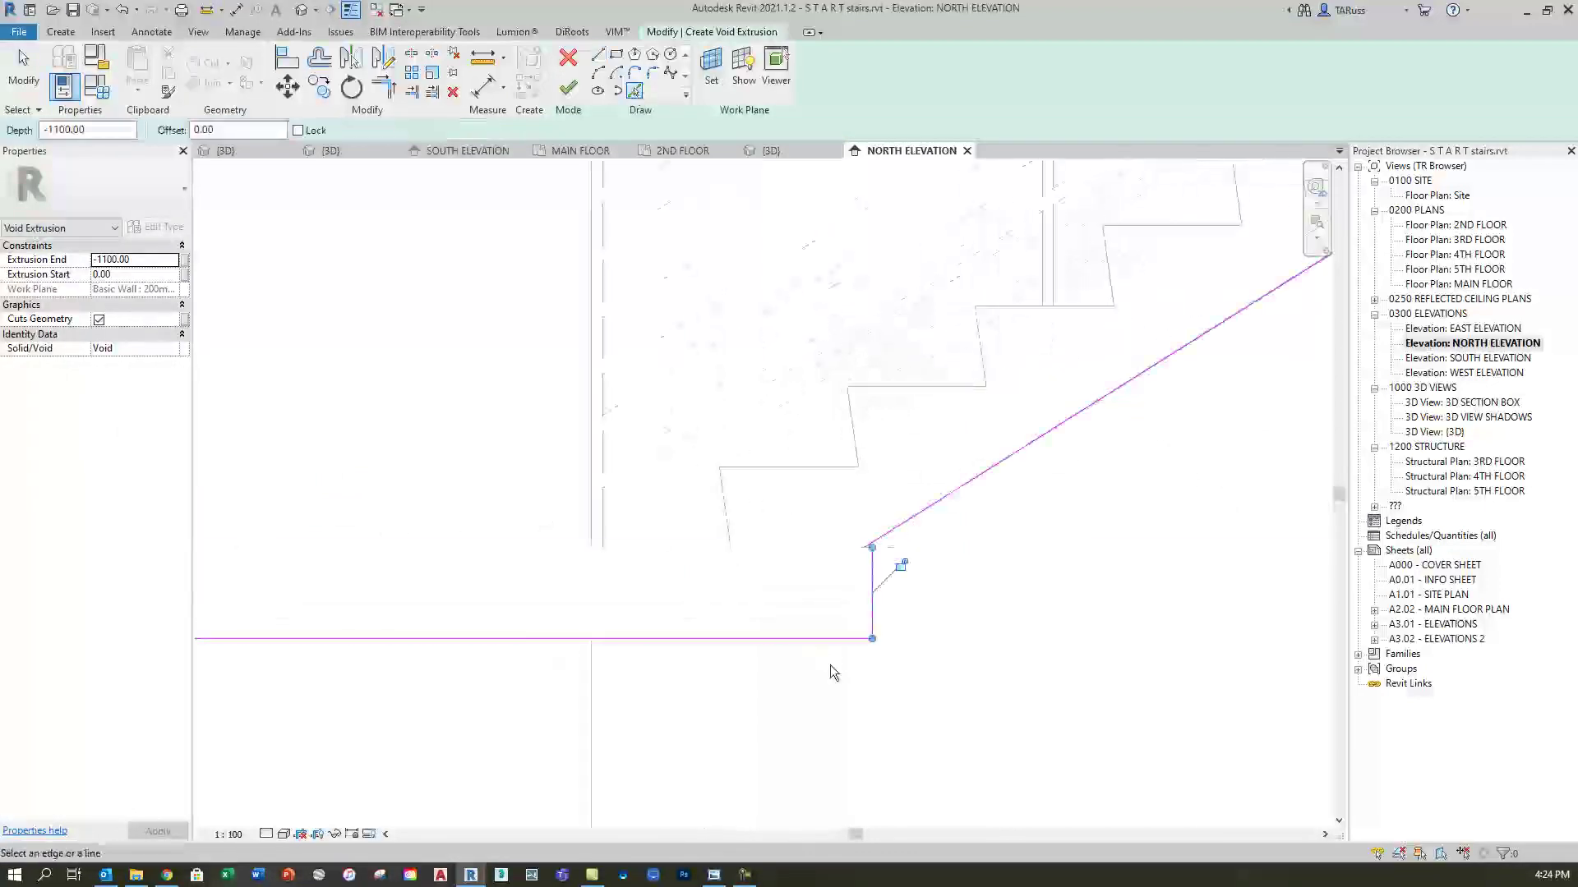
Trim the picked lines into a closed triangle at the landing slab's lower corner, extending the flight's slope through the slab
{"action": "scroll", "coordinate": [814, 640], "scroll_direction": "up", "scroll_amount": 3}
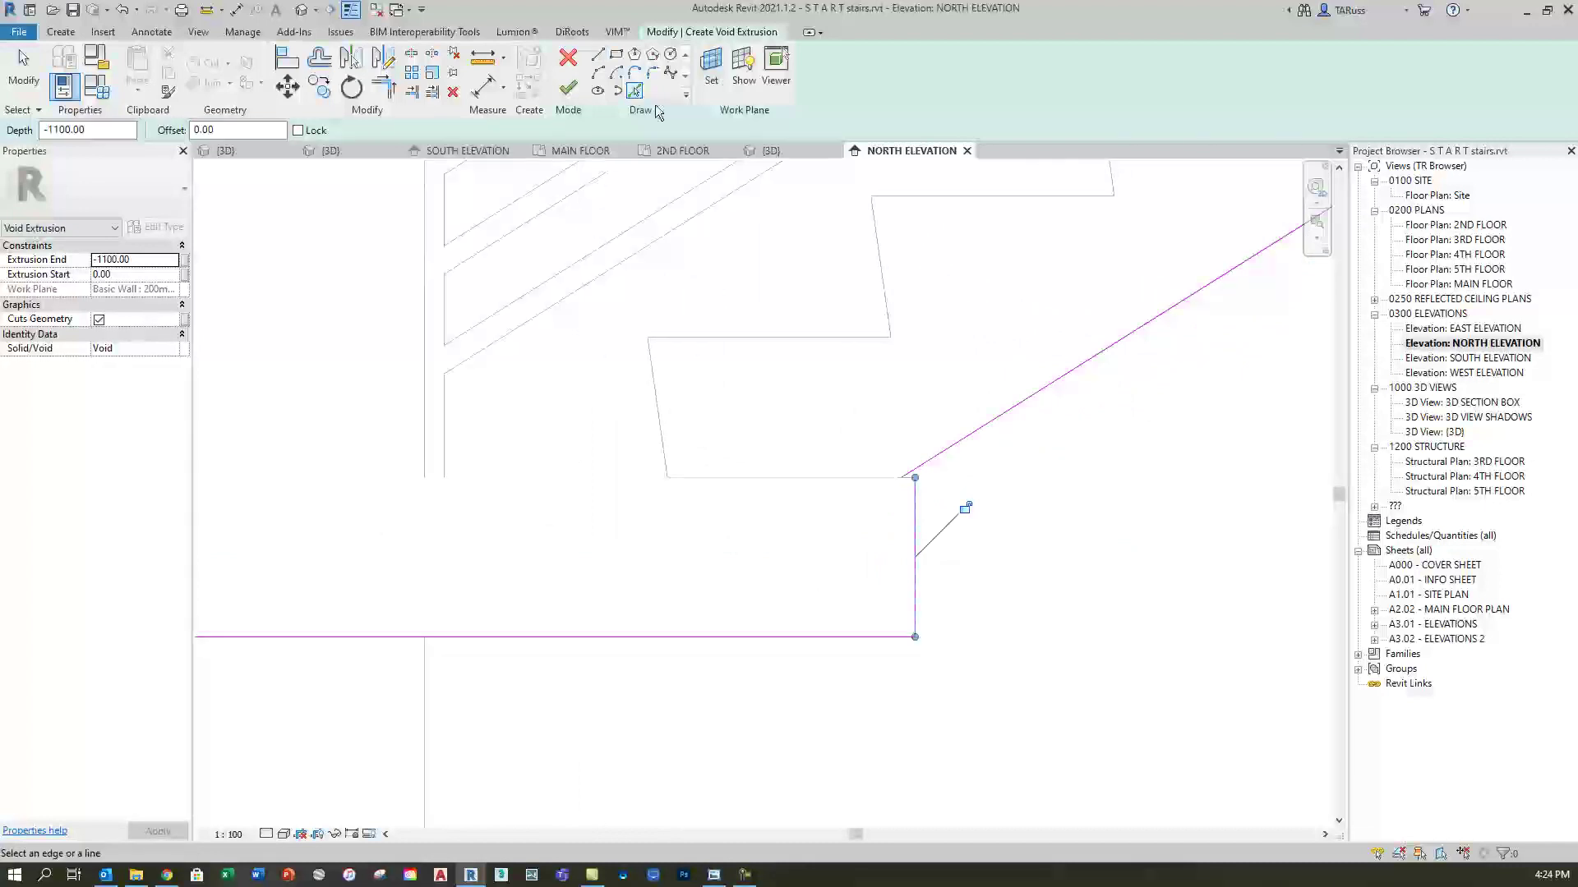
{"action": "left_click", "coordinate": [380, 89]}
{"action": "left_click", "coordinate": [959, 448]}
{"action": "left_click", "coordinate": [828, 639]}
{"action": "left_click", "coordinate": [861, 521]}
{"action": "left_click", "coordinate": [912, 547]}
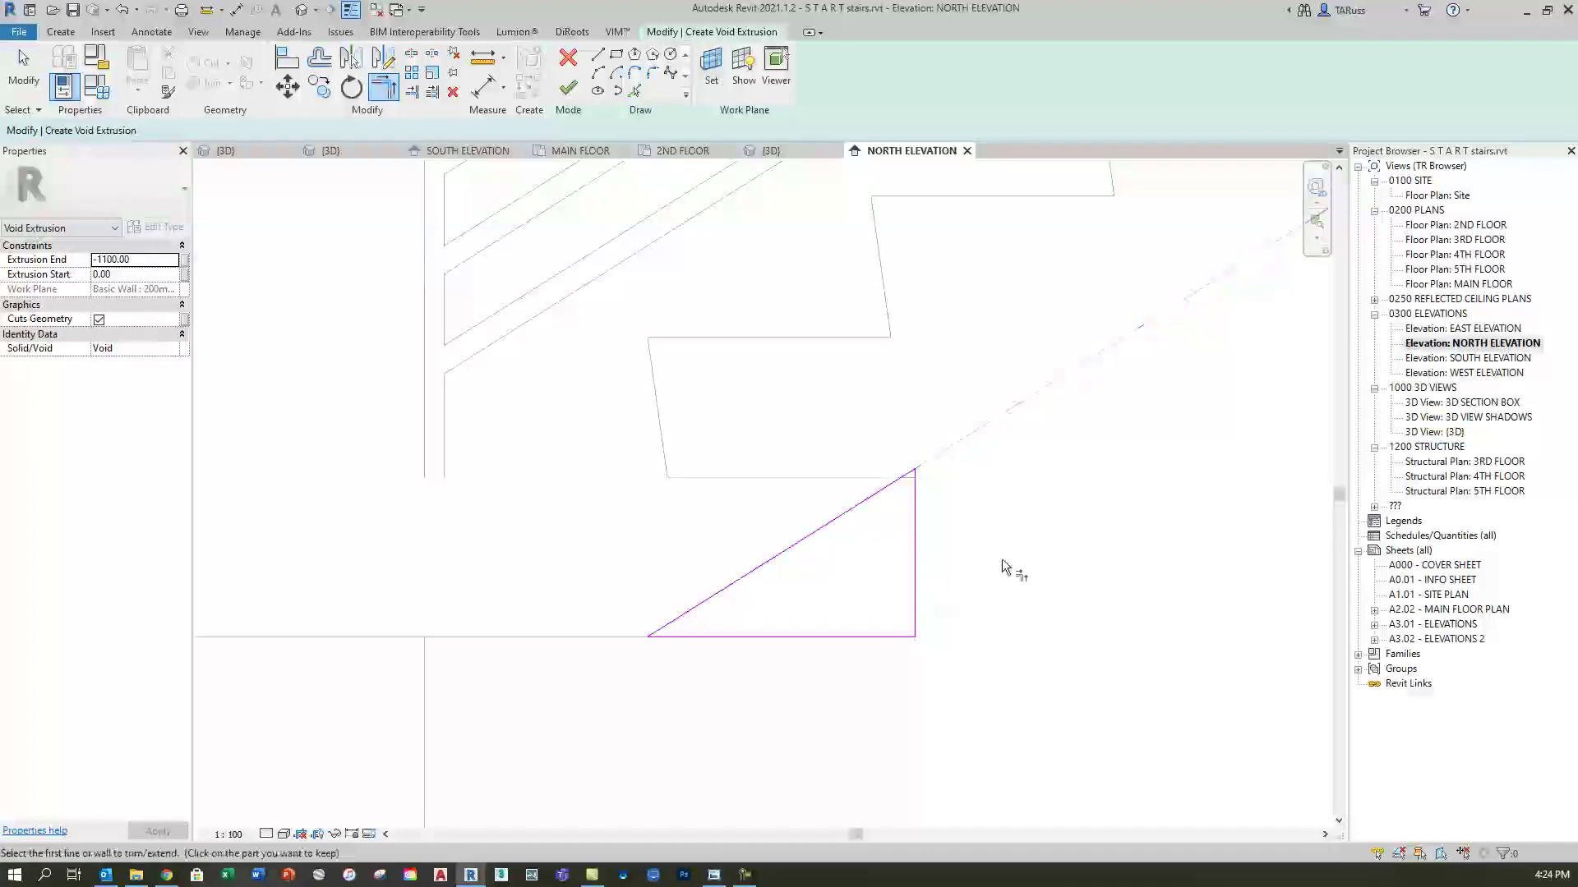
{"action": "left_click", "coordinate": [21, 70]}
Nudge the triangle's bottom line about 10 mm below the slab and its vertical line slightly beyond the slab's end
{"action": "scroll", "coordinate": [747, 592], "scroll_direction": "up", "scroll_amount": 4}
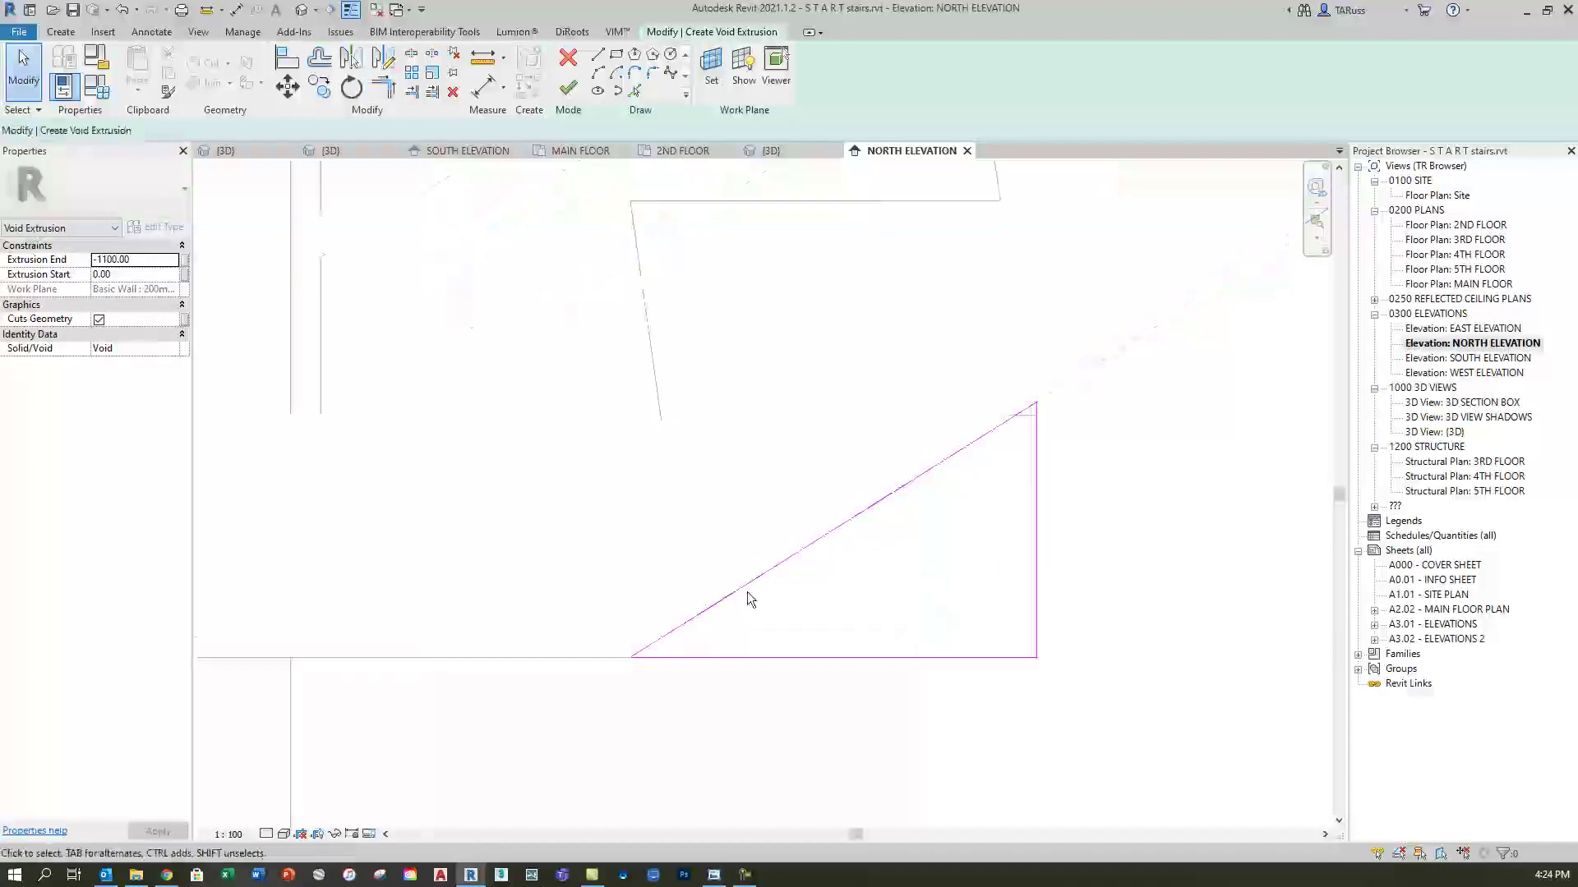
{"action": "left_click", "coordinate": [882, 671]}
{"action": "key", "text": "Down"}
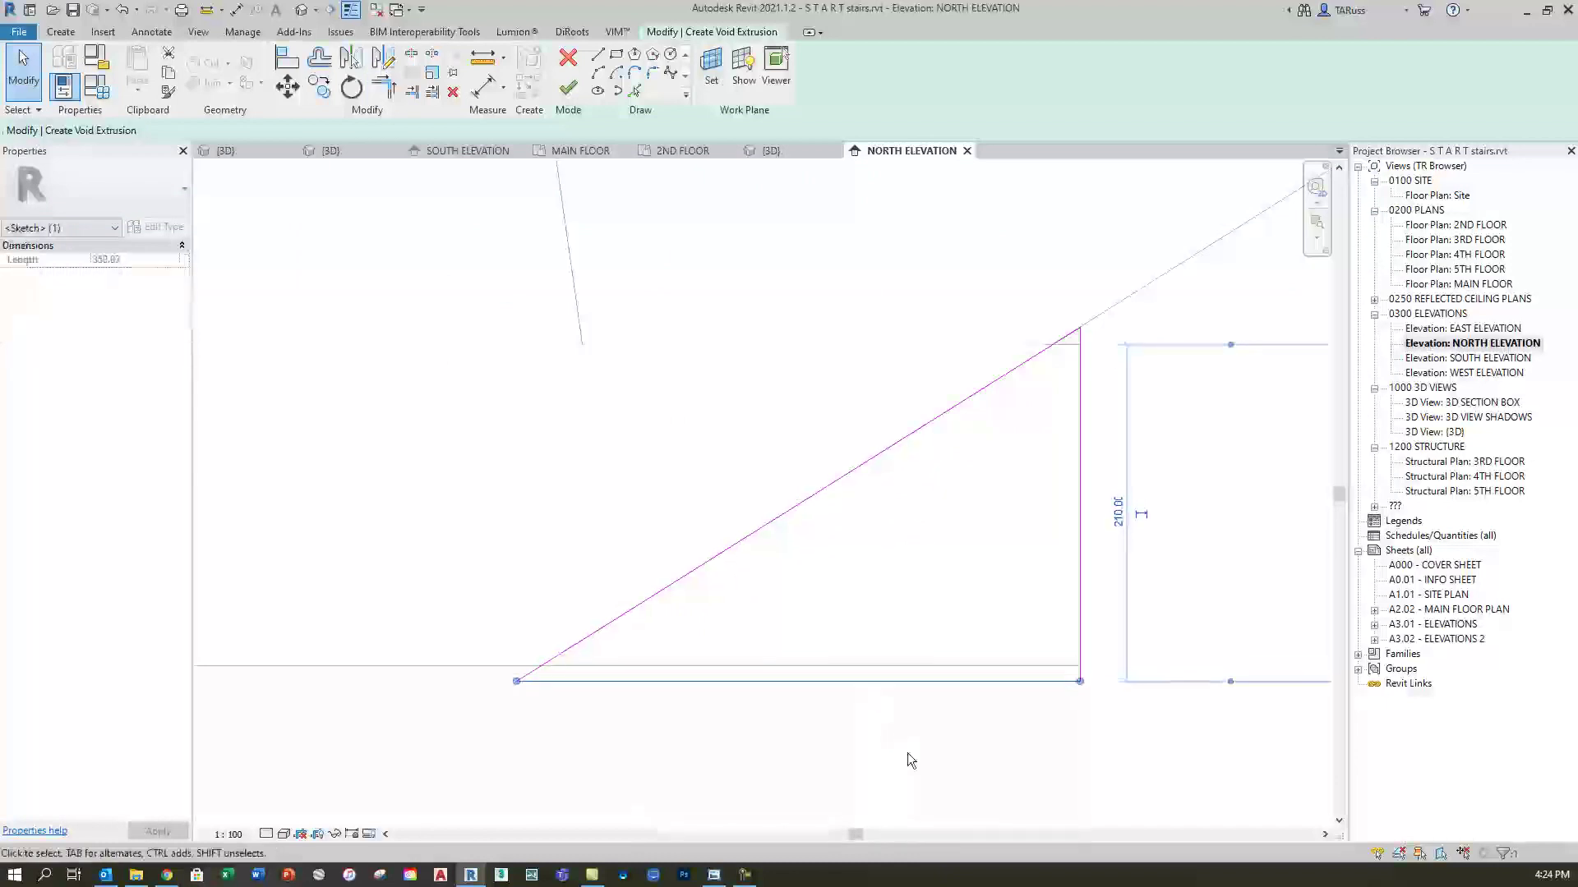
{"action": "key", "text": "Escape"}
{"action": "left_click", "coordinate": [1081, 560]}
{"action": "key", "text": "Right"}
{"action": "key", "text": "Right"}
{"action": "scroll", "coordinate": [617, 375], "scroll_direction": "down", "scroll_amount": 3}
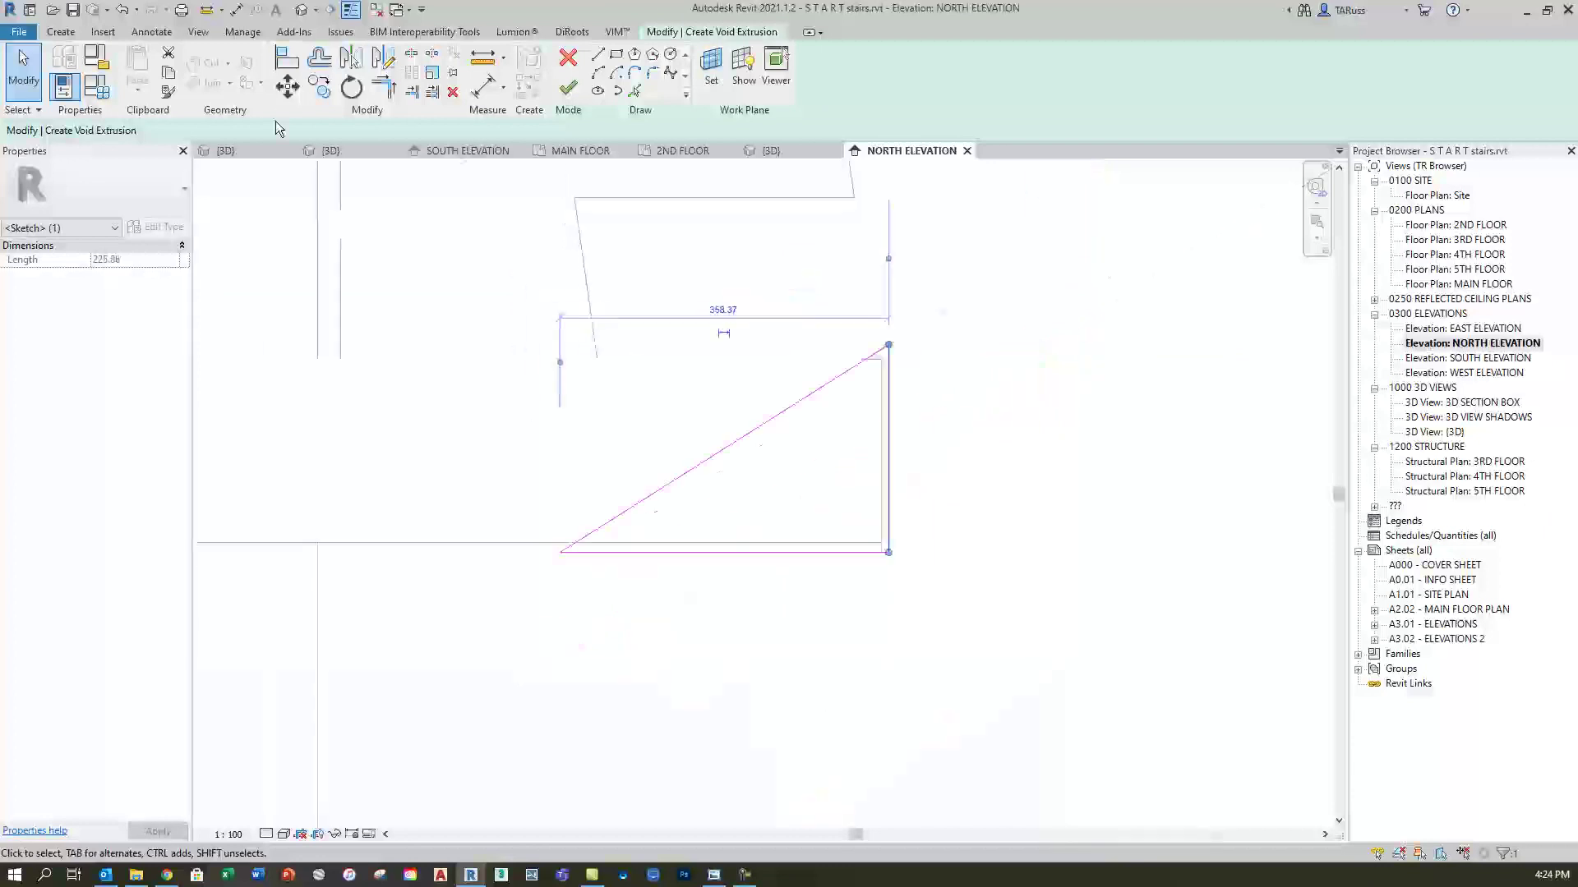
Finish the void sketch and, in the 3D view, stretch its outer face past the slab's side to about -1171 mm
{"action": "left_click", "coordinate": [567, 89]}
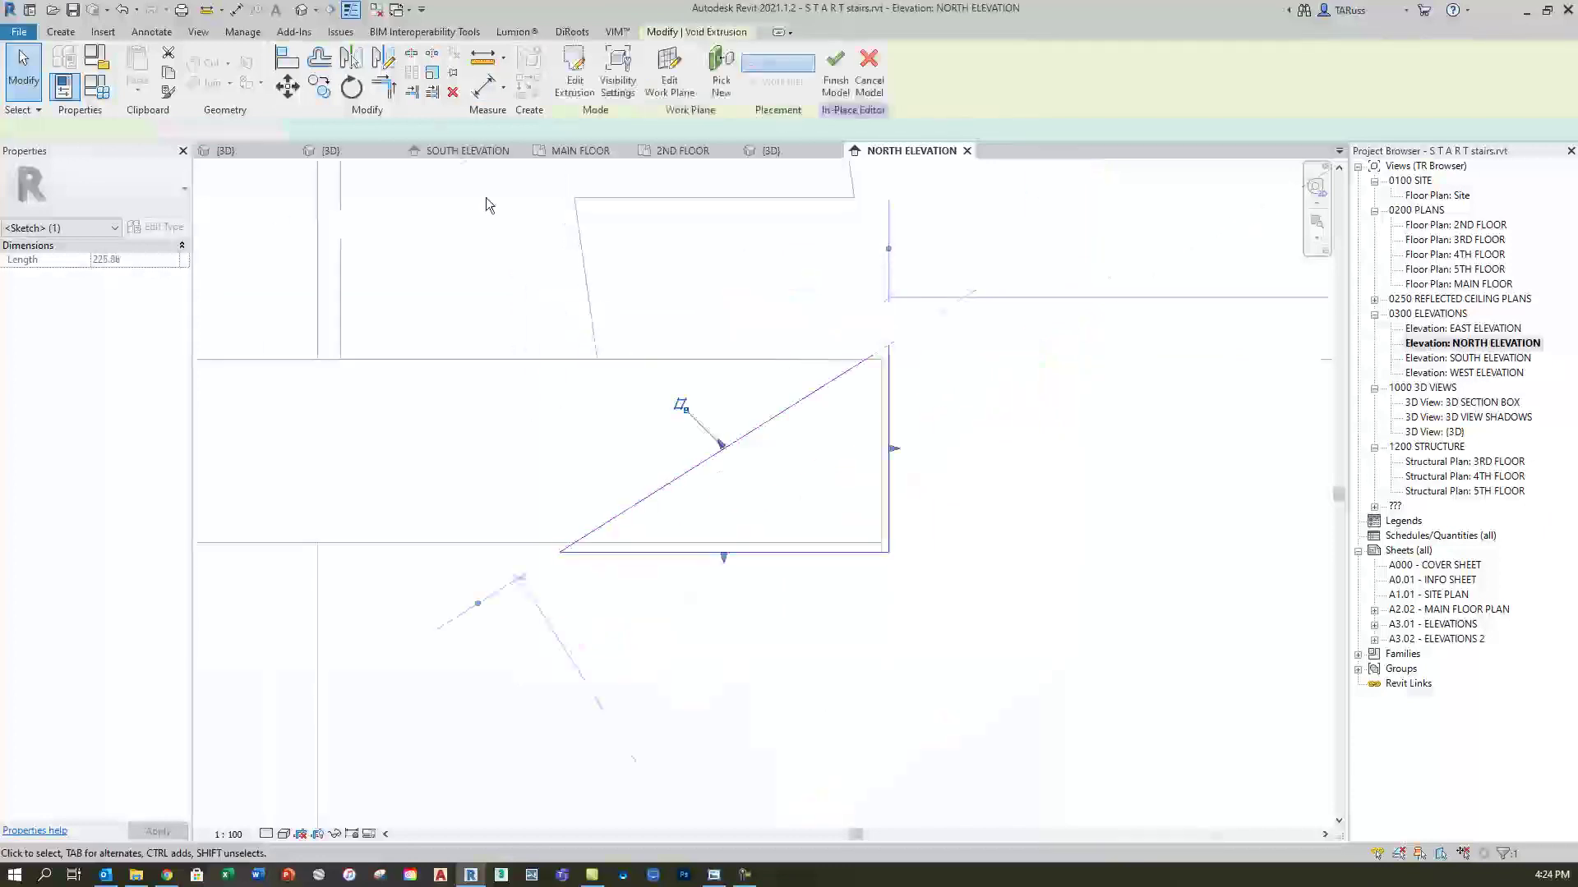
{"action": "left_click", "coordinate": [301, 9]}
{"action": "scroll", "coordinate": [623, 448], "scroll_direction": "up", "scroll_amount": 6}
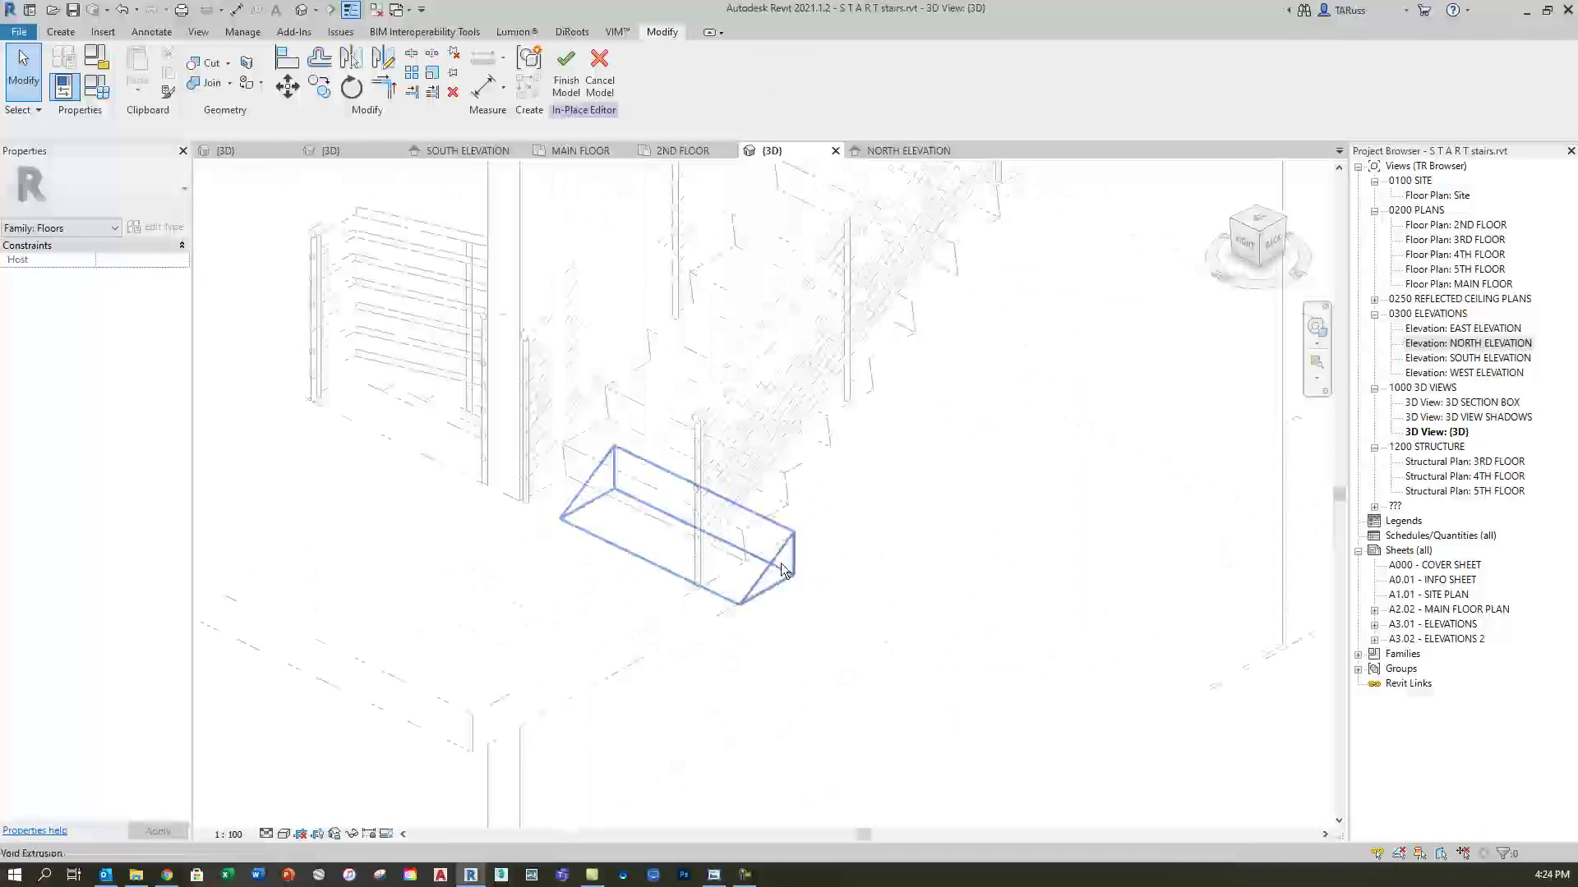
{"action": "left_click", "coordinate": [781, 570]}
{"action": "scroll", "coordinate": [785, 575], "scroll_direction": "up", "scroll_amount": 3}
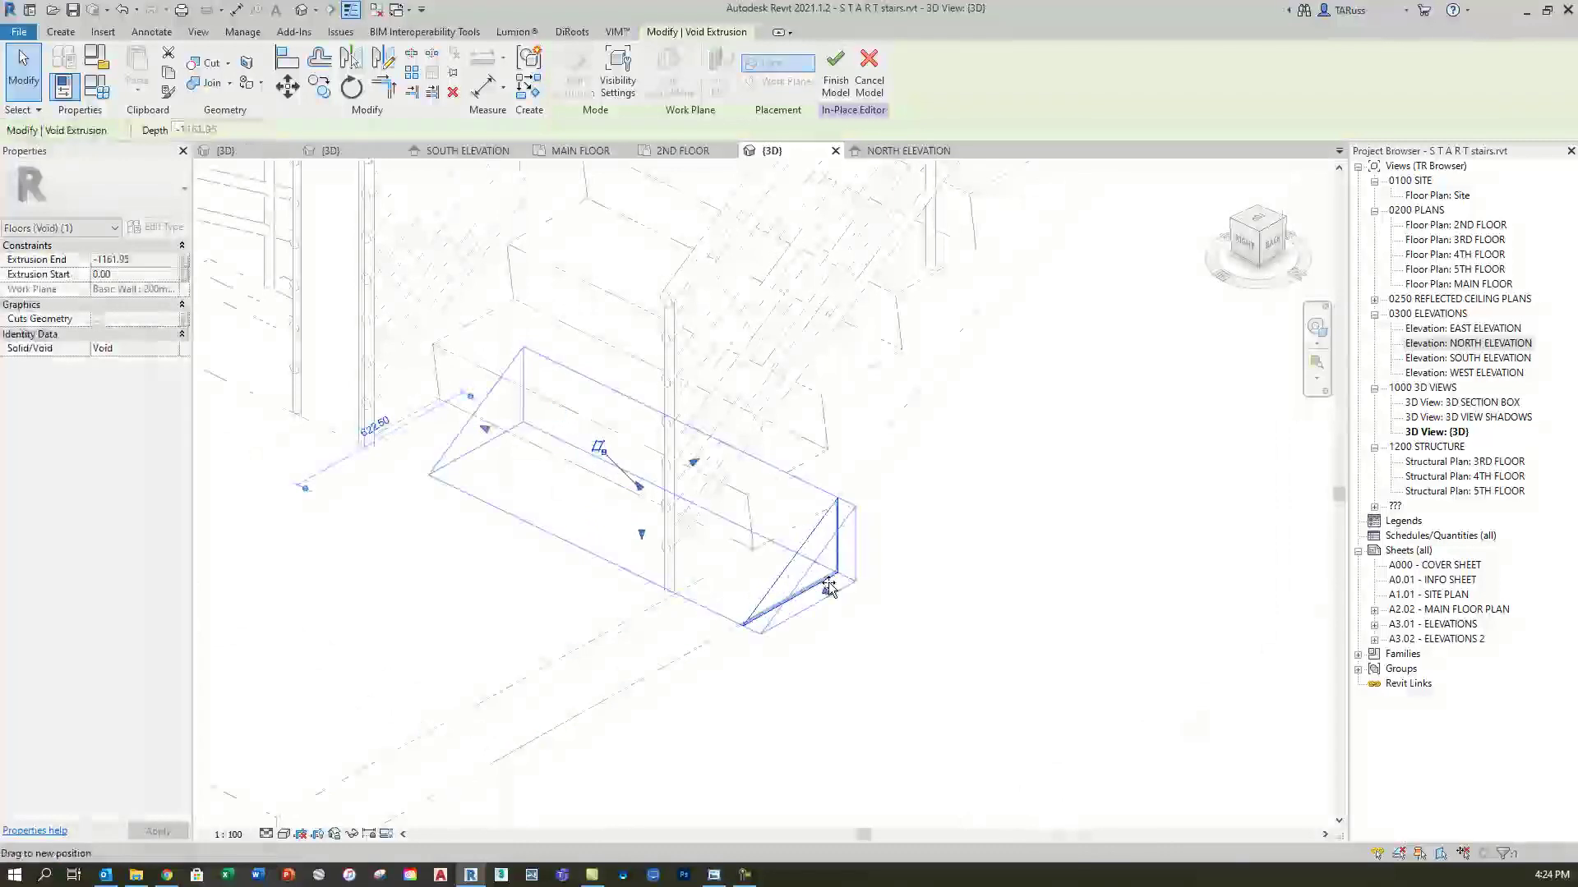
{"action": "left_click_drag", "start_coordinate": [828, 588], "coordinate": [830, 585]}
{"action": "scroll", "coordinate": [880, 503], "scroll_direction": "down", "scroll_amount": 2}
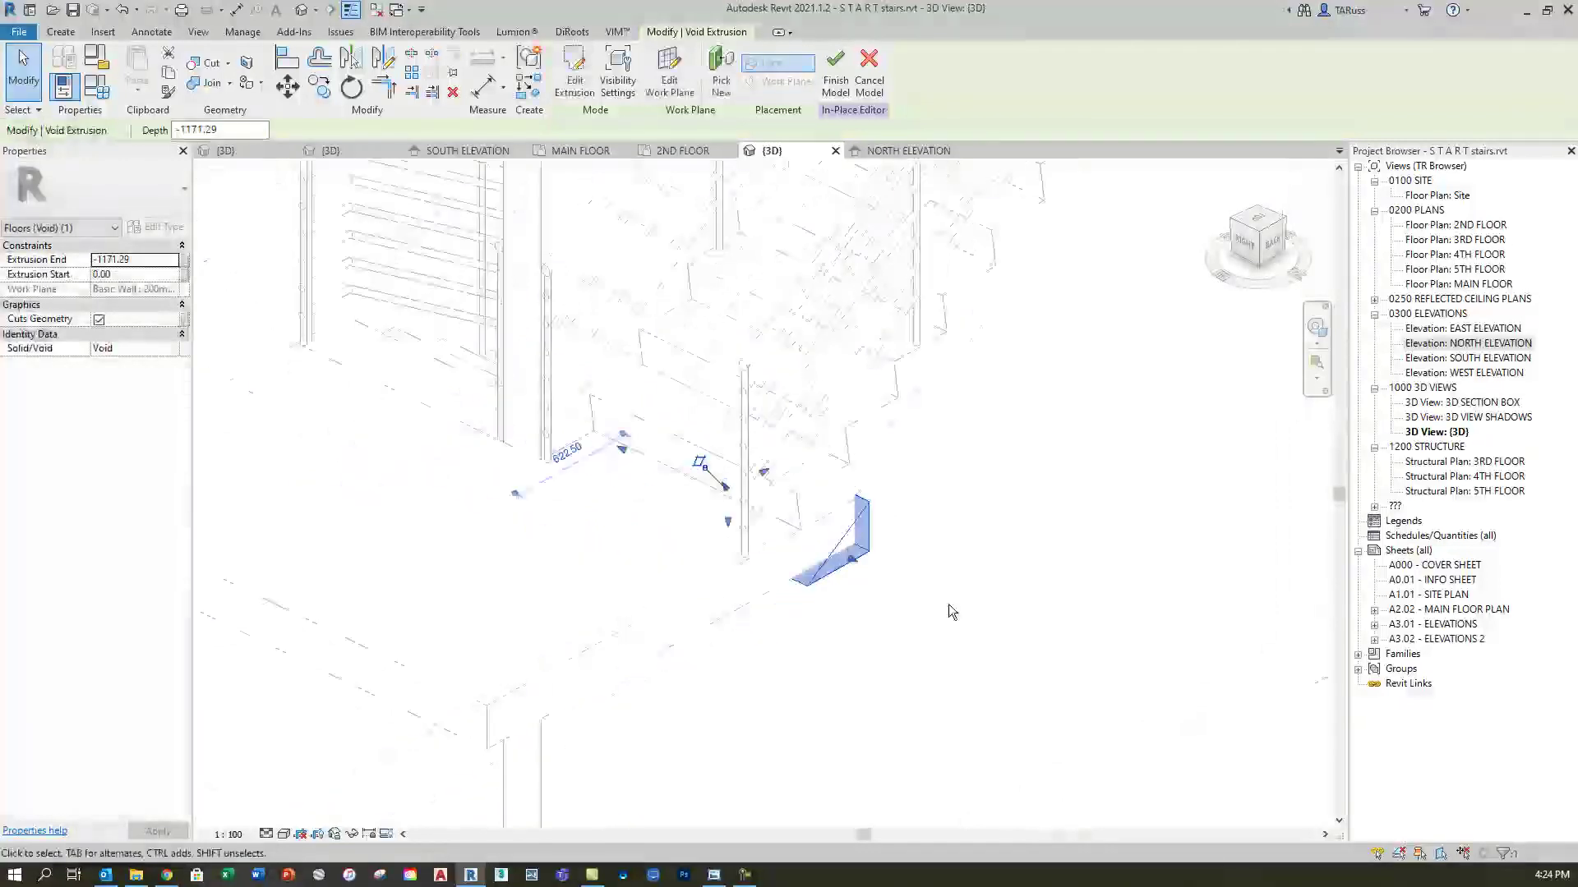
{"action": "left_click", "coordinate": [997, 658]}
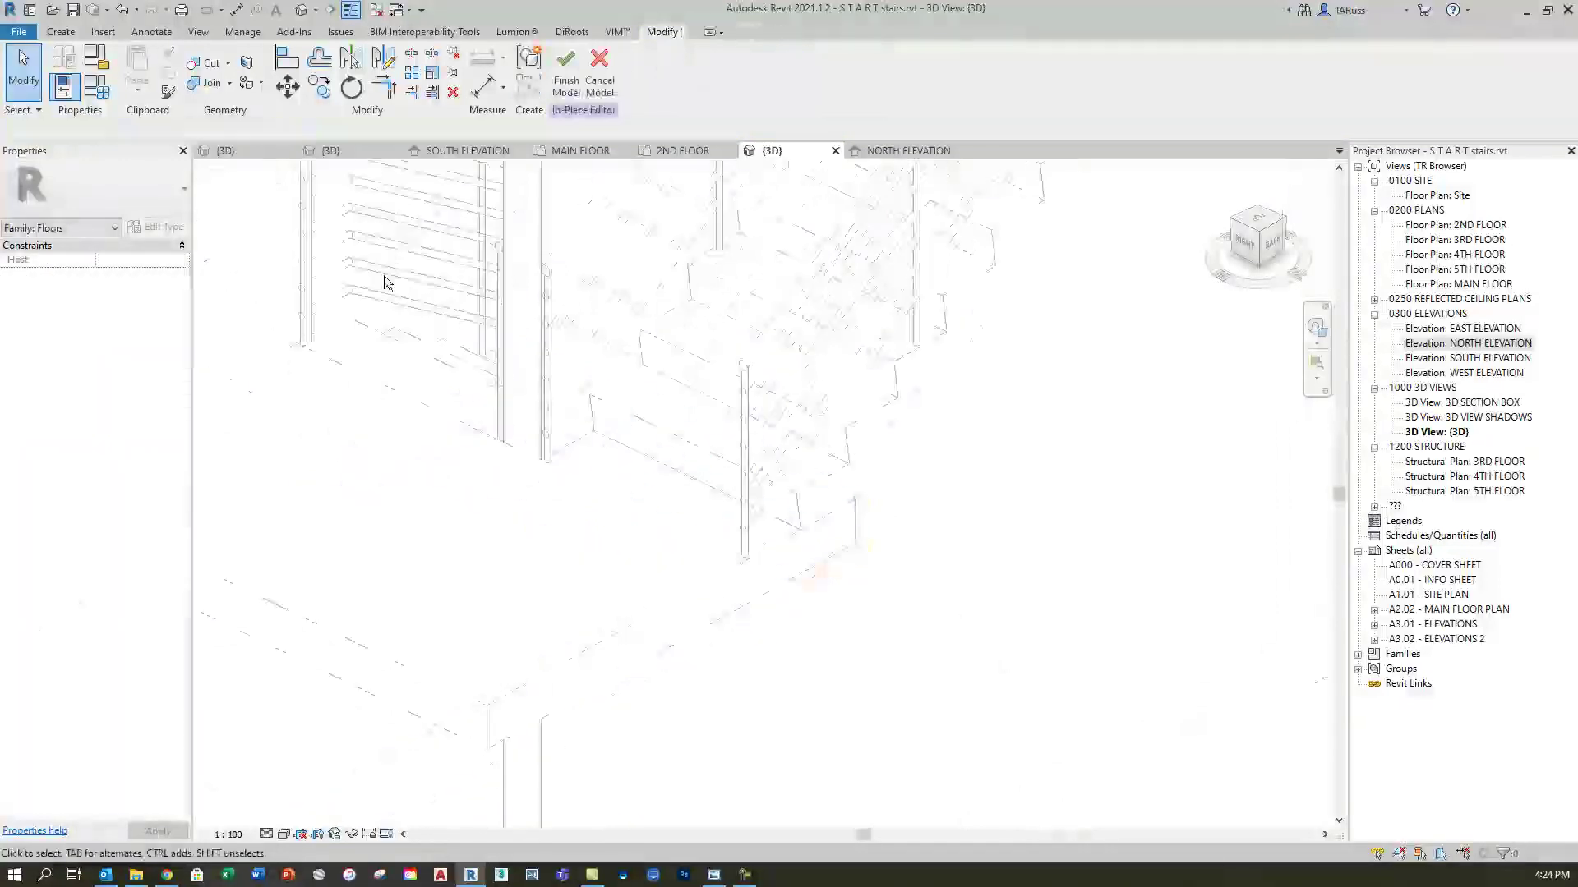
Cut the 2nd floor landing slab with the new void extrusion and finish the in-place model
{"action": "left_click", "coordinate": [205, 66]}
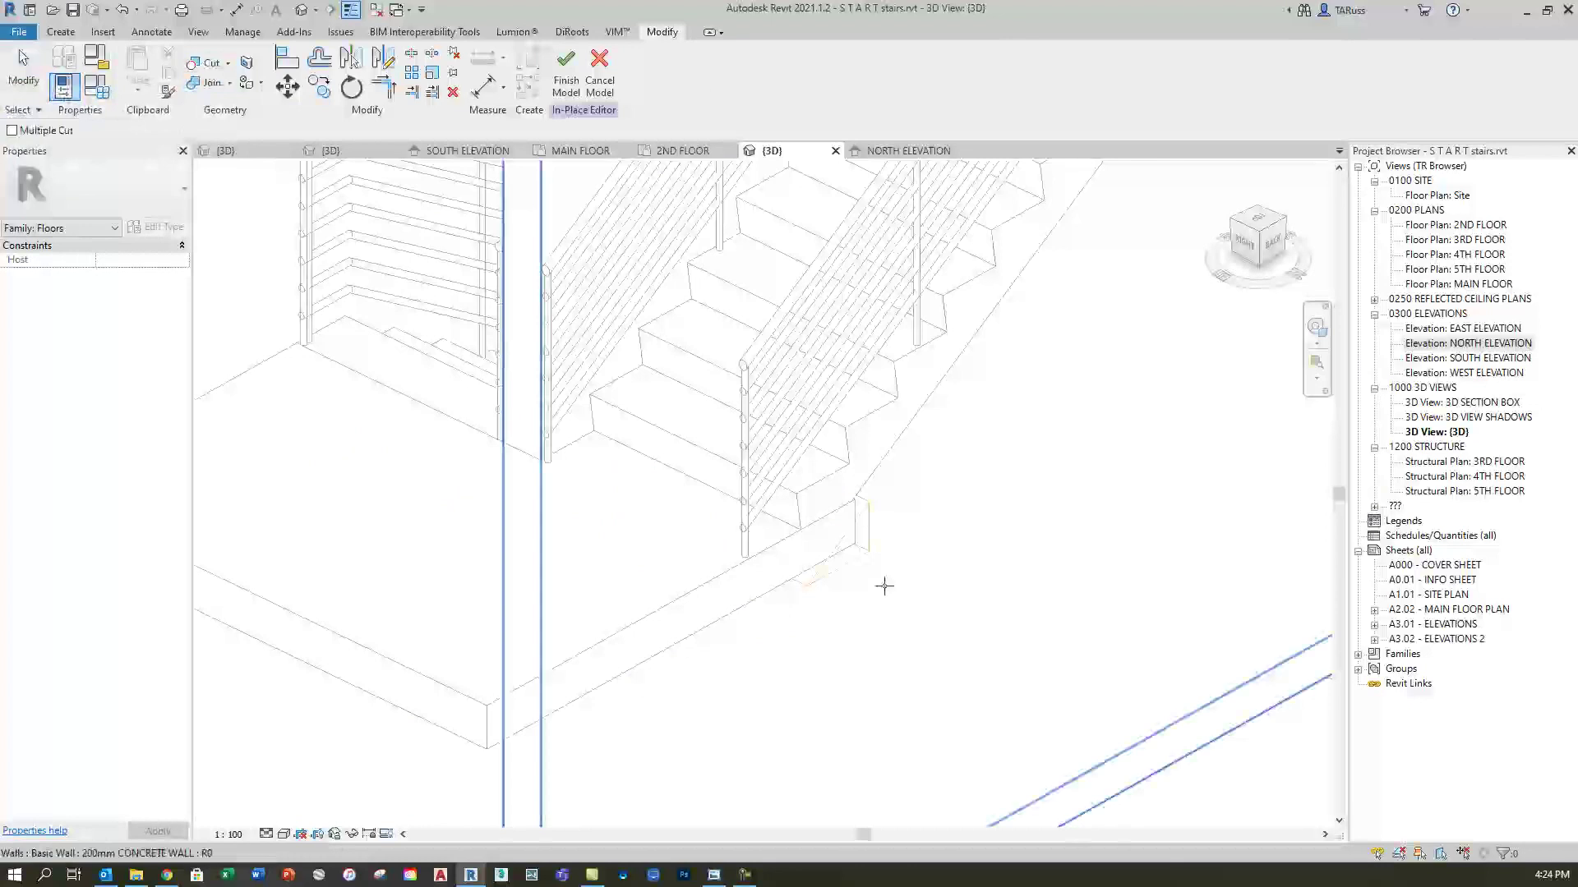
{"action": "left_click", "coordinate": [689, 597]}
{"action": "left_click", "coordinate": [847, 567]}
{"action": "left_click", "coordinate": [566, 74]}
{"action": "middle_click_drag", "start_coordinate": [904, 395], "coordinate": [713, 598], "text": "shift"}
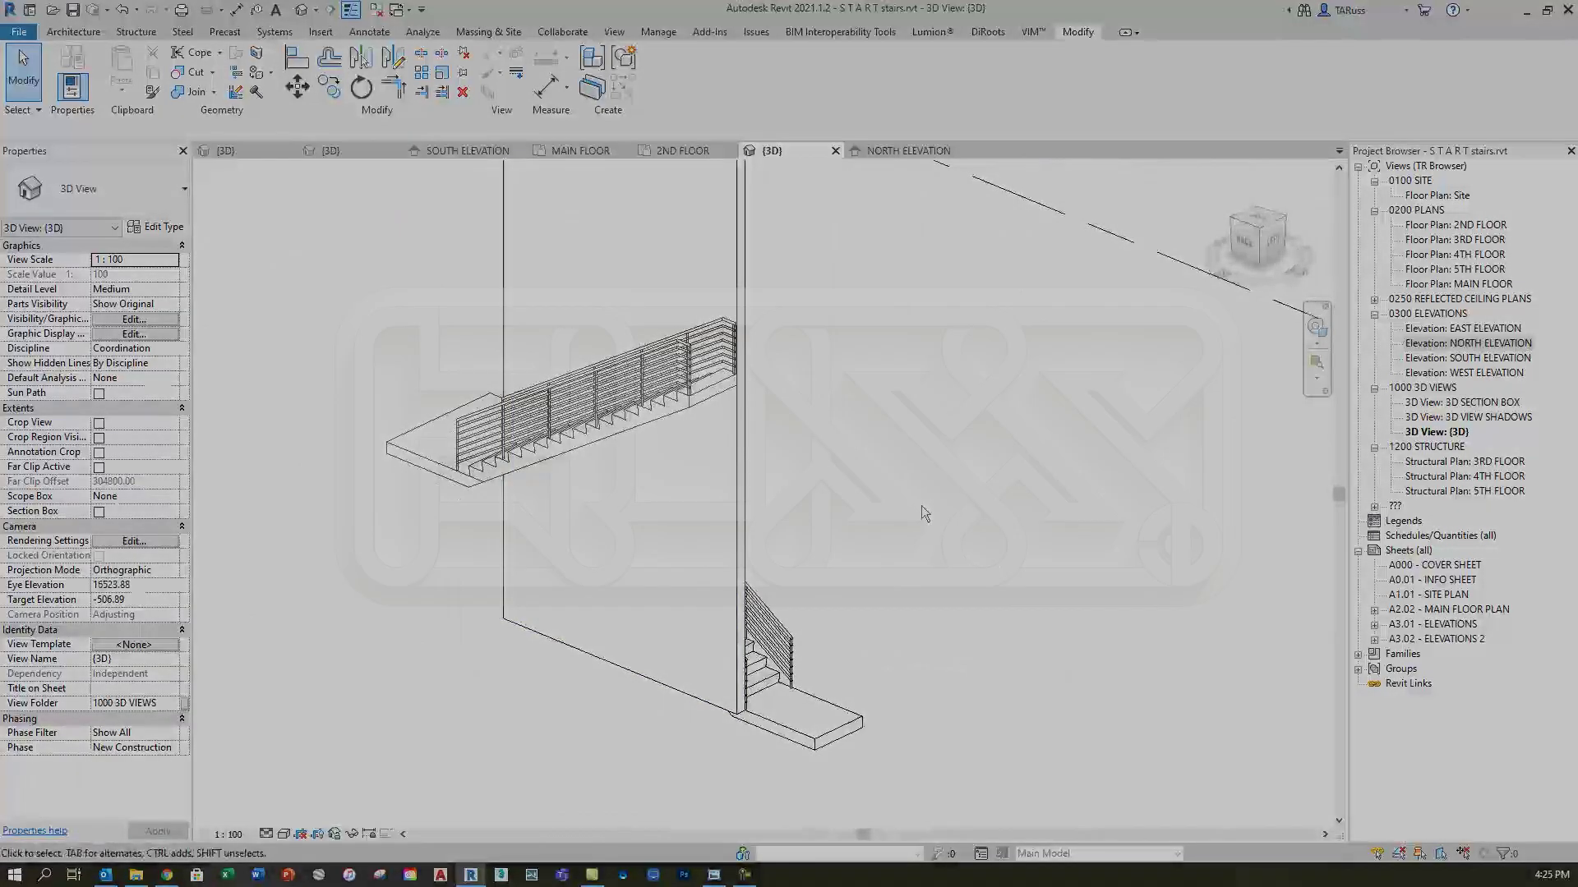